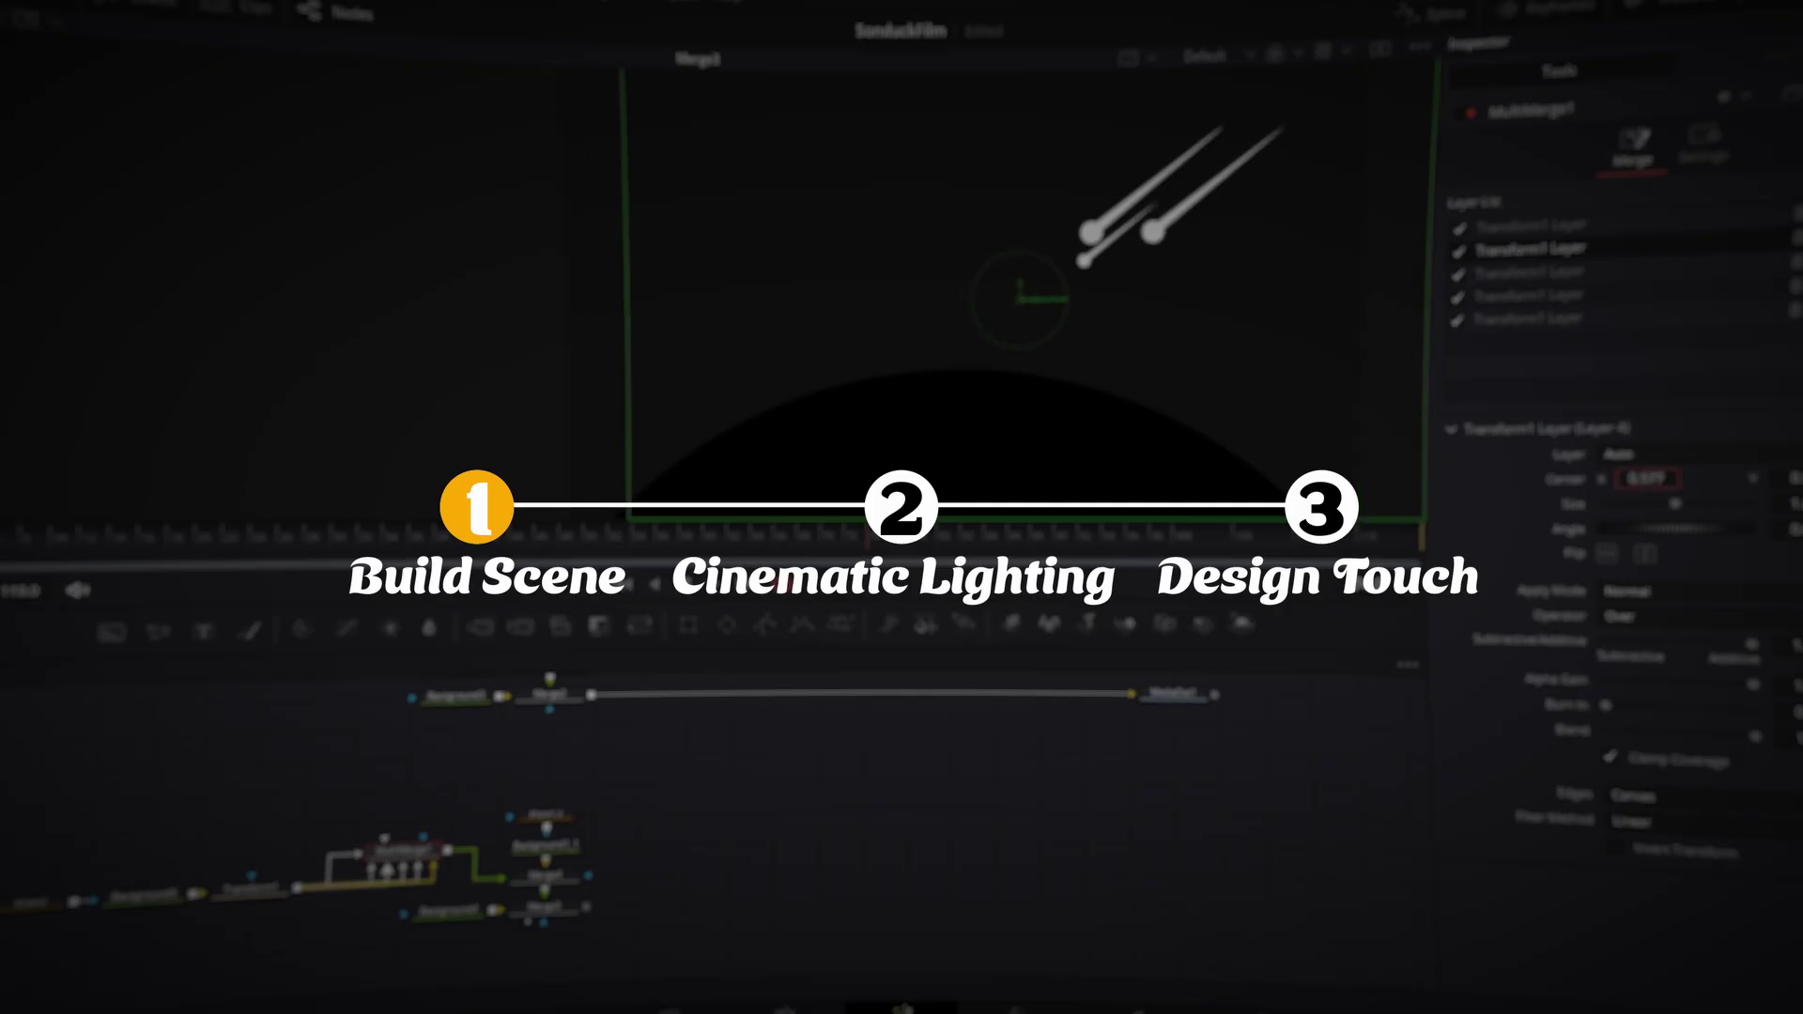
{"action": "left_click_drag", "start_coordinate": [1670, 480], "coordinate": [1663, 480]}
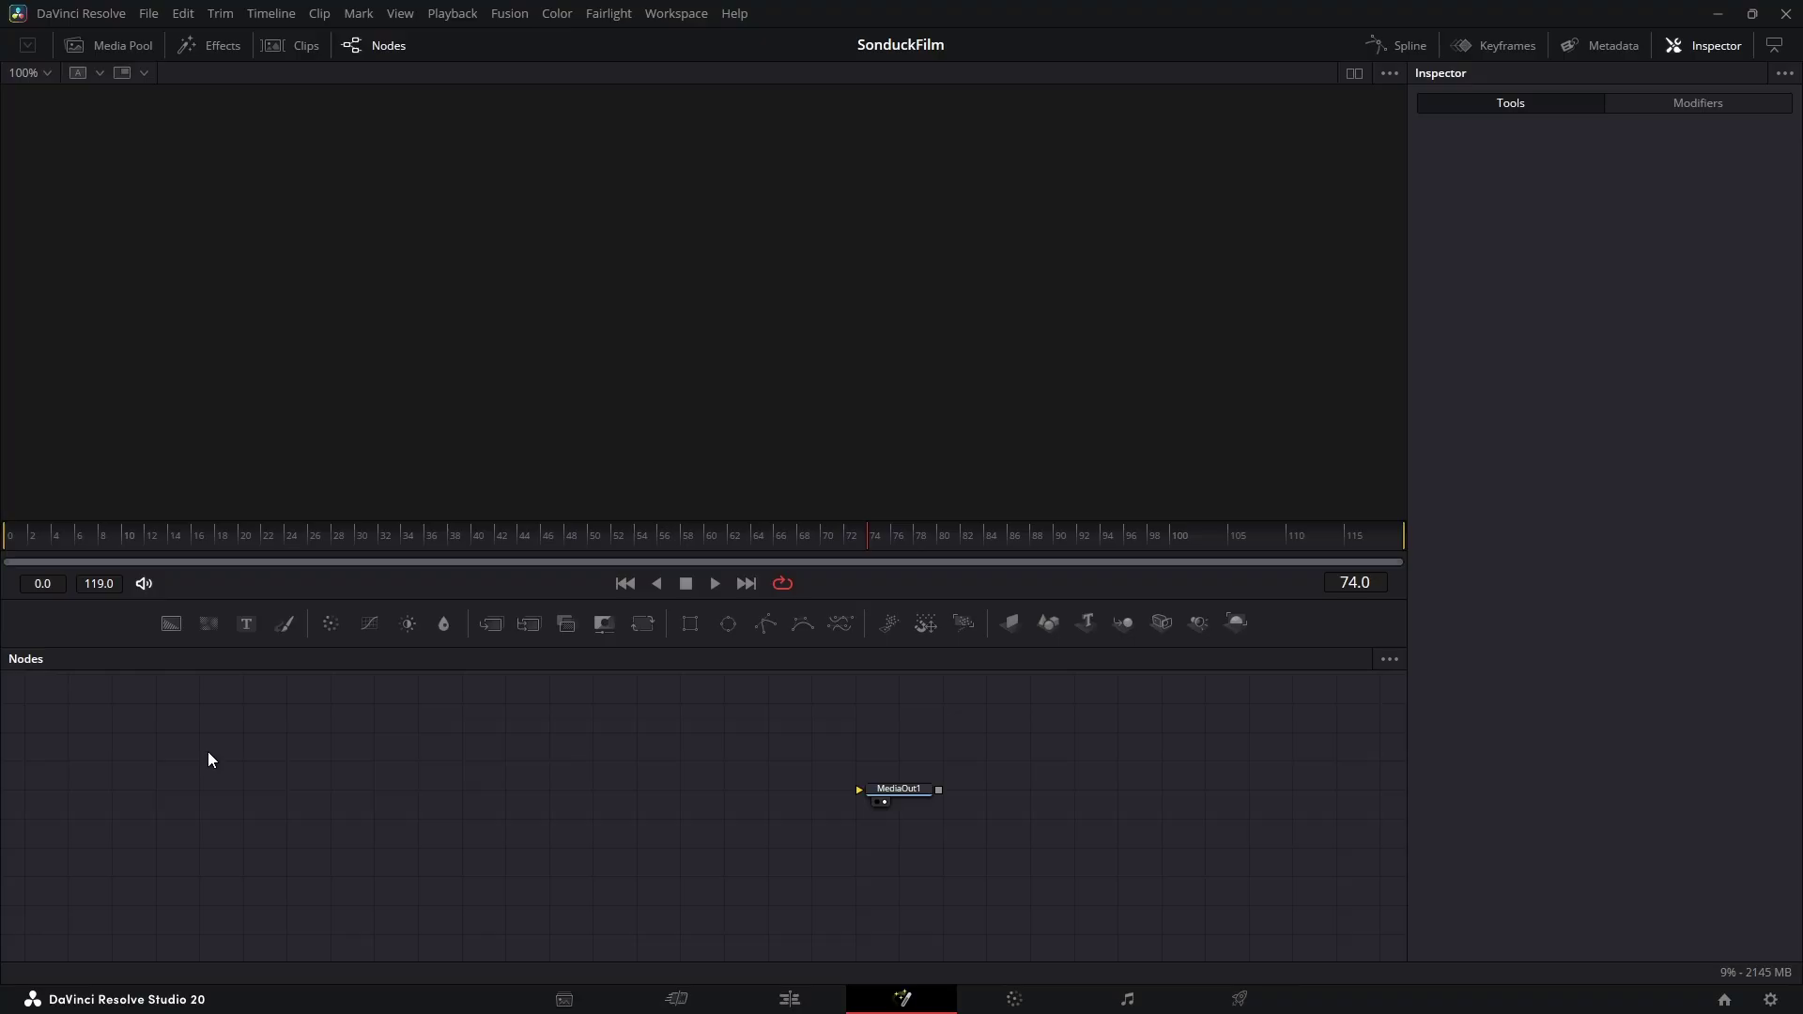
Step: Create three Background nodes combined through two merges and feed Merge2 into MediaOut1
{"action": "left_click", "coordinate": [171, 624]}
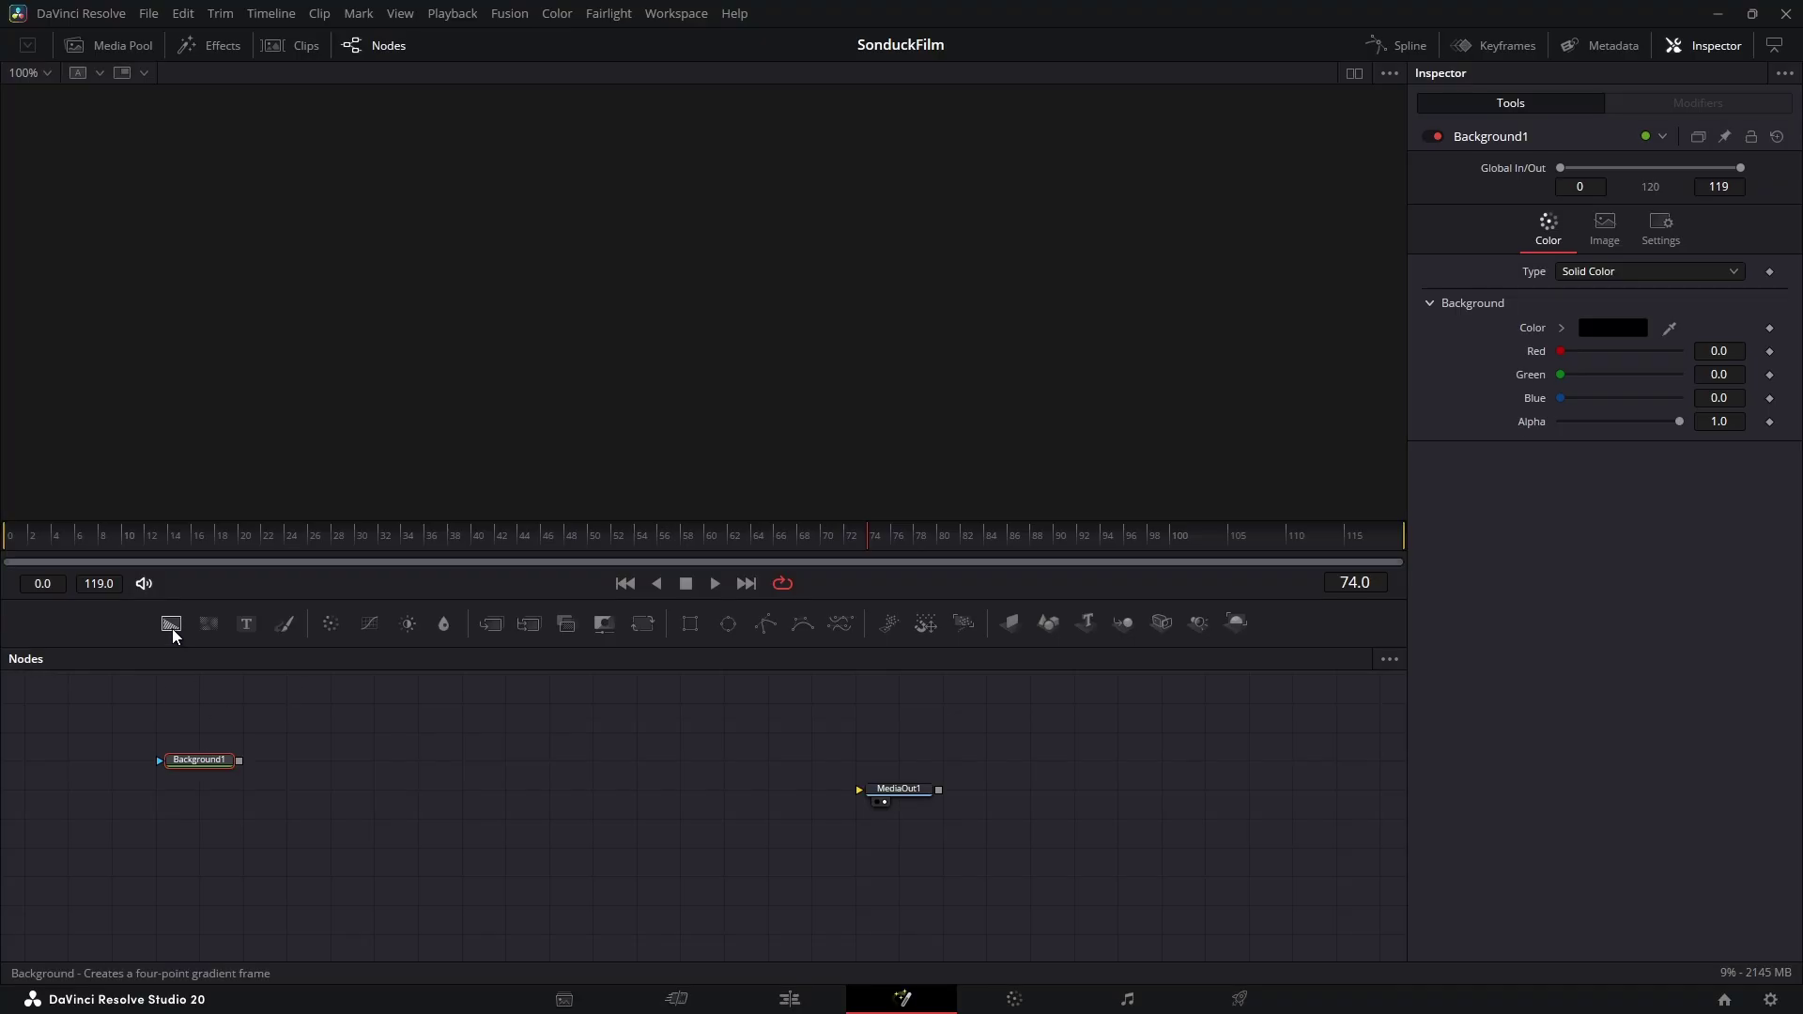
{"action": "left_click", "coordinate": [171, 624]}
{"action": "left_click", "coordinate": [171, 623]}
{"action": "left_click_drag", "start_coordinate": [326, 819], "coordinate": [877, 820]}
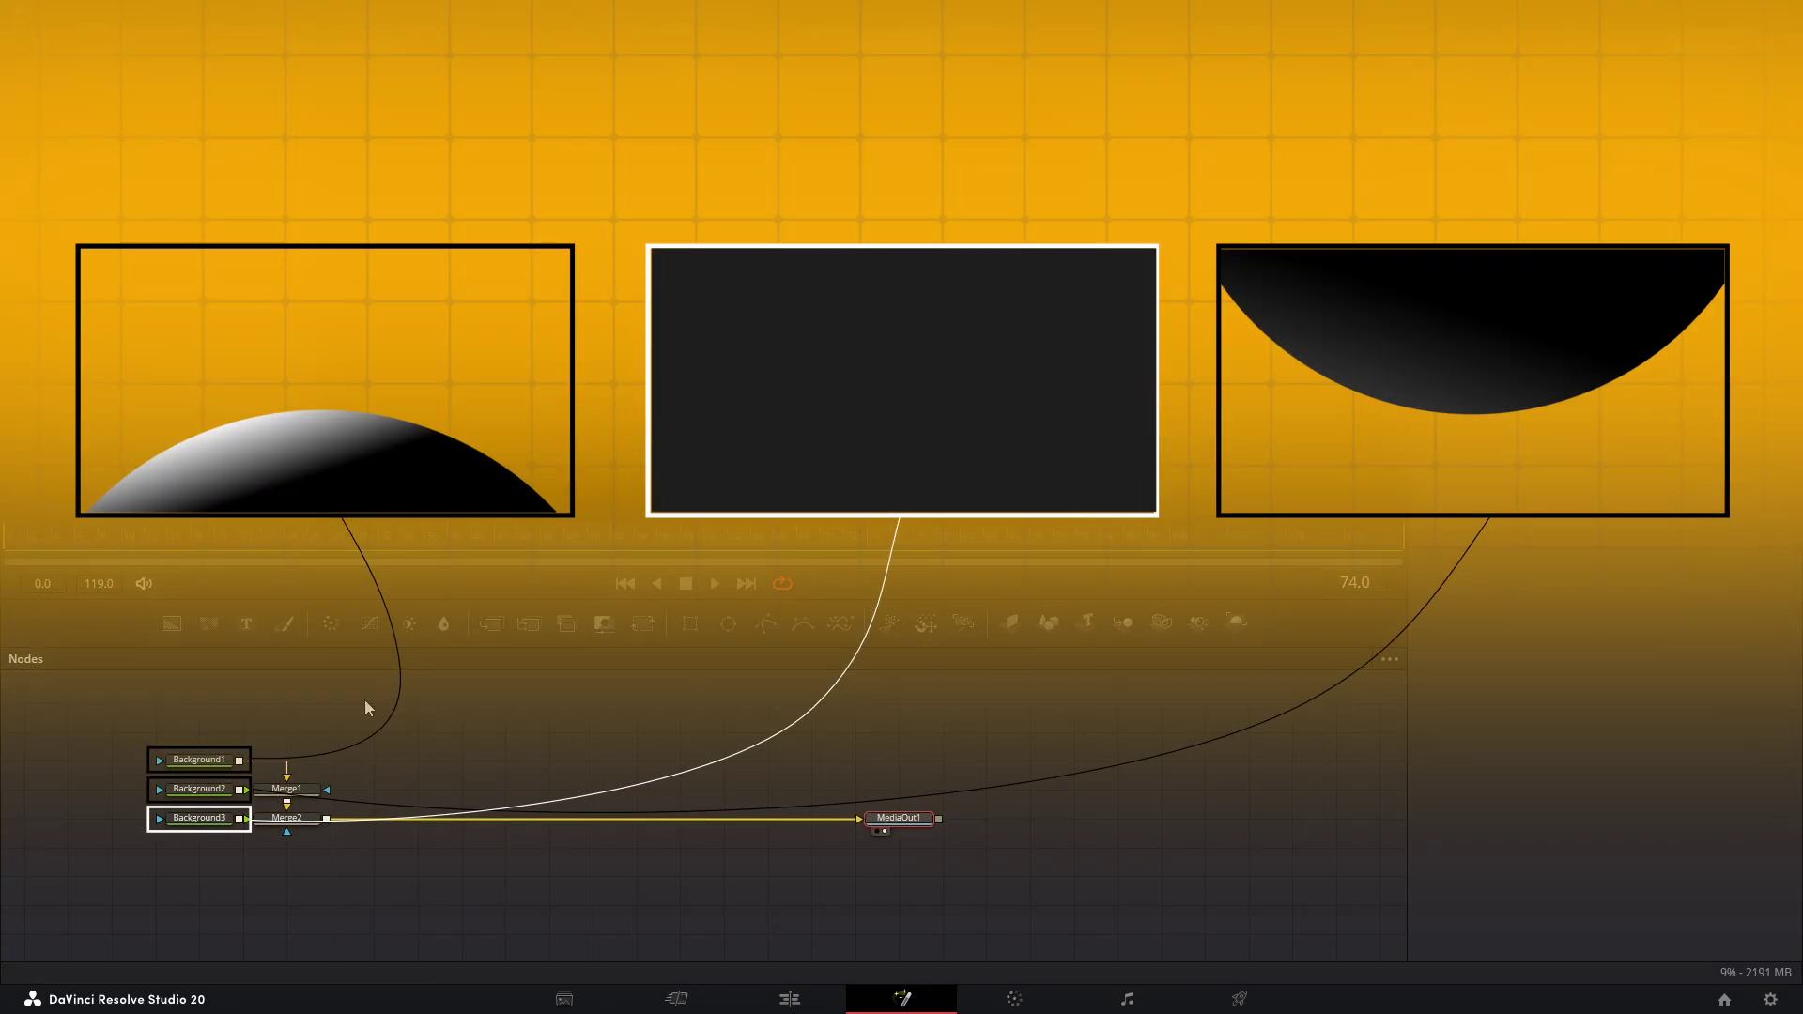
Step: Mask Background1 with an ellipse enlarged to about 1.22 and centered below the frame at about Y -0.56
{"action": "left_click_drag", "start_coordinate": [729, 627], "coordinate": [204, 757]}
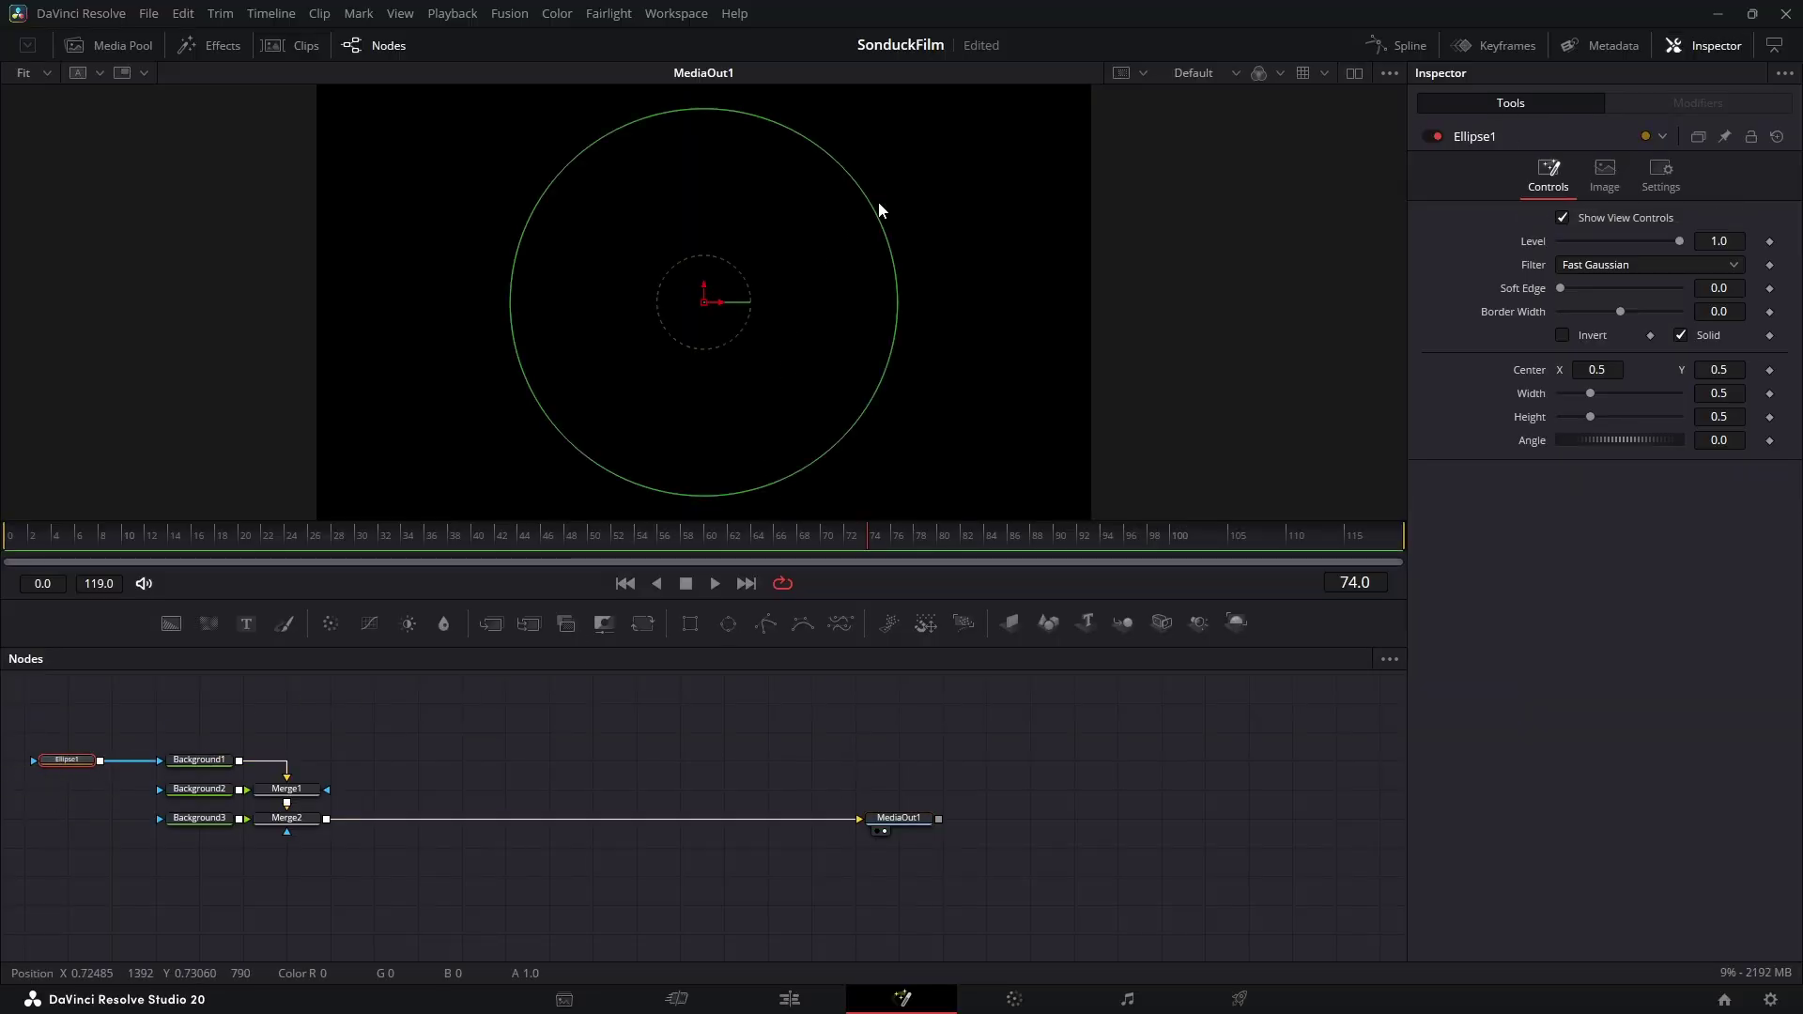
{"action": "left_click_drag", "start_coordinate": [880, 208], "coordinate": [1076, 92]}
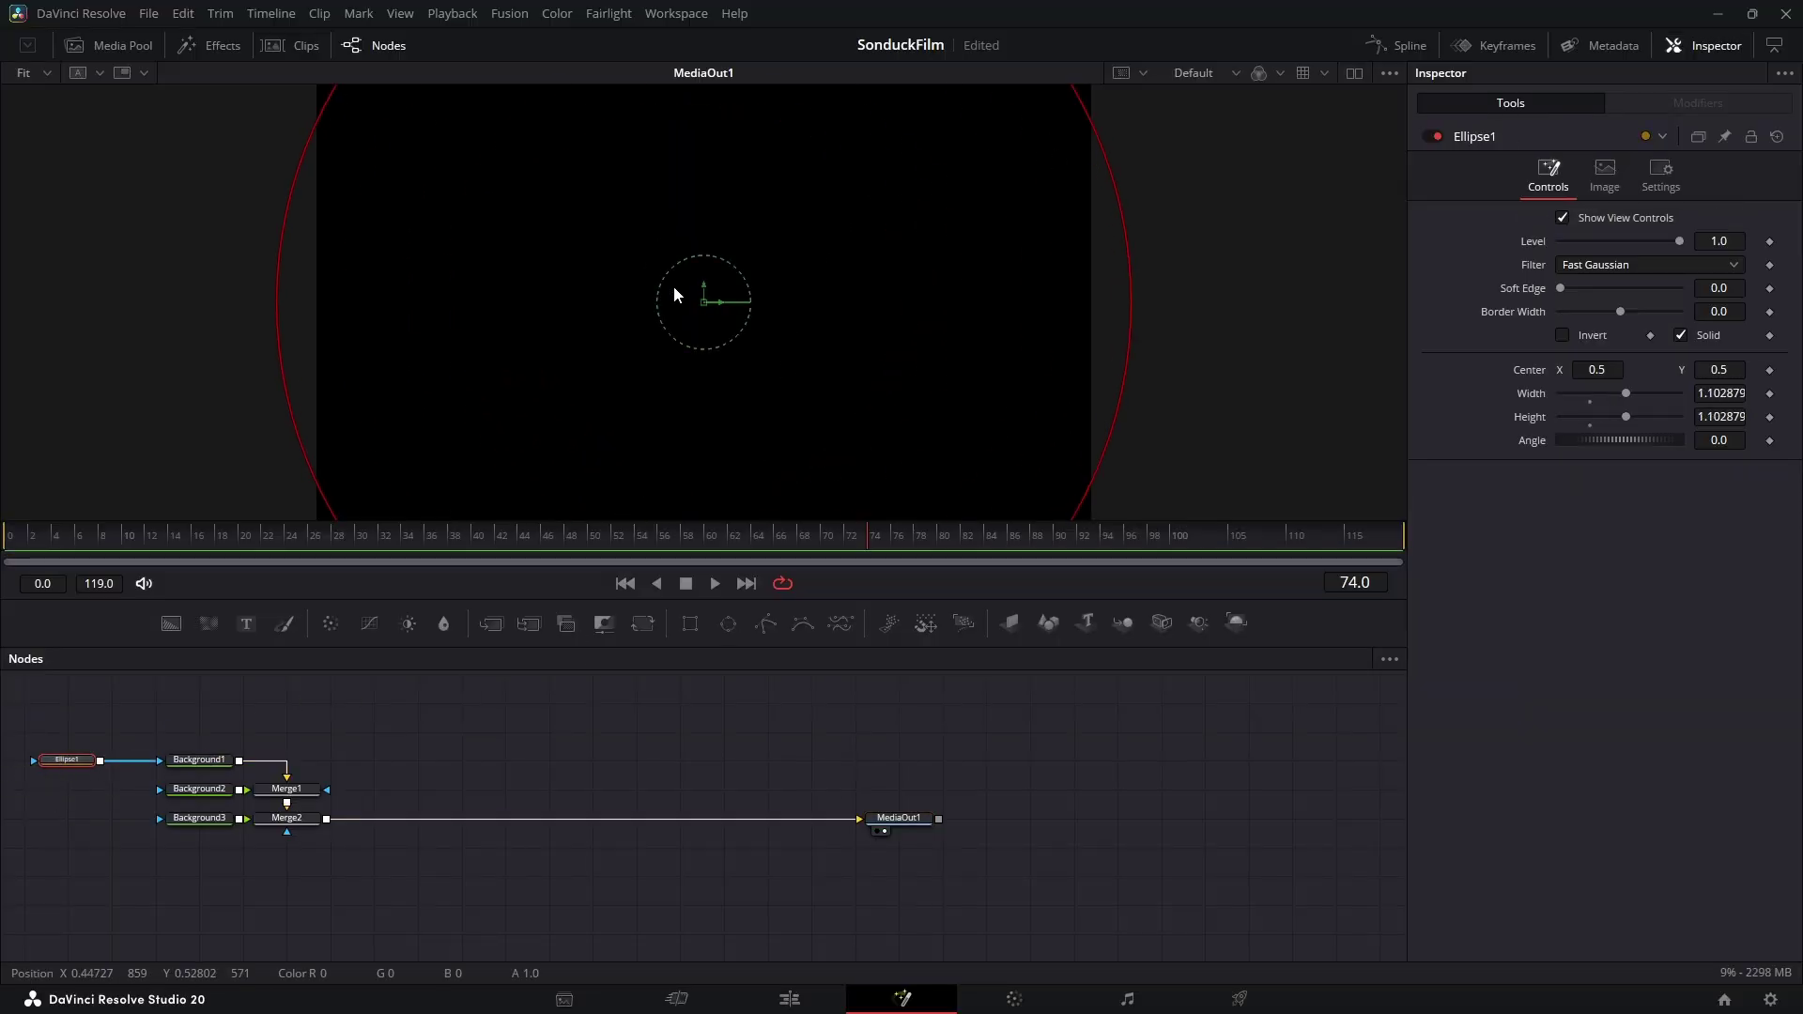
{"action": "left_click_drag", "start_coordinate": [711, 297], "coordinate": [717, 711]}
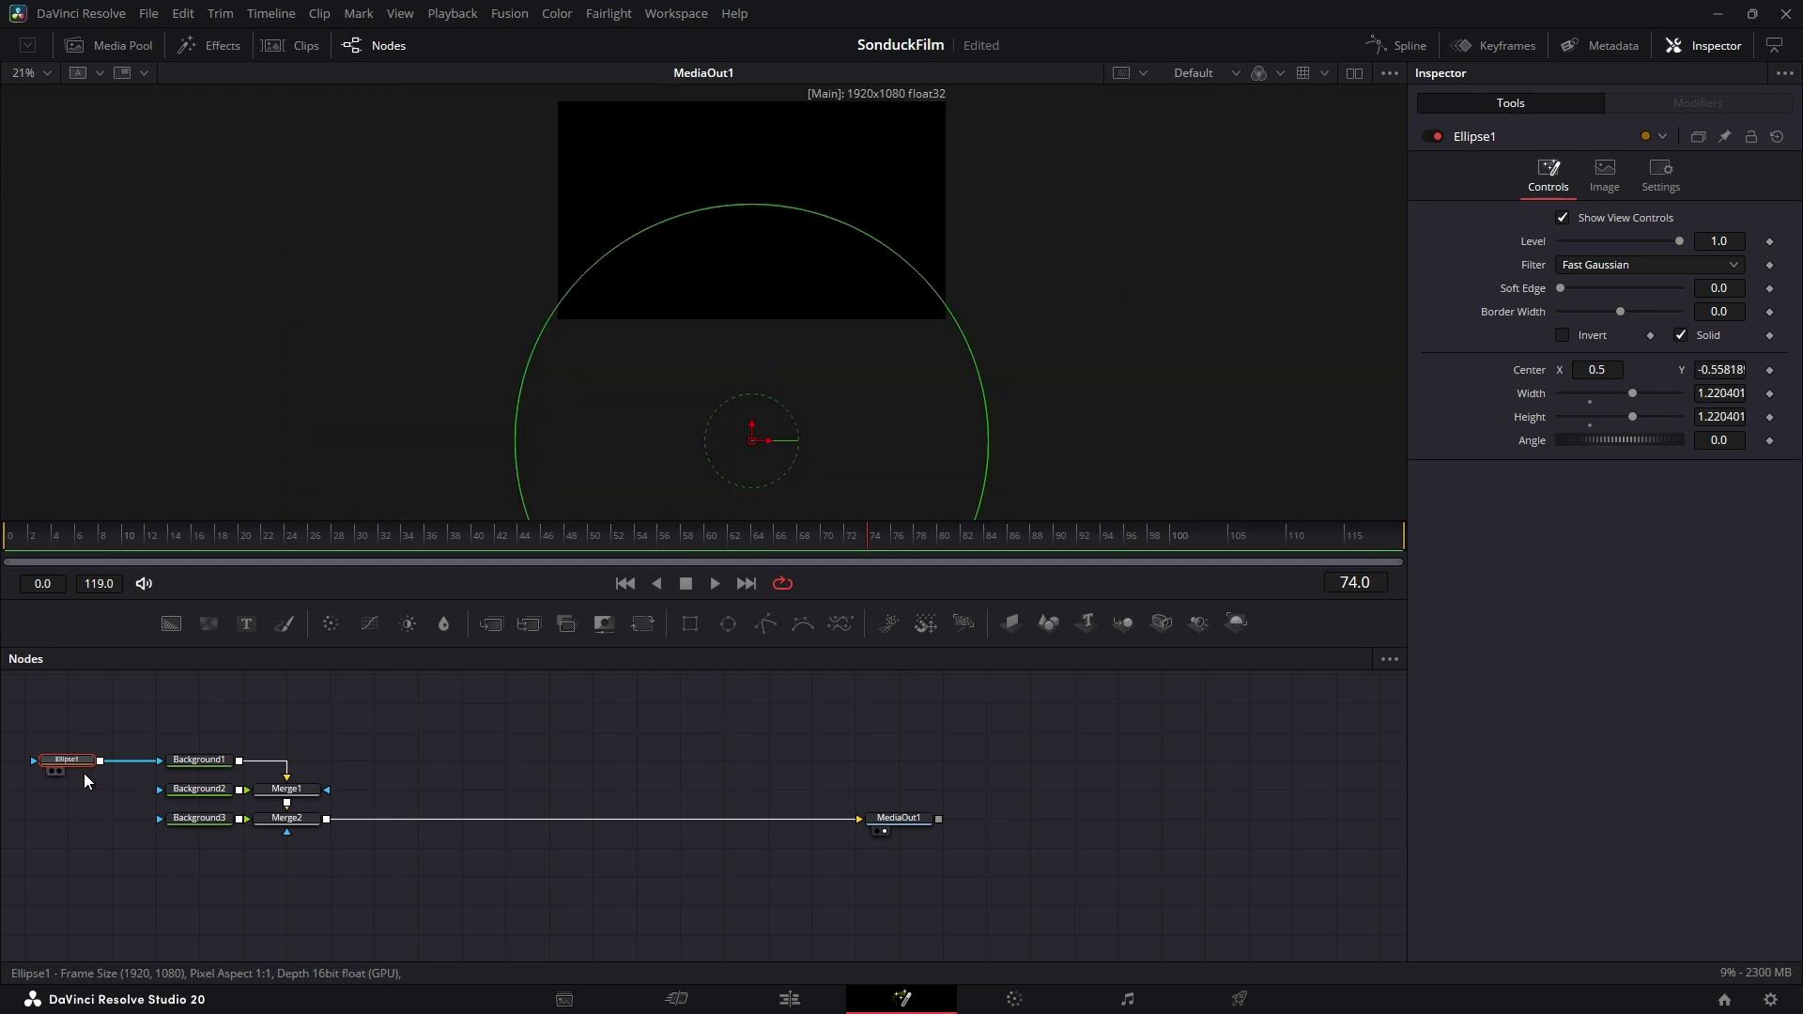
Step: Duplicate the ellipse as a mask for Background2 and move its center above the frame to about Y 1.59
{"action": "left_click", "coordinate": [82, 787]}
{"action": "key", "text": "ctrl+v"}
{"action": "left_click_drag", "start_coordinate": [101, 791], "coordinate": [204, 793]}
{"action": "left_click_drag", "start_coordinate": [753, 425], "coordinate": [791, 113]}
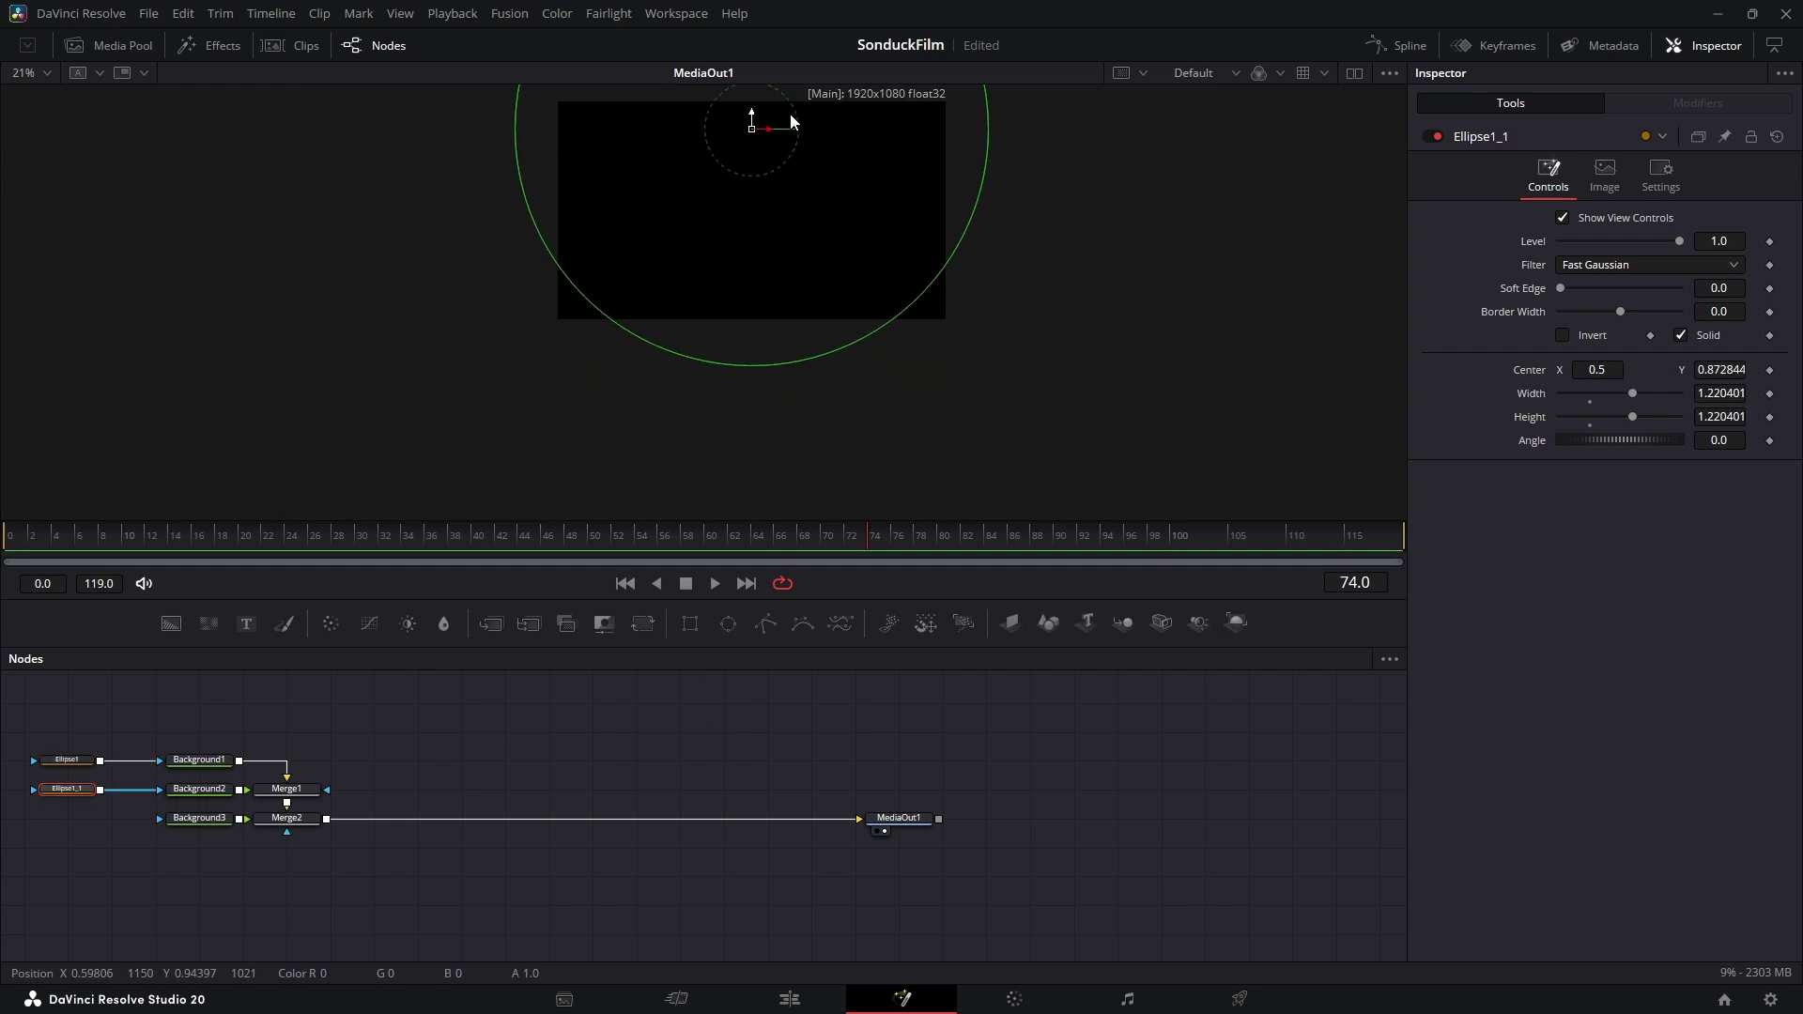
{"action": "scroll", "coordinate": [842, 358], "scroll_direction": "up", "scroll_amount": 3}
{"action": "left_click_drag", "start_coordinate": [760, 229], "coordinate": [771, 75]}
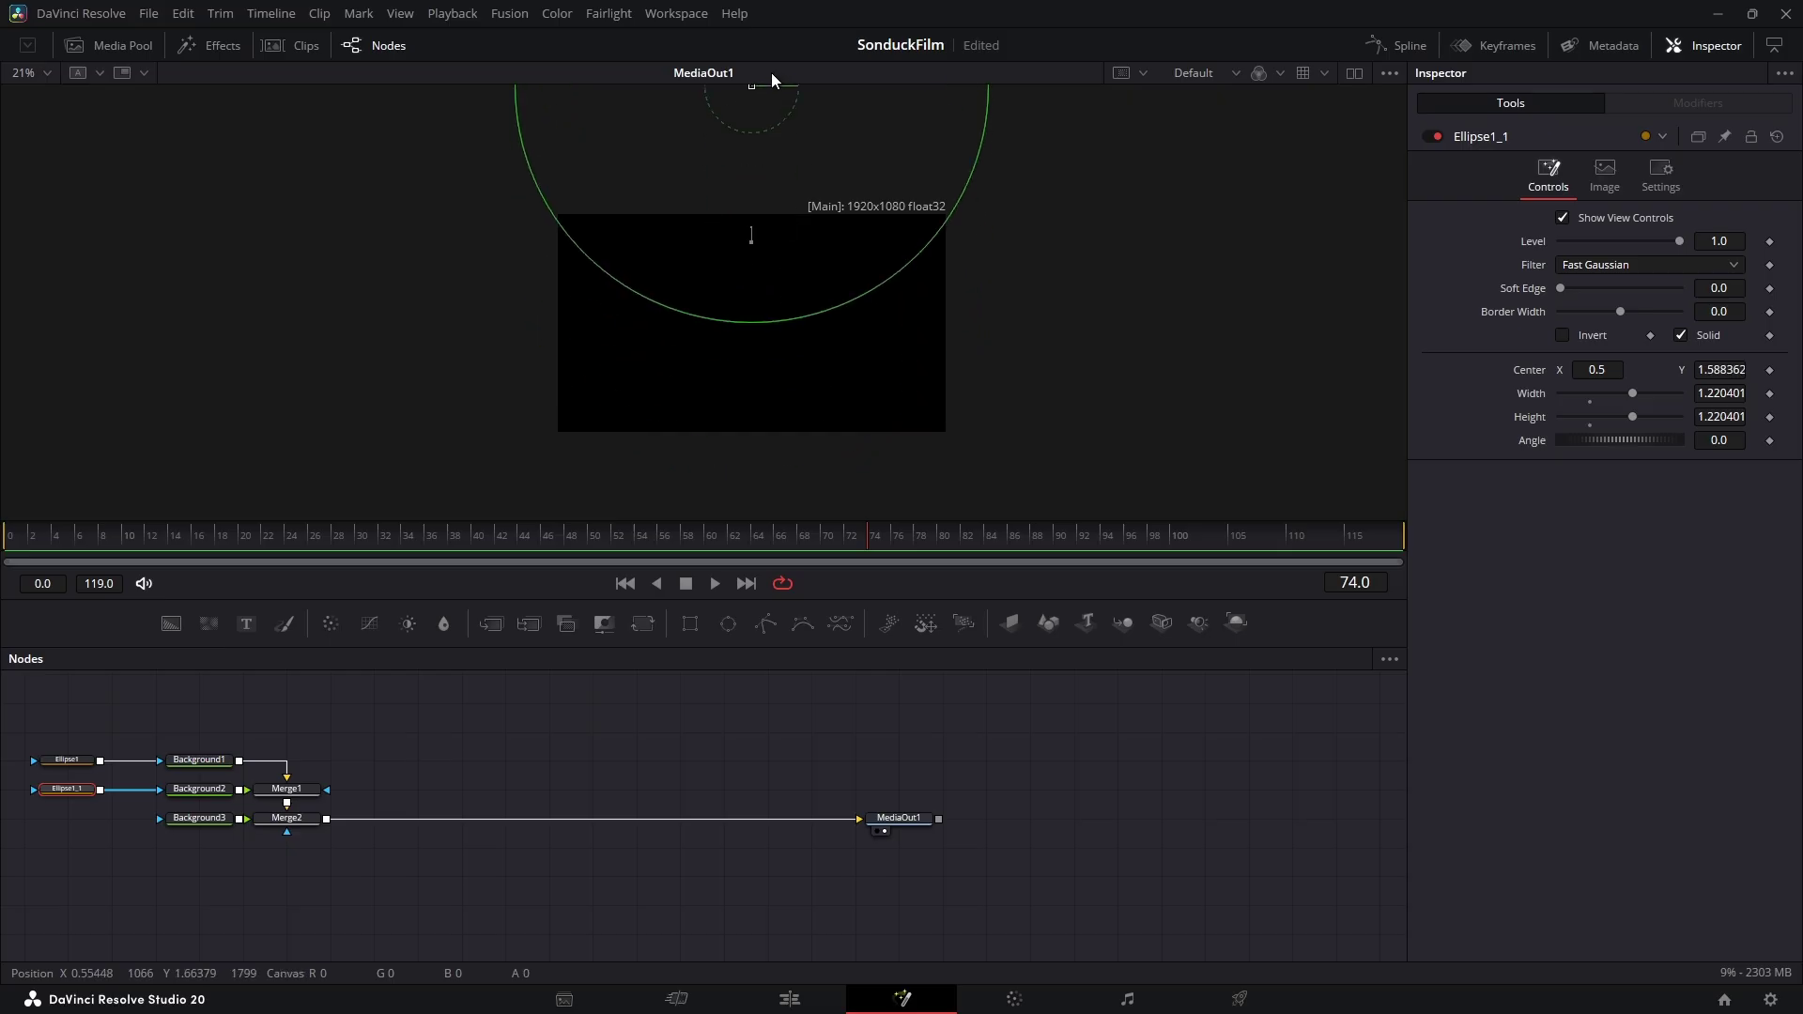
Step: Change the color of Background3 to a very dark grey
{"action": "left_click", "coordinate": [200, 821]}
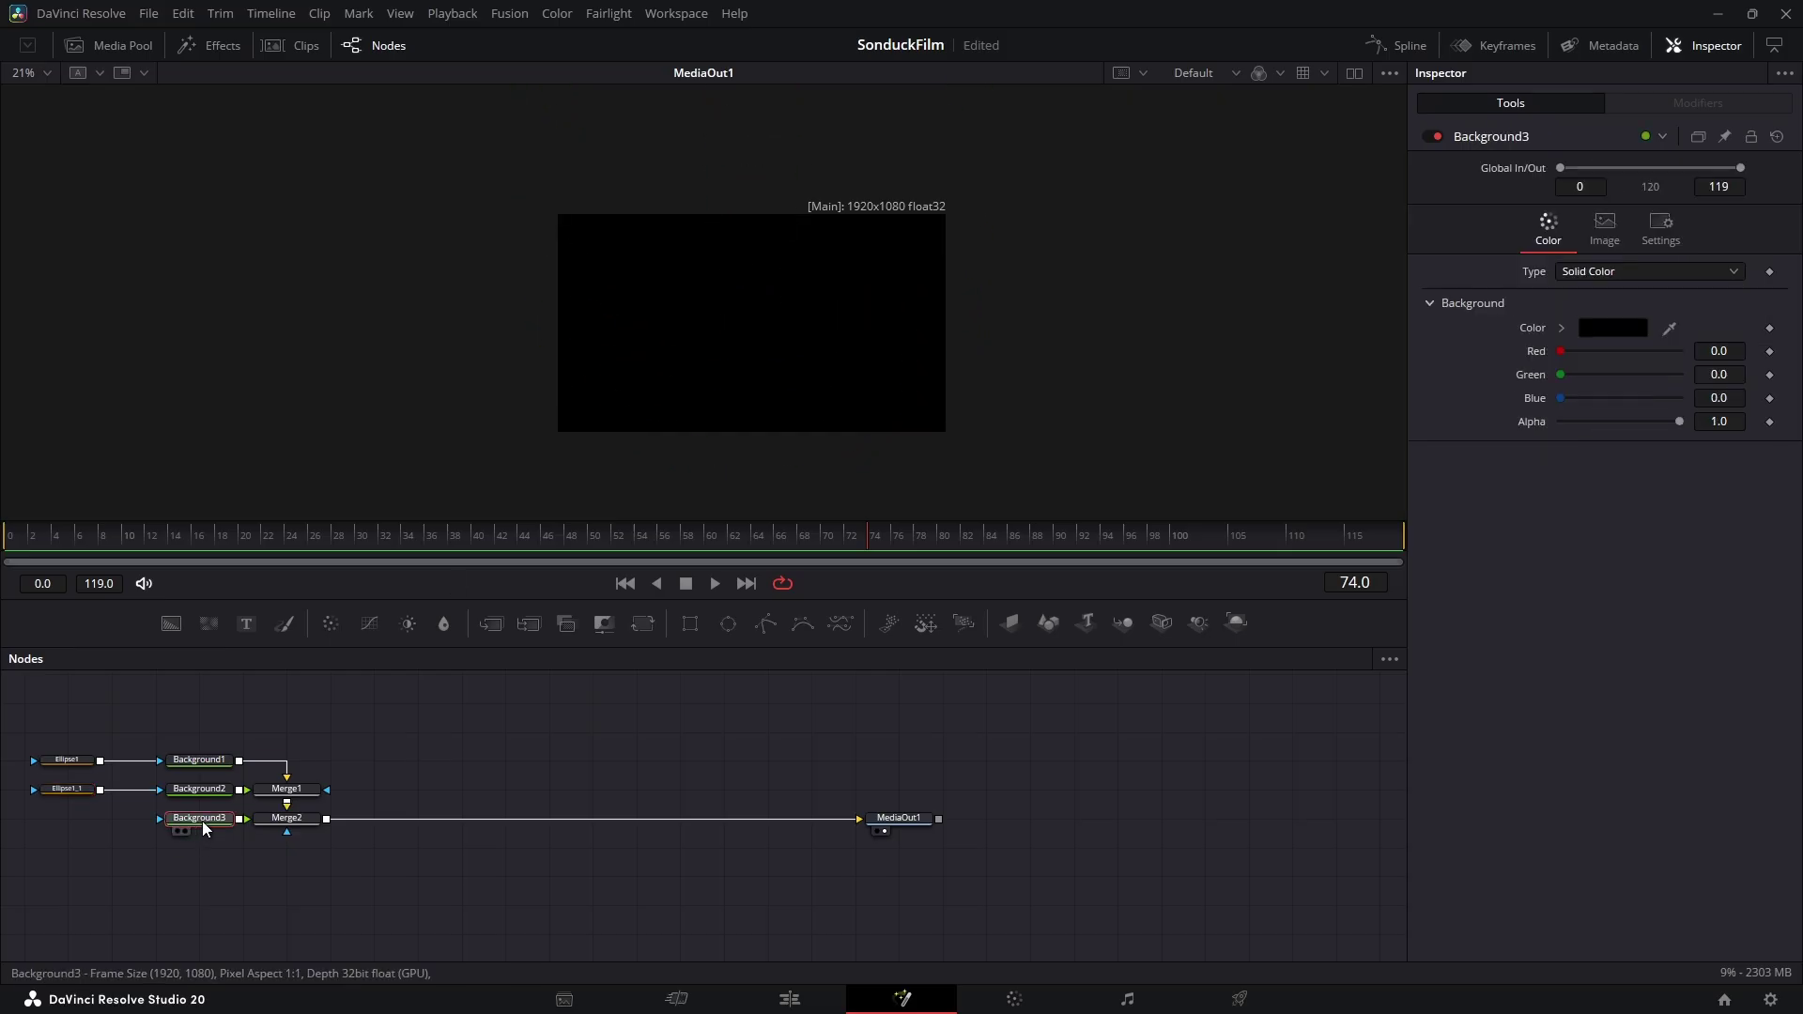
{"action": "left_click", "coordinate": [1608, 329]}
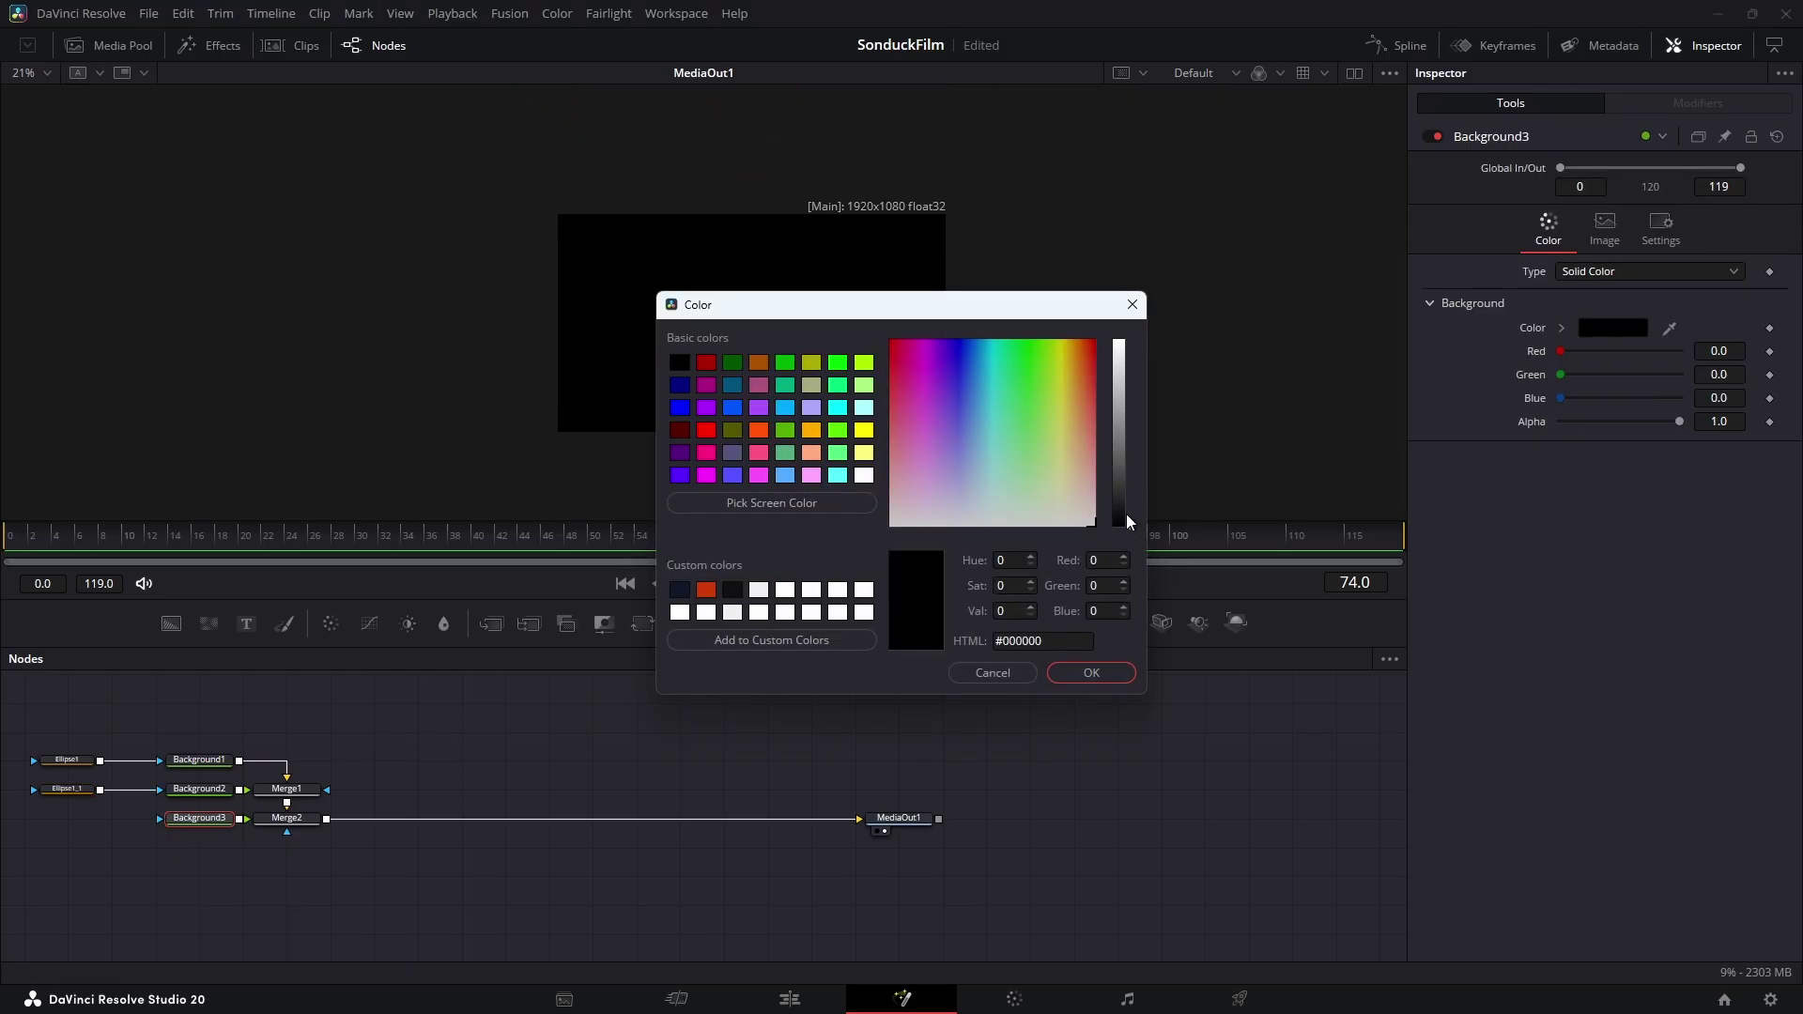
{"action": "left_click_drag", "start_coordinate": [1126, 515], "coordinate": [1129, 506]}
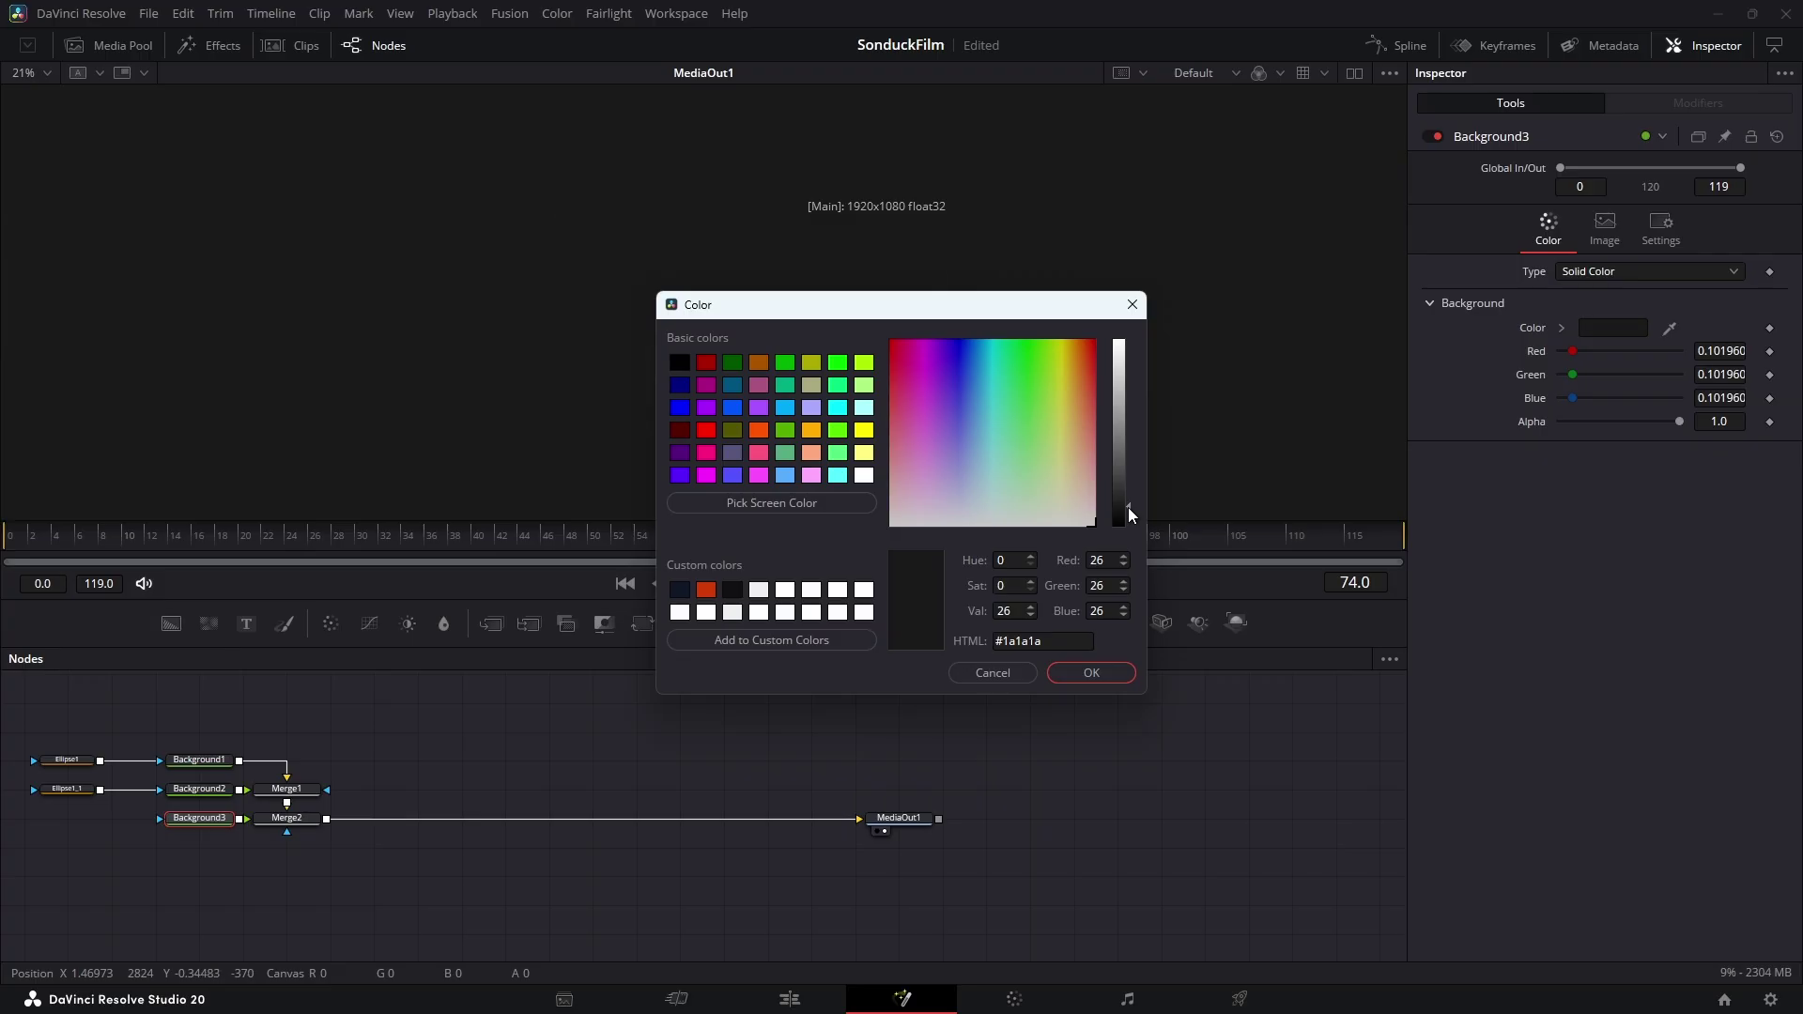
{"action": "left_click", "coordinate": [1091, 673]}
Step: Mask the white Background5 with Ellipse2 and shrink it to a small dot about 0.027 in width and height
{"action": "left_click", "coordinate": [301, 822]}
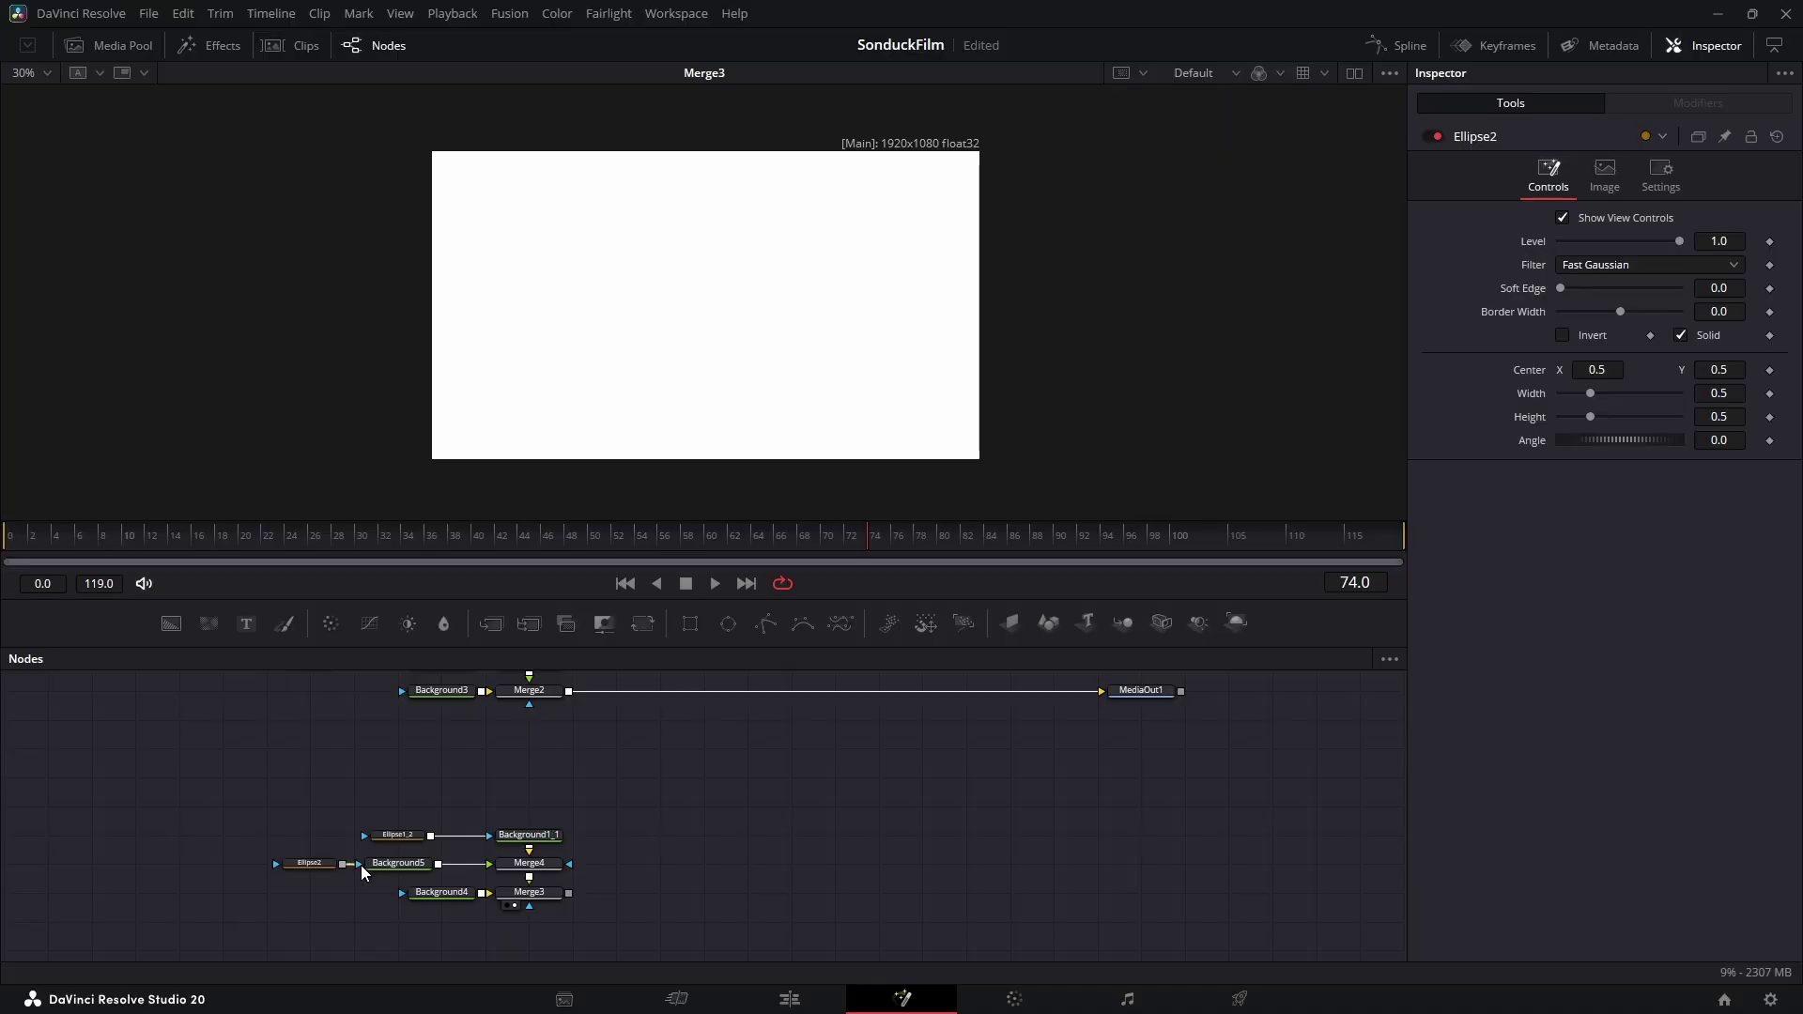
{"action": "left_click", "coordinate": [326, 866]}
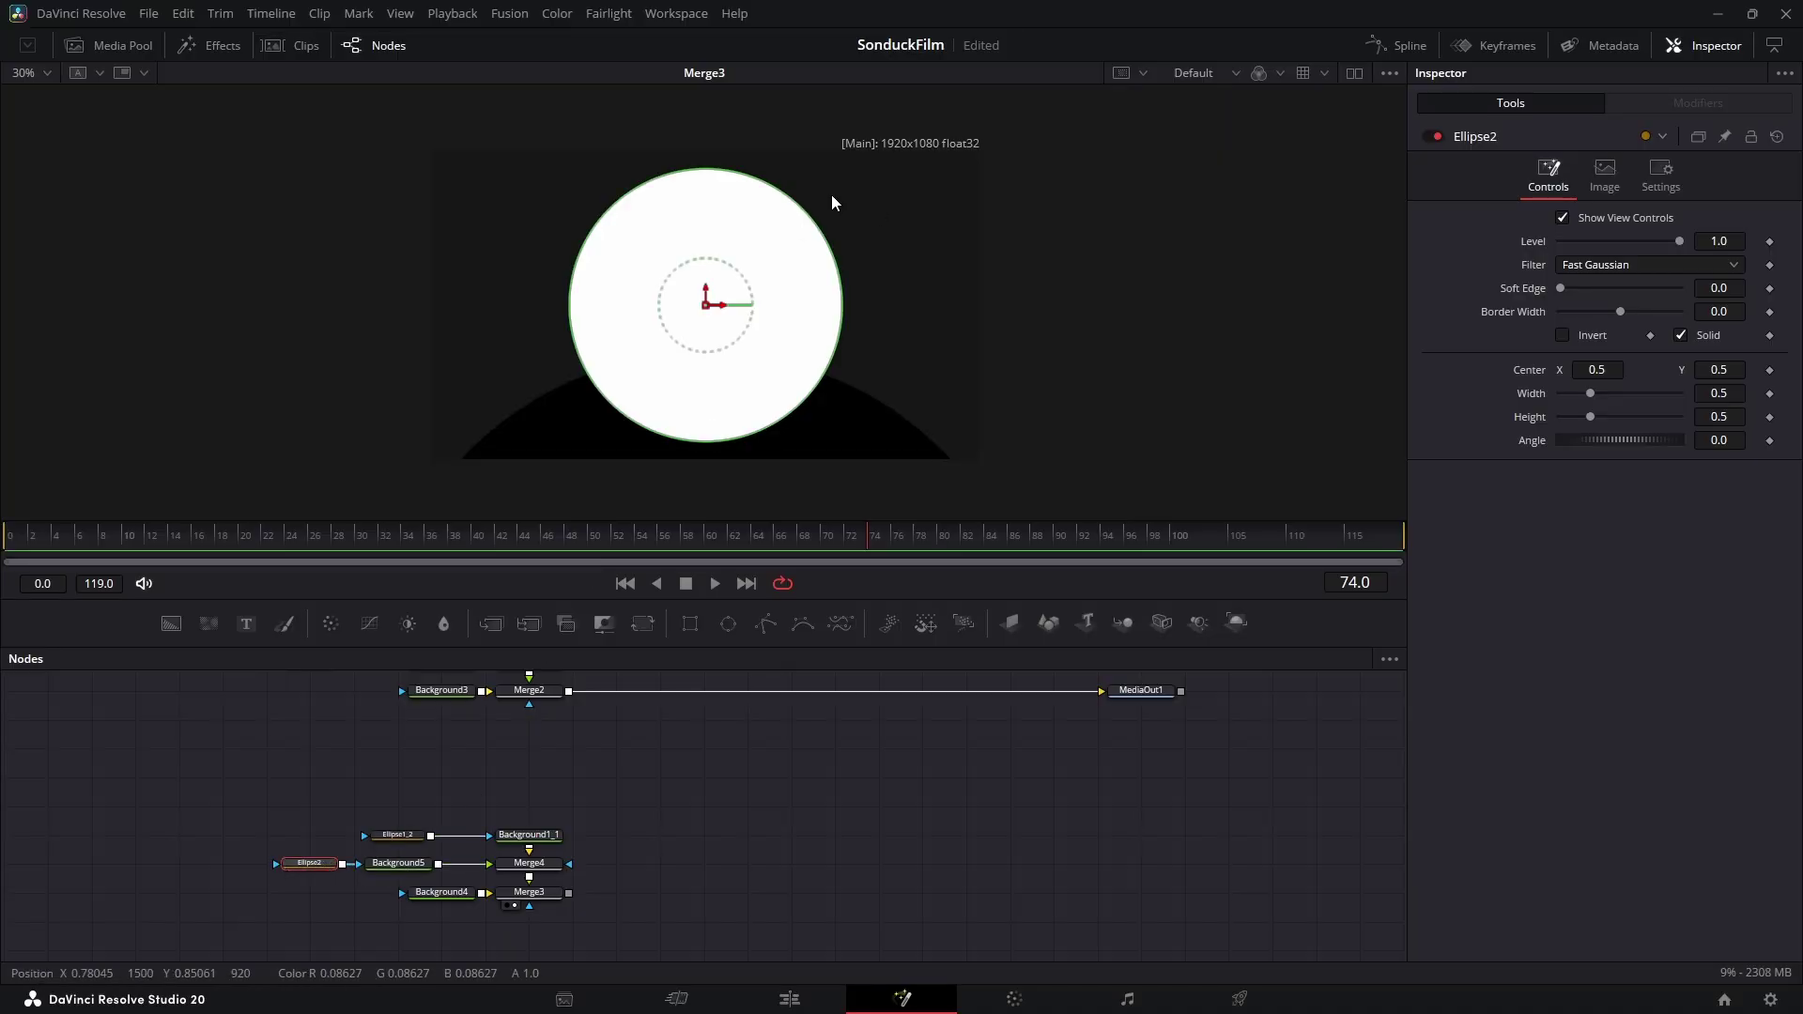
{"action": "left_click_drag", "start_coordinate": [777, 234], "coordinate": [703, 302]}
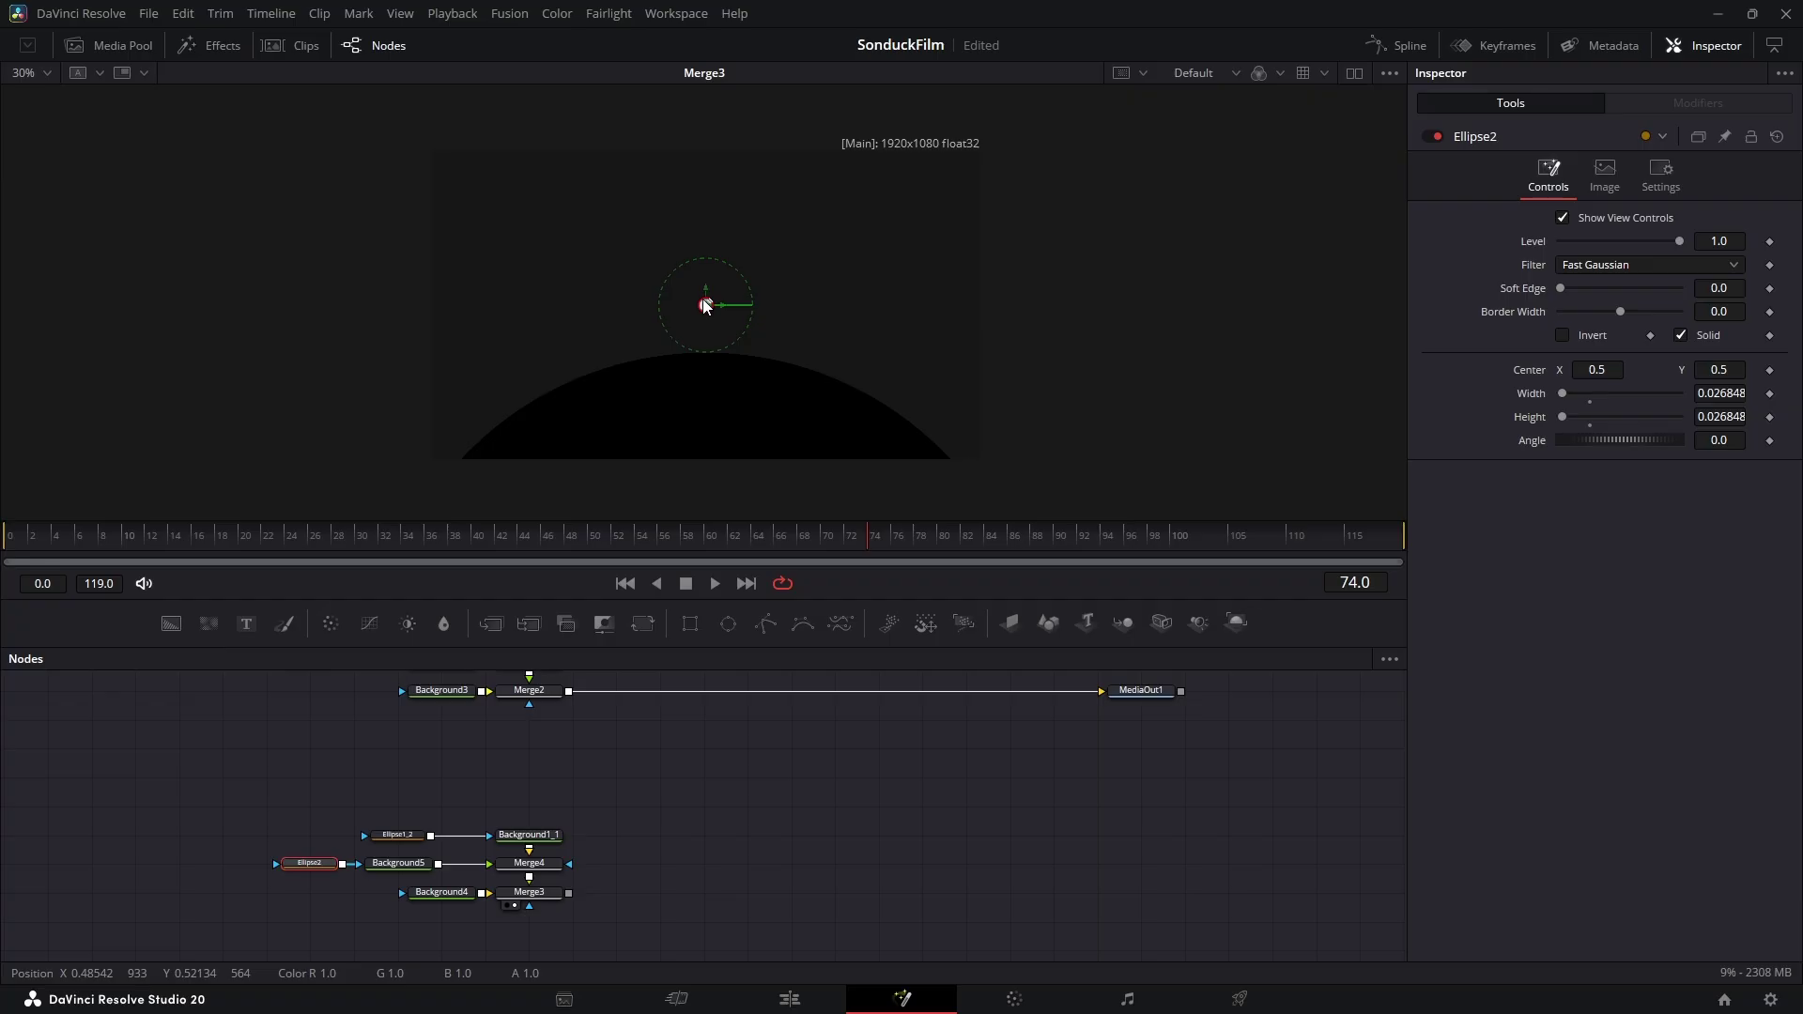
Step: Add a polygon mask feeding Ellipse2 and draw a tapered comet tail from the dot toward the frame's upper right
{"action": "left_click_drag", "start_coordinate": [715, 396], "coordinate": [827, 387]}
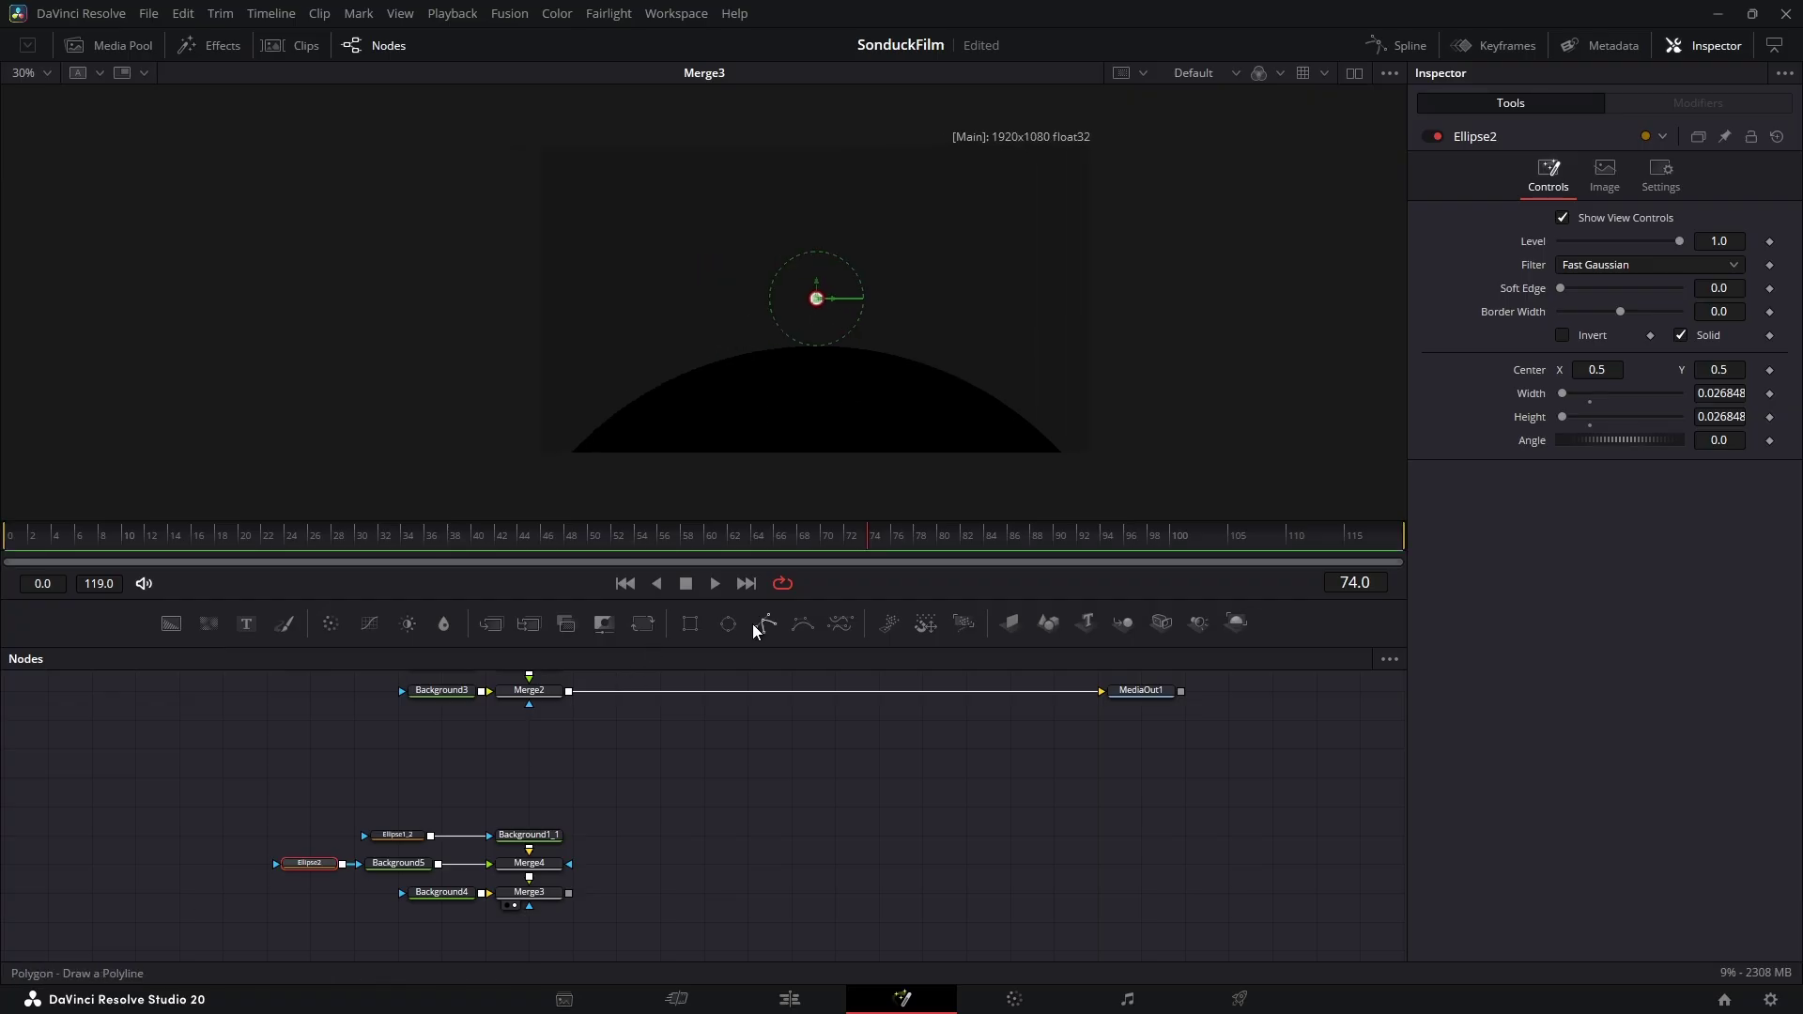
{"action": "left_click_drag", "start_coordinate": [242, 853], "coordinate": [316, 865]}
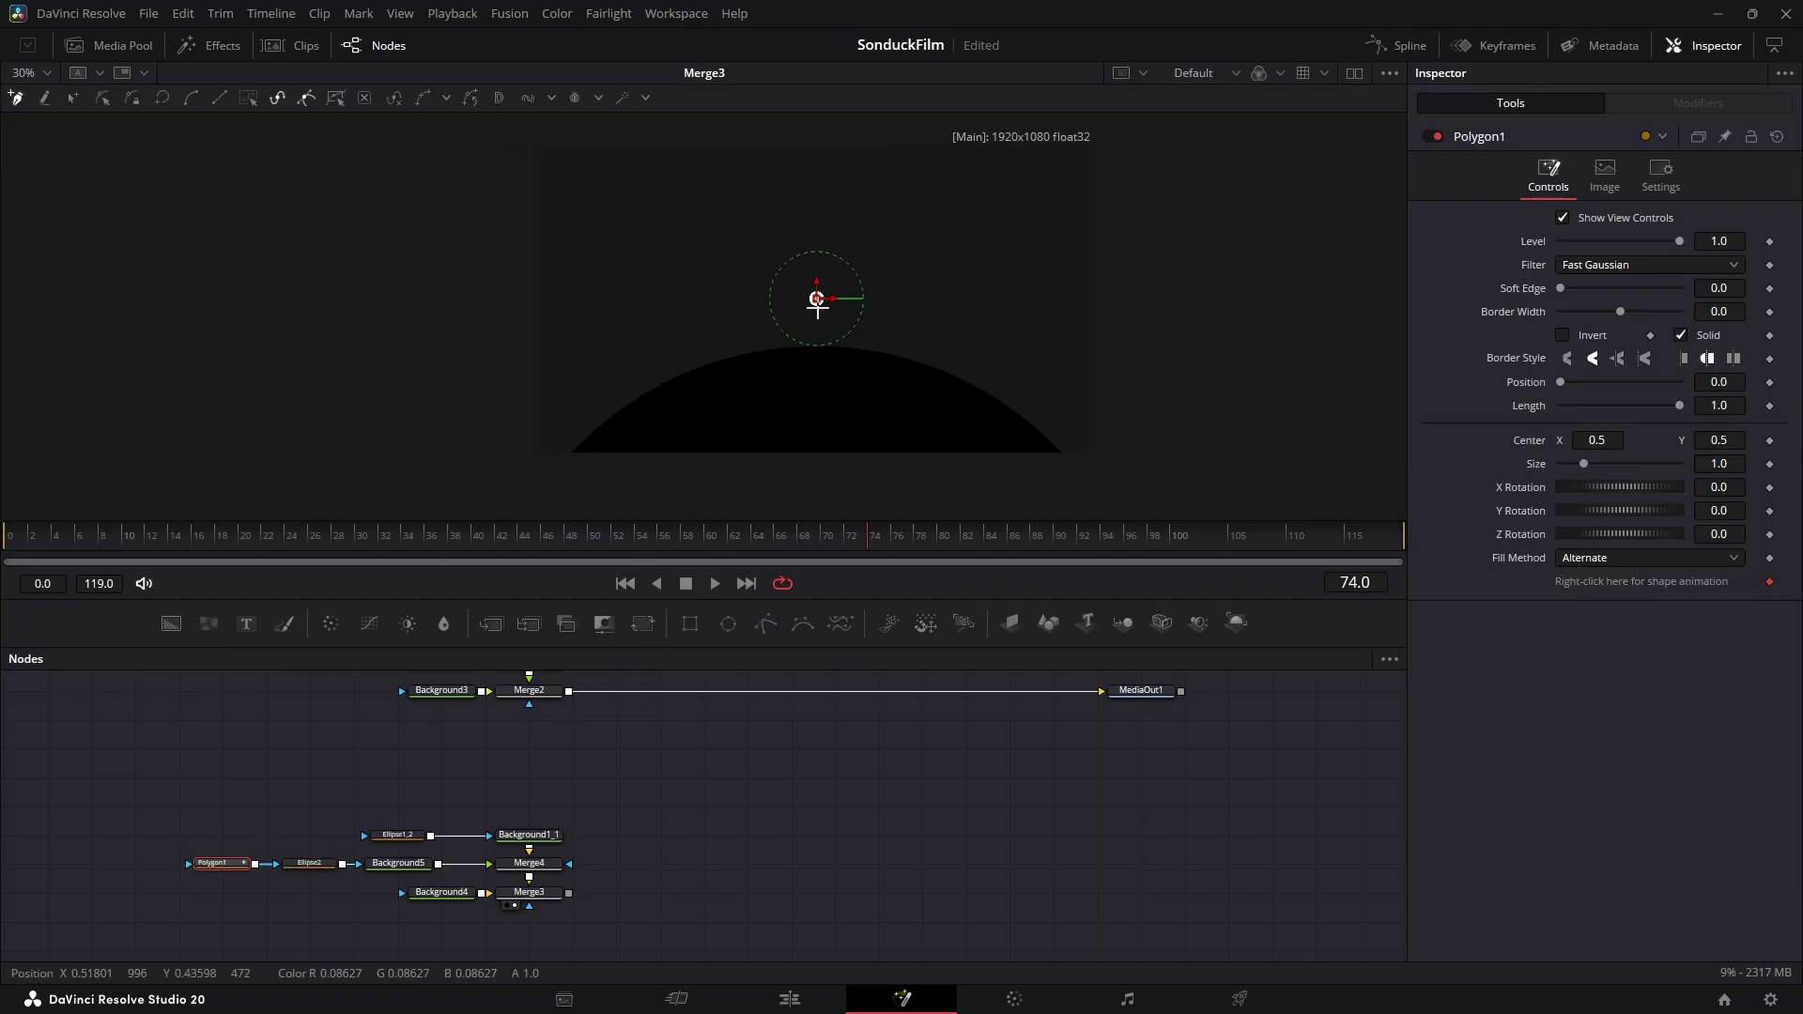
{"action": "scroll", "coordinate": [819, 290], "scroll_direction": "up", "scroll_amount": 8}
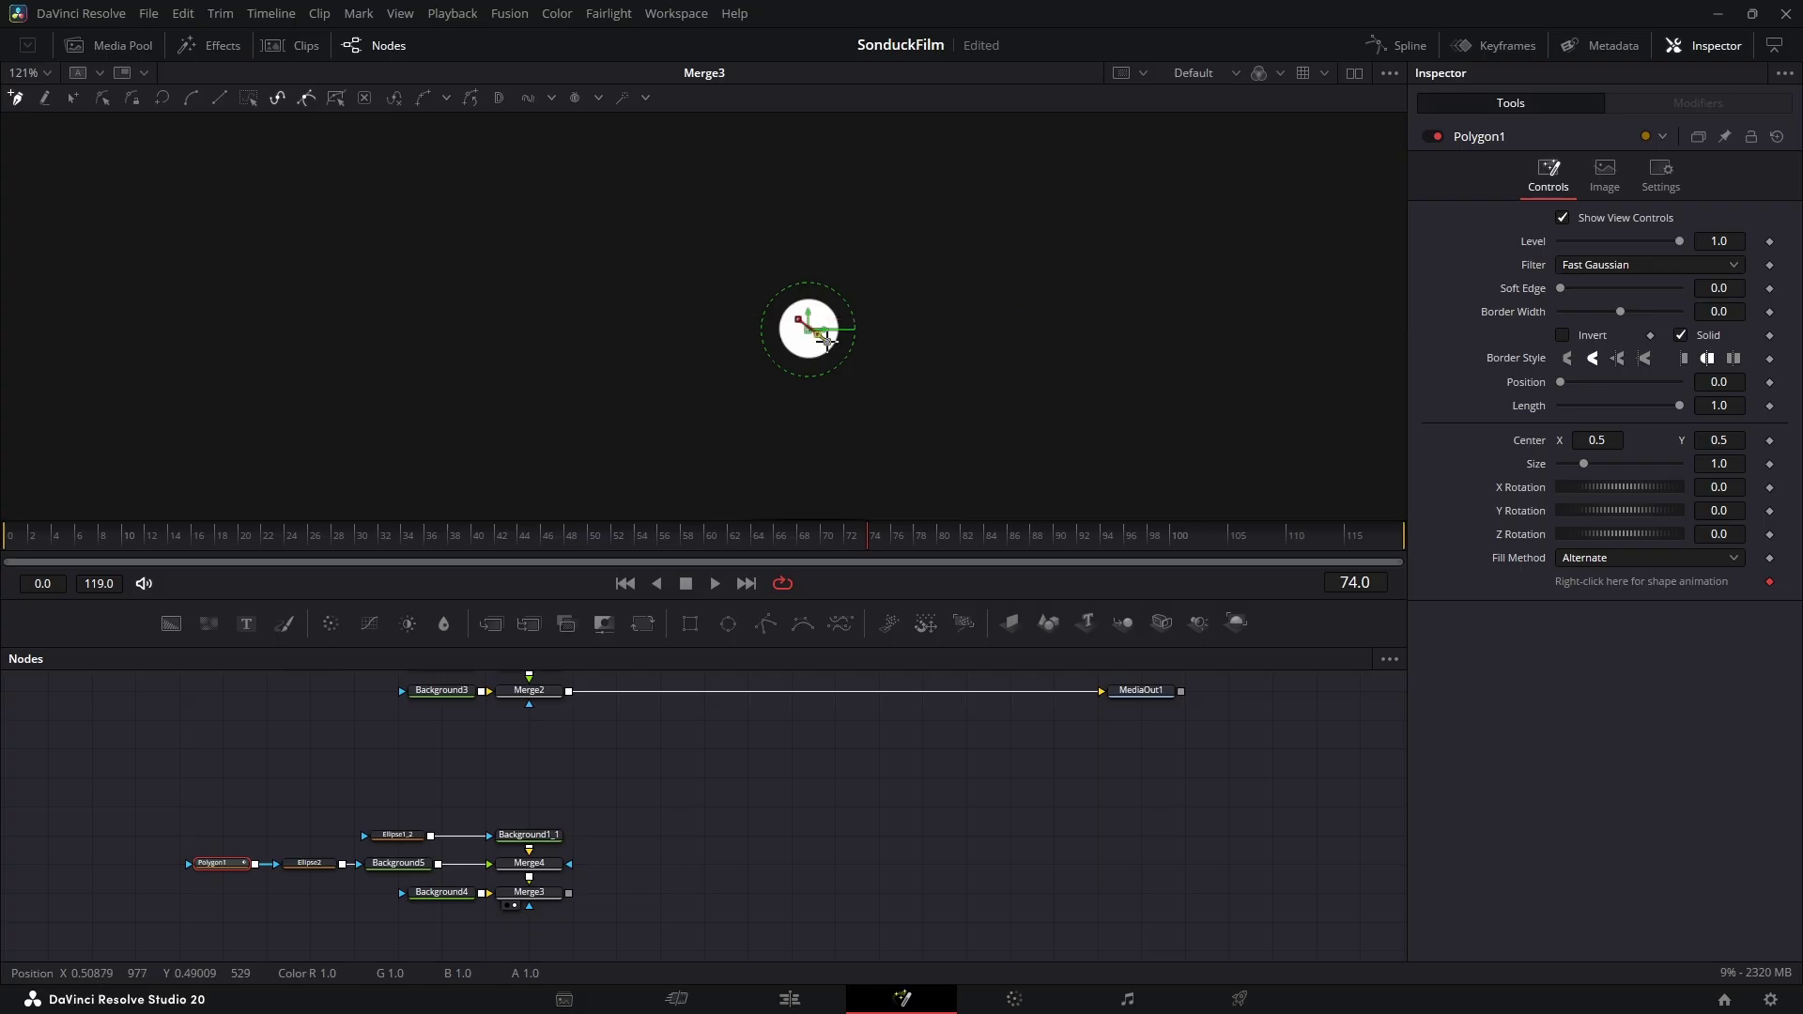
{"action": "left_click", "coordinate": [801, 319]}
{"action": "scroll", "coordinate": [1028, 329], "scroll_direction": "down", "scroll_amount": 8}
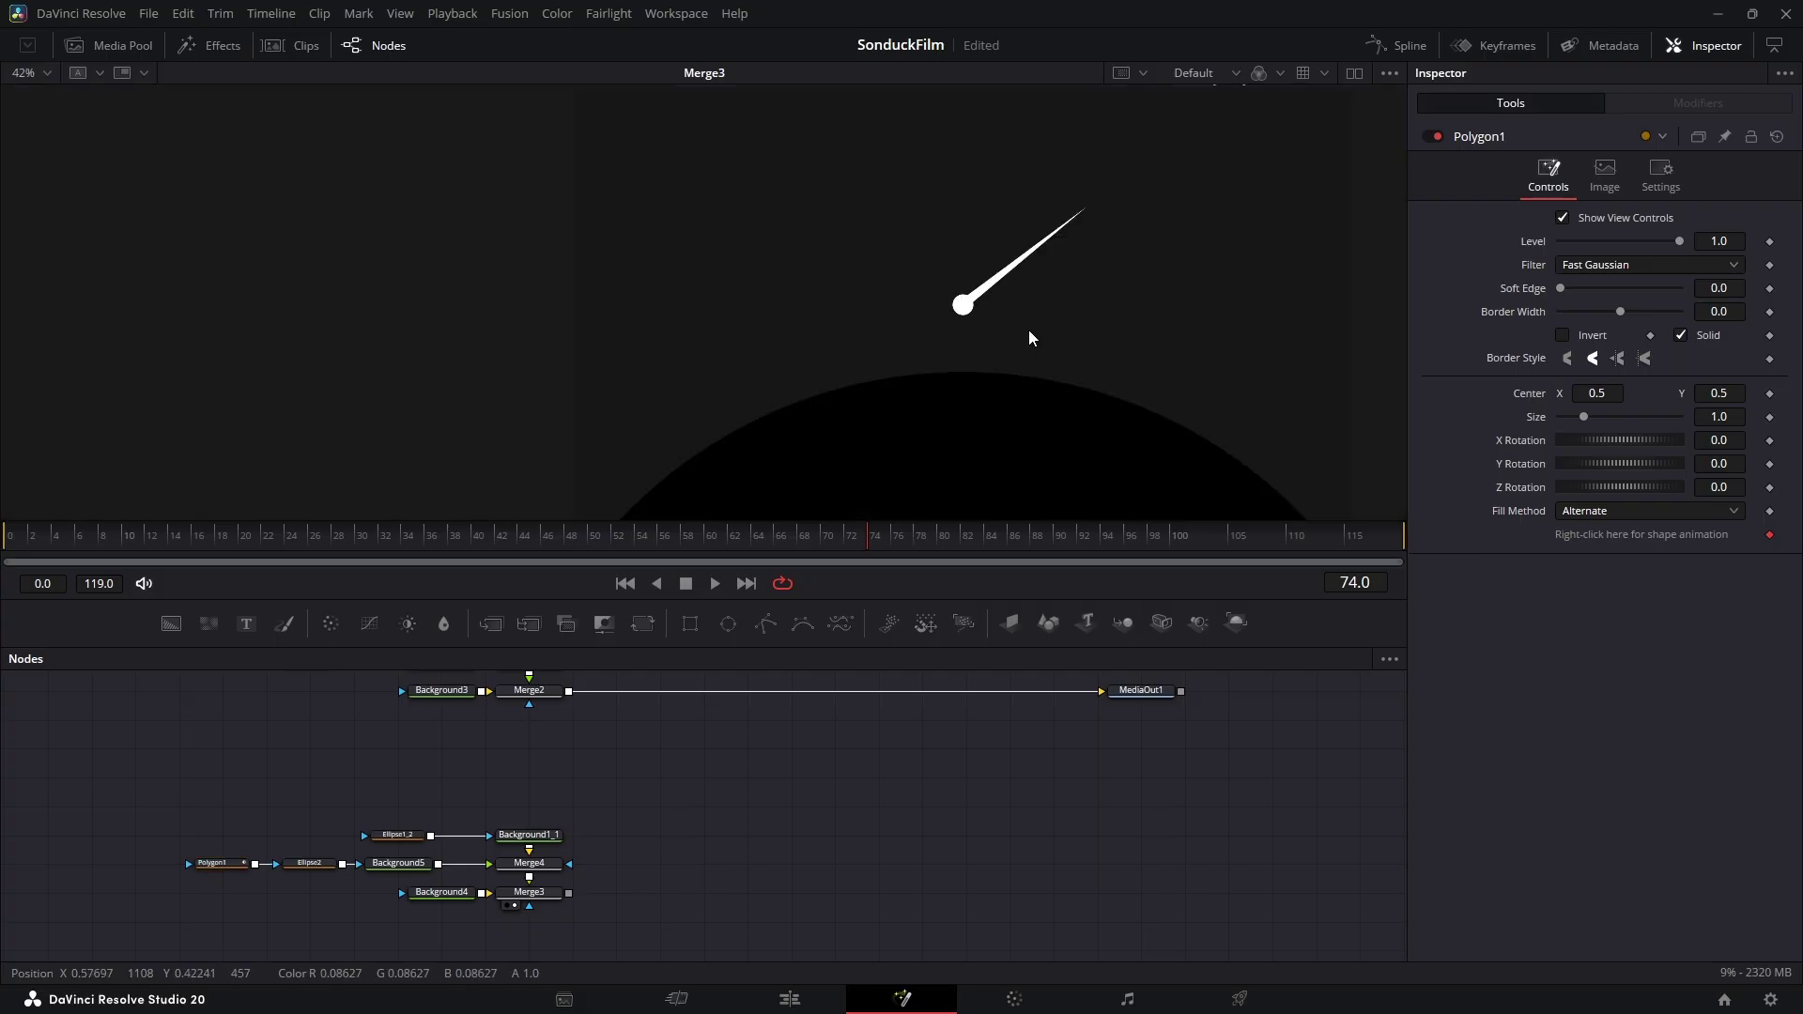
Step: Add a Transform node after Background5 and move the comet to a center of about X 0.667, Y 0.649
{"action": "scroll", "coordinate": [1028, 335], "scroll_direction": "up", "scroll_amount": 2}
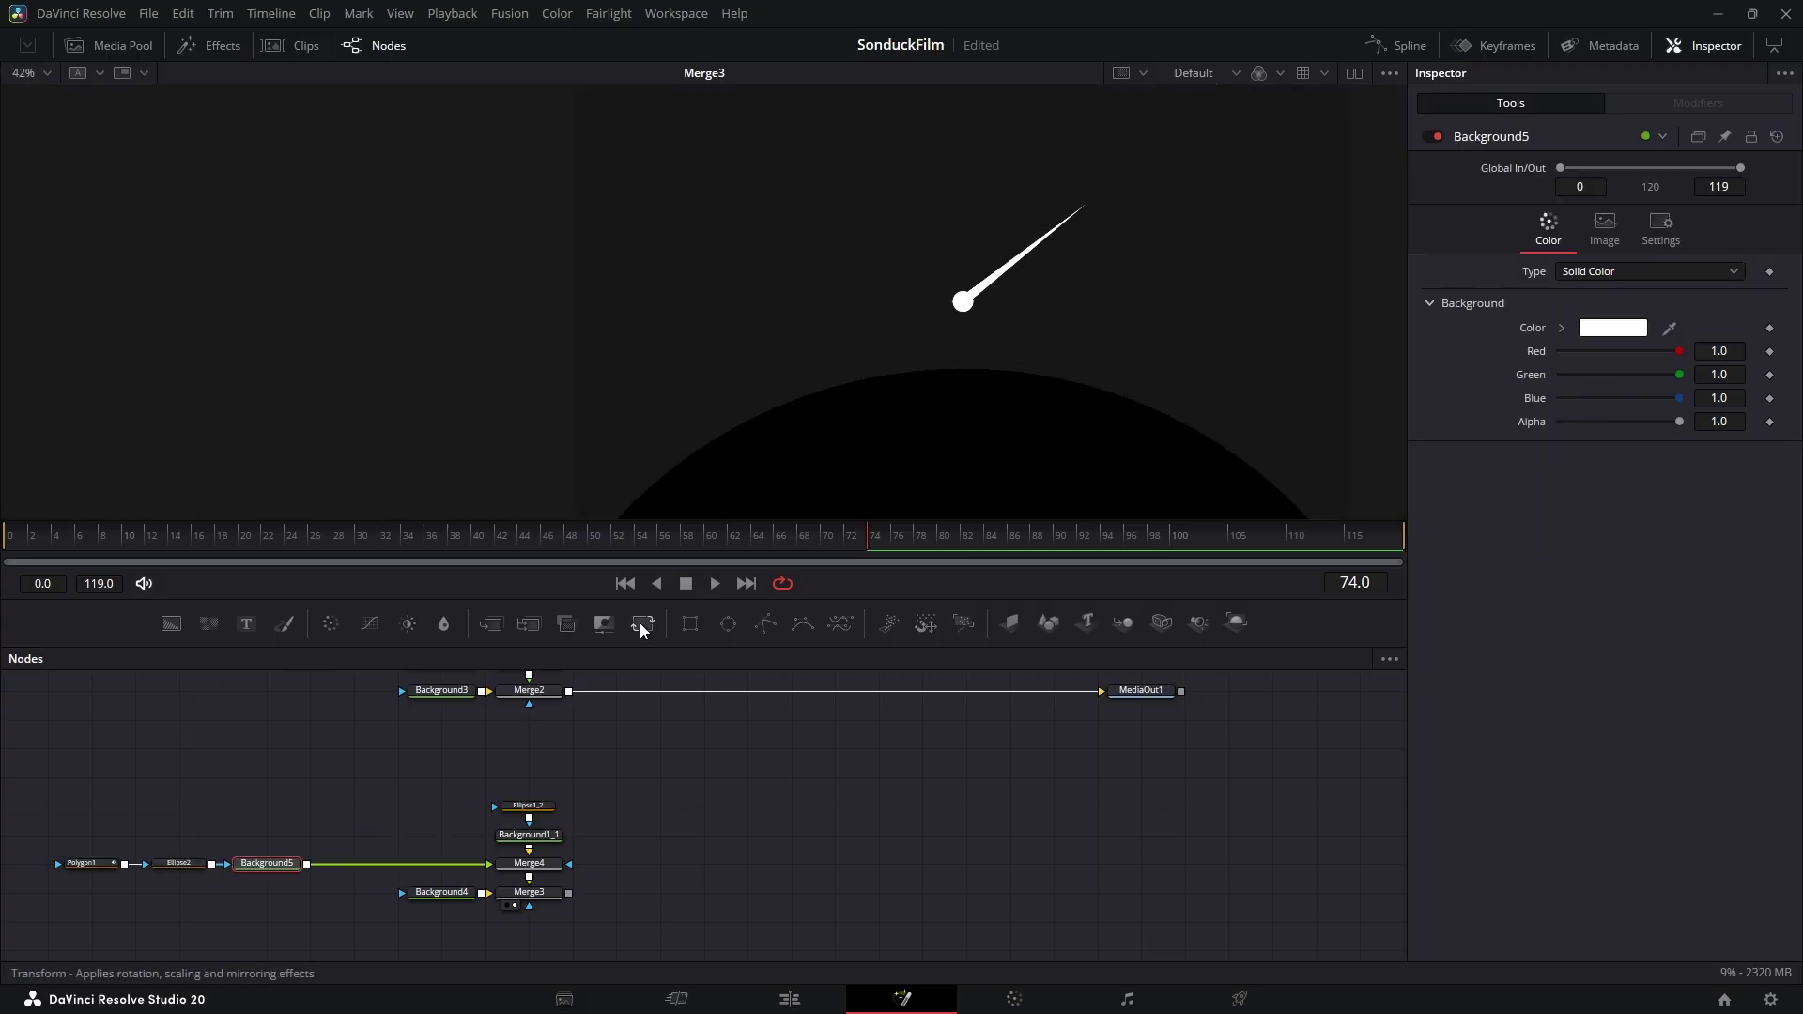
{"action": "left_click", "coordinate": [643, 624]}
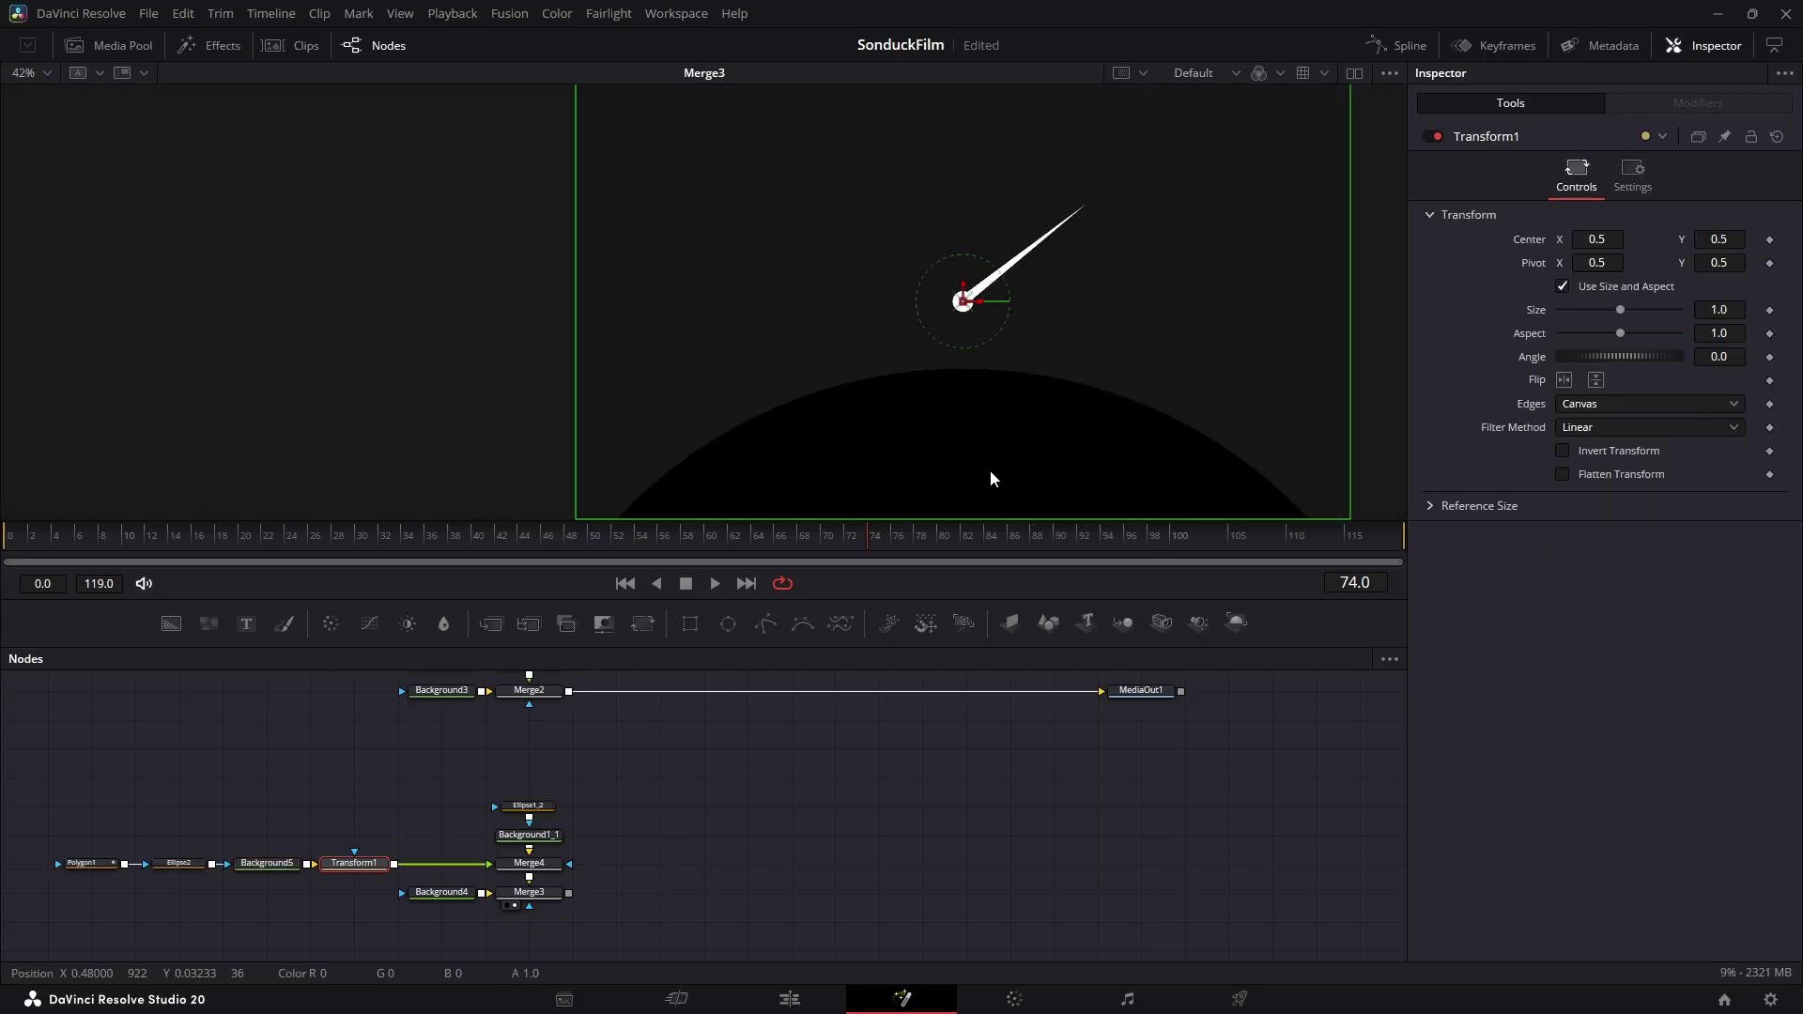
{"action": "left_click_drag", "start_coordinate": [970, 310], "coordinate": [1094, 252]}
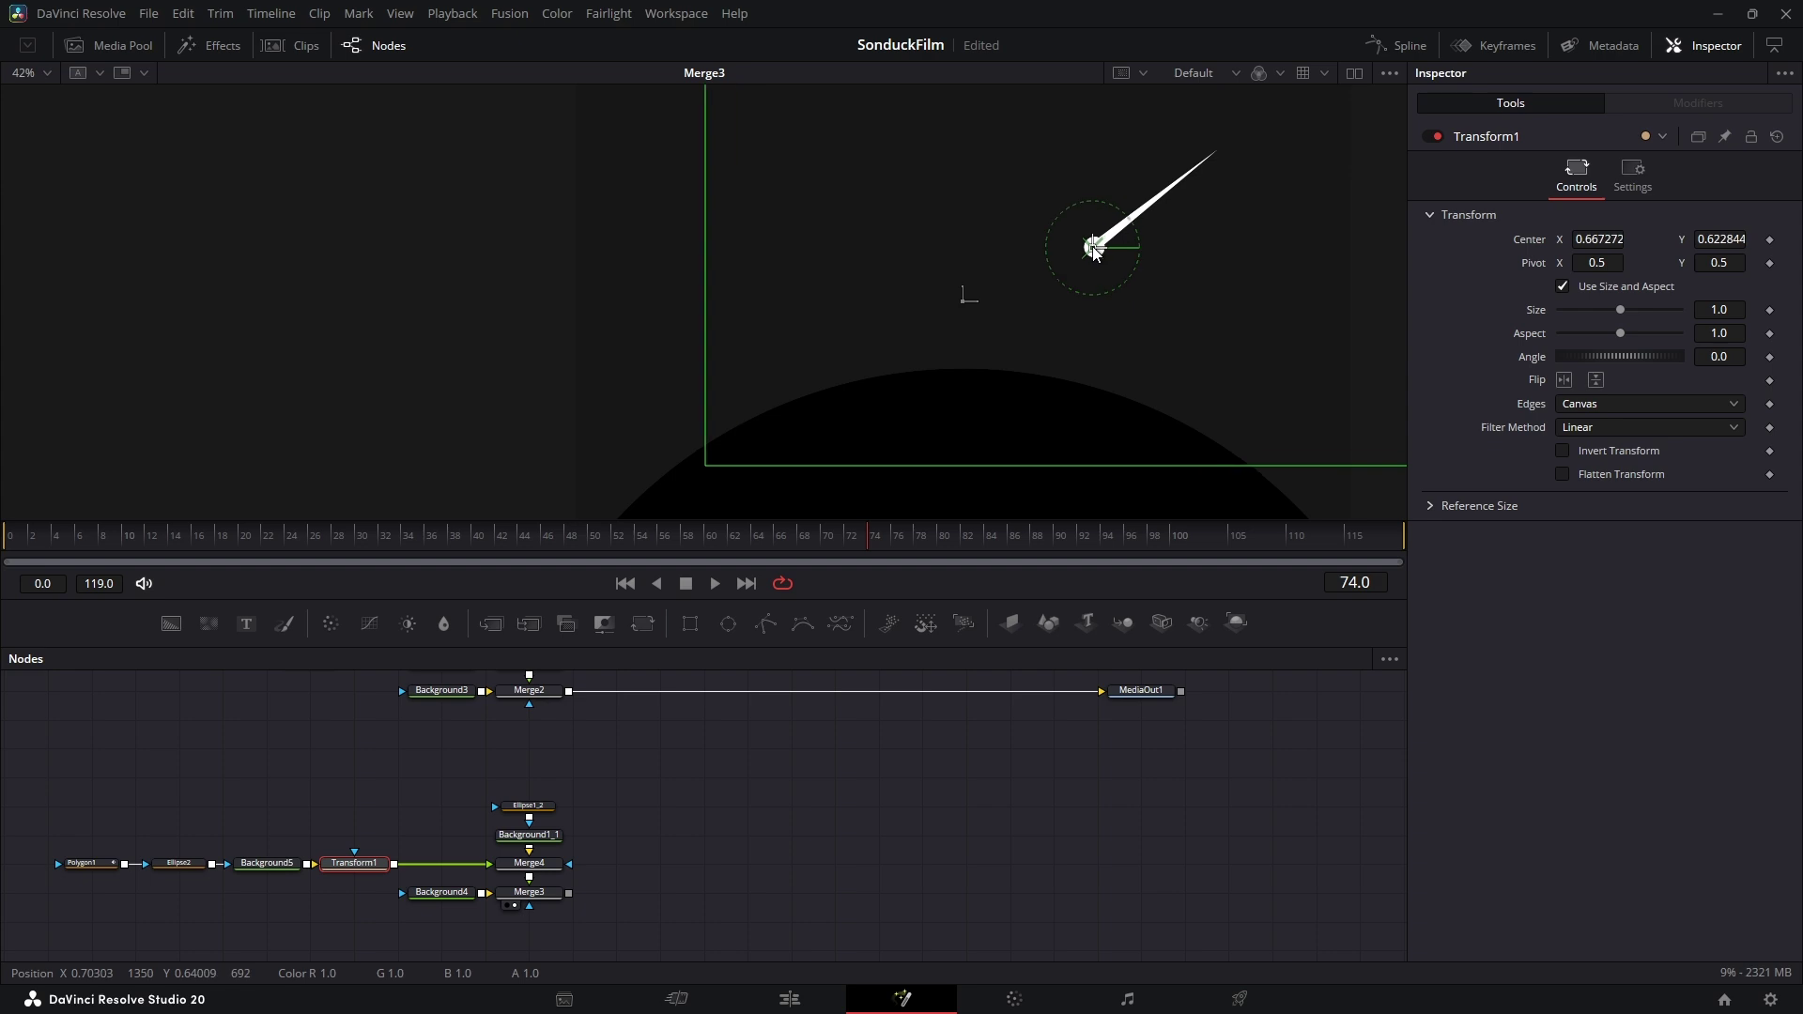
{"action": "scroll", "coordinate": [1096, 252], "scroll_direction": "down", "scroll_amount": 2}
{"action": "scroll", "coordinate": [1097, 249], "scroll_direction": "up", "scroll_amount": 2}
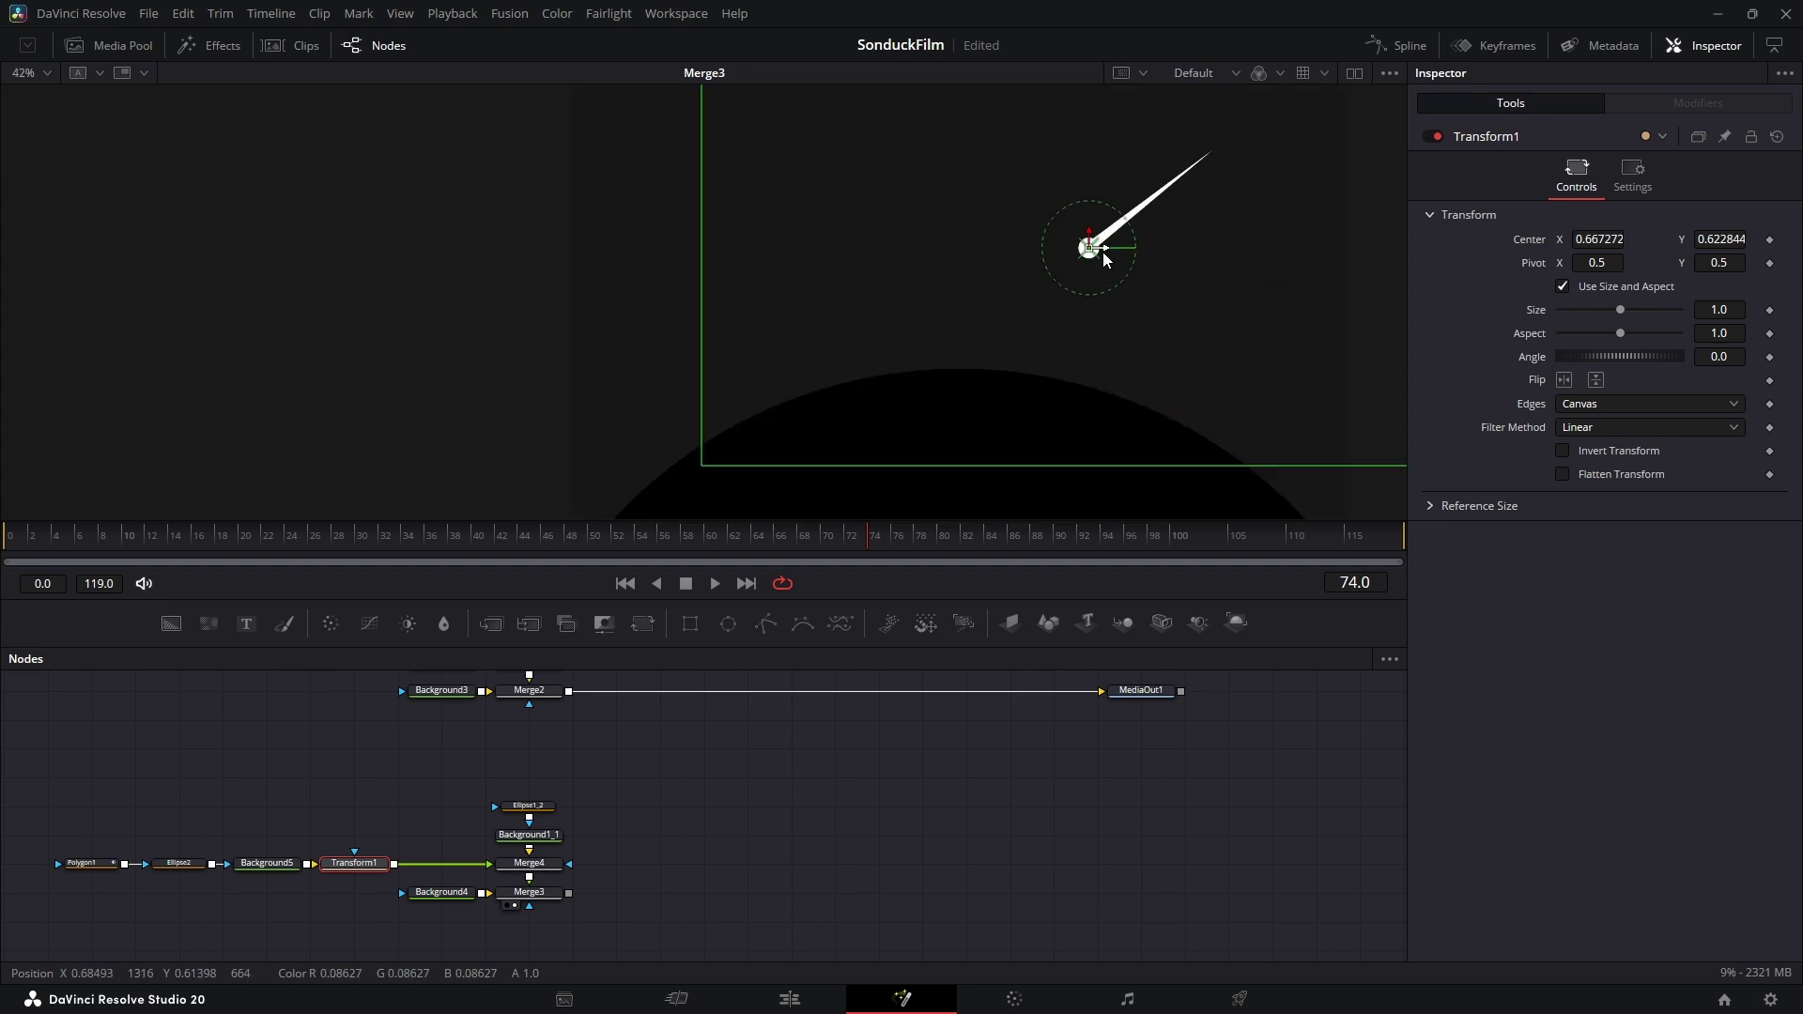
{"action": "left_click_drag", "start_coordinate": [1093, 251], "coordinate": [1093, 241]}
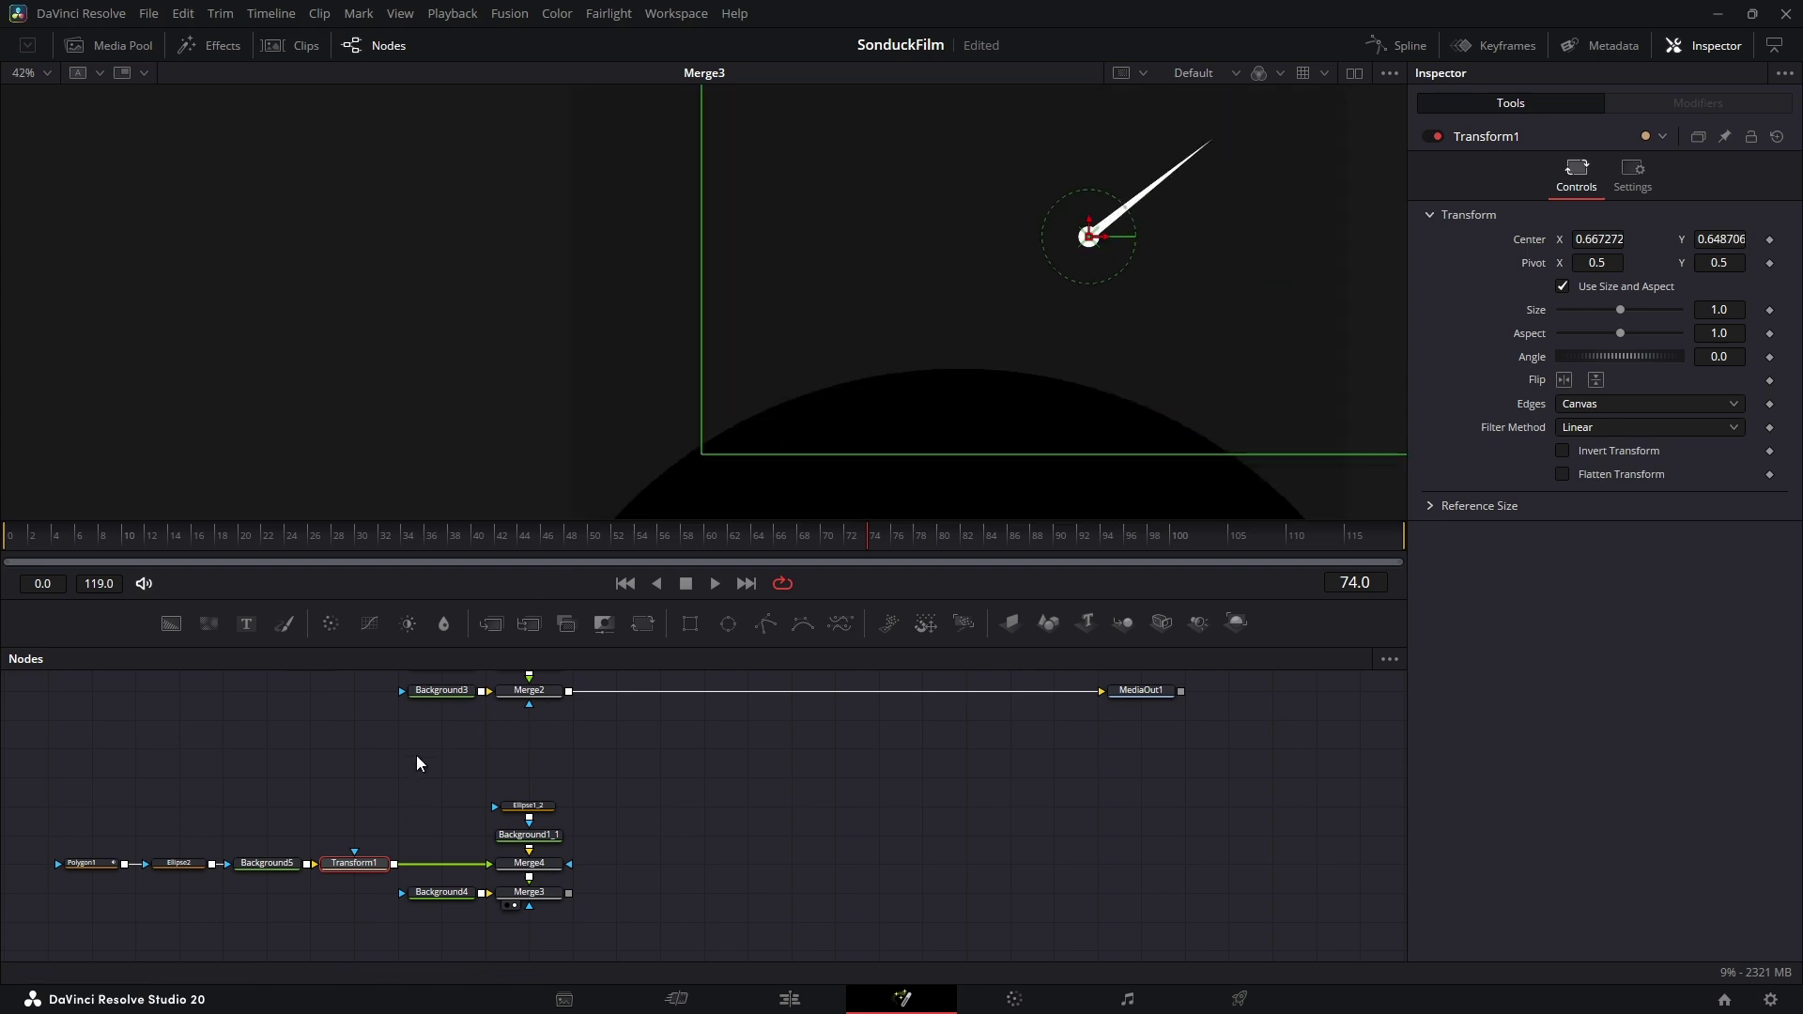
Step: Insert a MultiMerge node after Transform1 with five Transform1 layers and shift the first listed layer's center horizontally
{"action": "left_click", "coordinate": [529, 625]}
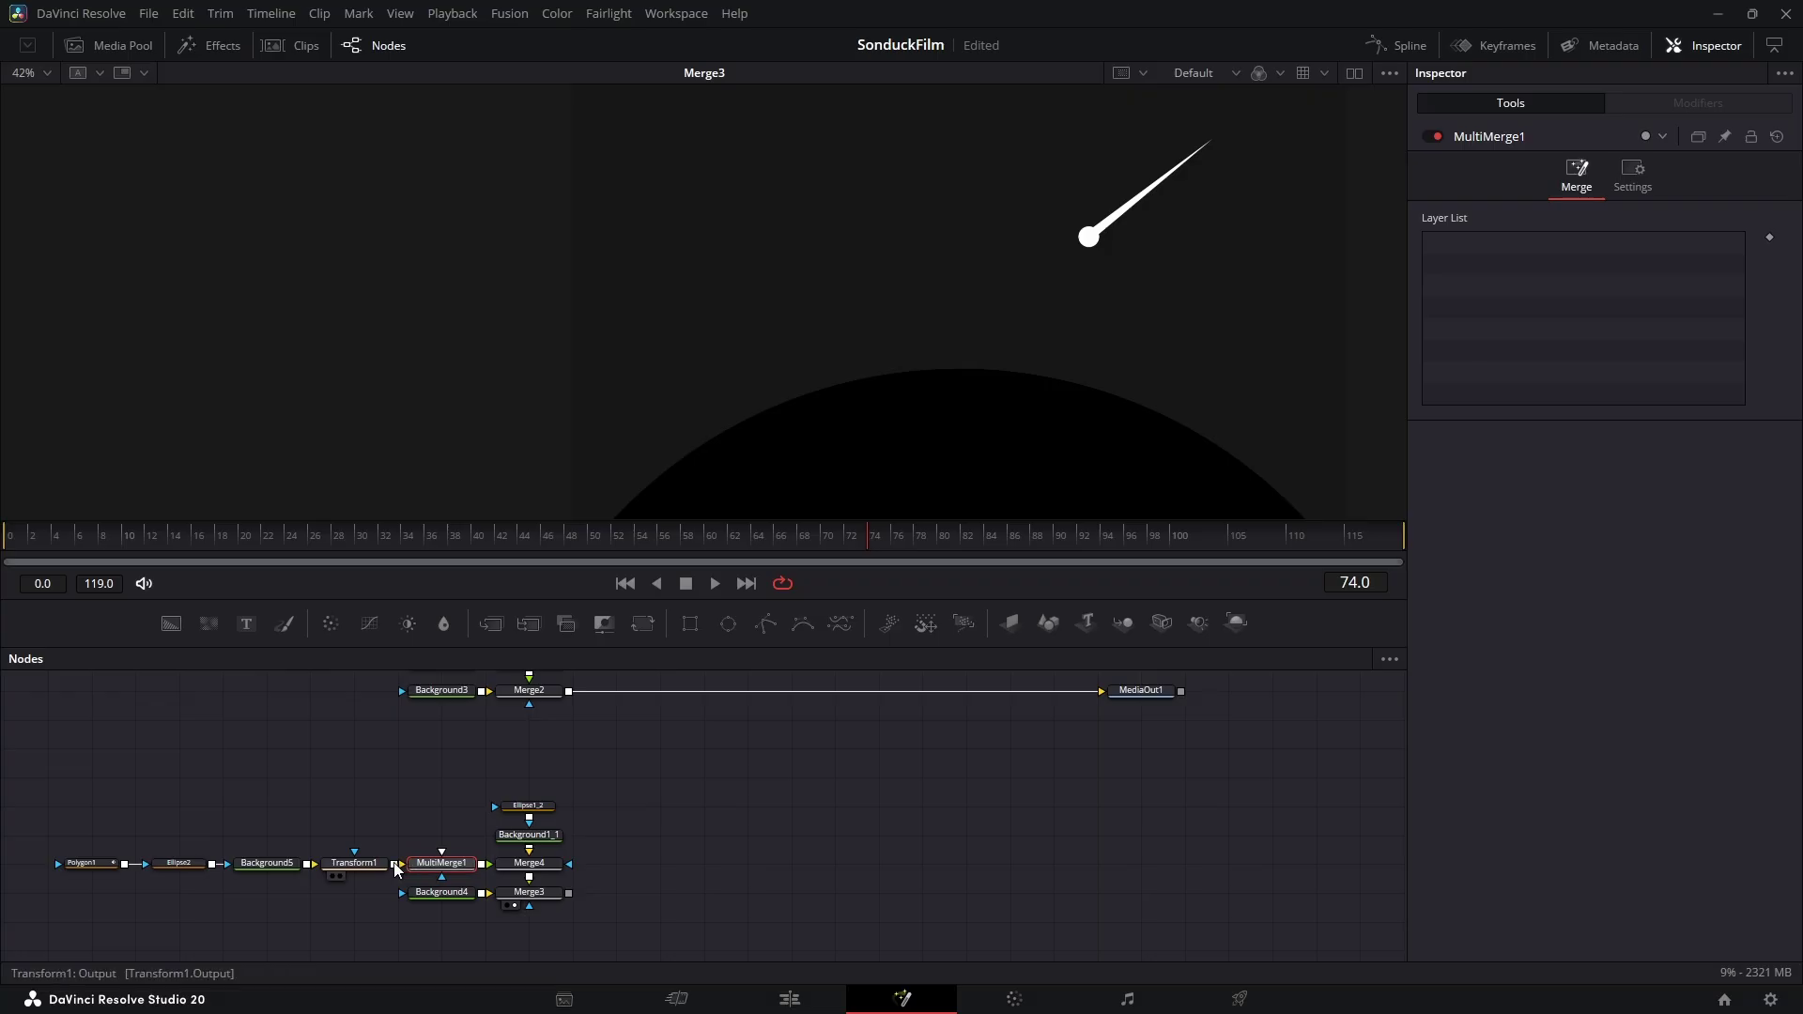
{"action": "left_click_drag", "start_coordinate": [396, 866], "coordinate": [2, 896]}
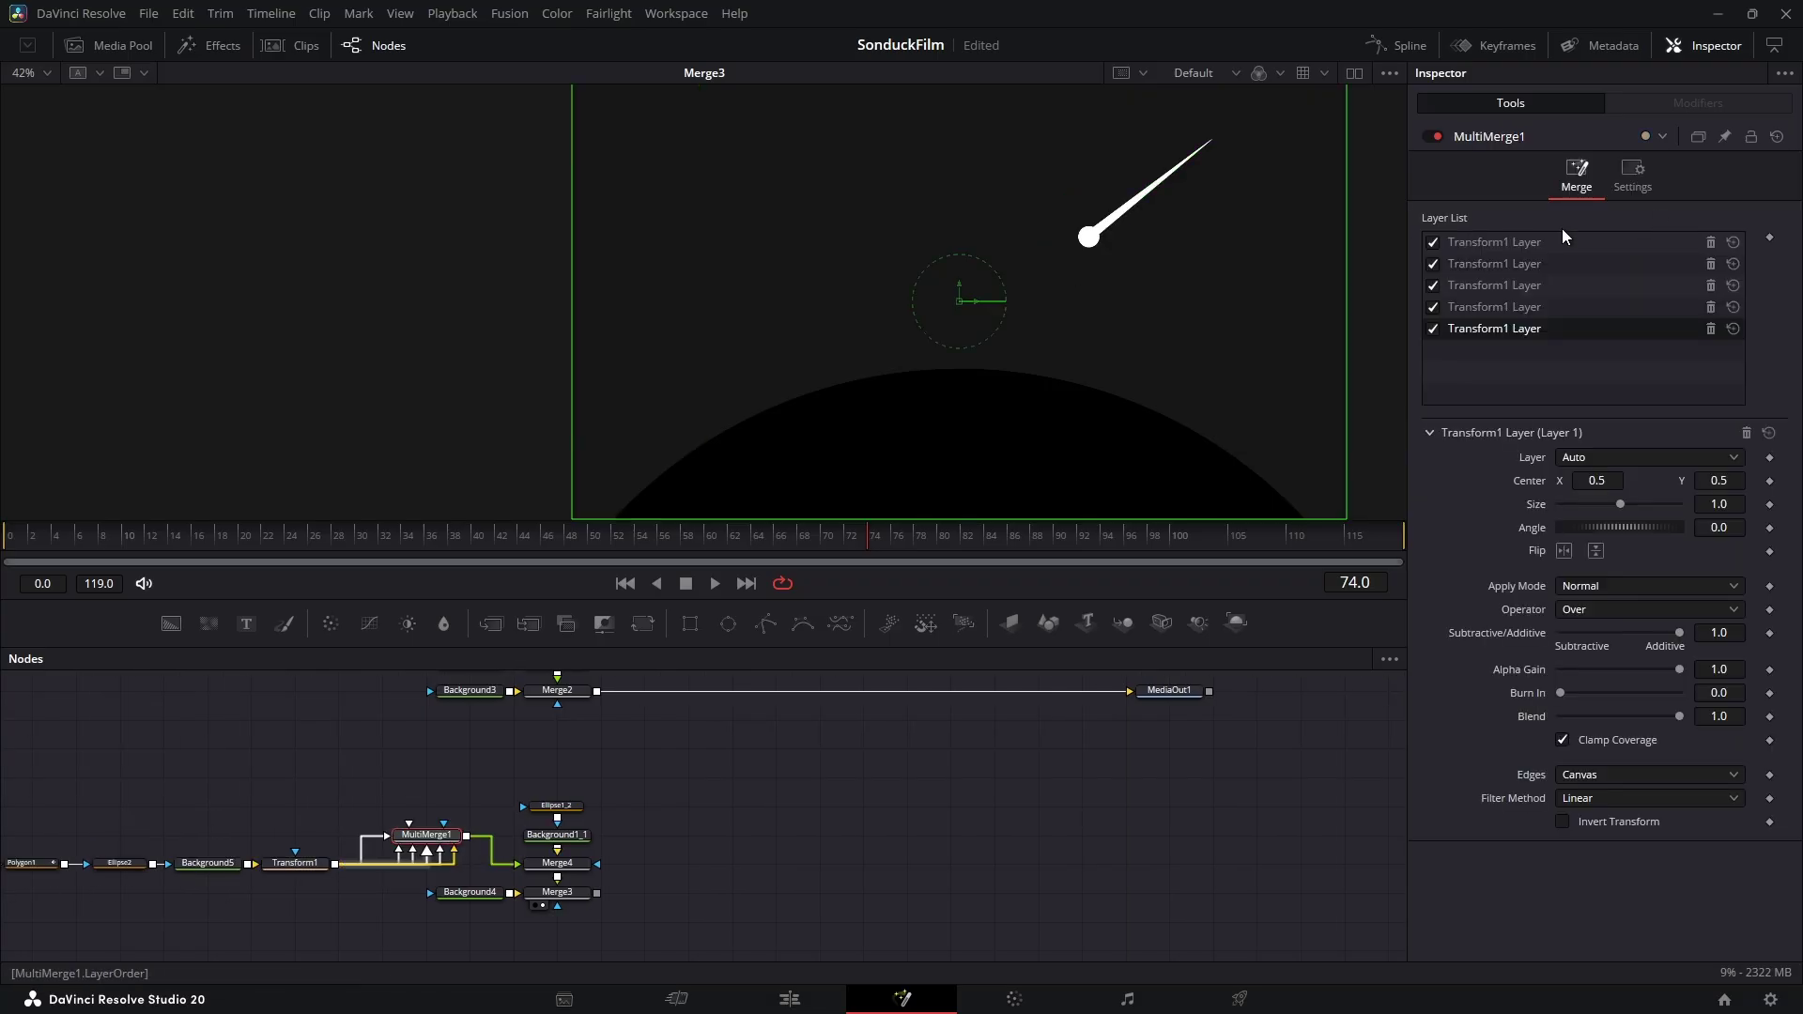
{"action": "left_click", "coordinate": [1488, 240]}
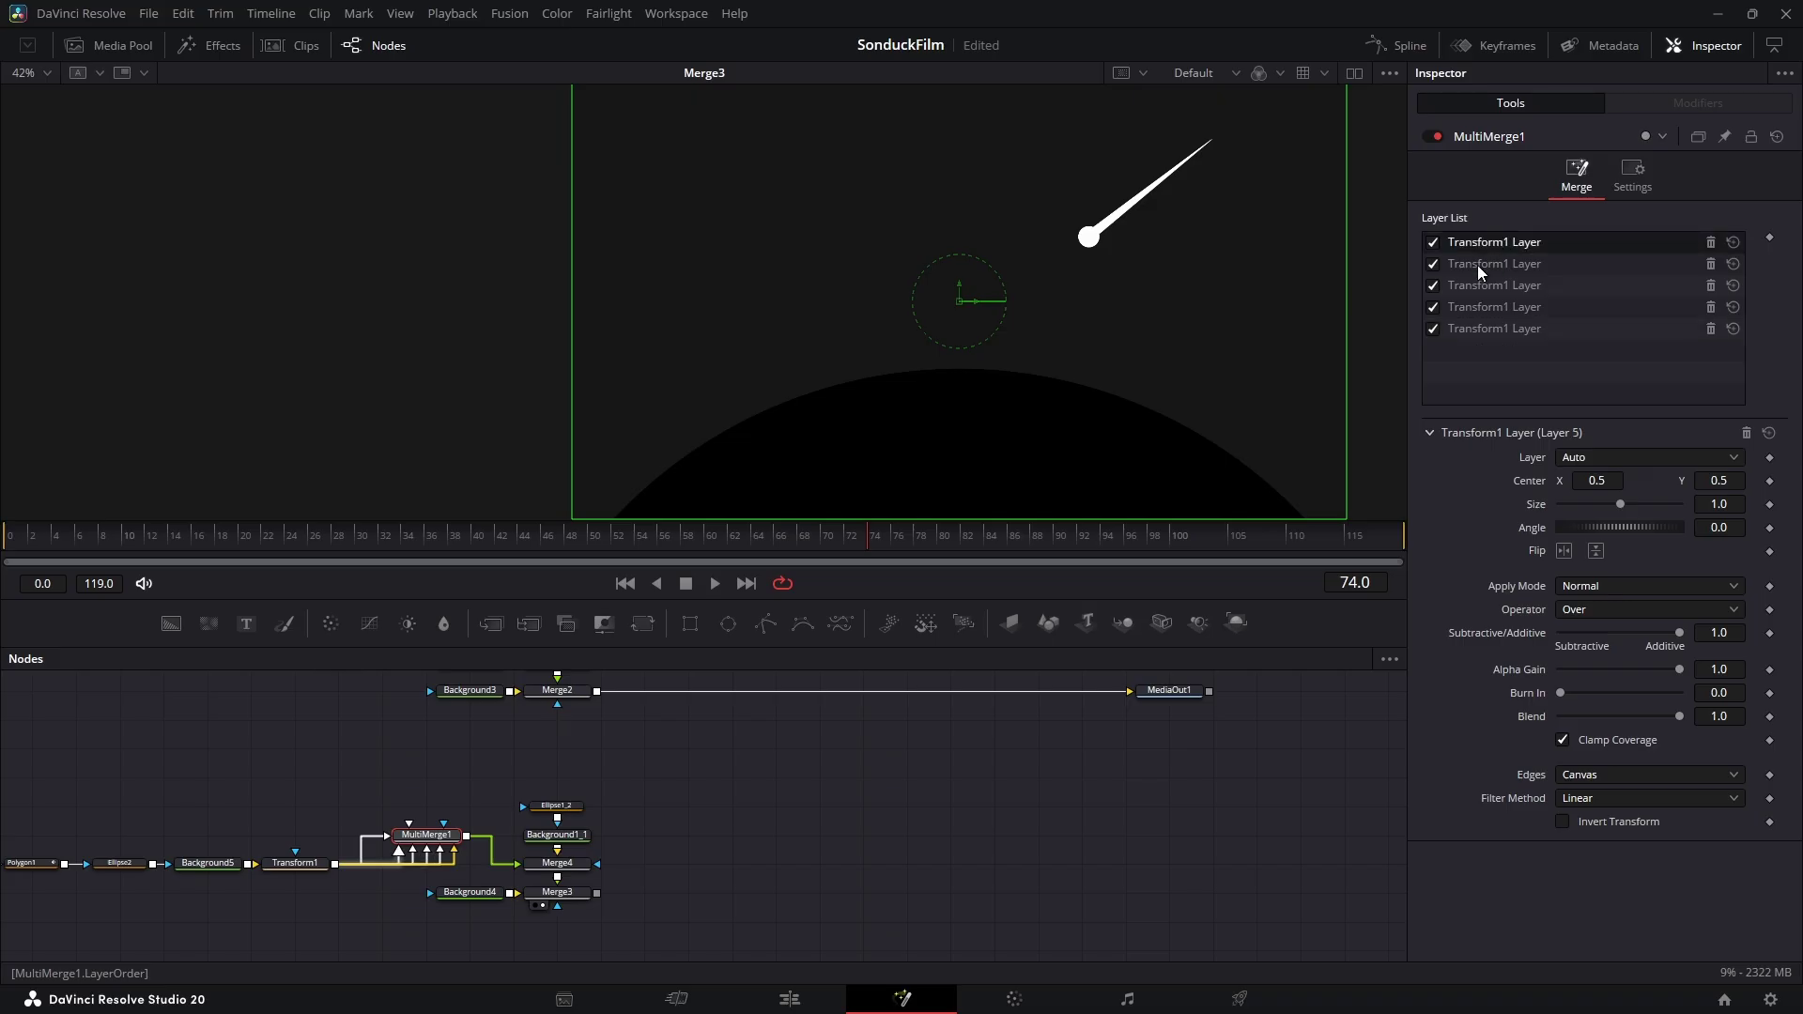
{"action": "left_click_drag", "start_coordinate": [1597, 481], "coordinate": [1634, 481]}
{"action": "left_click", "coordinate": [1496, 266]}
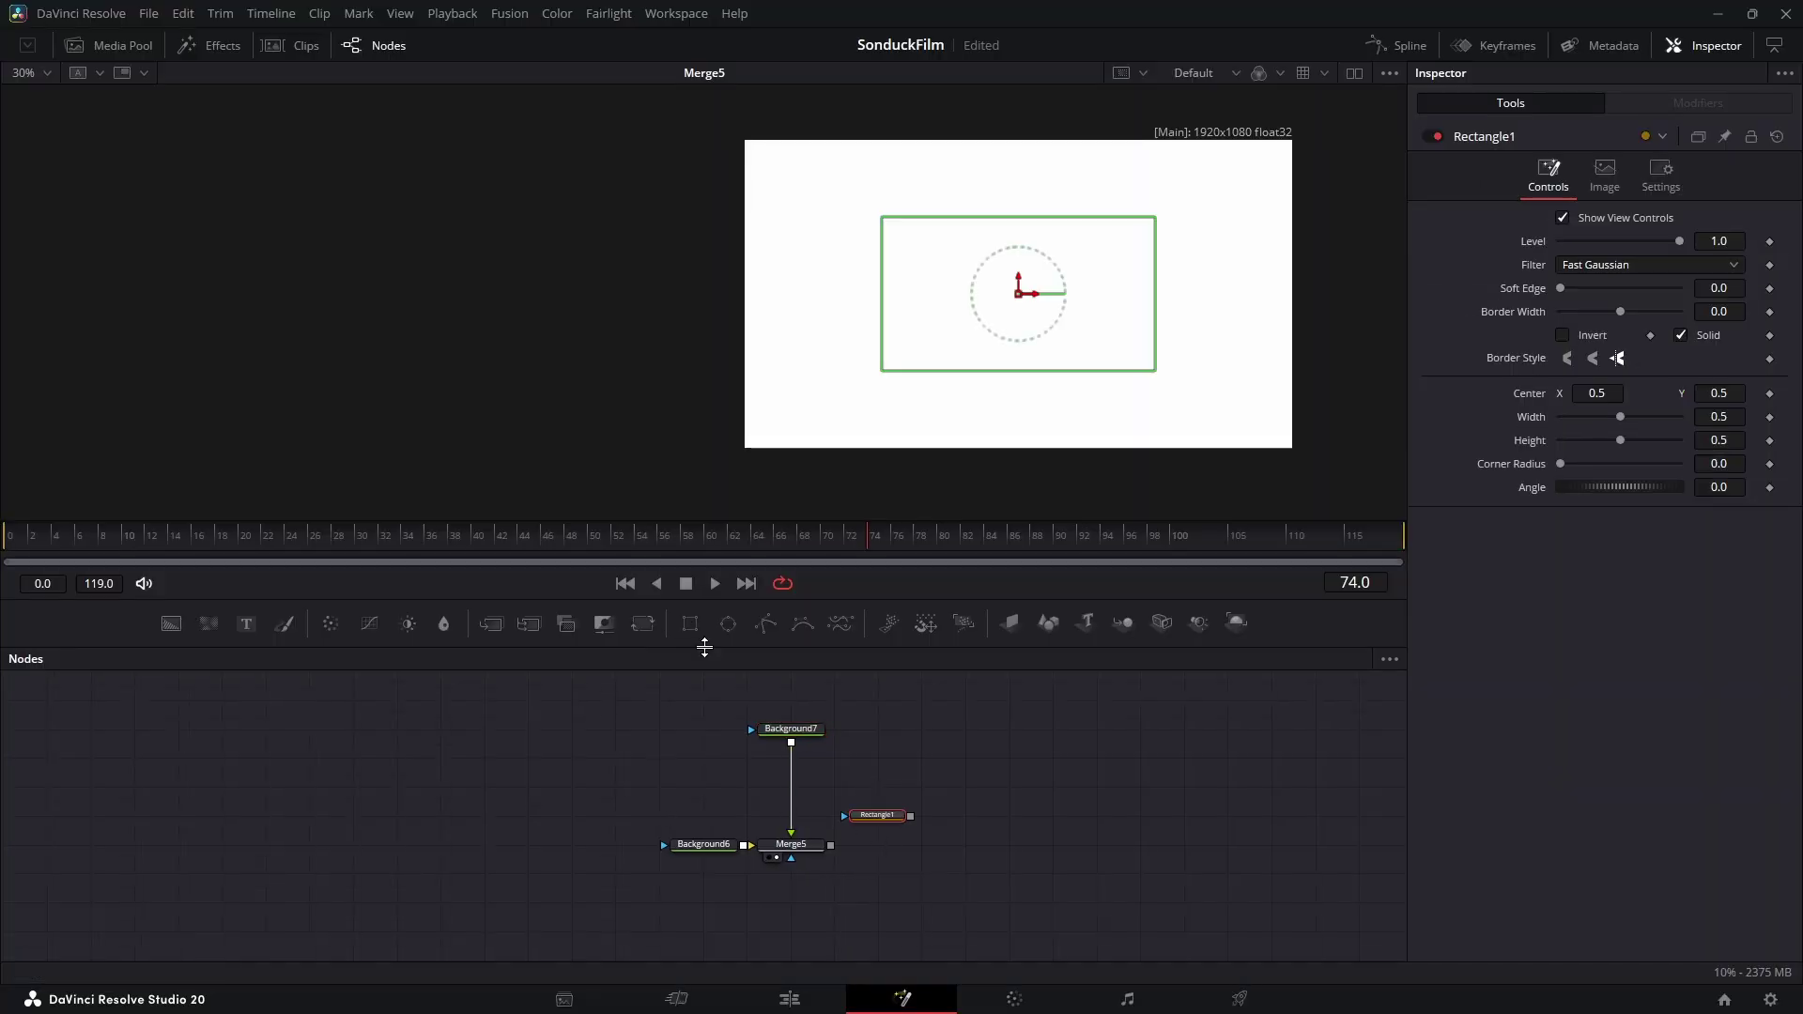
Step: Mask Background7 with Rectangle1 as an unfilled outline with border width 0.0071, corner radius 1.0 and angle 90
{"action": "left_click_drag", "start_coordinate": [891, 818], "coordinate": [785, 731]}
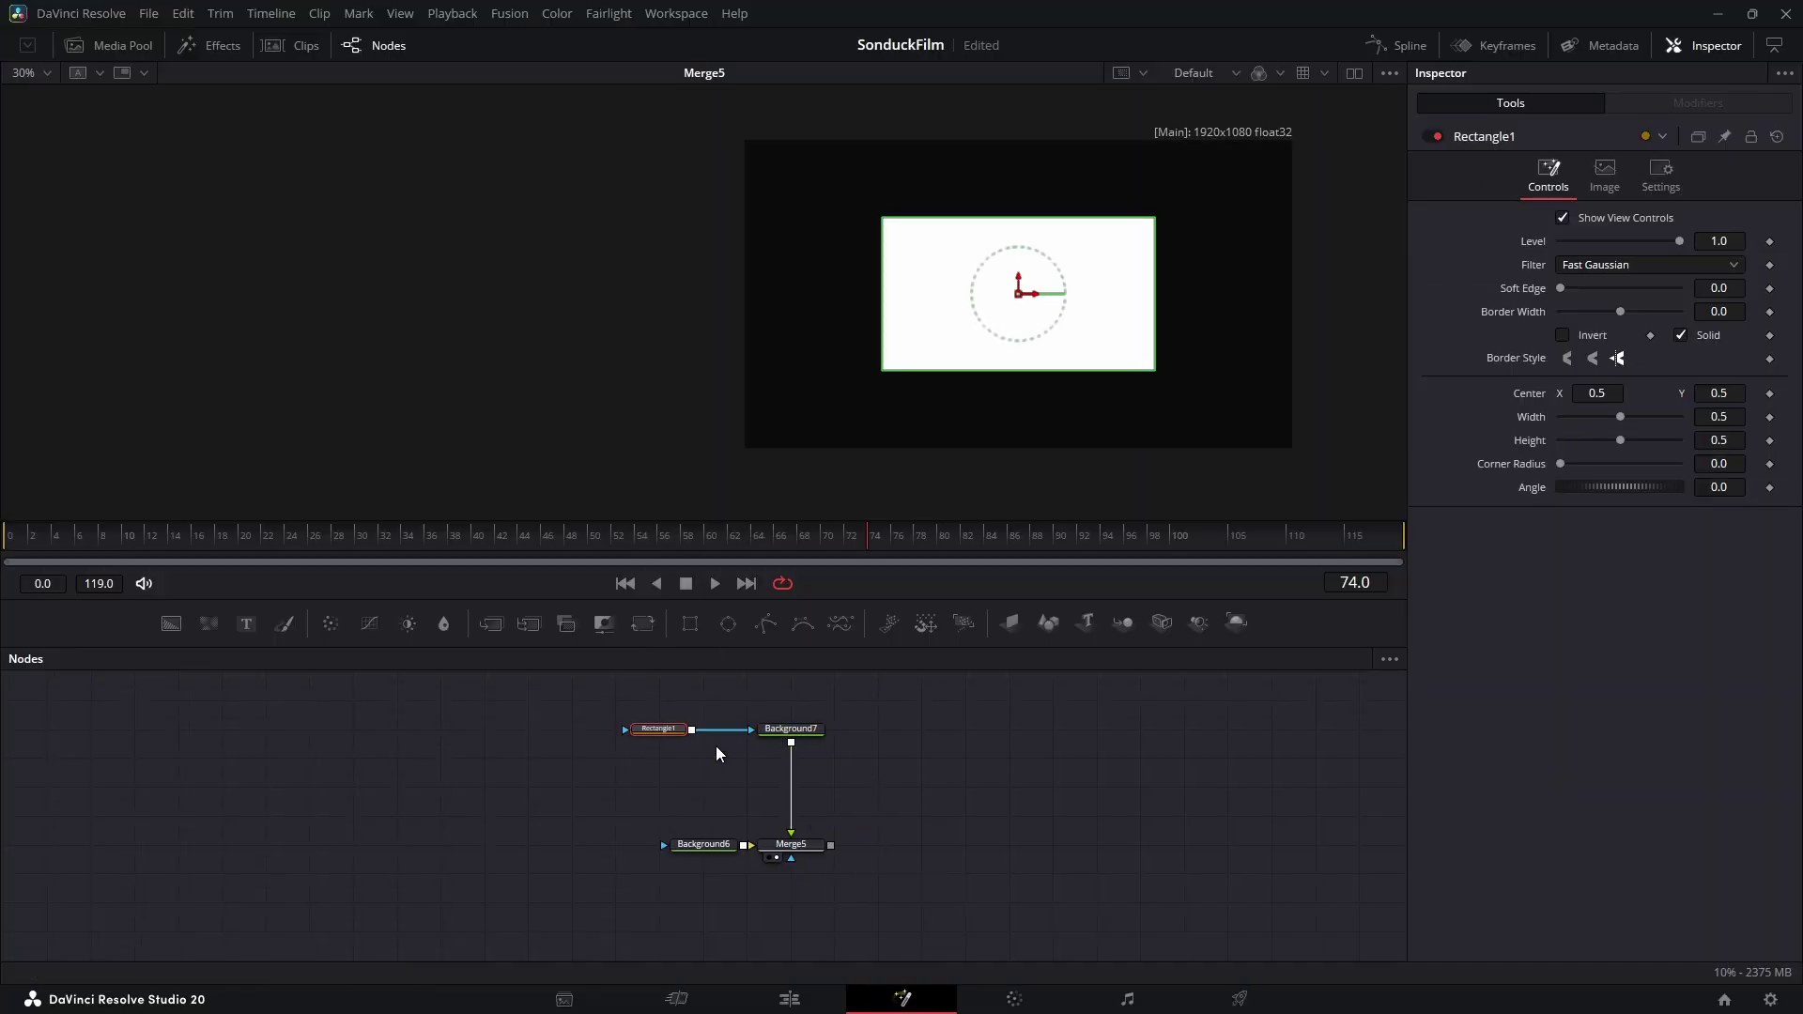
{"action": "left_click", "coordinate": [1681, 336]}
{"action": "left_click_drag", "start_coordinate": [1720, 313], "coordinate": [1728, 312]}
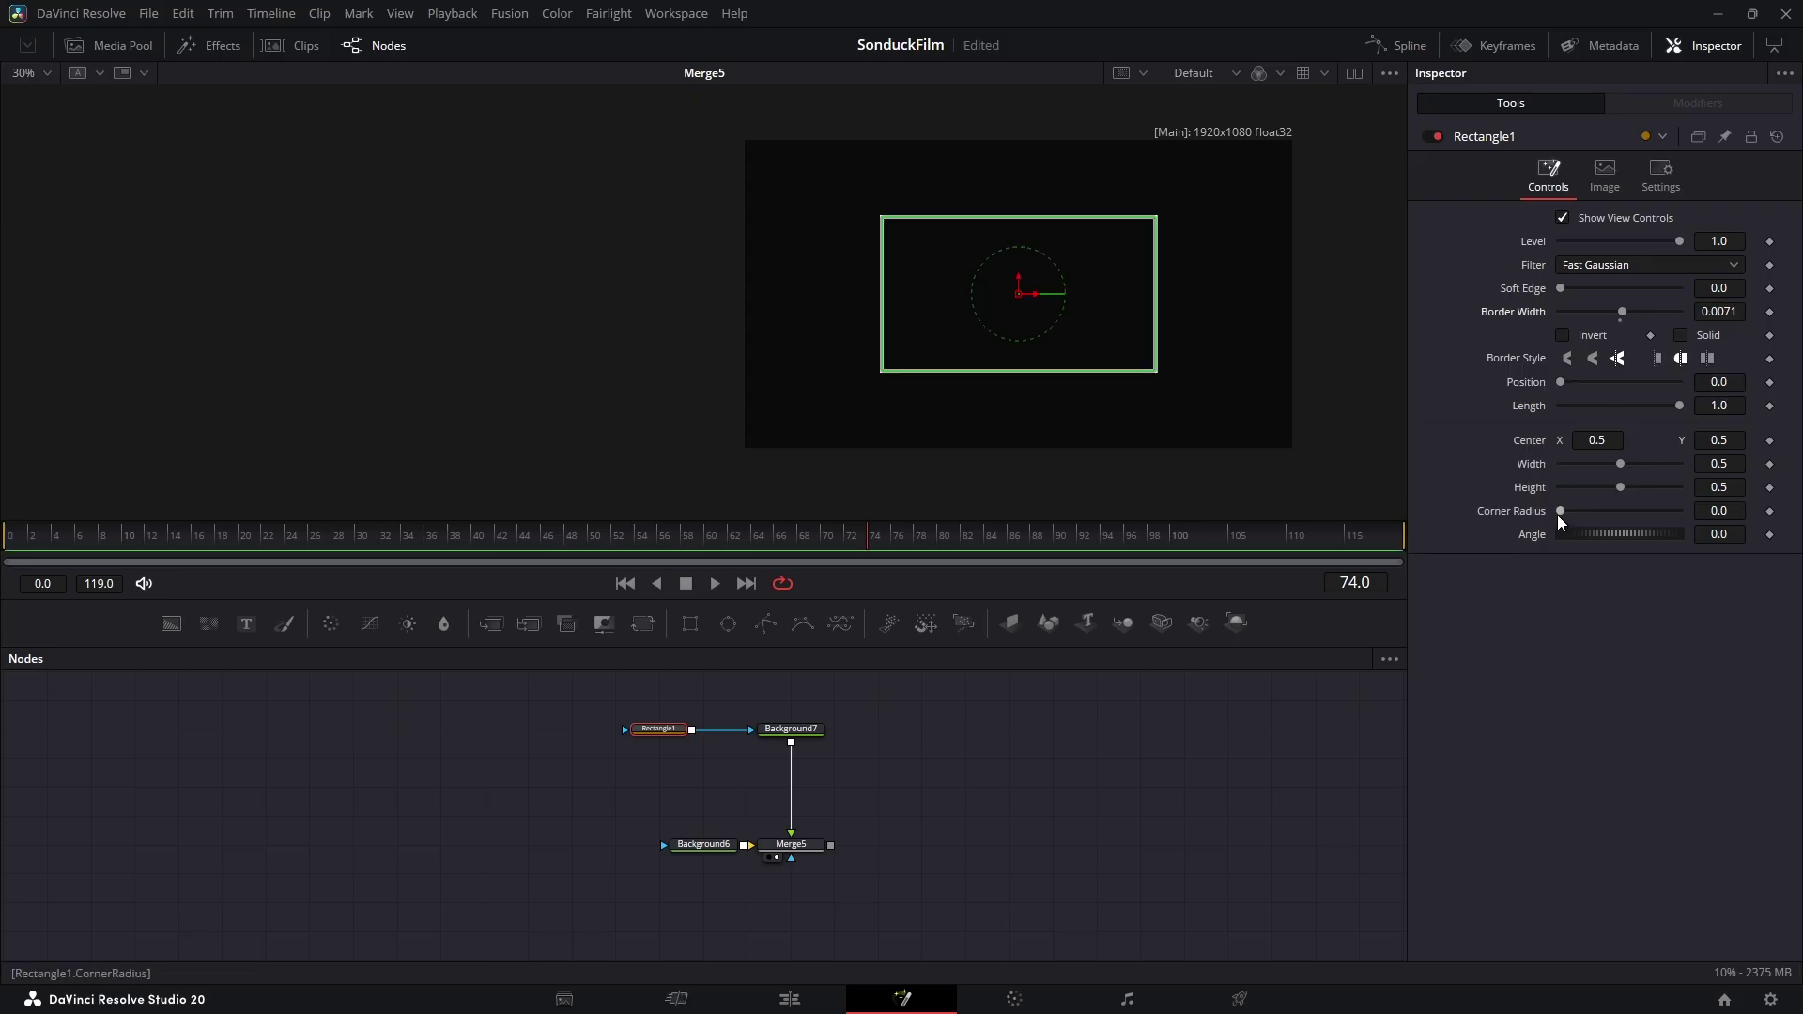
{"action": "left_click_drag", "start_coordinate": [1559, 515], "coordinate": [1680, 511]}
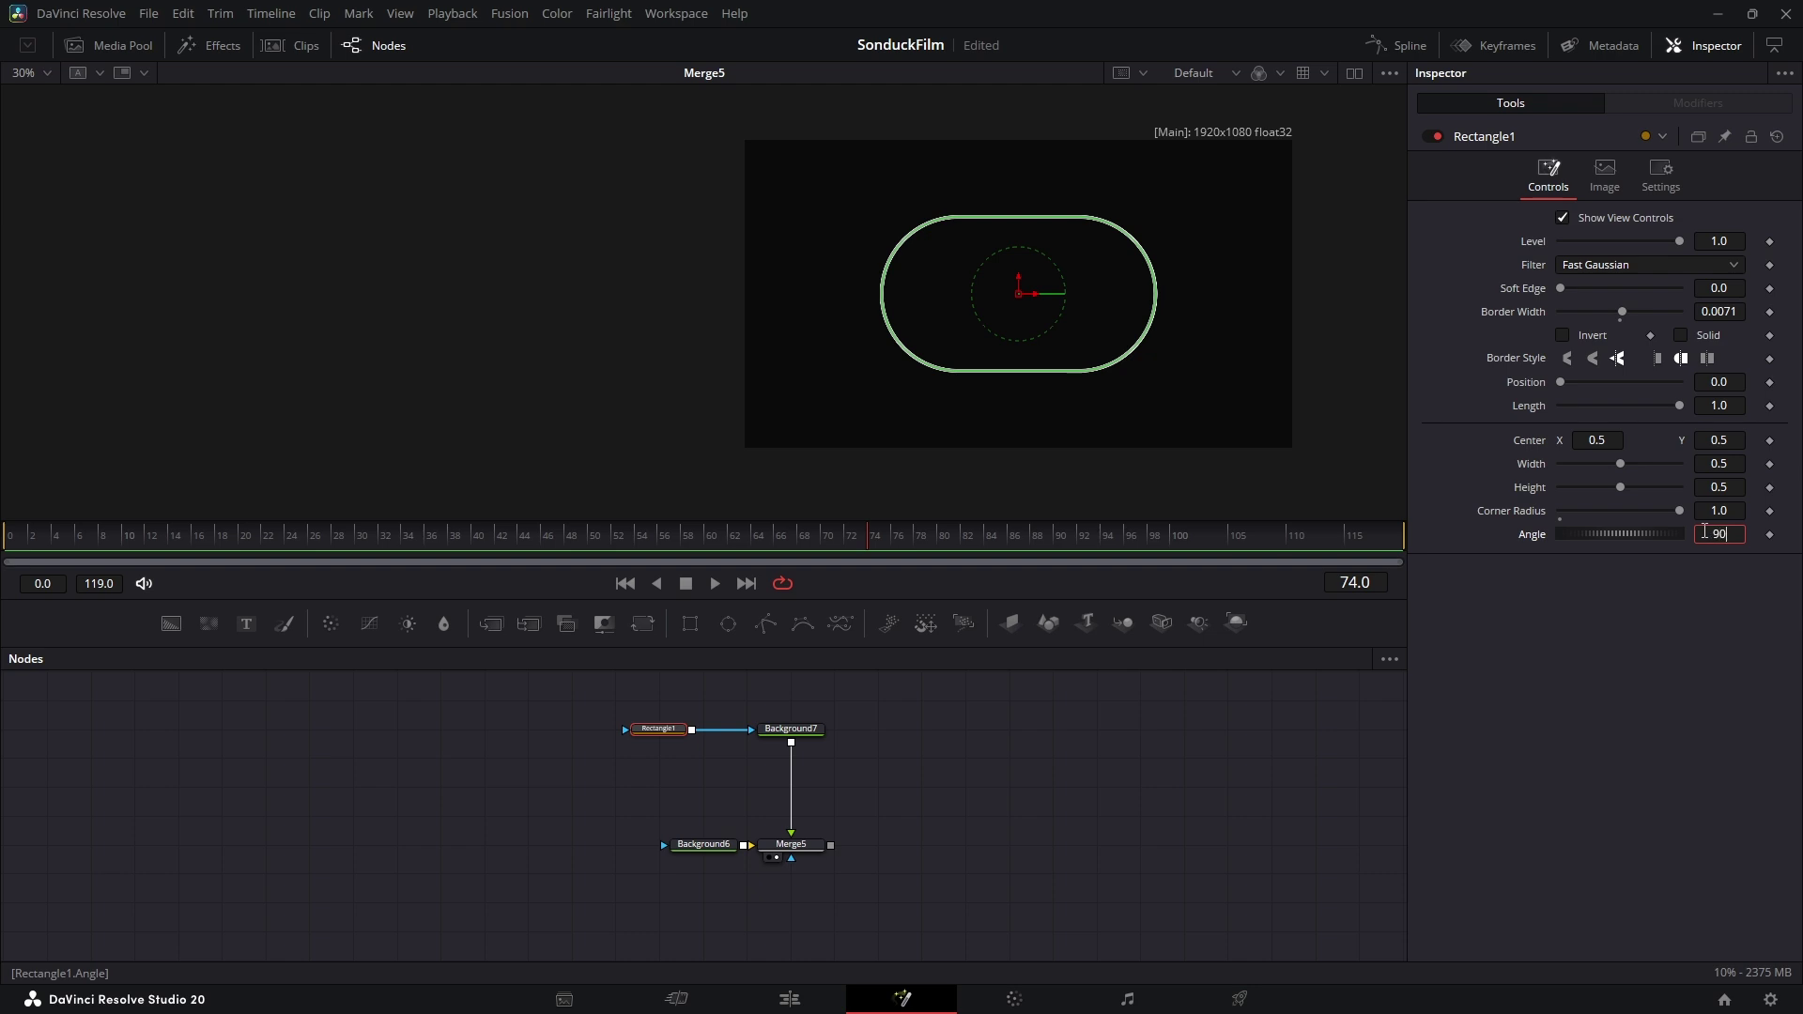
{"action": "key", "text": "Tab"}
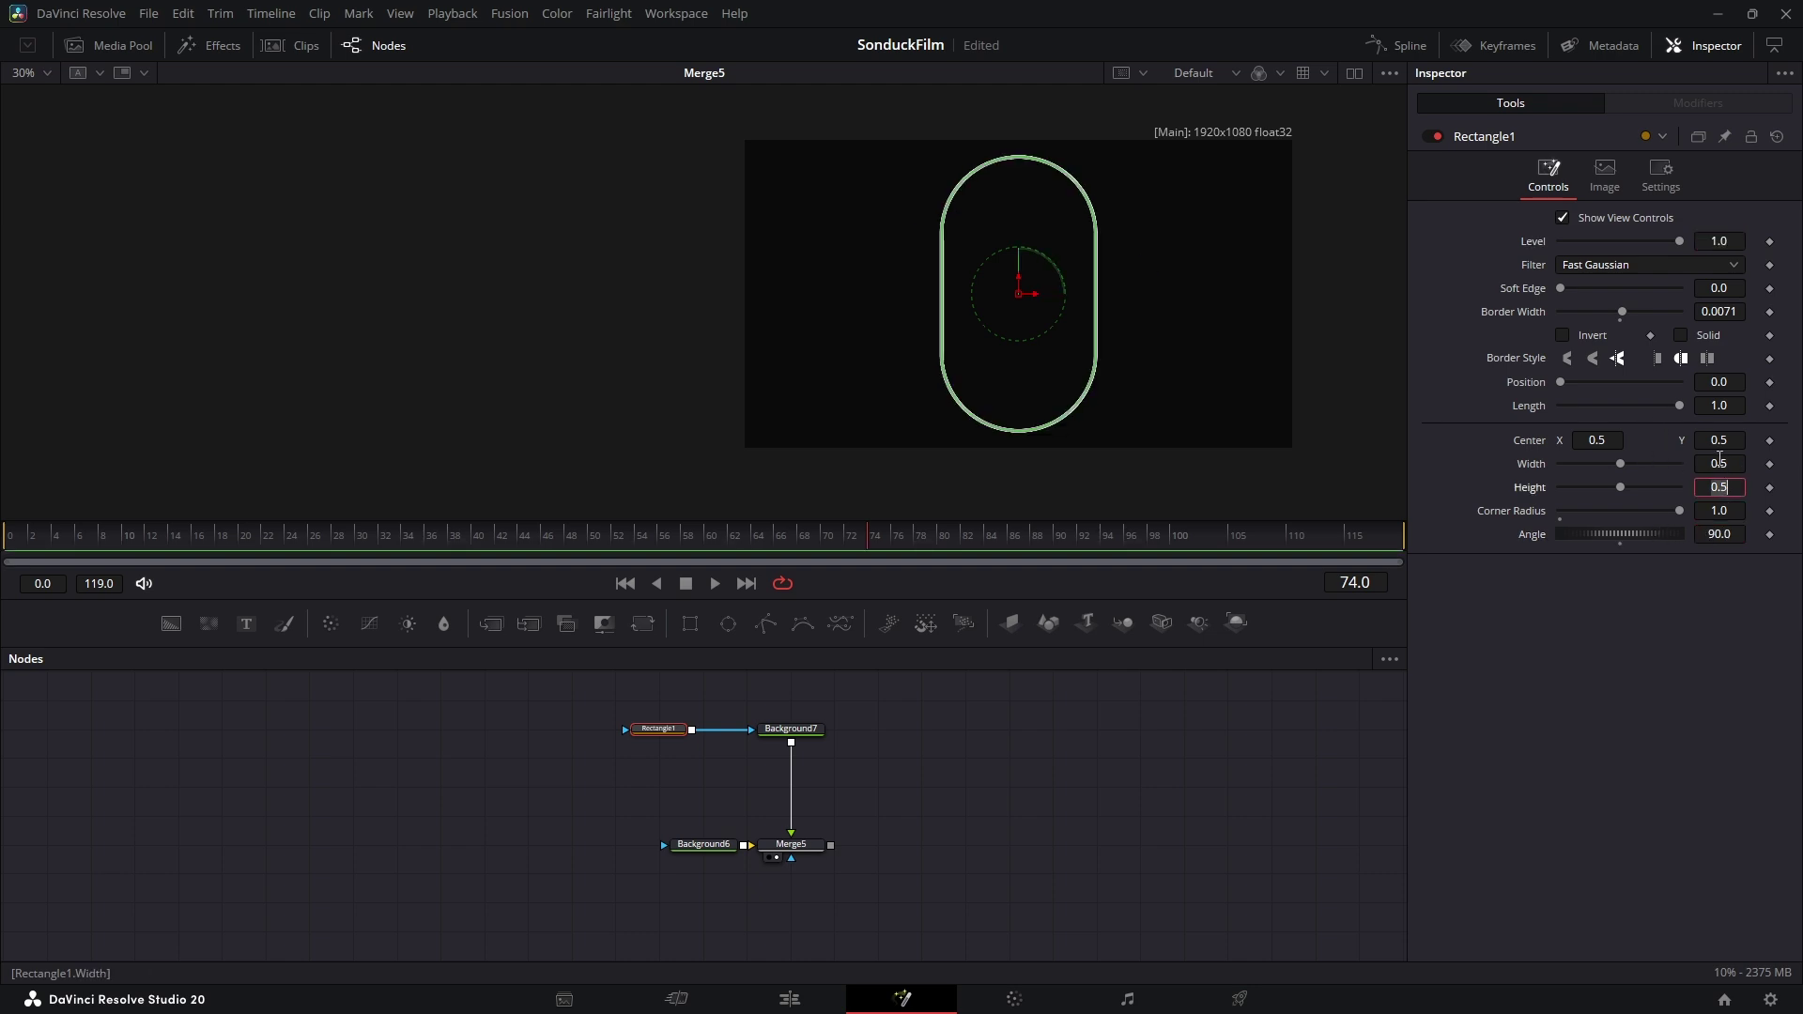
Step: Link the rectangle's height to its width with a Width expression and reduce the width to about 0.268
{"action": "key", "text": "Tab"}
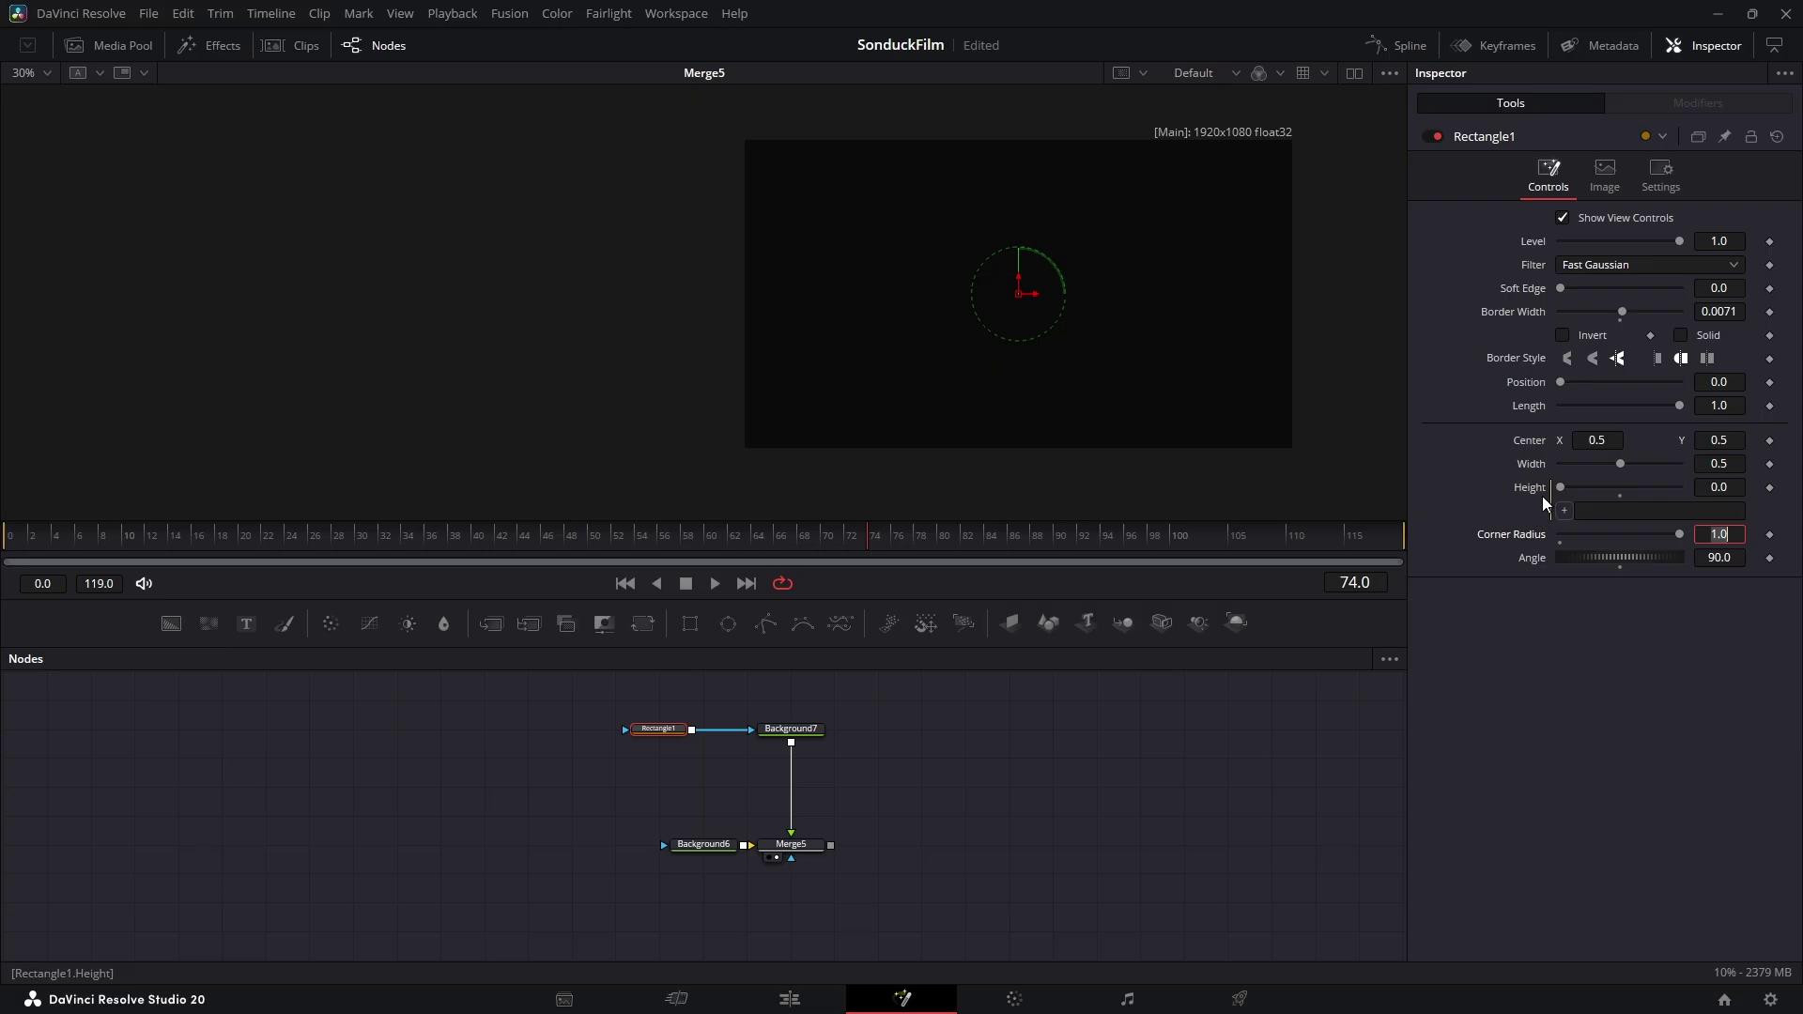
{"action": "key", "text": "Return"}
{"action": "left_click_drag", "start_coordinate": [1620, 464], "coordinate": [1597, 470]}
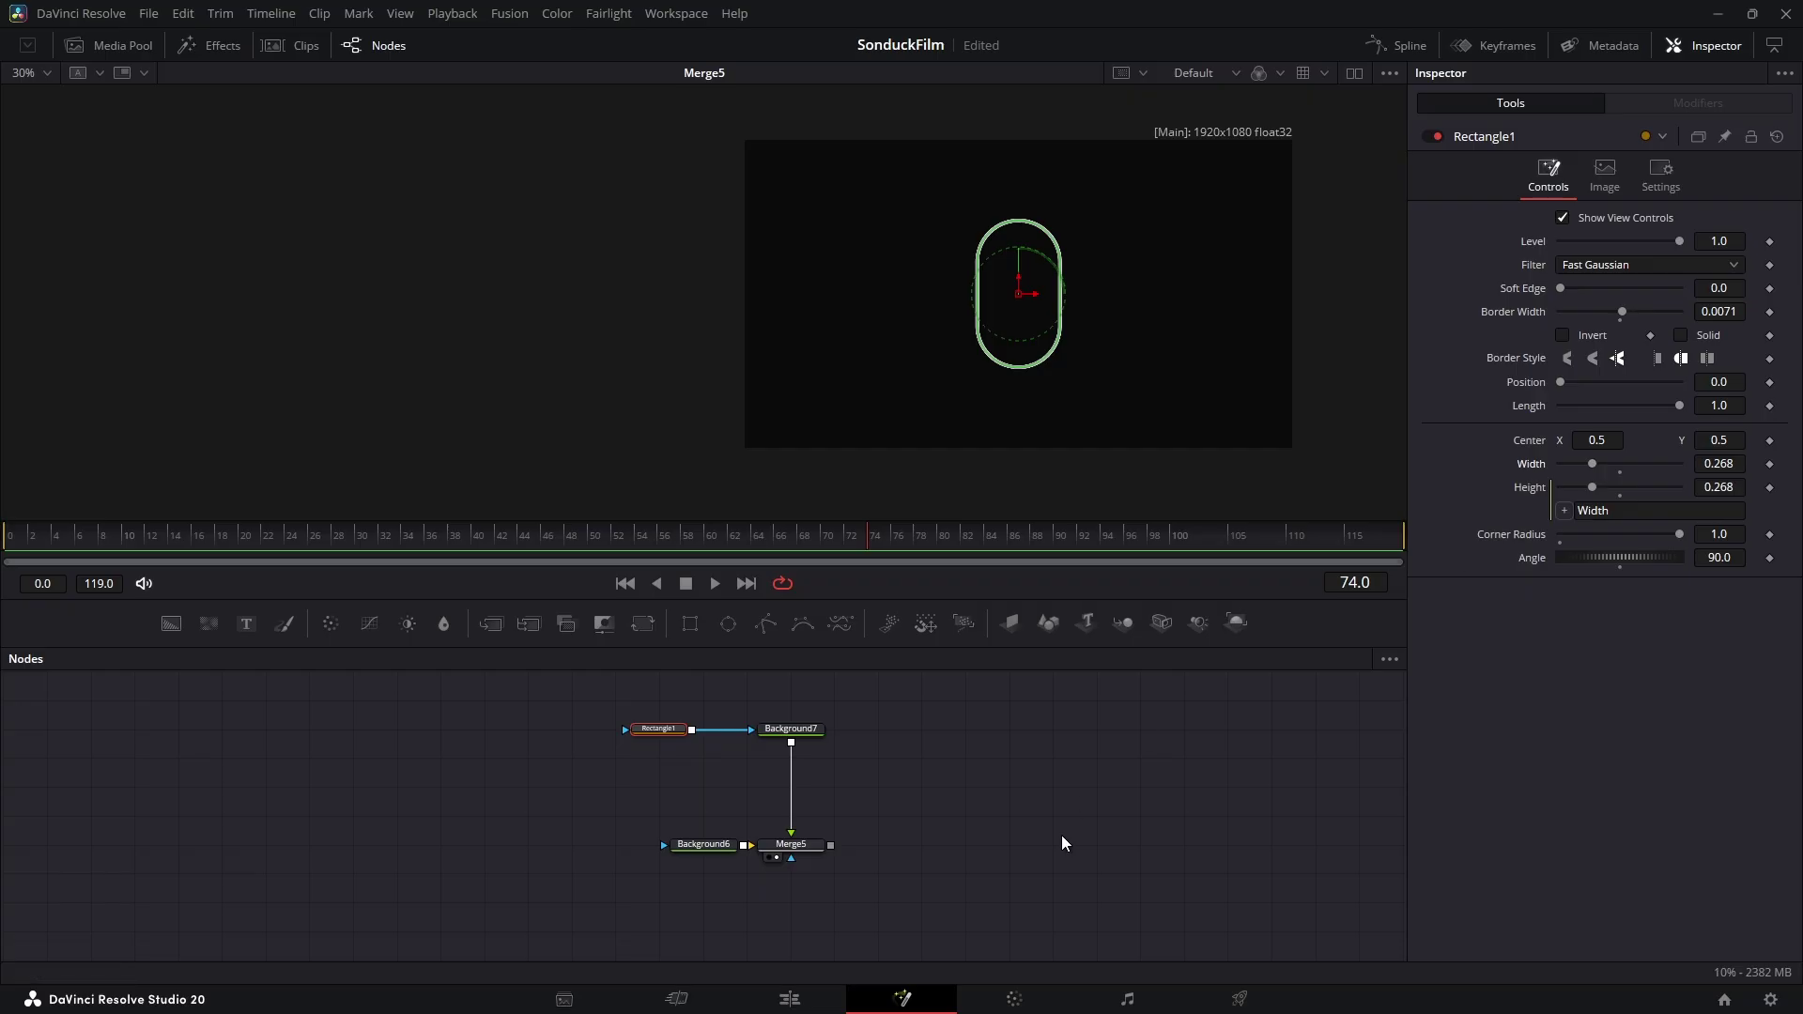
Step: Add a Duplicate node after Background7
{"action": "left_click", "coordinate": [798, 731]}
{"action": "key", "text": "shift+space"}
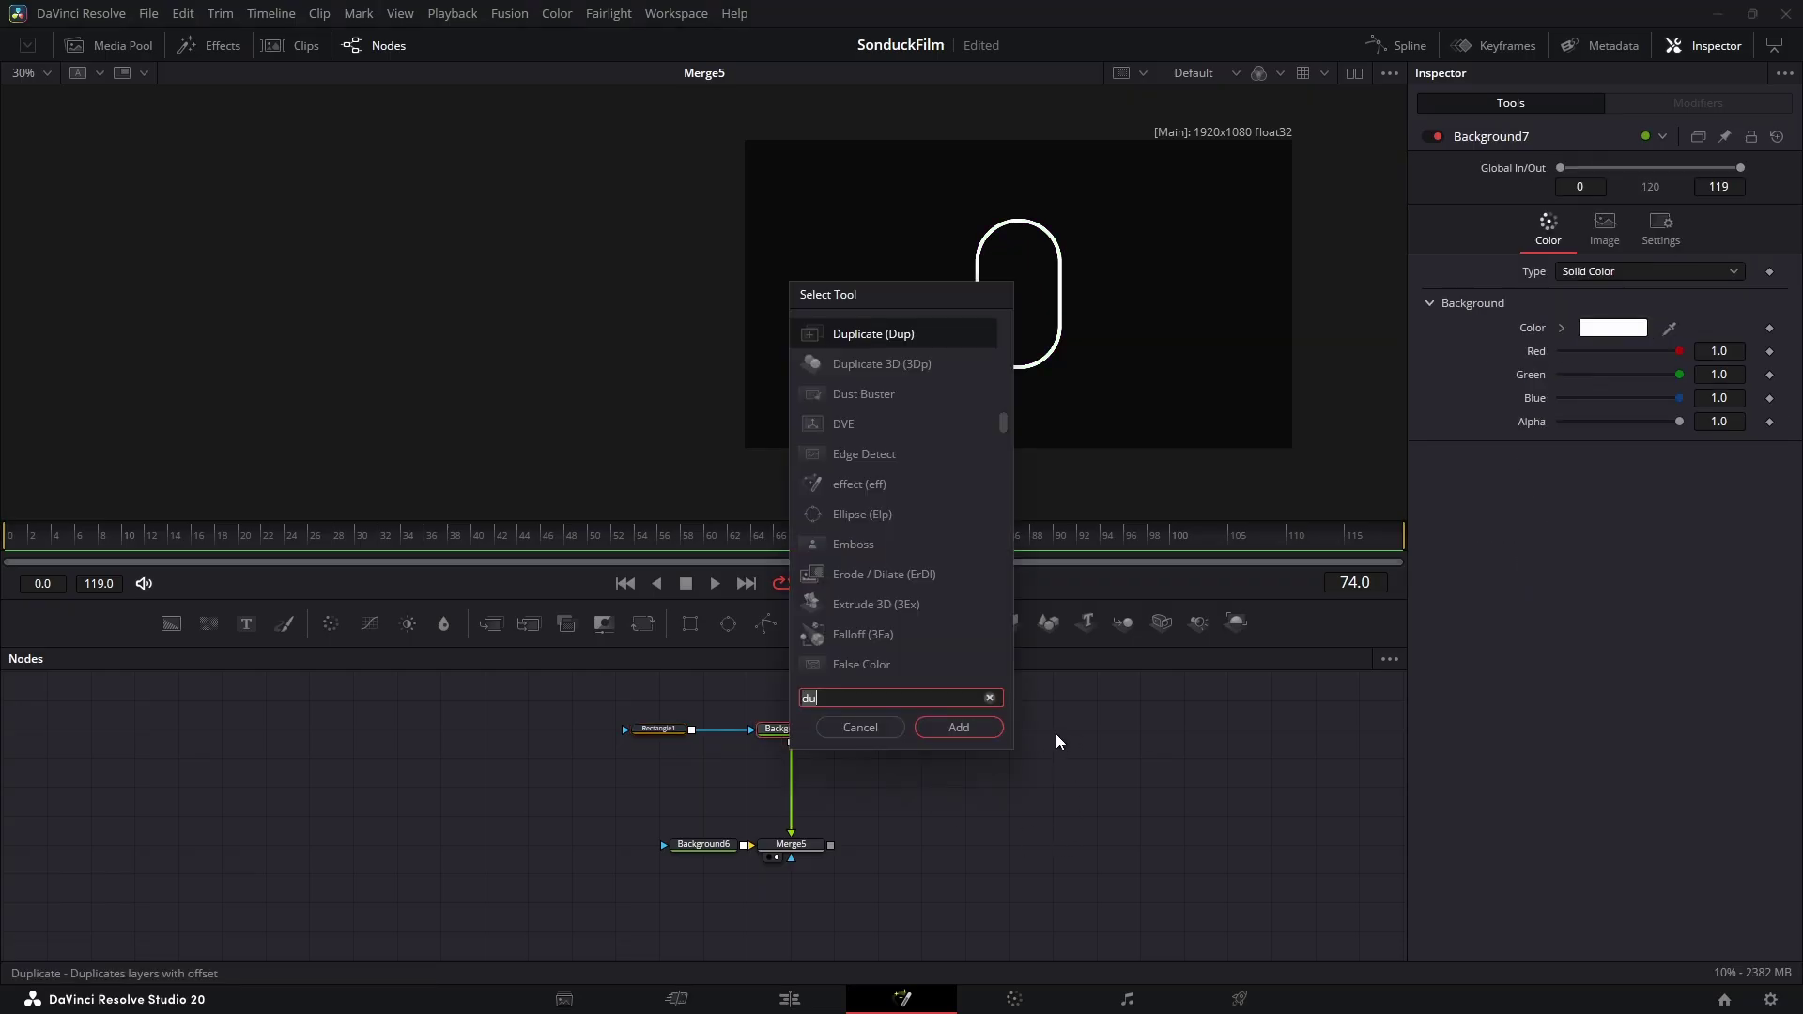
{"action": "left_click", "coordinate": [989, 726]}
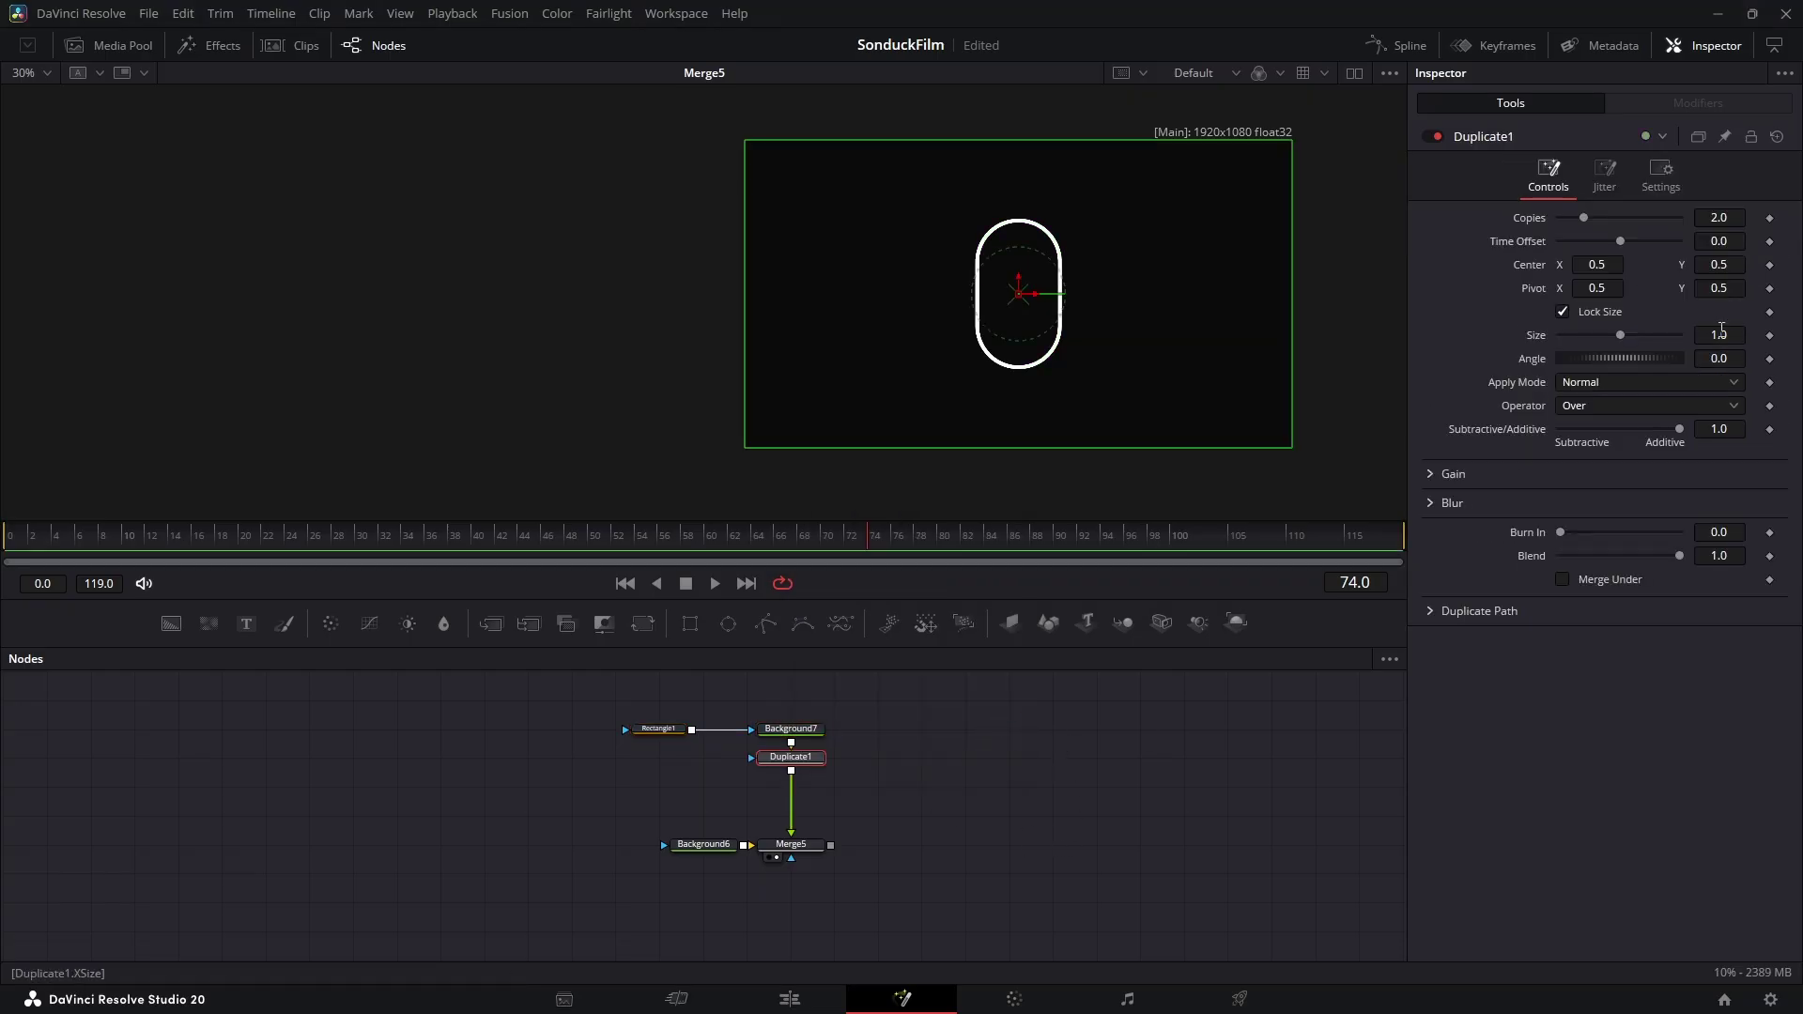
Step: Set Duplicate1 to 20 copies with an increased size and thin Rectangle1's border width to 0.0002
{"action": "left_click_drag", "start_coordinate": [1721, 334], "coordinate": [1662, 313]}
{"action": "type", "text": "20"}
{"action": "key", "text": "Tab"}
{"action": "left_click", "coordinate": [675, 729]}
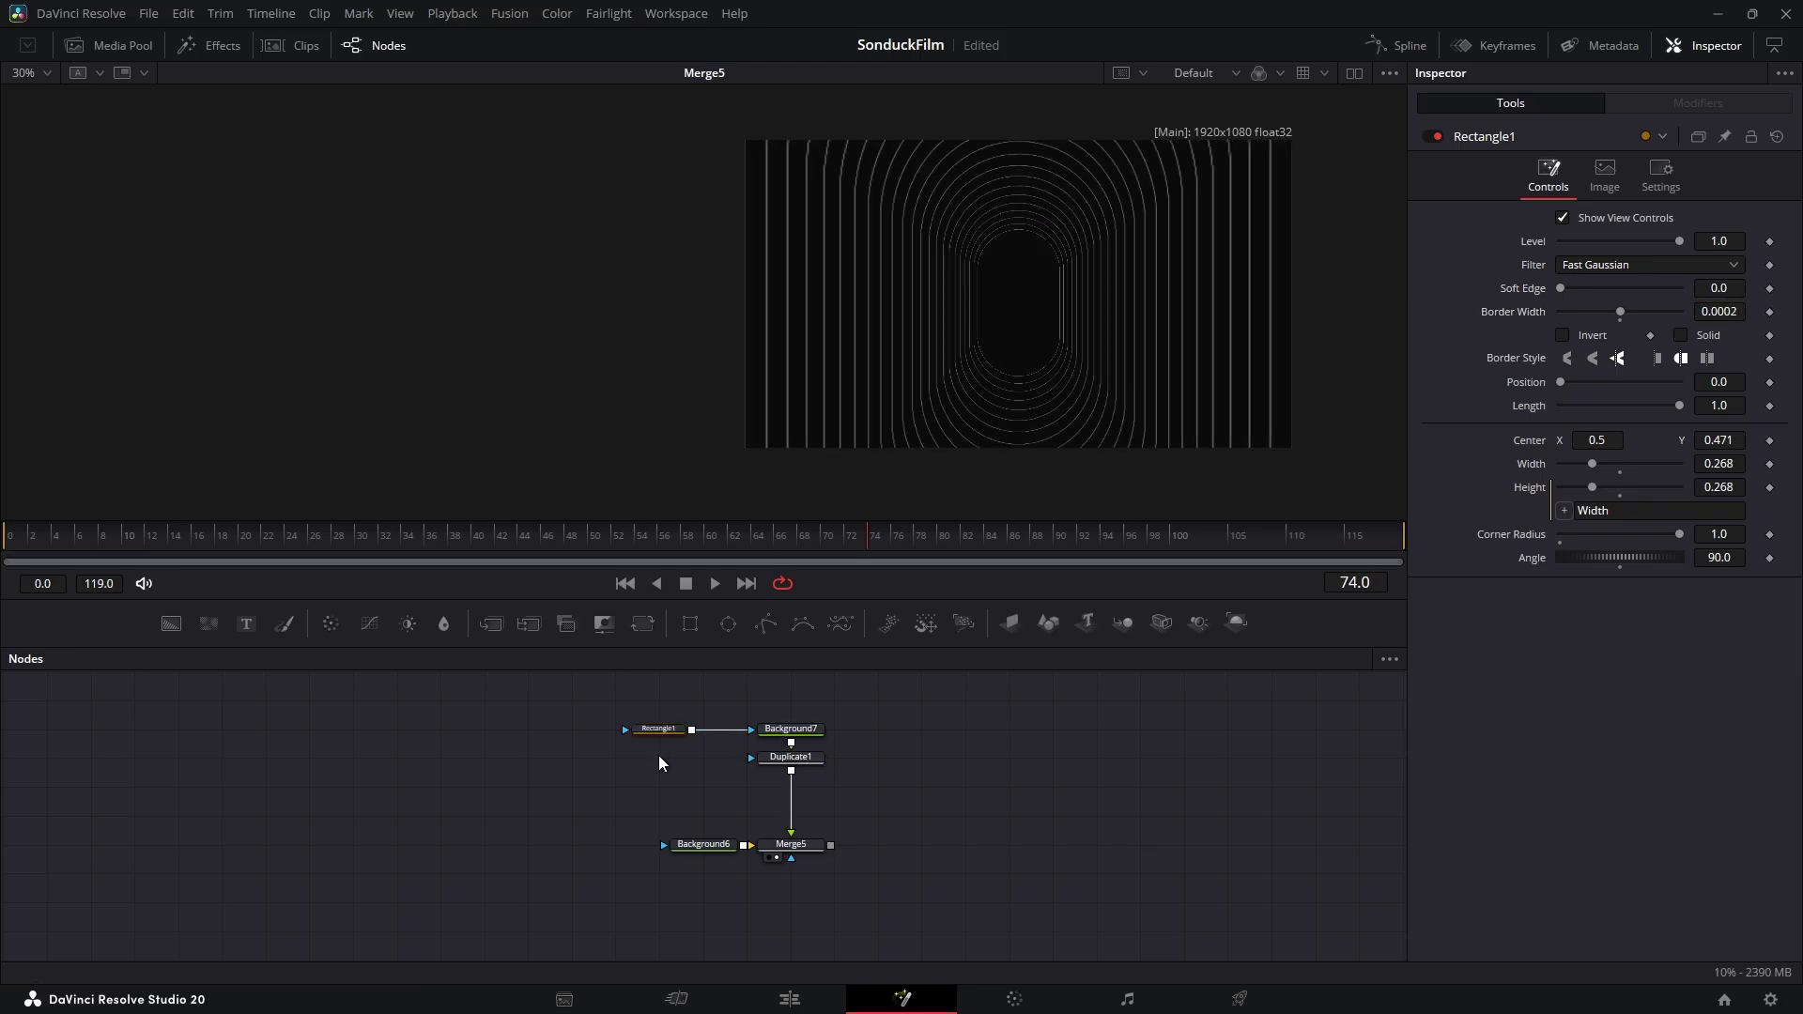
Step: Merge a new Background8 after Duplicate1 and mask it with an instanced copy of Rectangle1
{"action": "left_click_drag", "start_coordinate": [169, 626], "coordinate": [789, 769]}
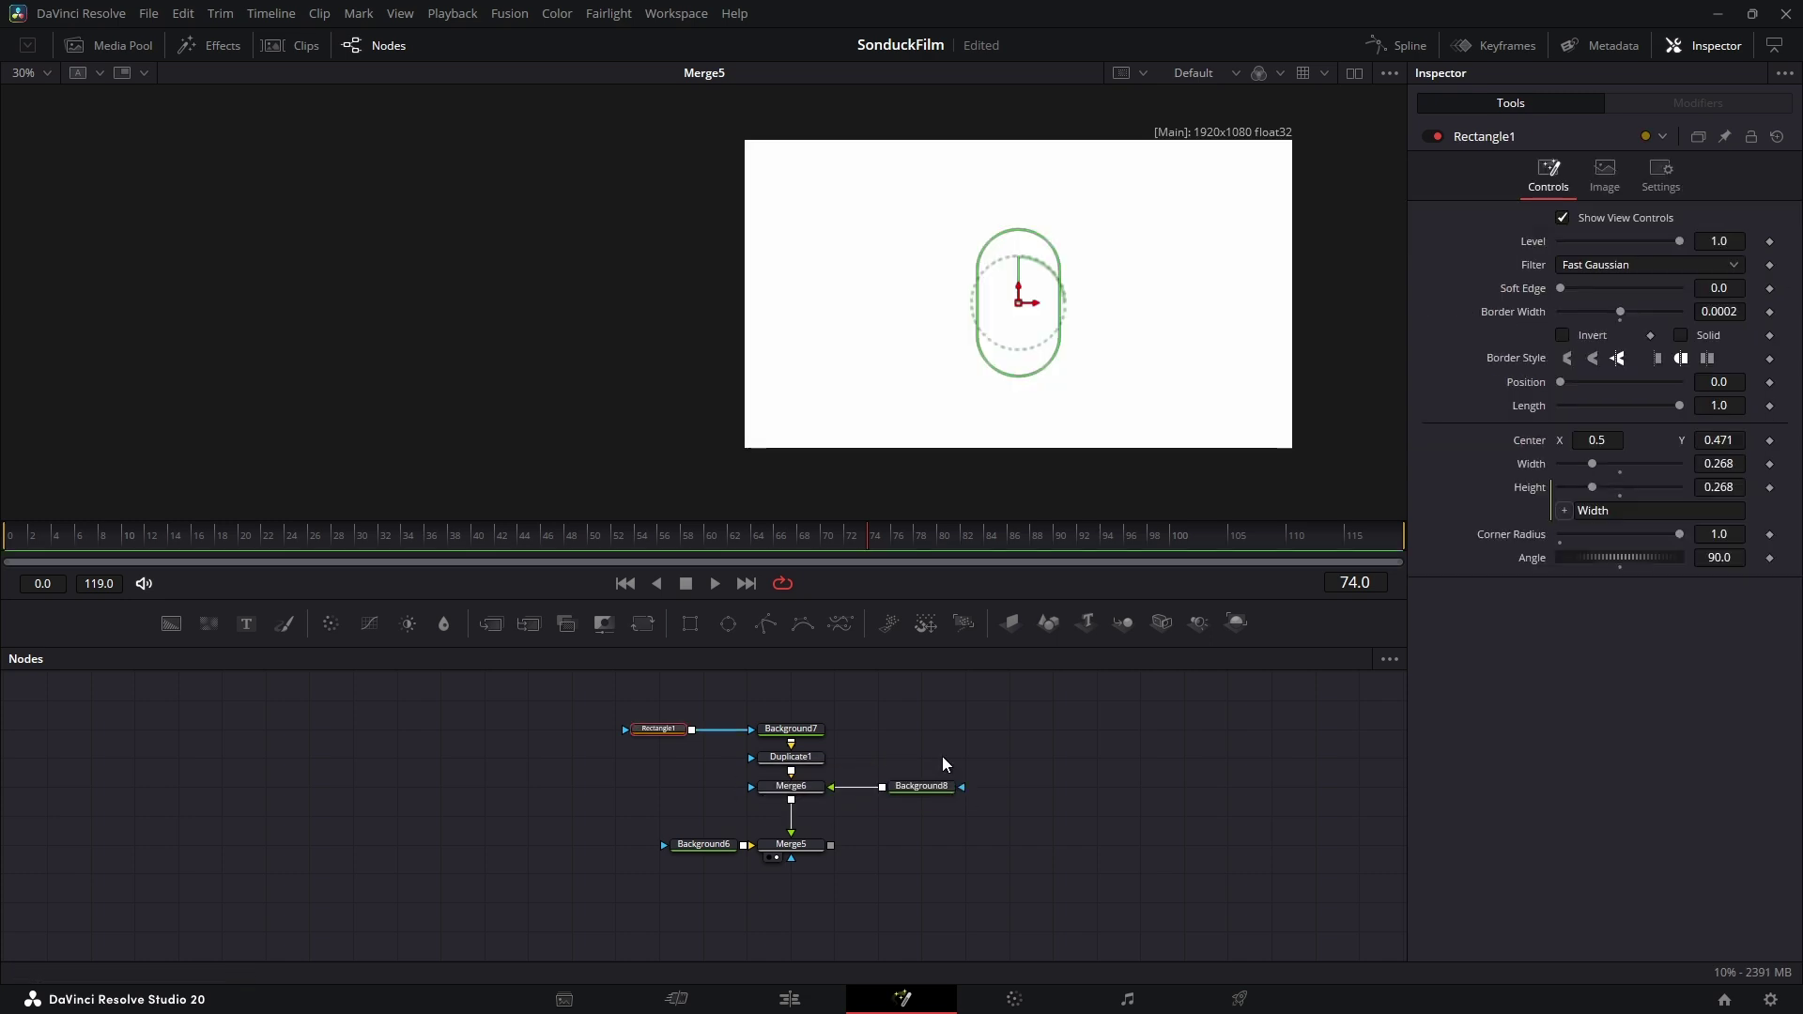
{"action": "key", "text": "ctrl+shift+v"}
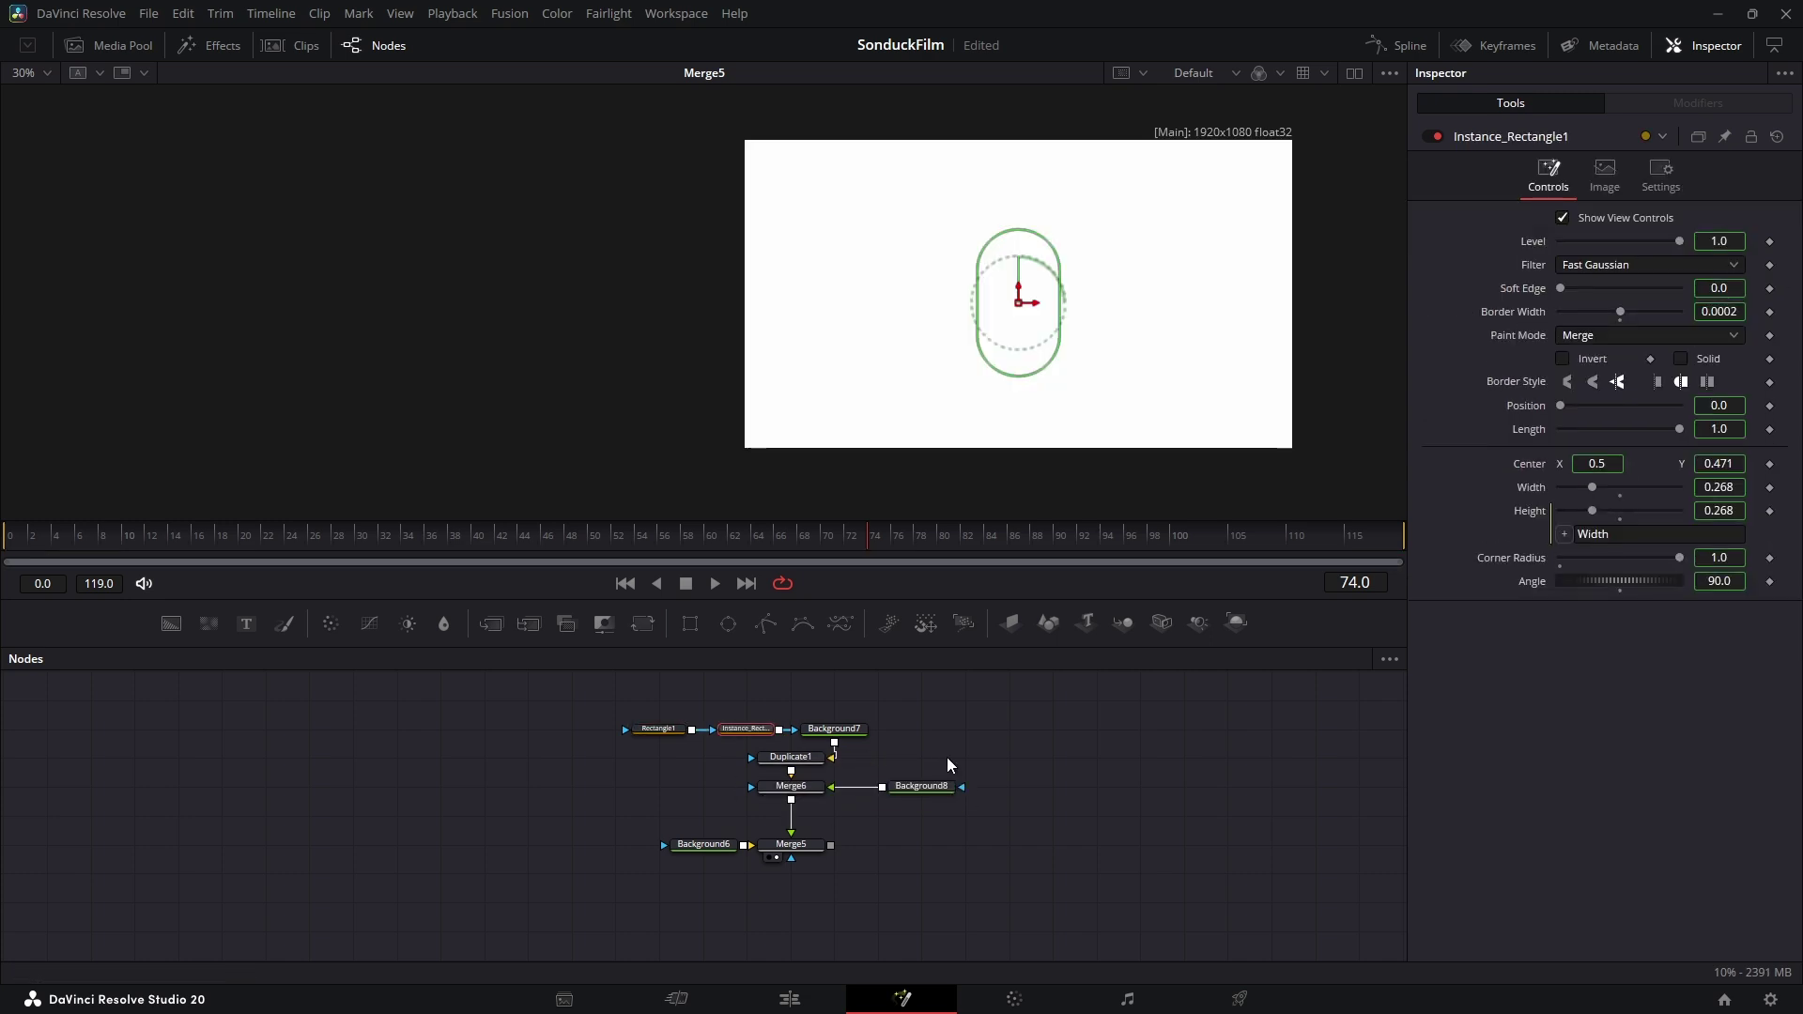
{"action": "key", "text": "ctrl+z"}
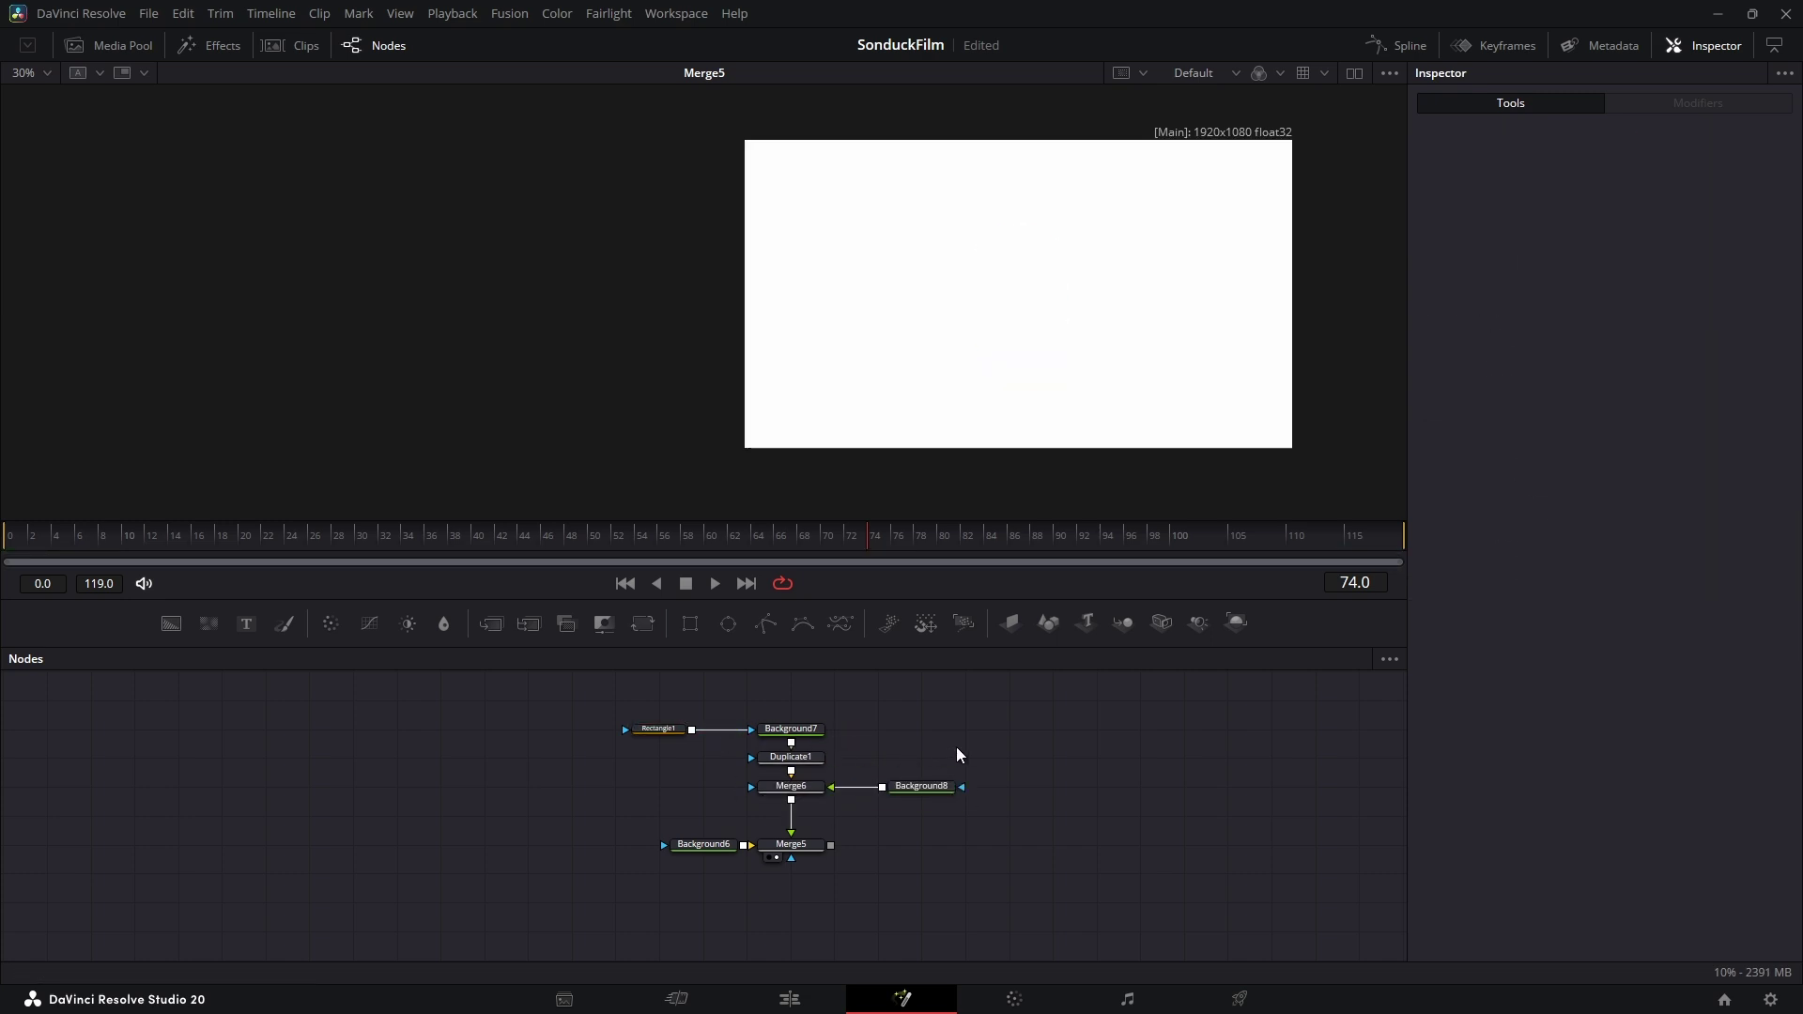
{"action": "key", "text": "ctrl+shift+v"}
{"action": "left_click_drag", "start_coordinate": [986, 757], "coordinate": [931, 791]}
{"action": "left_click", "coordinate": [928, 760]}
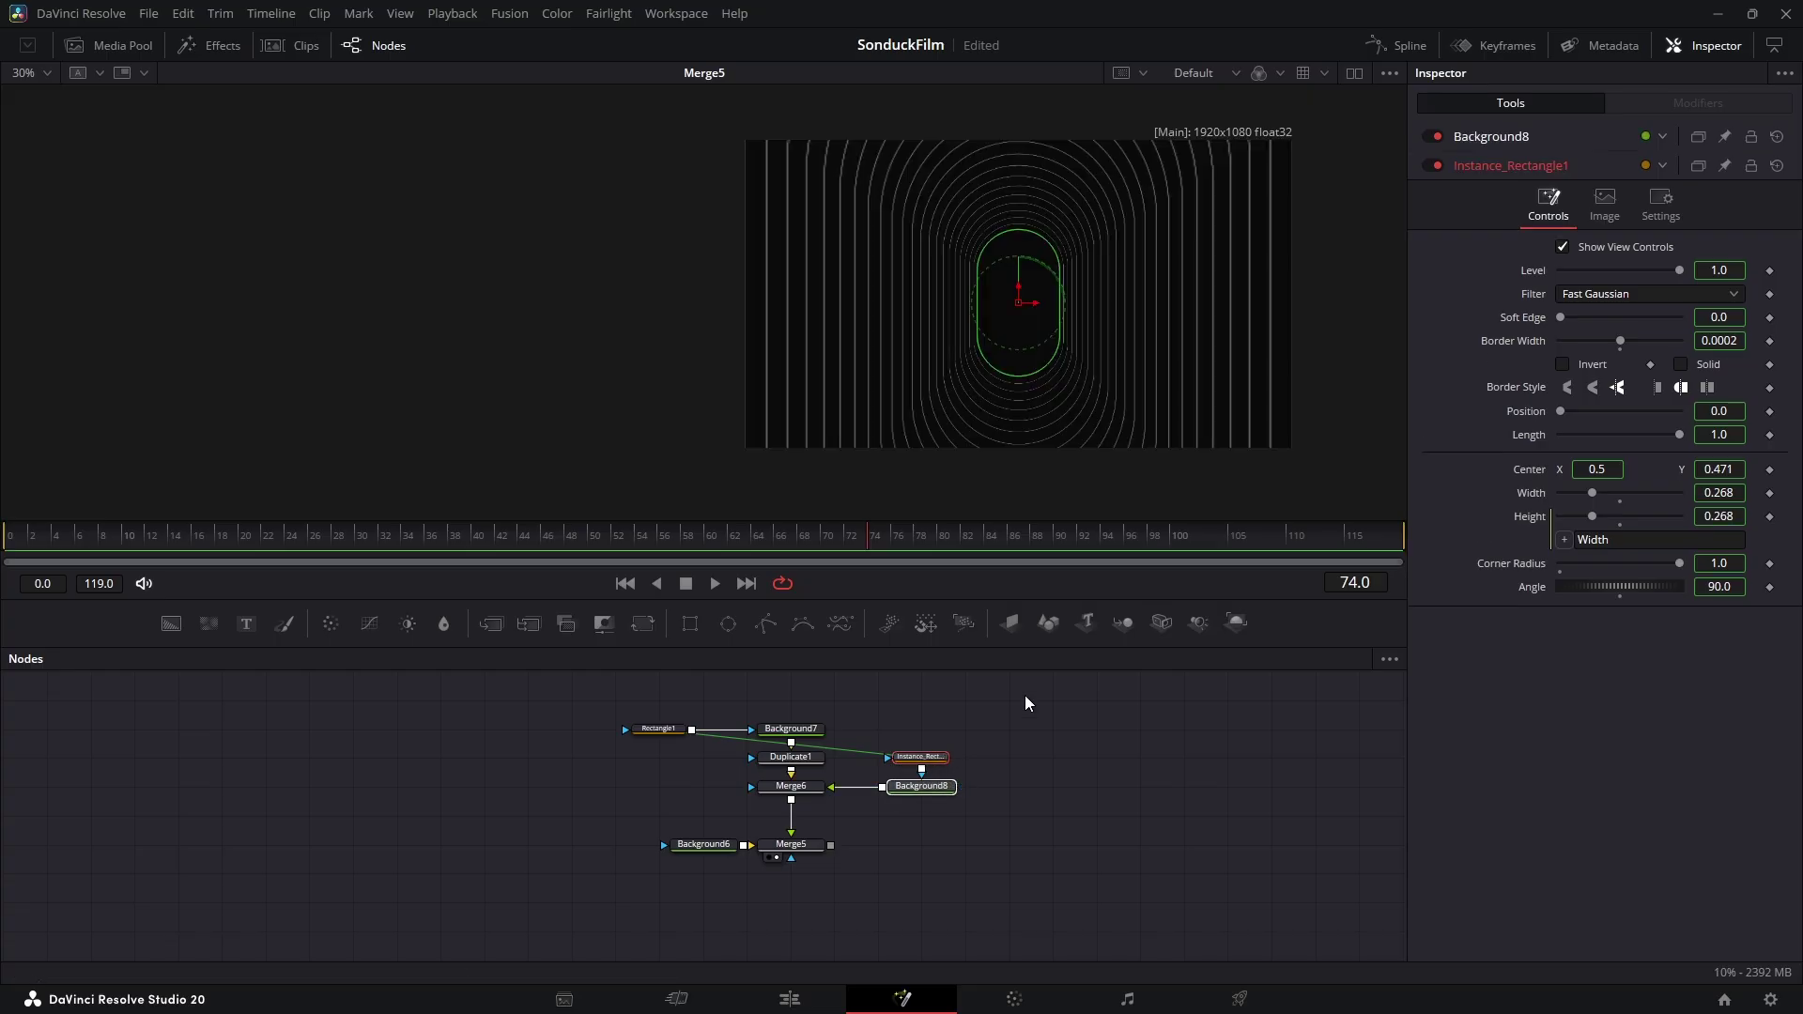
Step: Deinstance the Solid option on Instance_Rectangle1, make the shape solid, and lower its center Y to about 0.456
{"action": "right_click", "coordinate": [1722, 366]}
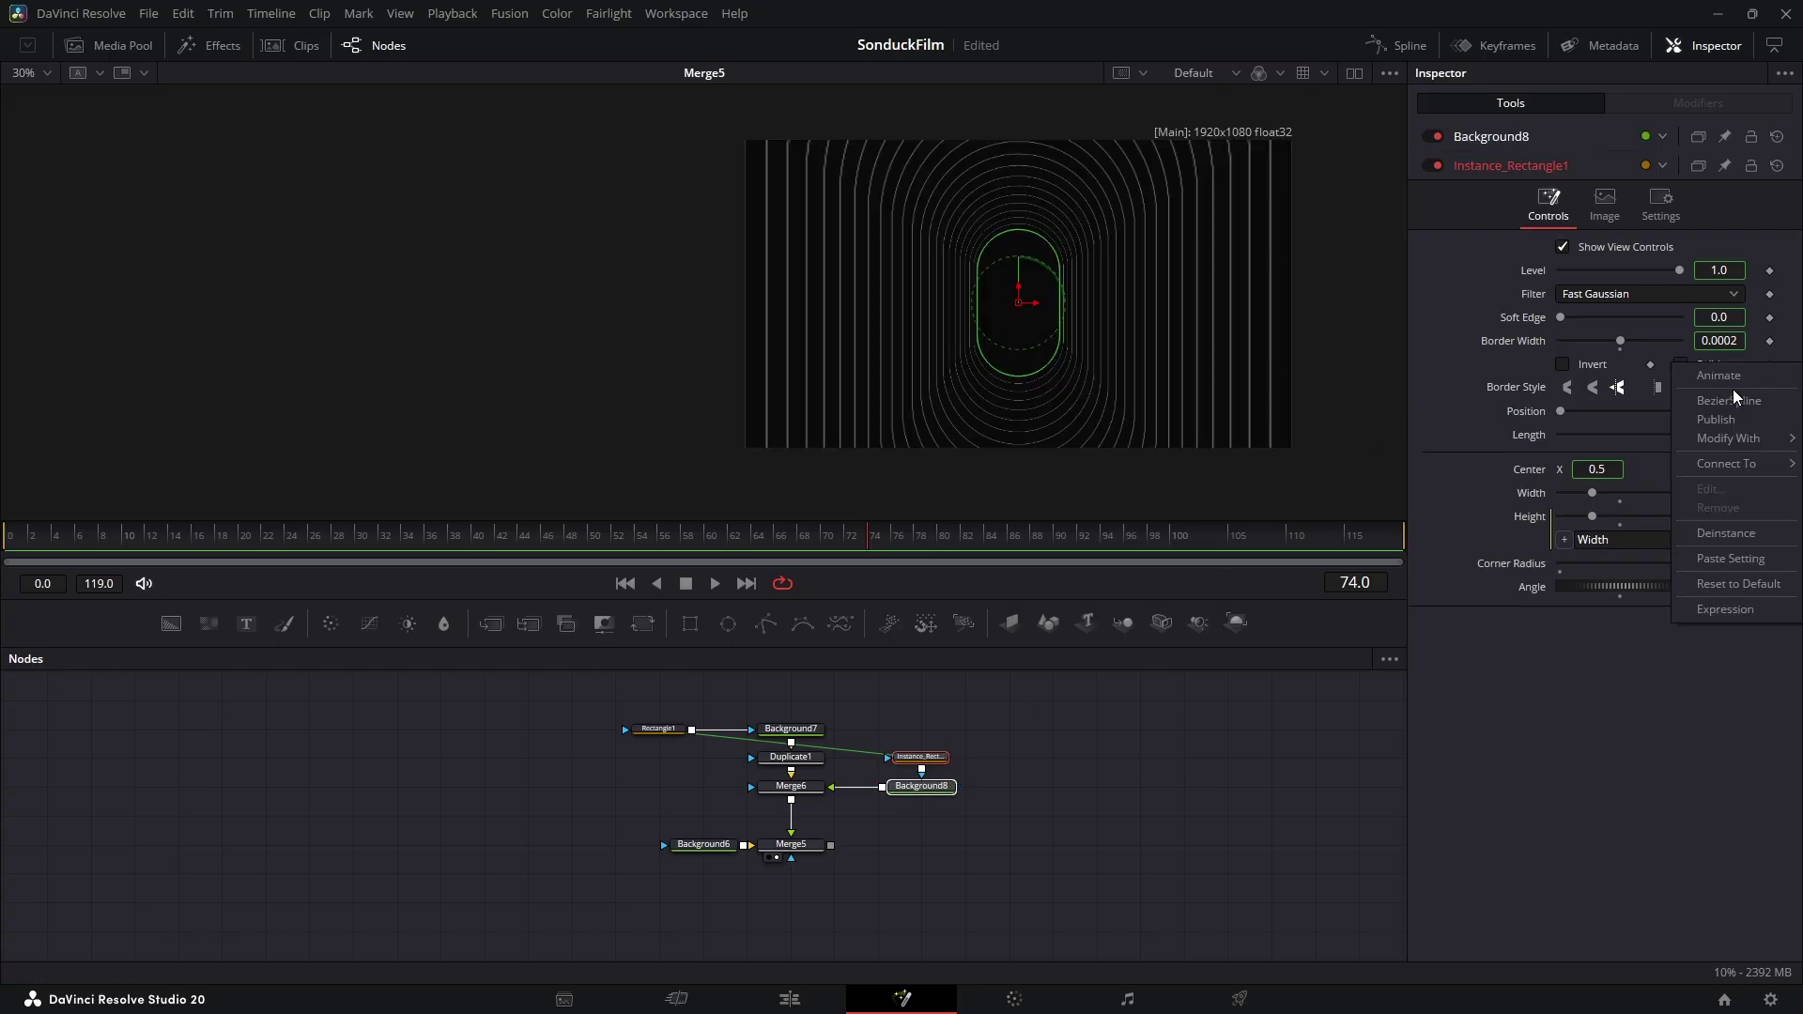
{"action": "left_click", "coordinate": [1731, 534]}
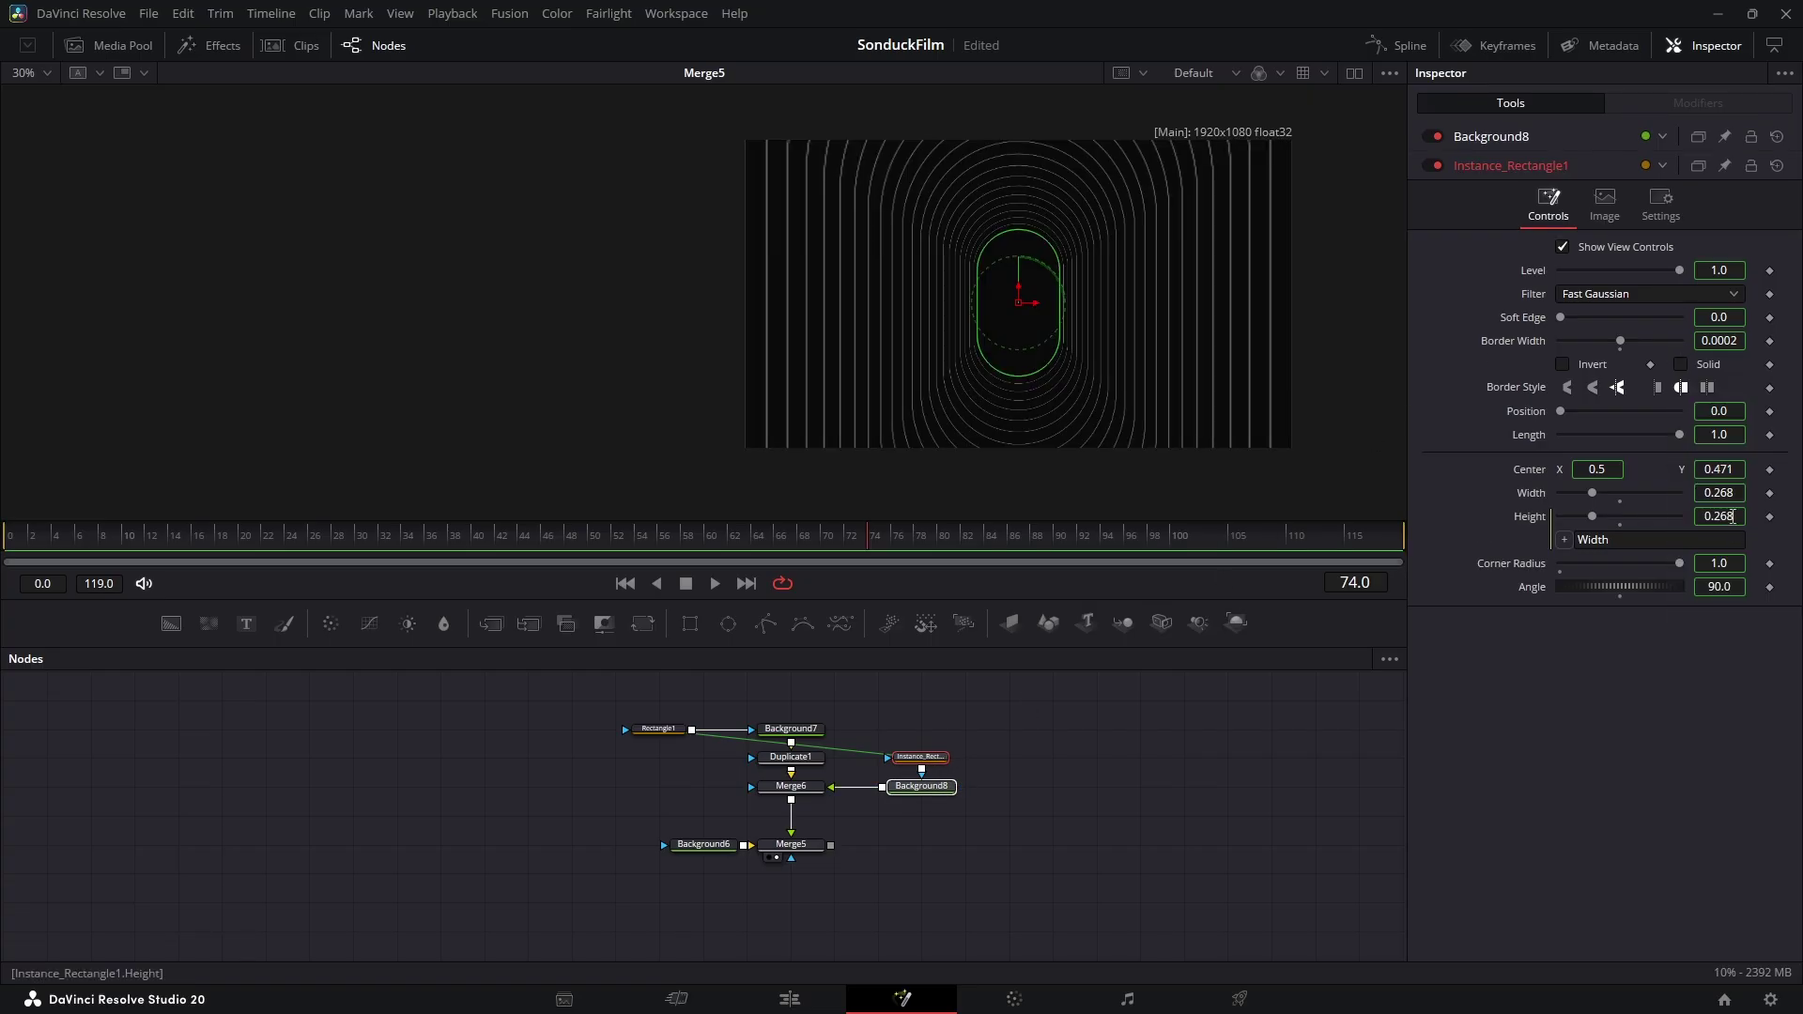
{"action": "left_click", "coordinate": [1681, 364]}
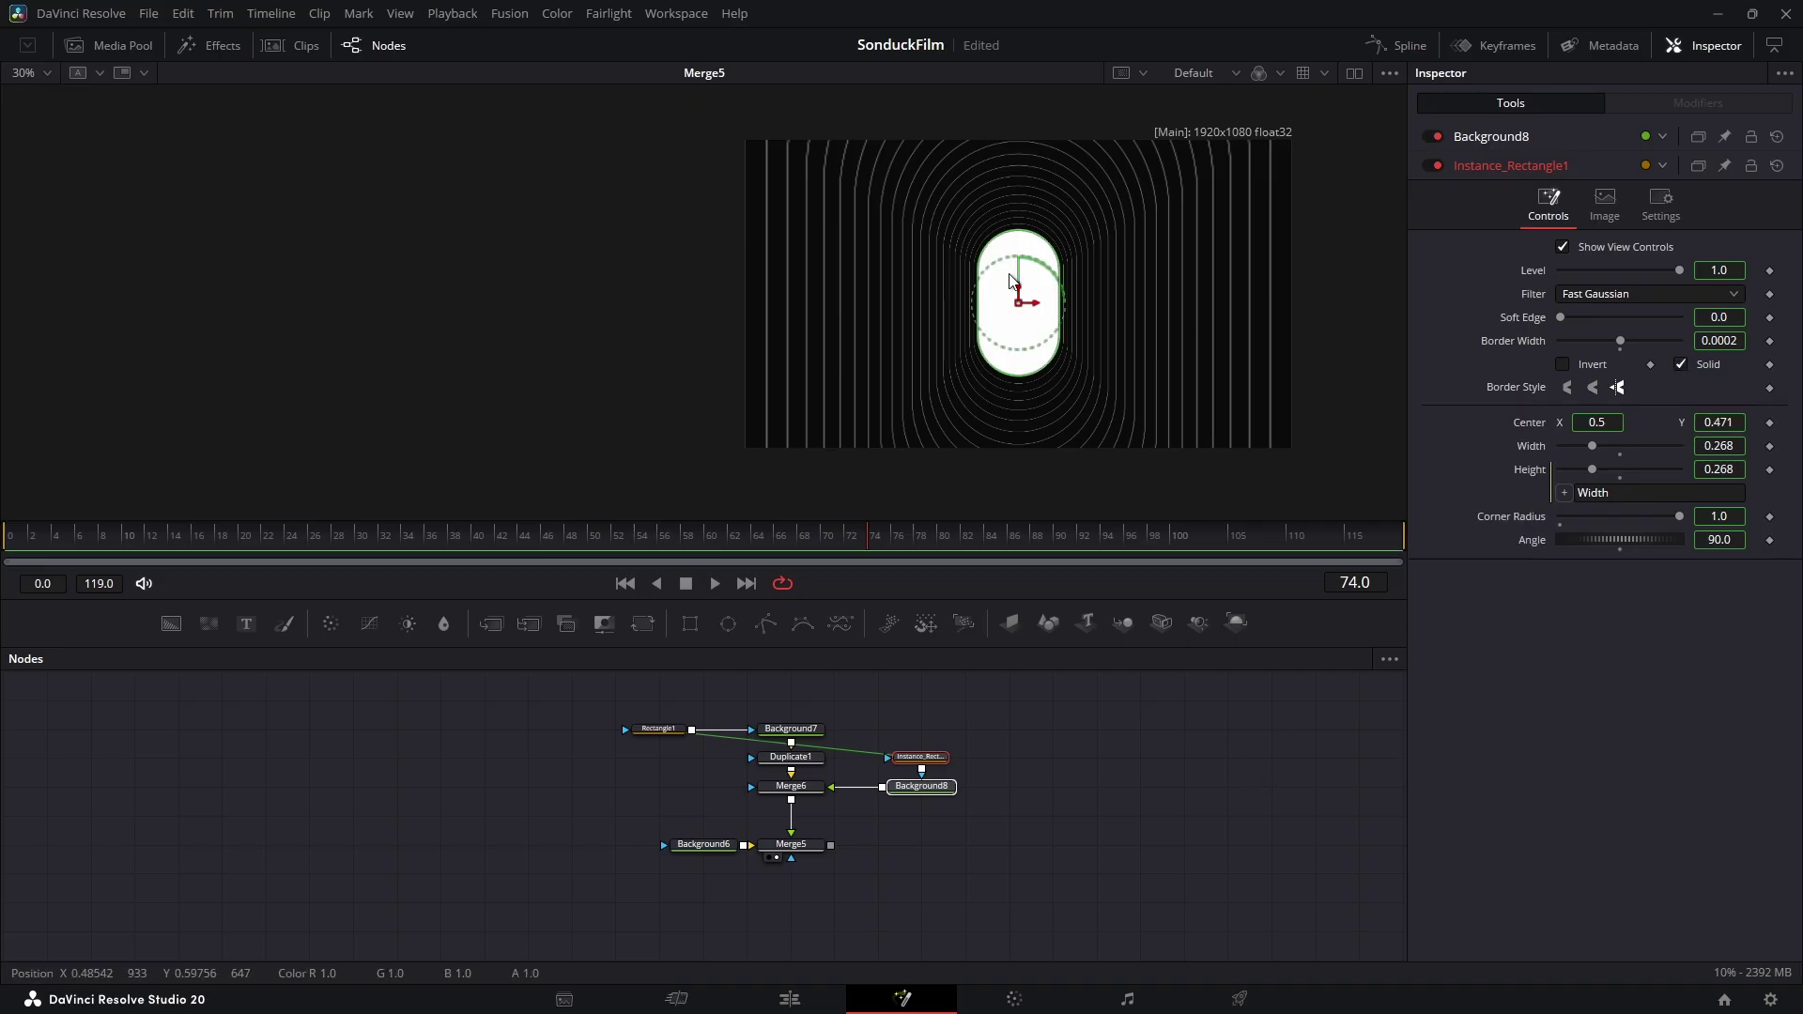
{"action": "left_click_drag", "start_coordinate": [1018, 287], "coordinate": [1018, 295]}
{"action": "left_click_drag", "start_coordinate": [1018, 295], "coordinate": [1018, 292]}
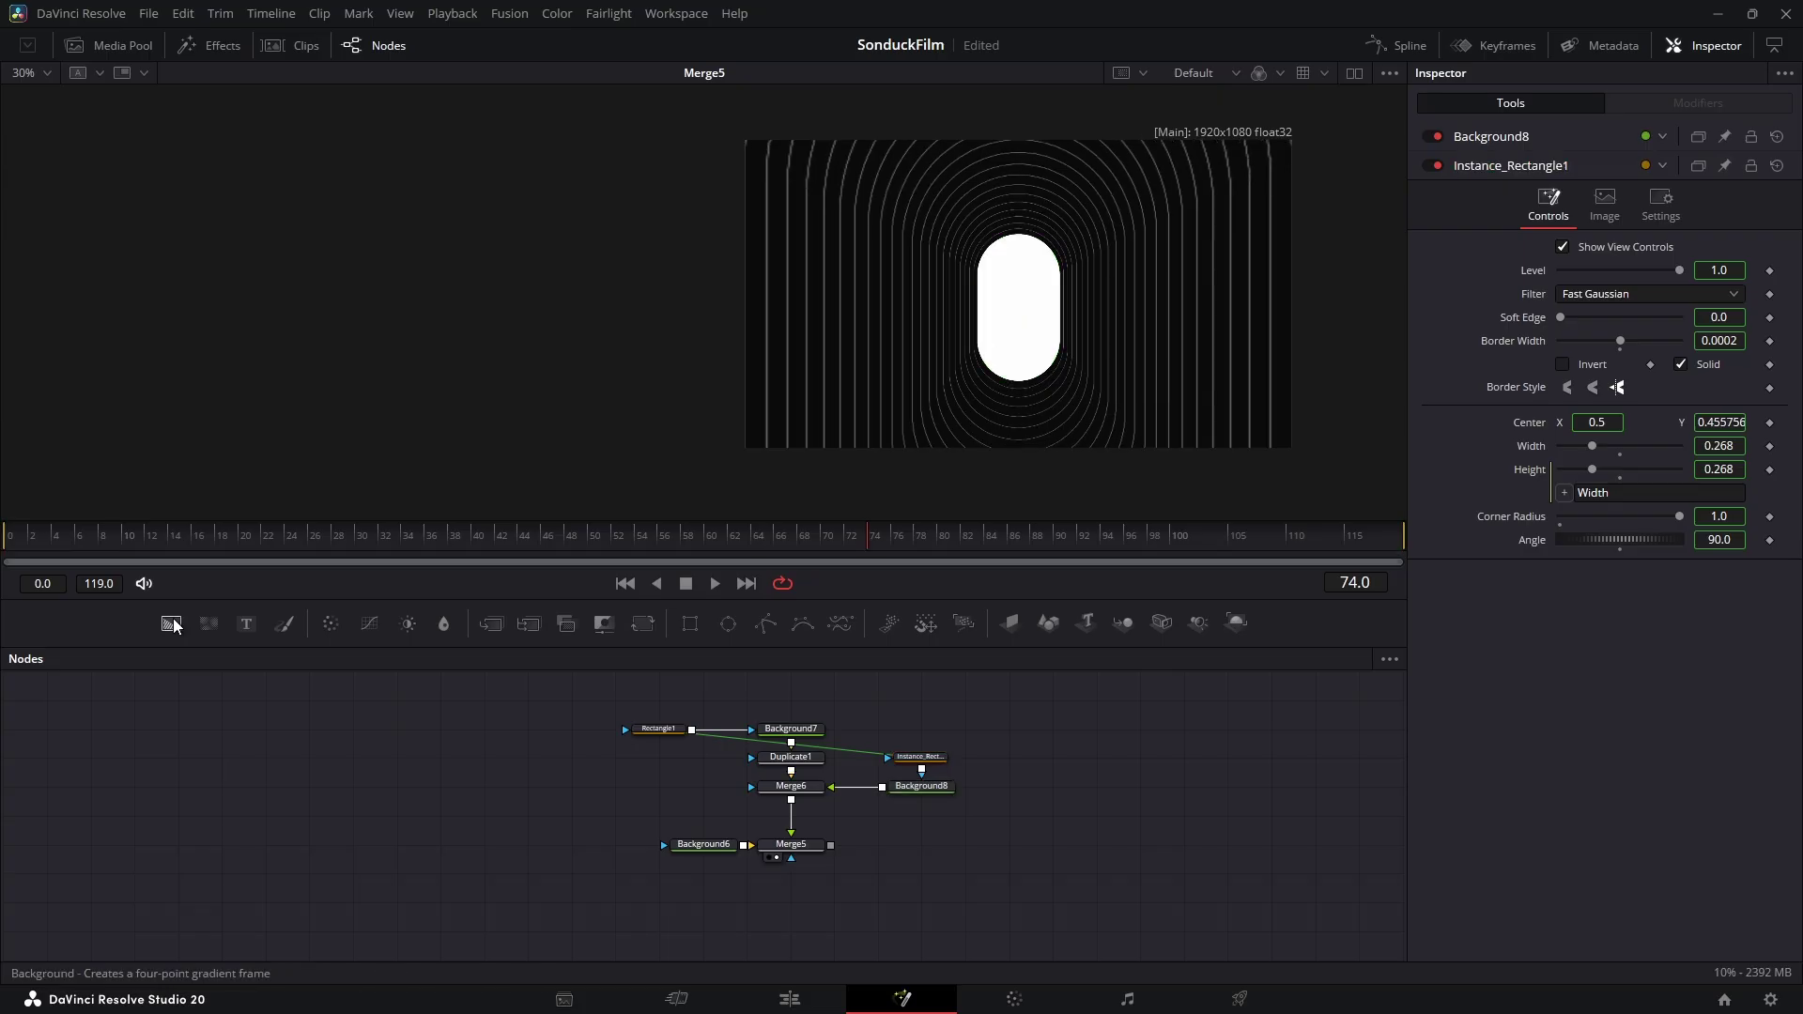
Step: Merge a new Background9 after Merge6 and mask it with a rectangle about 1.004 wide and 1.030 high
{"action": "left_click_drag", "start_coordinate": [171, 624], "coordinate": [930, 823]}
{"action": "left_click_drag", "start_coordinate": [930, 823], "coordinate": [926, 821]}
{"action": "left_click_drag", "start_coordinate": [962, 817], "coordinate": [791, 800]}
{"action": "left_click_drag", "start_coordinate": [690, 624], "coordinate": [1010, 823]}
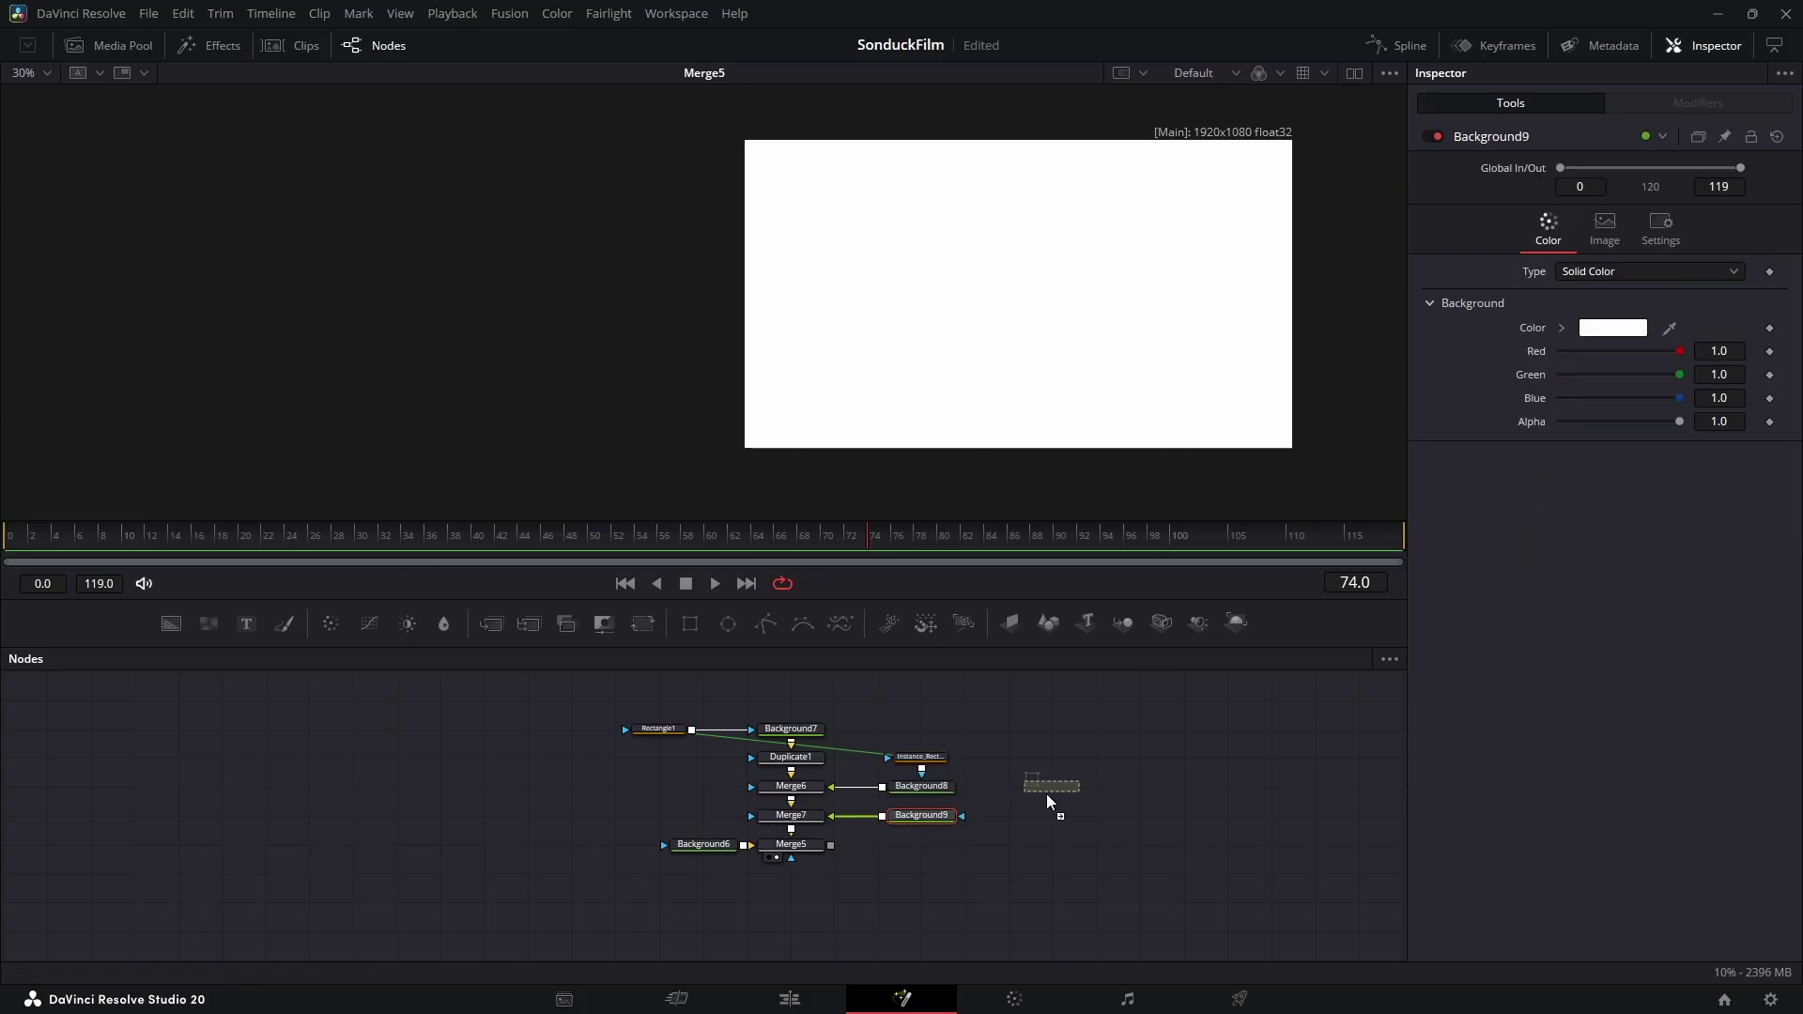
{"action": "left_click_drag", "start_coordinate": [1042, 818], "coordinate": [960, 819]}
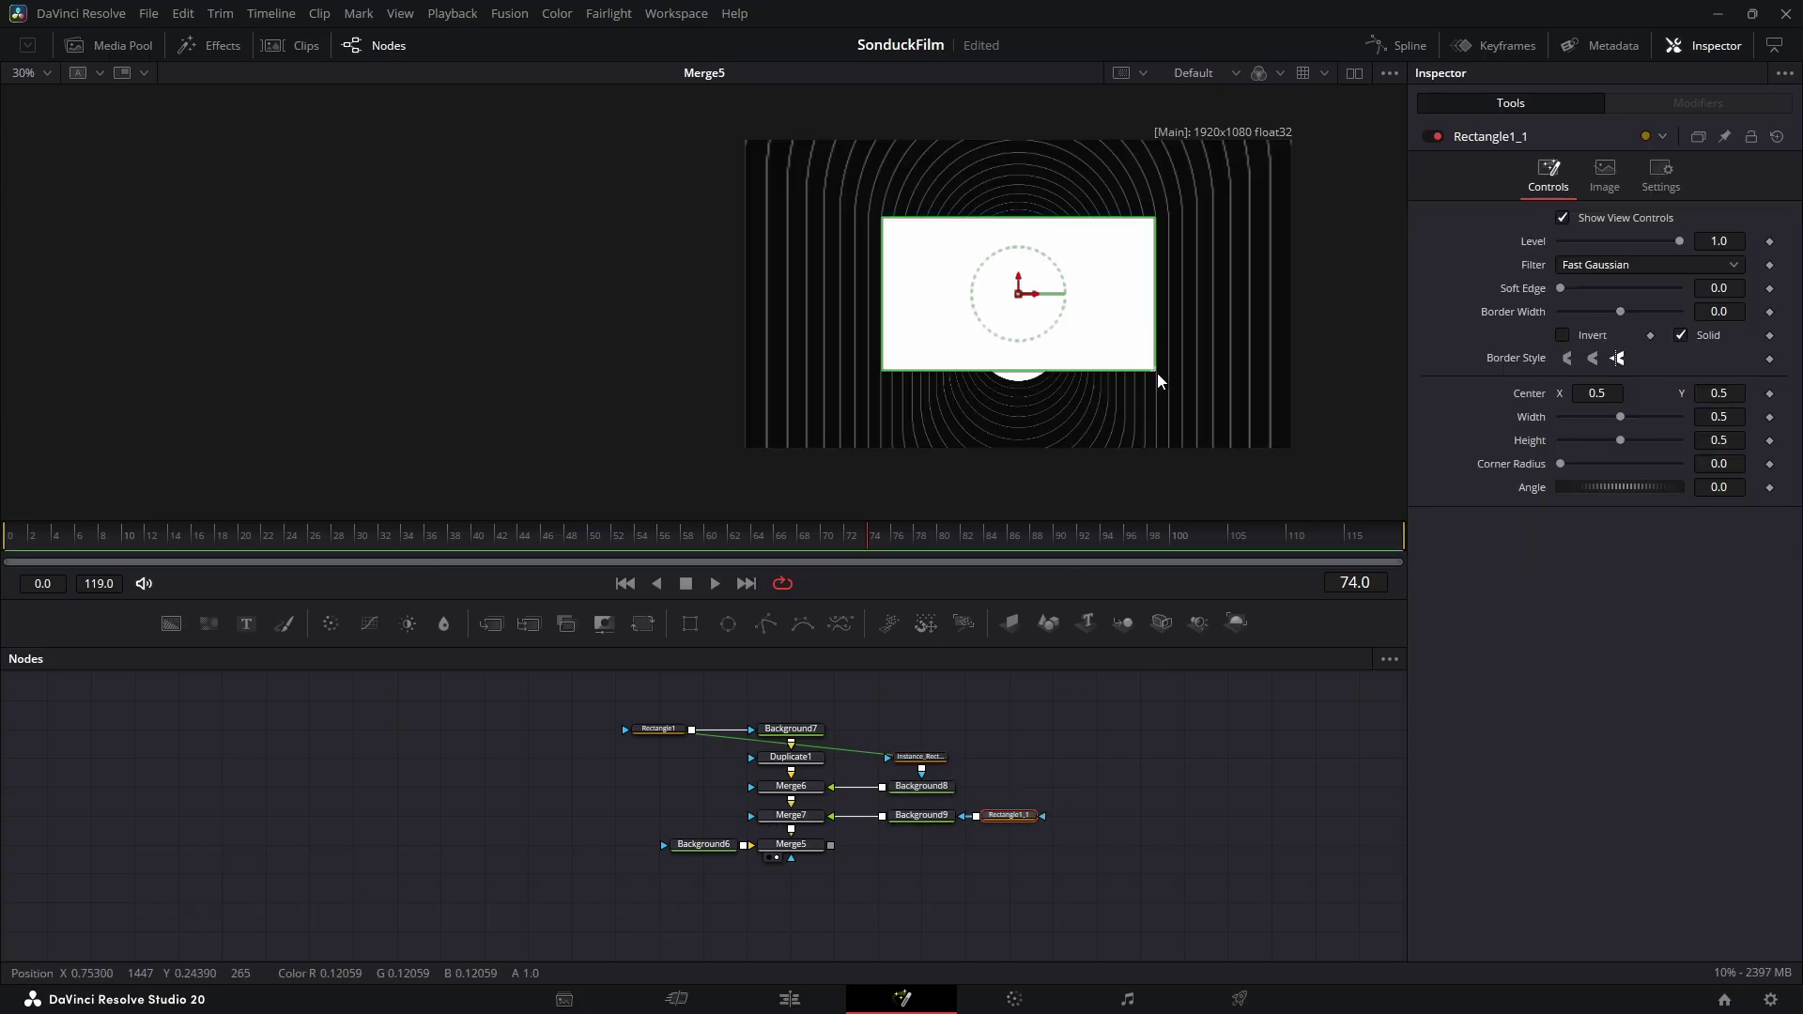
{"action": "left_click_drag", "start_coordinate": [1156, 372], "coordinate": [1278, 447]}
{"action": "left_click_drag", "start_coordinate": [1279, 446], "coordinate": [1294, 452]}
Step: Insert the Transform effect with pitch and yaw controls between Background9 and Merge7
{"action": "key", "text": "shift+space"}
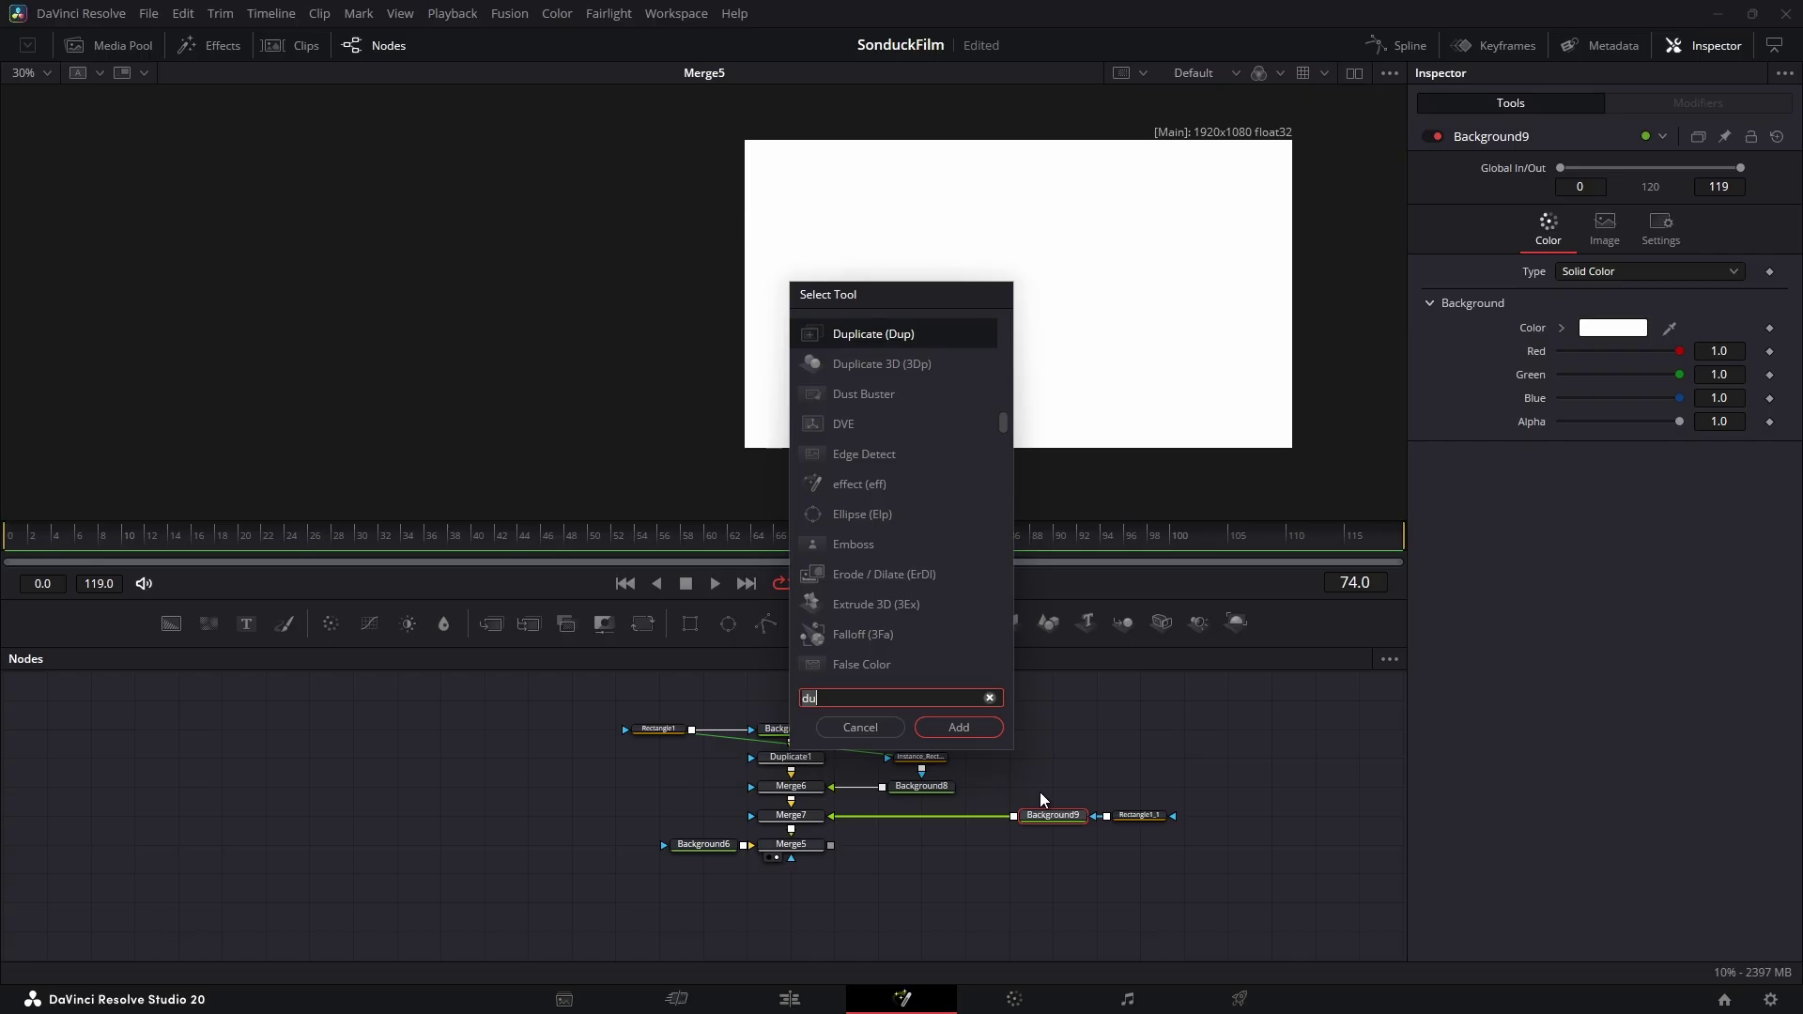
{"action": "key", "text": "BackSpace"}
{"action": "key", "text": "BackSpace"}
{"action": "type", "text": "tra"}
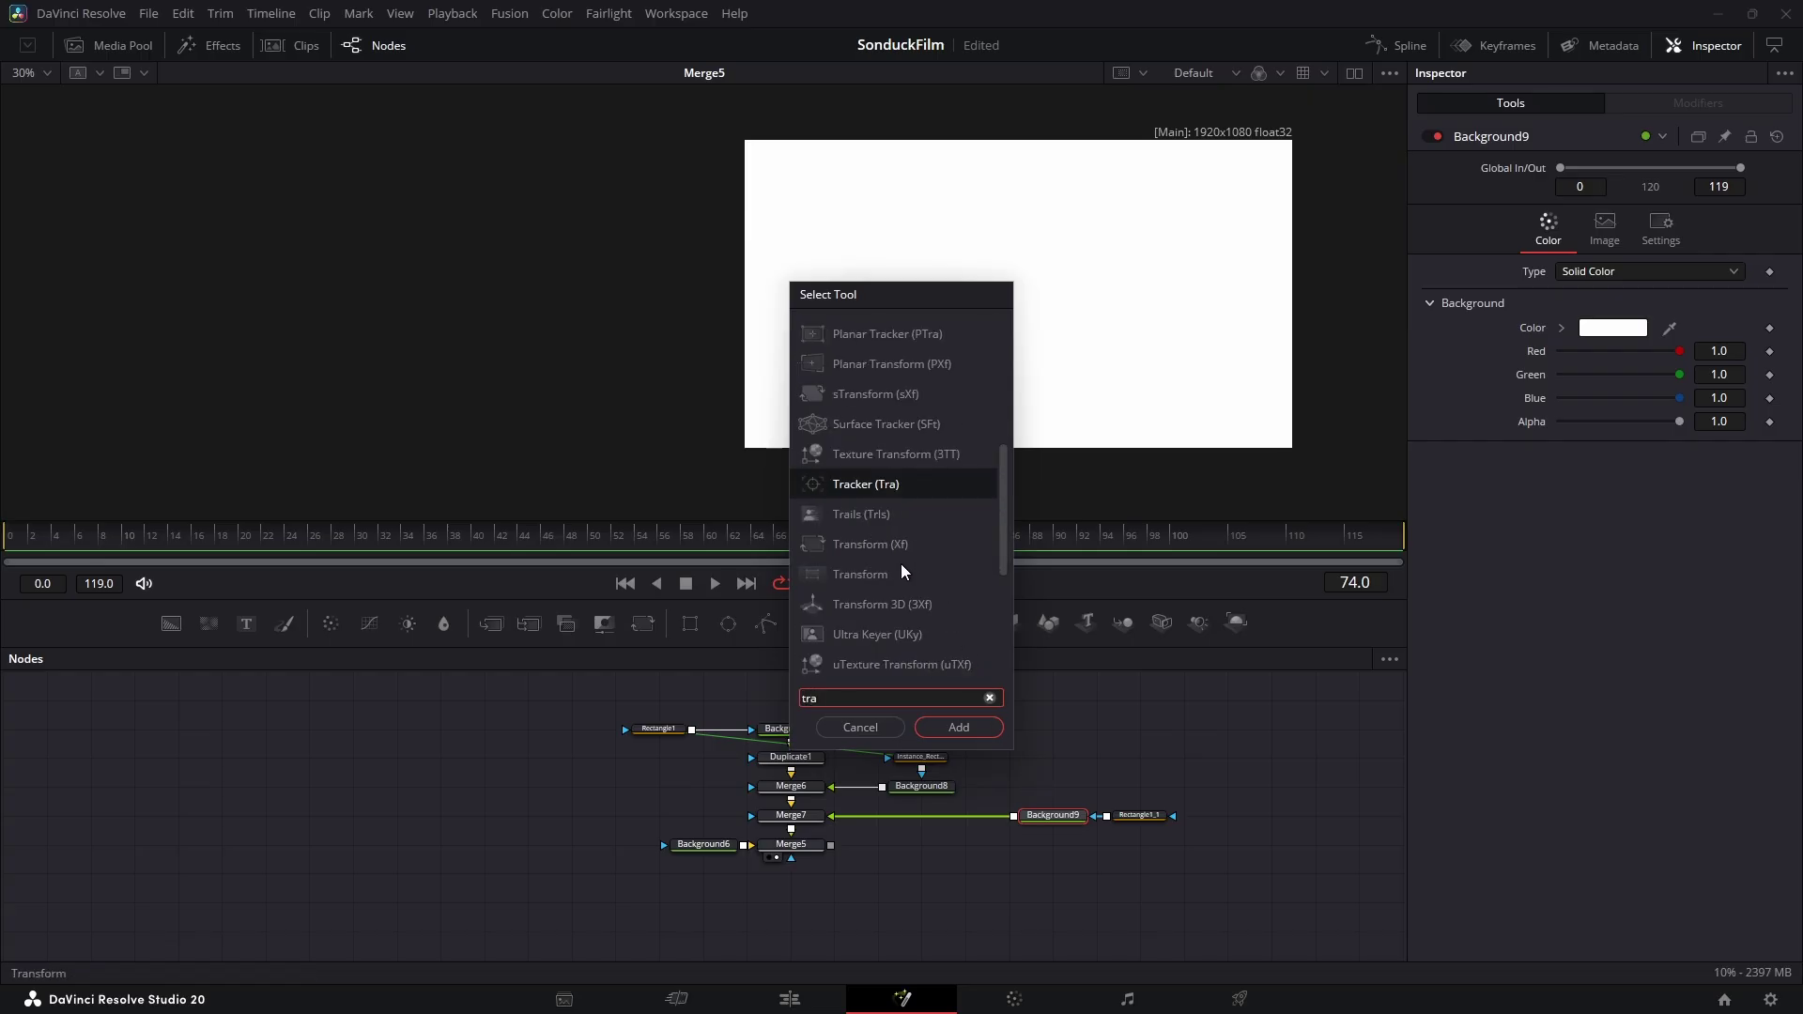
{"action": "left_click", "coordinate": [904, 573]}
{"action": "left_click", "coordinate": [870, 513]}
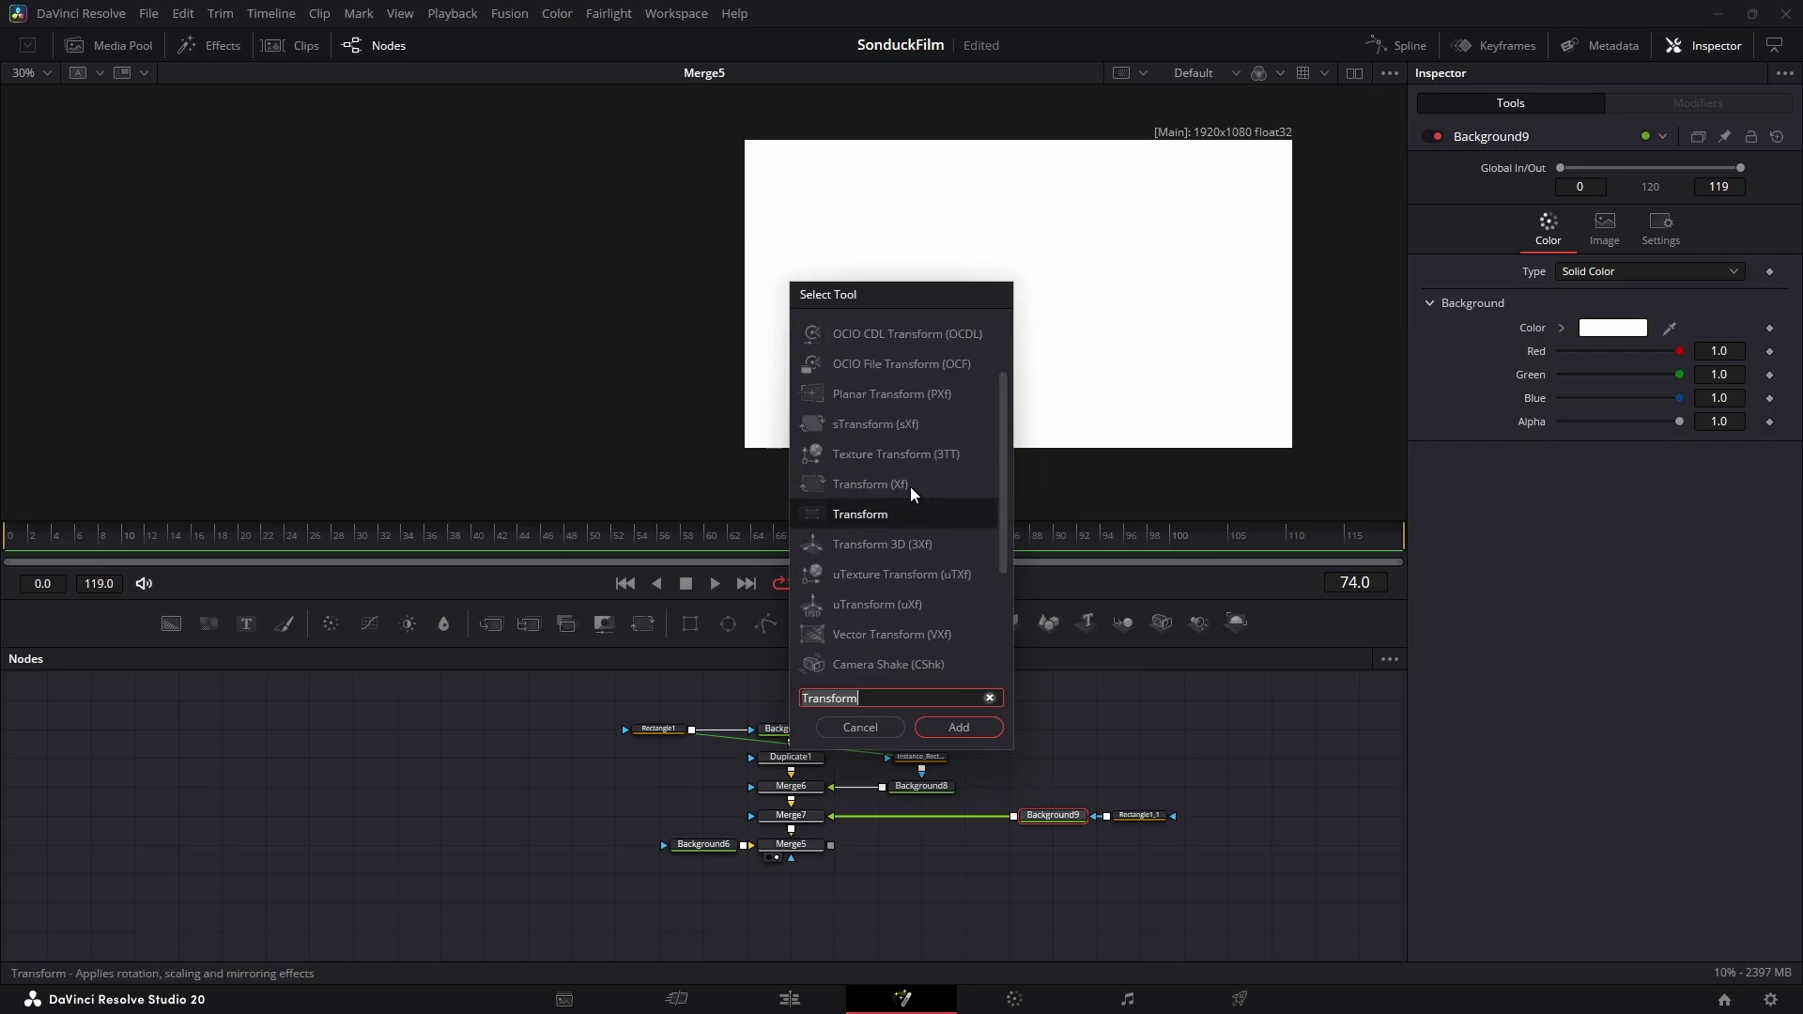
{"action": "left_click", "coordinate": [973, 727]}
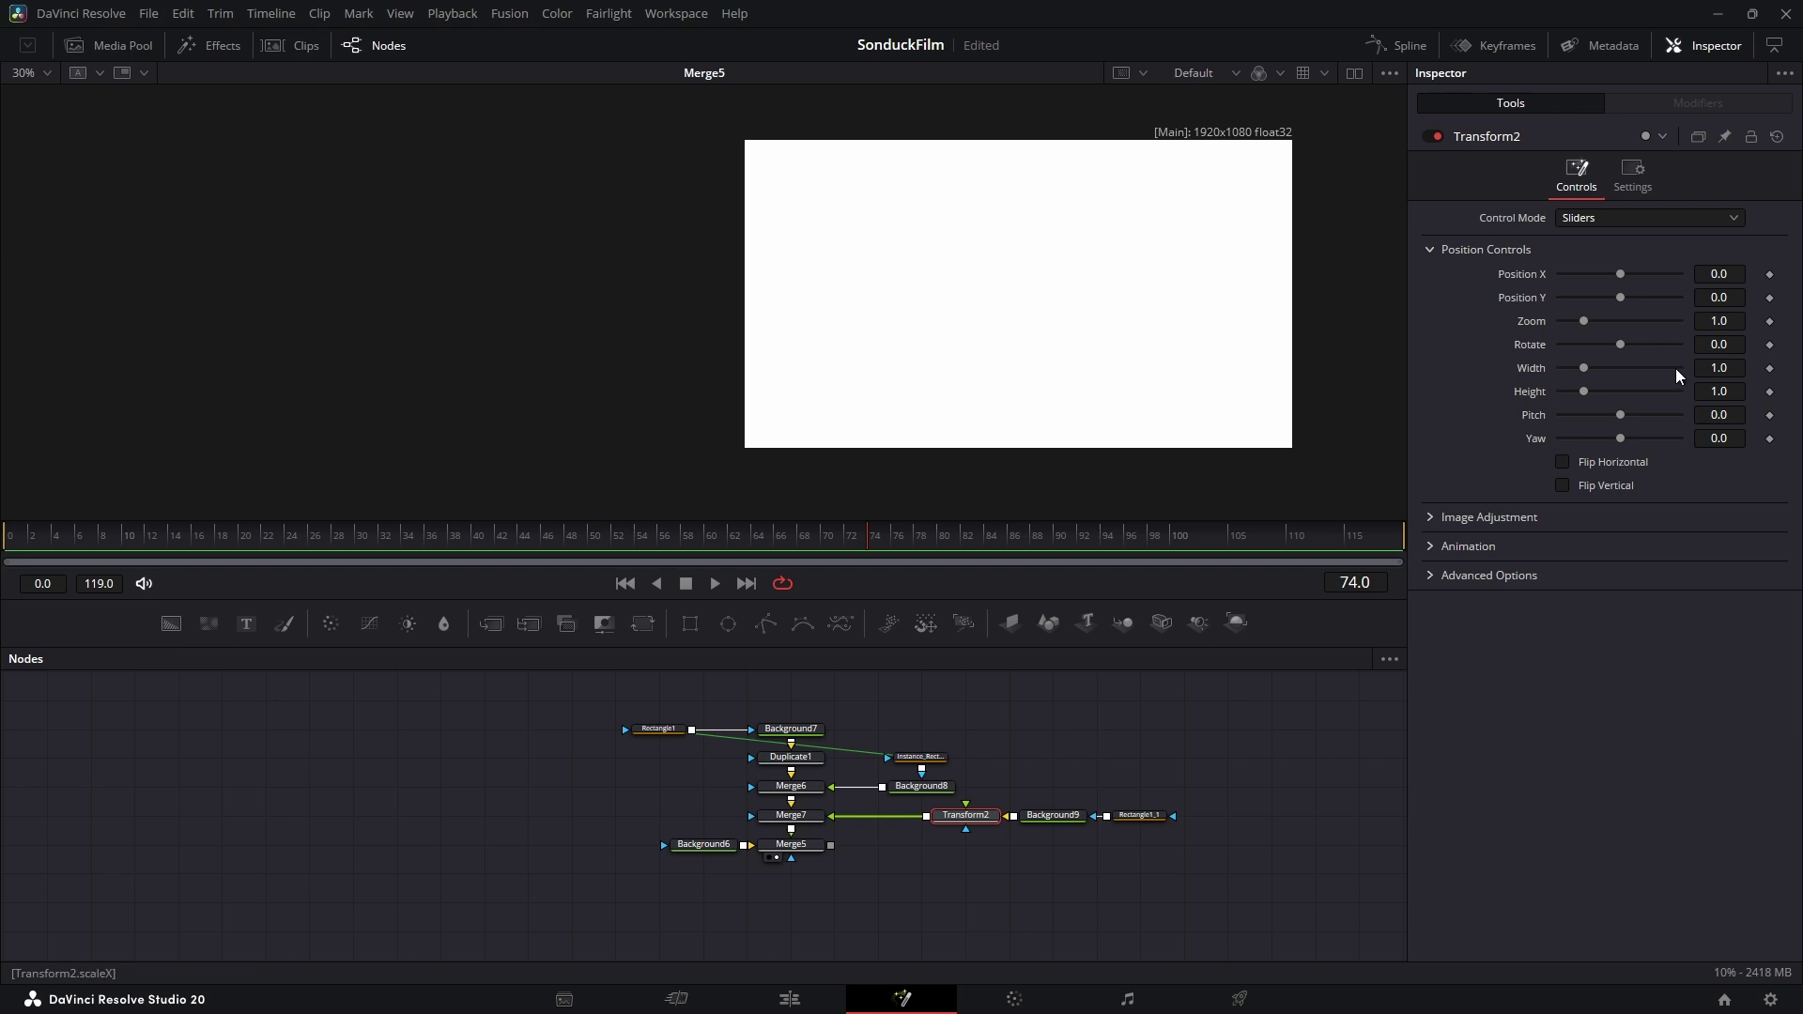
Step: Lay Background9 down as a floor with pitch 1.5, position Y about -0.384 and a smaller zoom, and reduce its rectangle mask's height
{"action": "left_click_drag", "start_coordinate": [1622, 425], "coordinate": [1766, 434]}
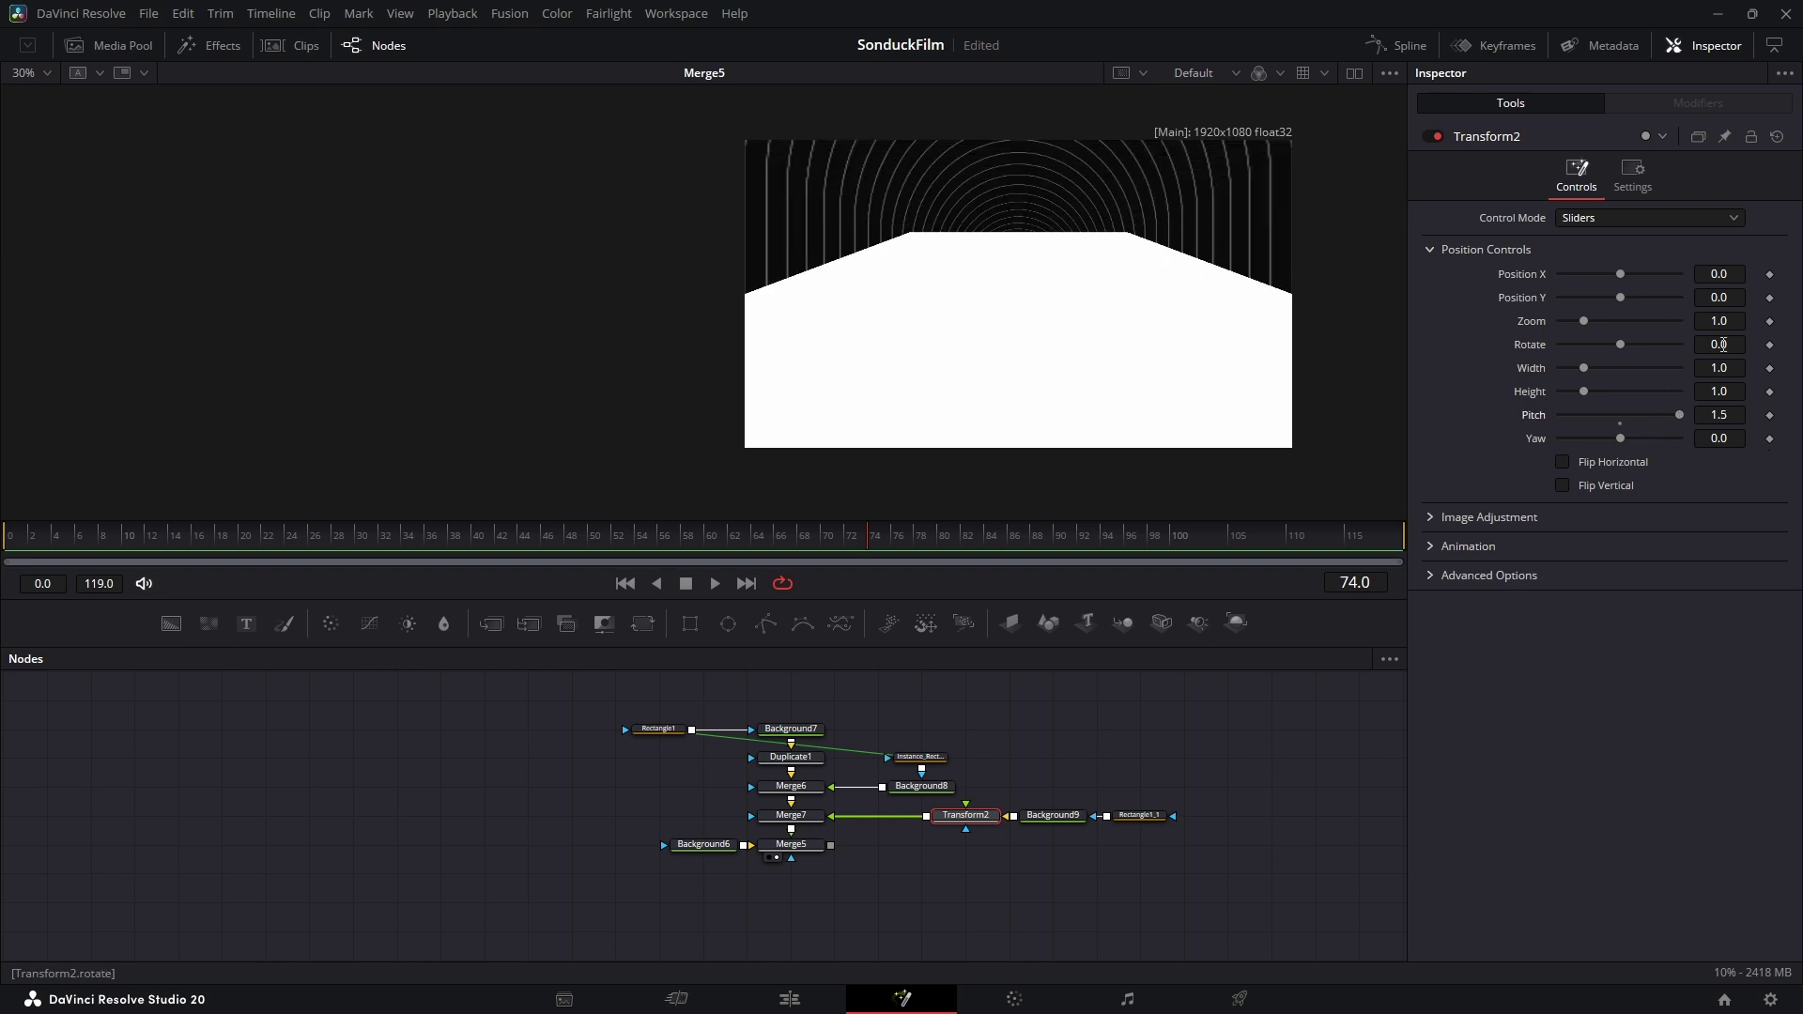
{"action": "left_click_drag", "start_coordinate": [1724, 298], "coordinate": [1358, 315]}
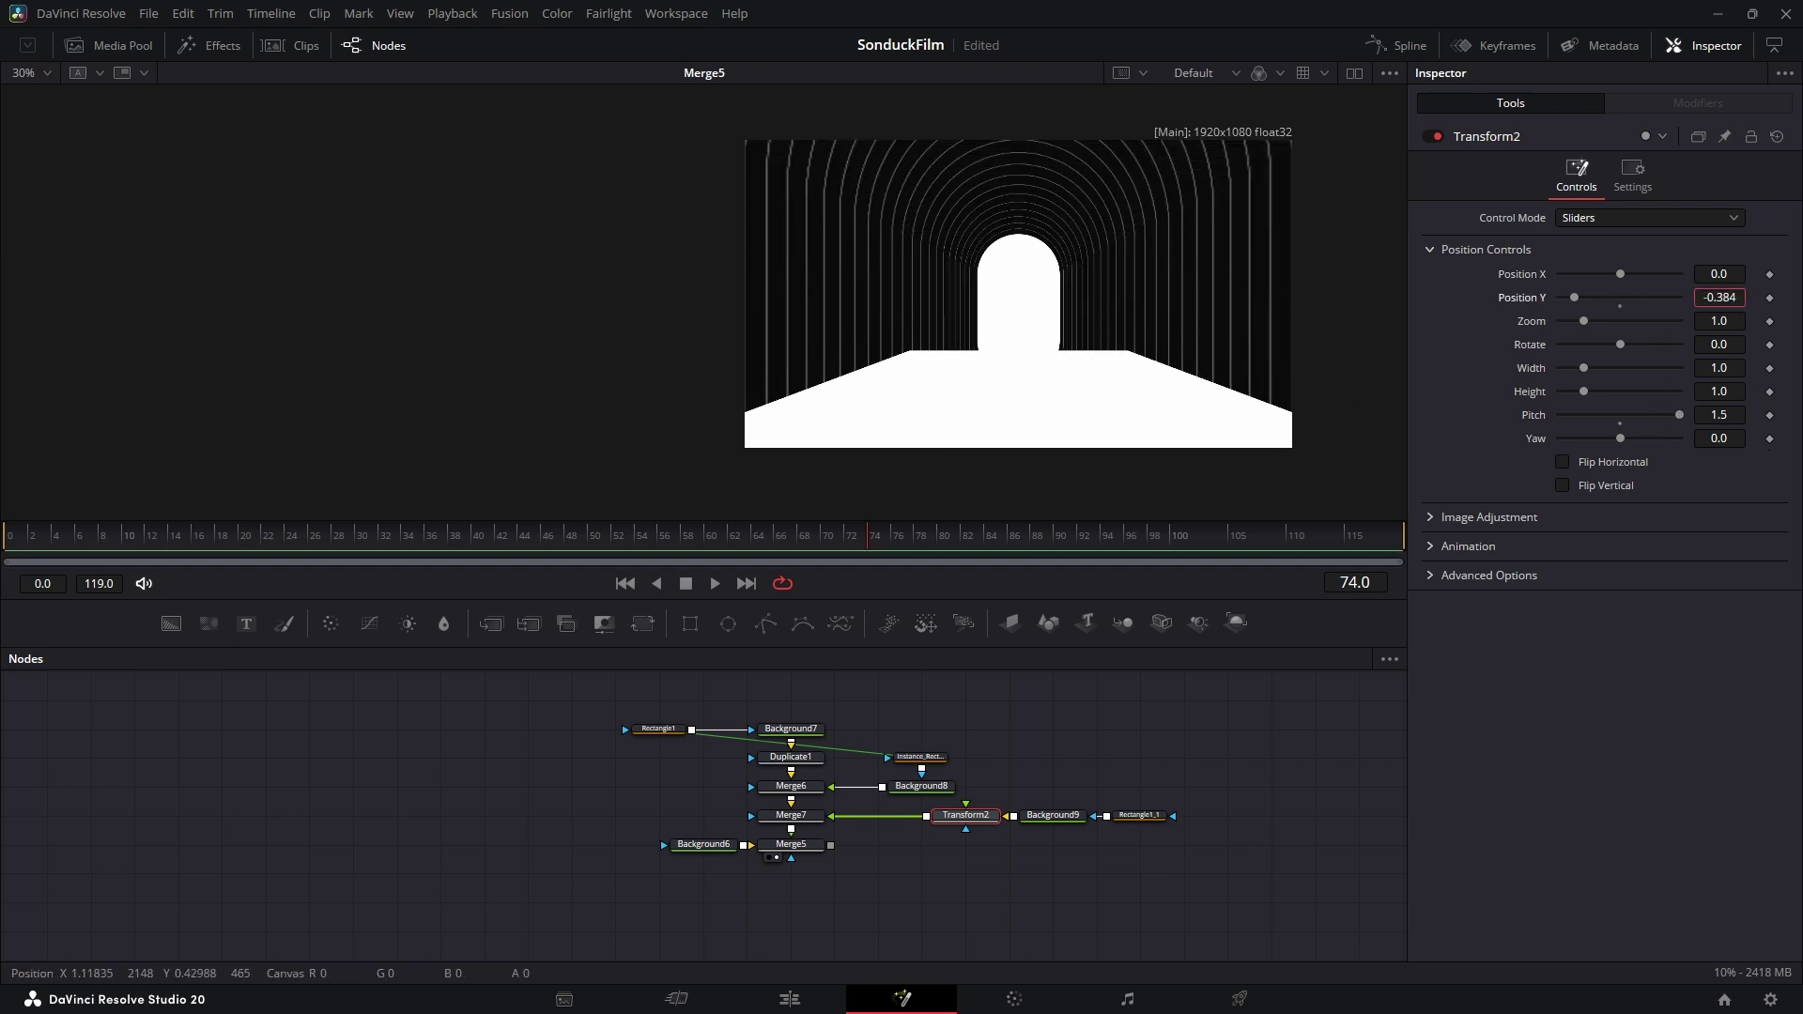
{"action": "left_click_drag", "start_coordinate": [1736, 323], "coordinate": [1252, 353]}
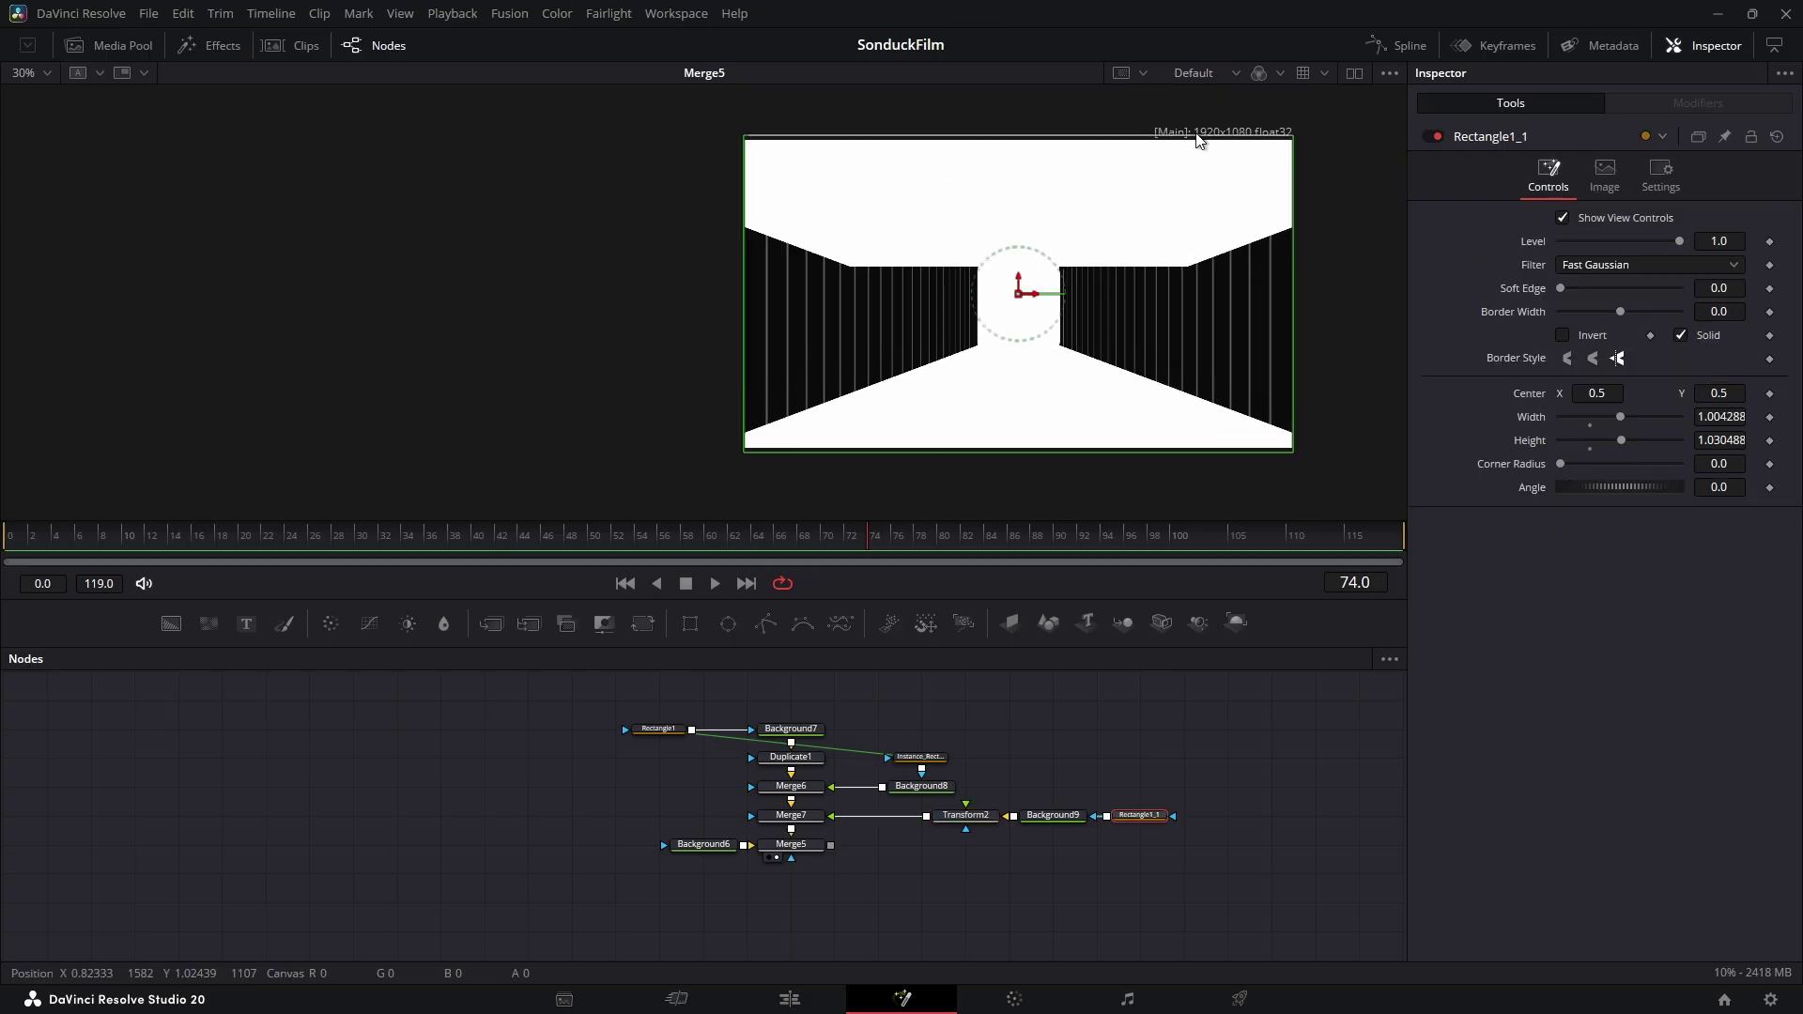
{"action": "left_click_drag", "start_coordinate": [1200, 139], "coordinate": [1195, 182]}
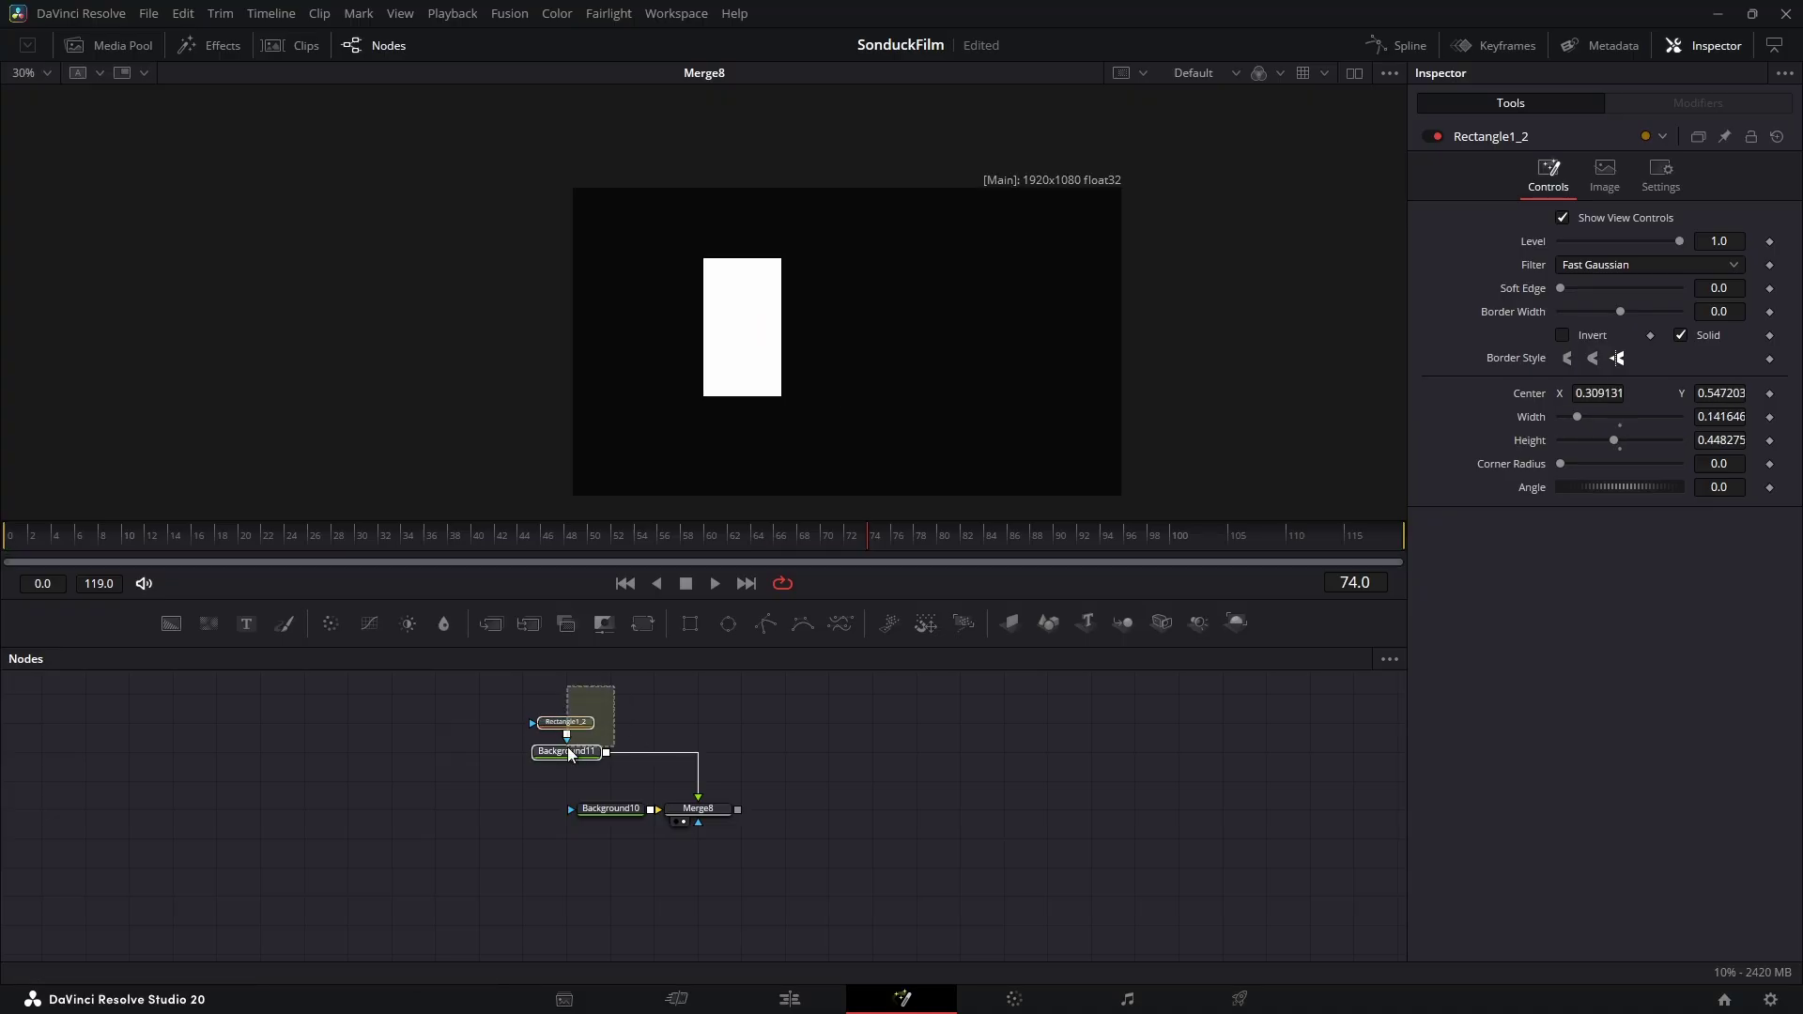
Step: Paste a copy of Background11 with its rectangle mask, merge it with Background11, and add a Transform effect to the copy
{"action": "key", "text": "ctrl+v"}
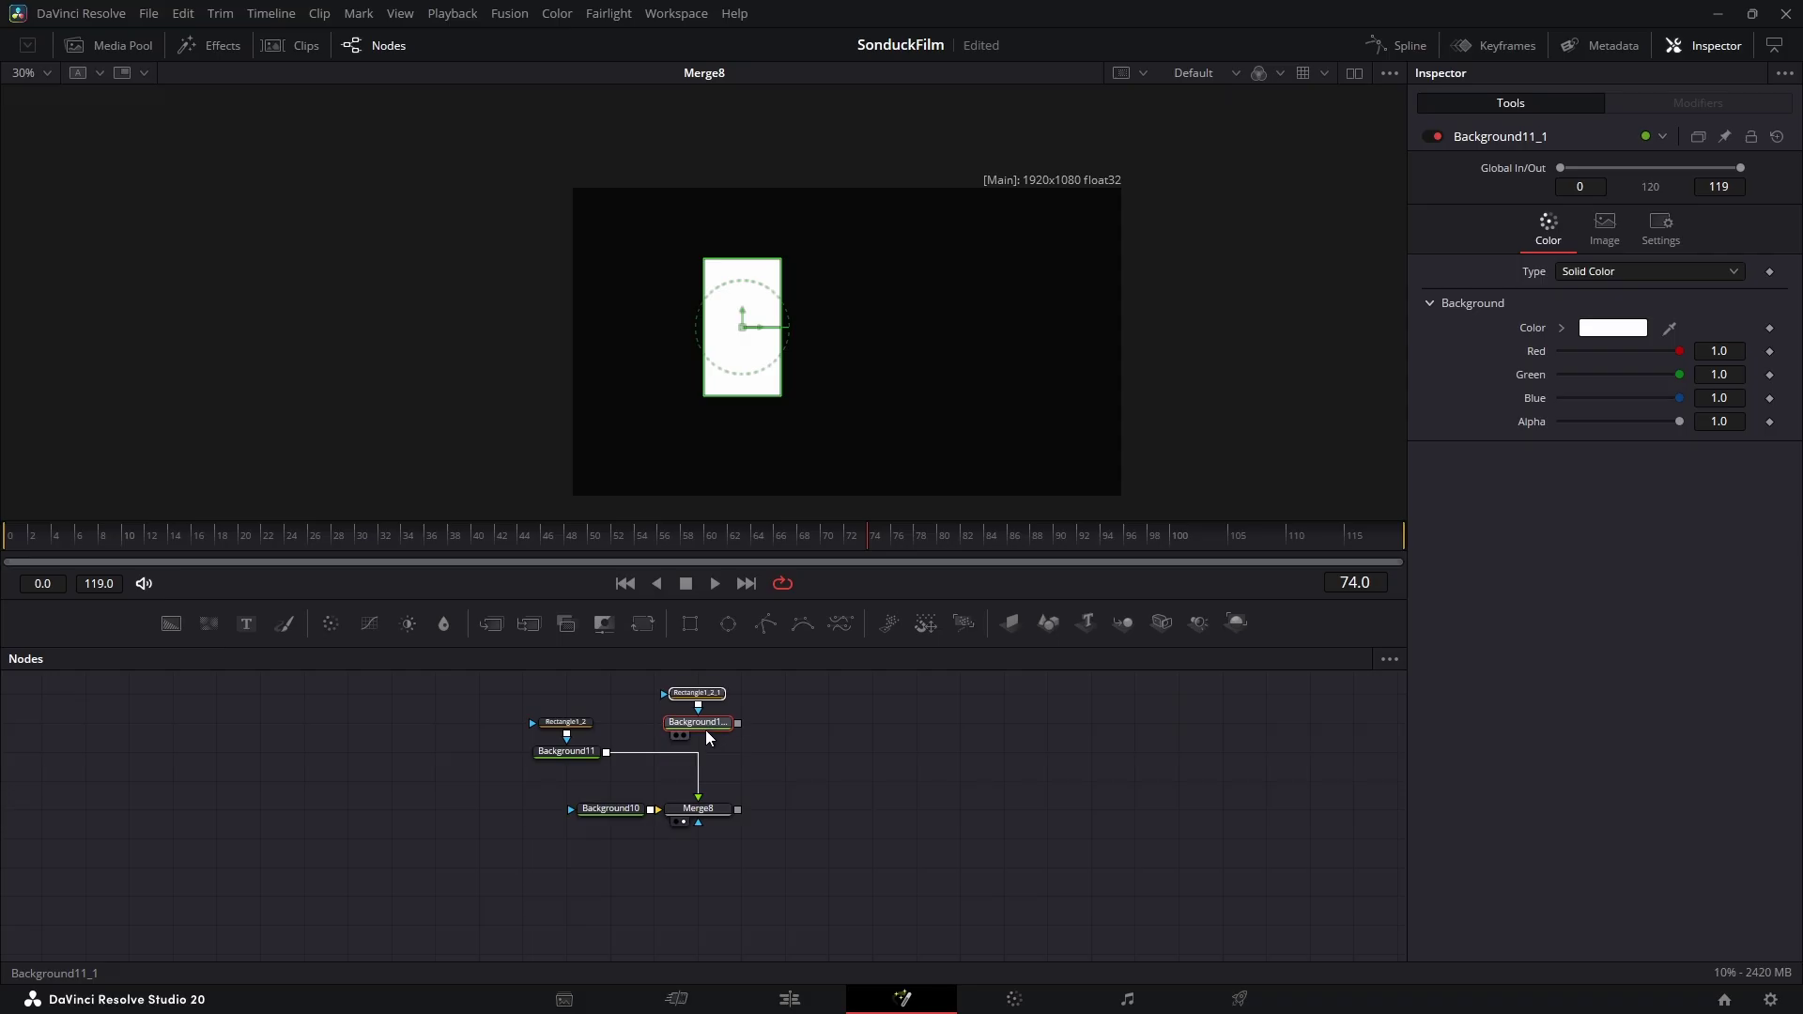
{"action": "left_click_drag", "start_coordinate": [737, 724], "coordinate": [704, 671]}
{"action": "key", "text": "shift+space"}
{"action": "left_click", "coordinate": [889, 370]}
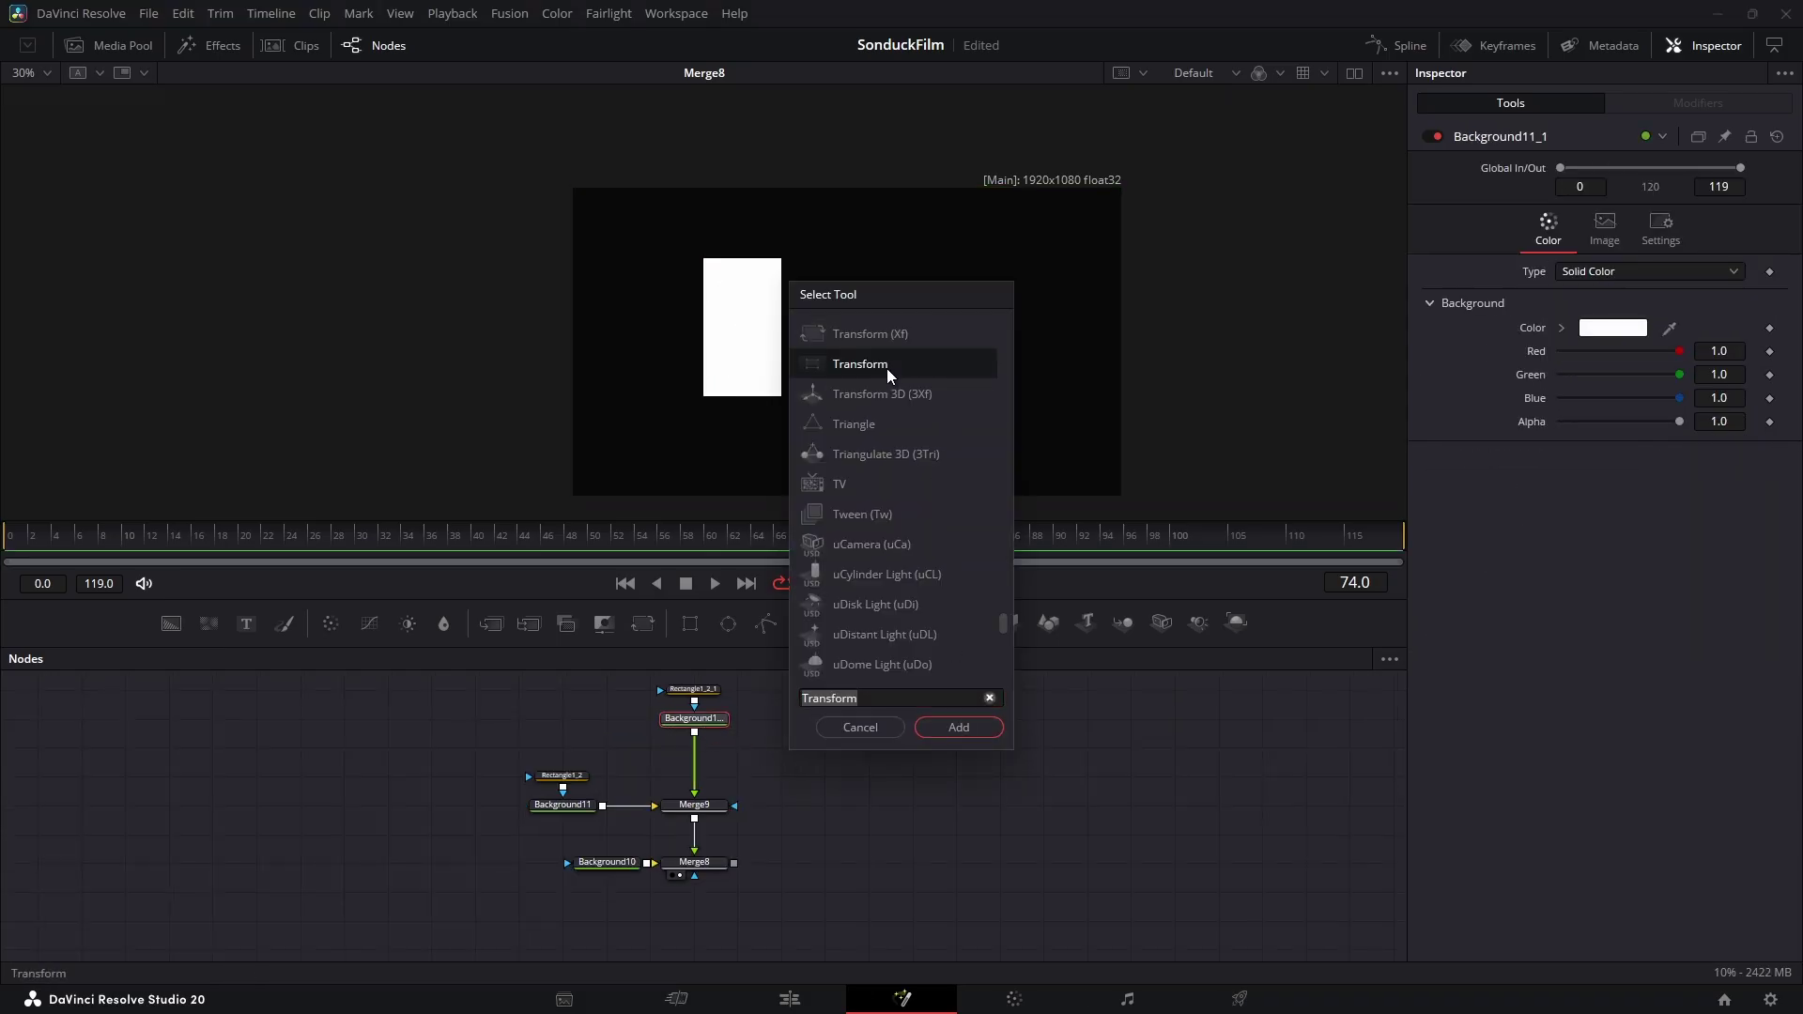
{"action": "left_click", "coordinate": [959, 728]}
Step: Cast the copy as floor light with pitch 1.5 and Flip Horizontal, align it below the upright rectangle, and widen its mask to about 0.255
{"action": "left_click_drag", "start_coordinate": [1620, 416], "coordinate": [1700, 413]}
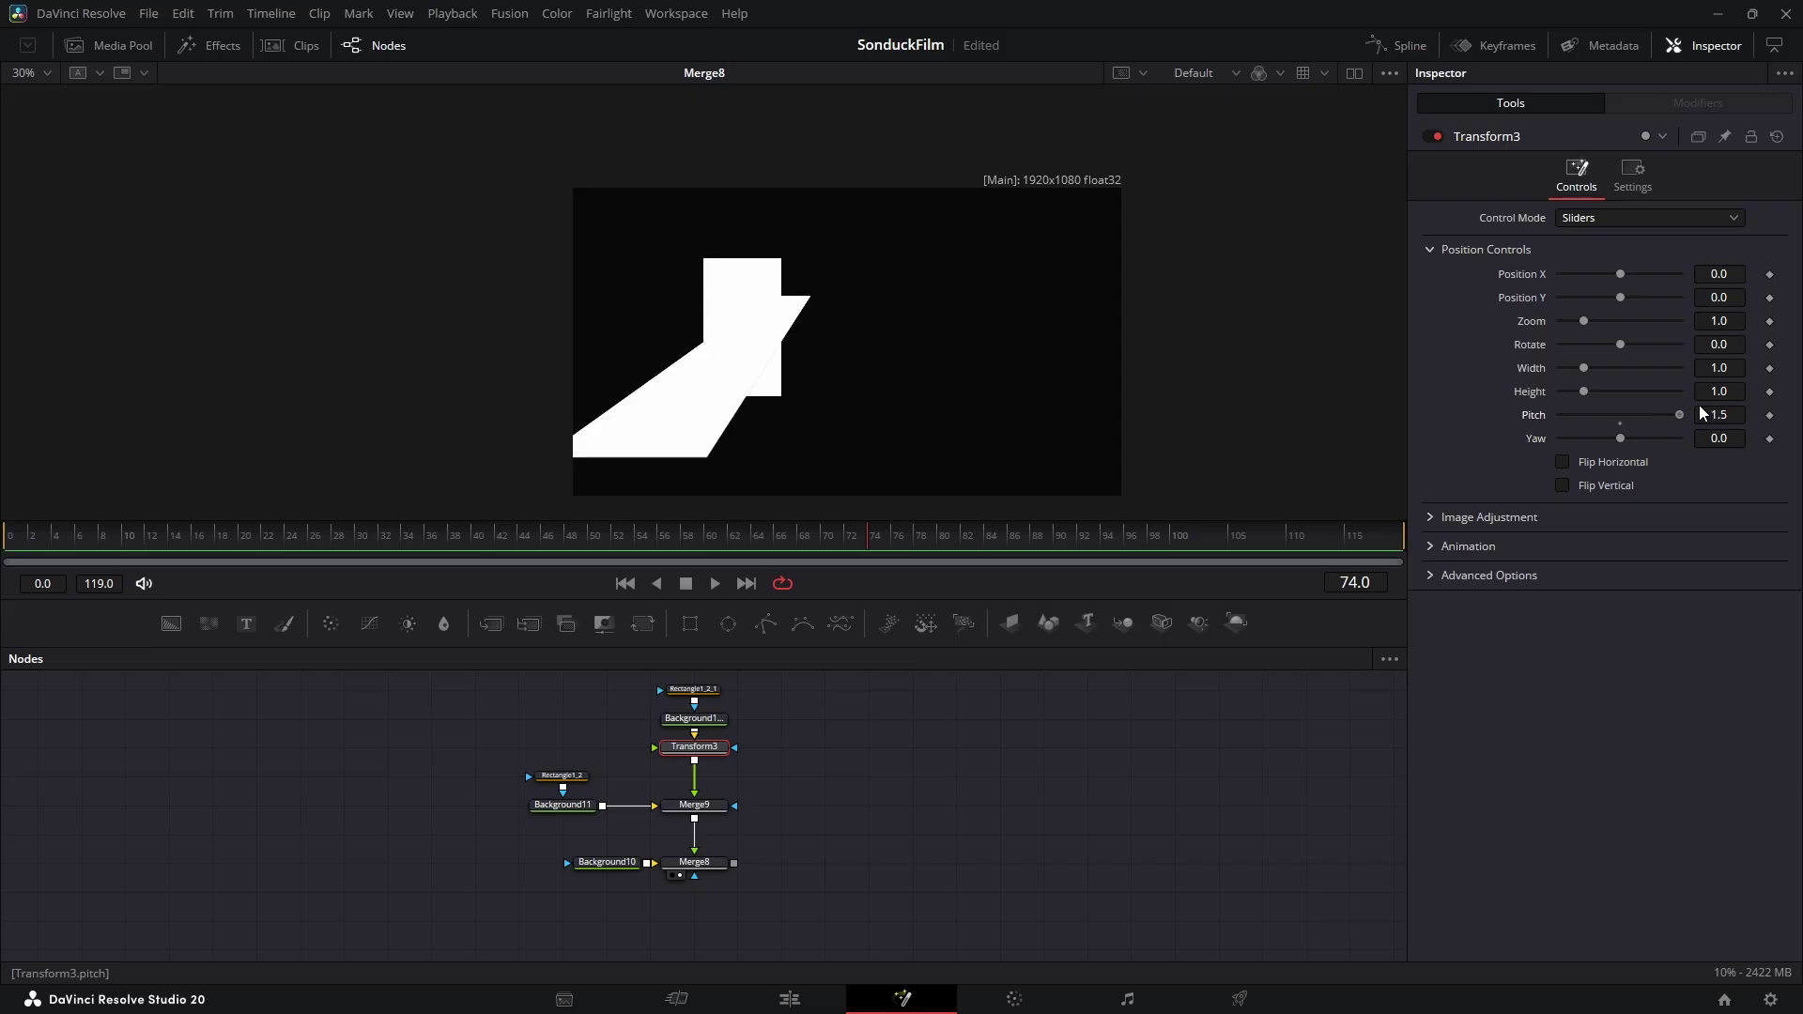
{"action": "left_click", "coordinate": [1563, 461]}
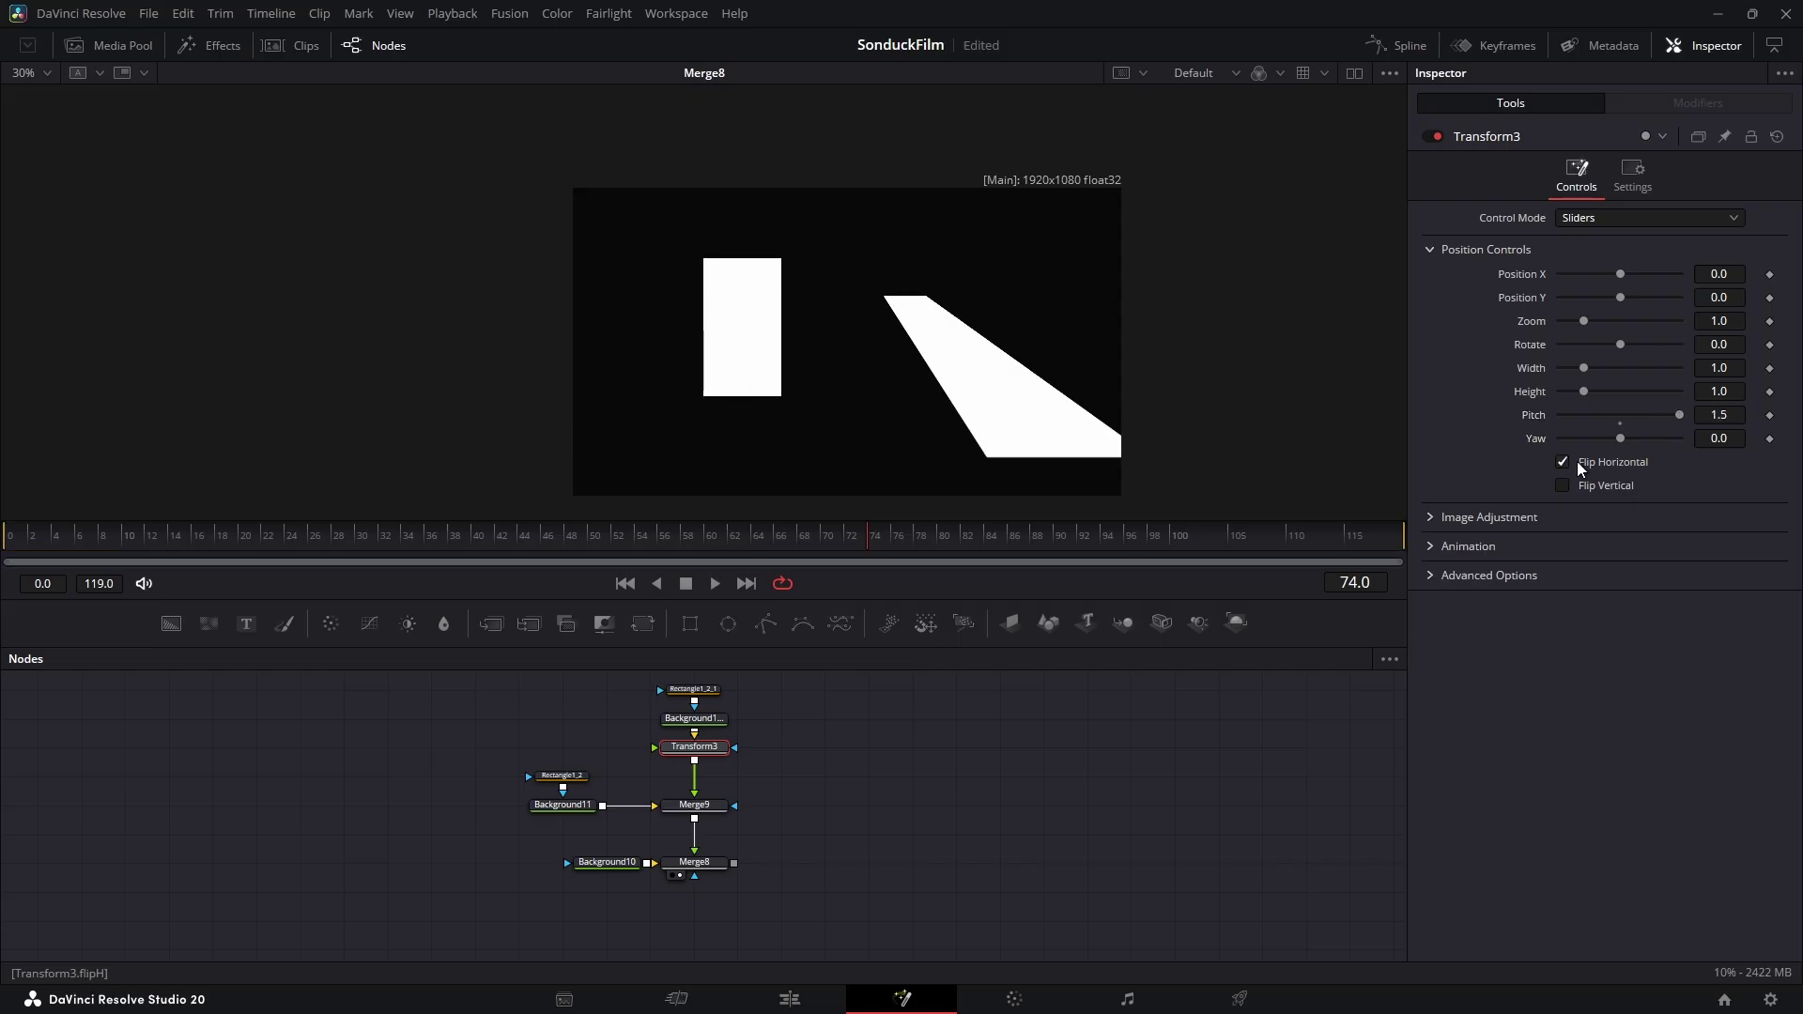
{"action": "left_click_drag", "start_coordinate": [1730, 274], "coordinate": [1401, 307]}
{"action": "left_click_drag", "start_coordinate": [1742, 298], "coordinate": [1431, 307]}
{"action": "left_click", "coordinate": [711, 692]}
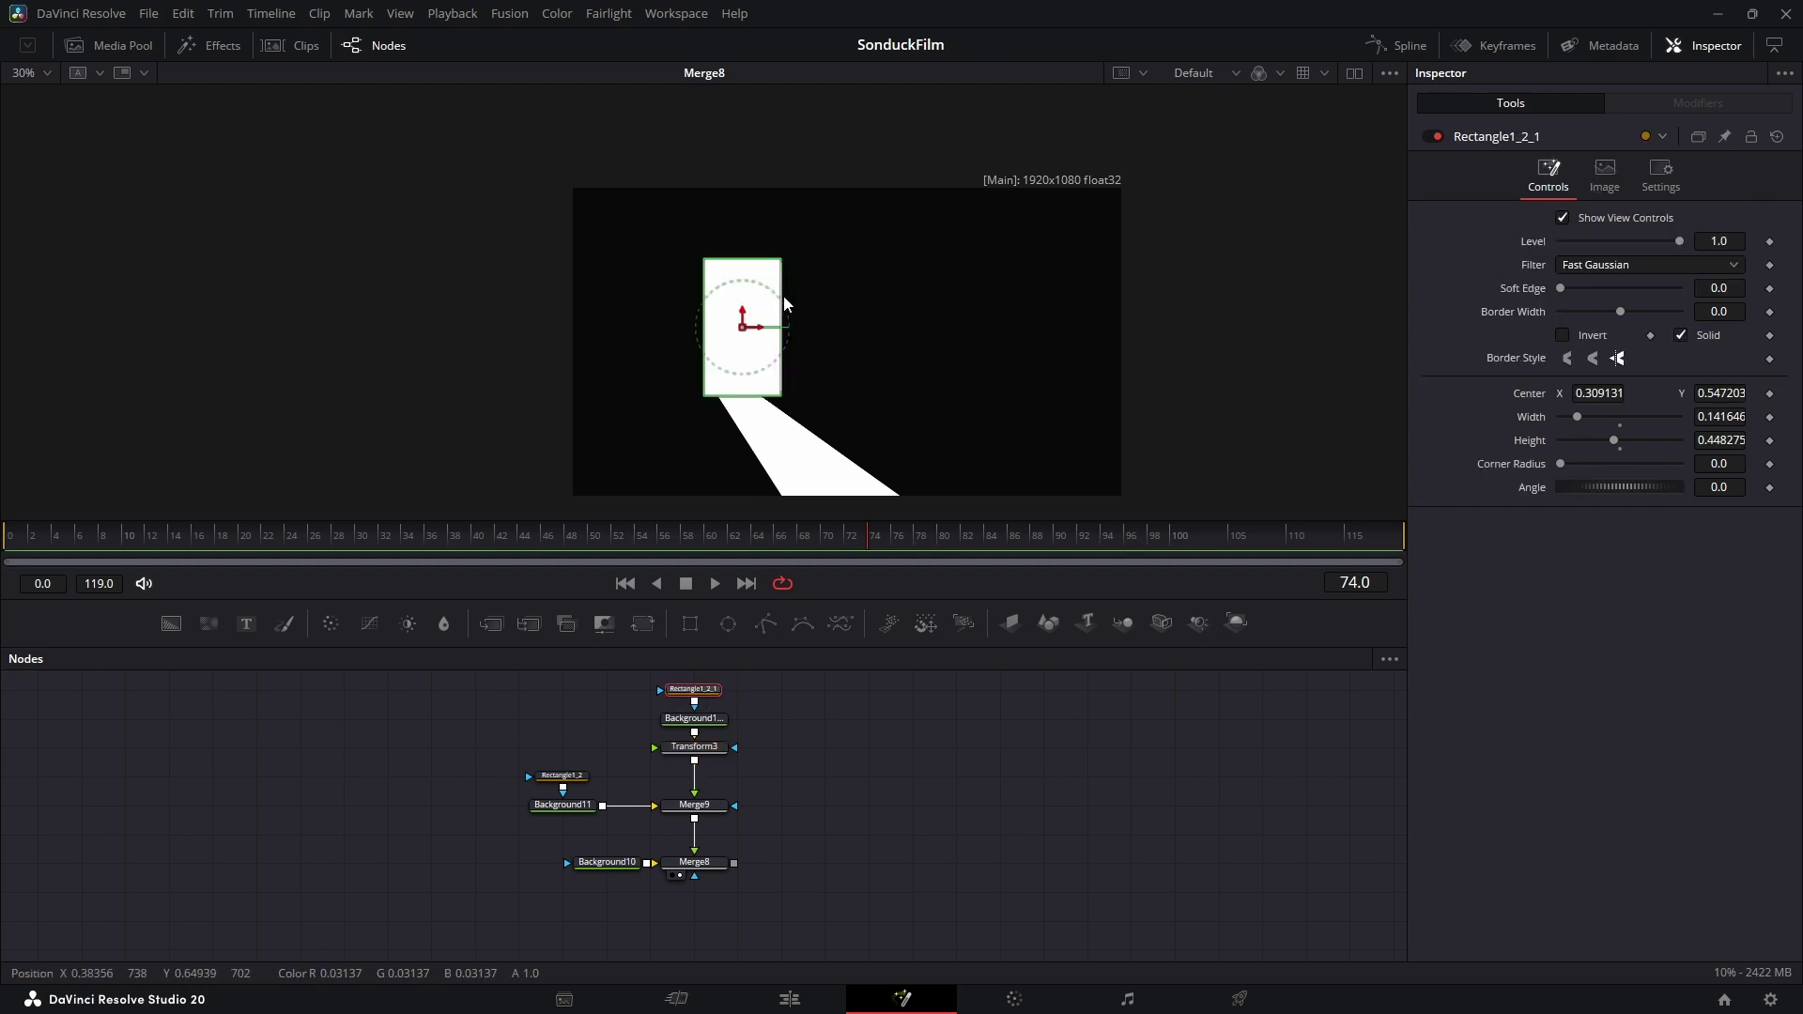
{"action": "left_click_drag", "start_coordinate": [784, 297], "coordinate": [799, 297]}
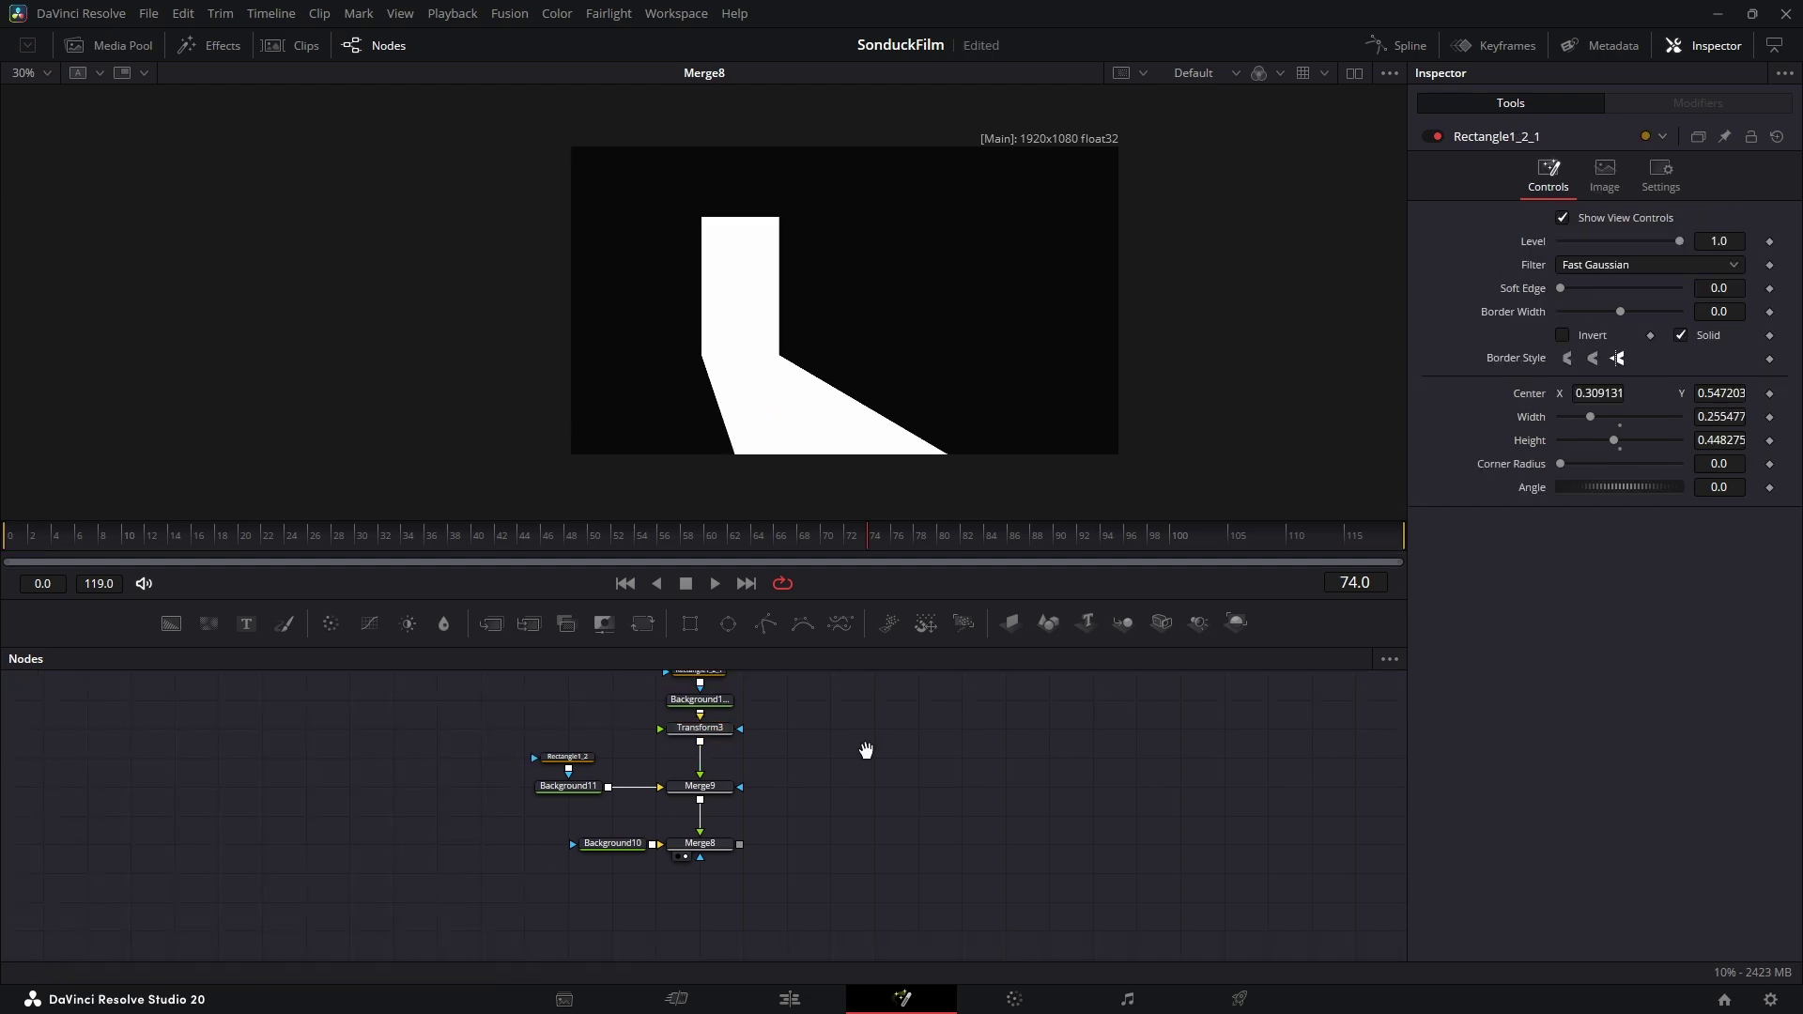
Step: Change Background1 in the two-planet composition to a Gradient fill and place its linear gradient handles over the lower planet's lit edge
{"action": "left_click_drag", "start_coordinate": [865, 753], "coordinate": [824, 818]}
{"action": "scroll", "coordinate": [918, 779], "scroll_direction": "down", "scroll_amount": 4}
{"action": "left_click_drag", "start_coordinate": [913, 782], "coordinate": [776, 918]}
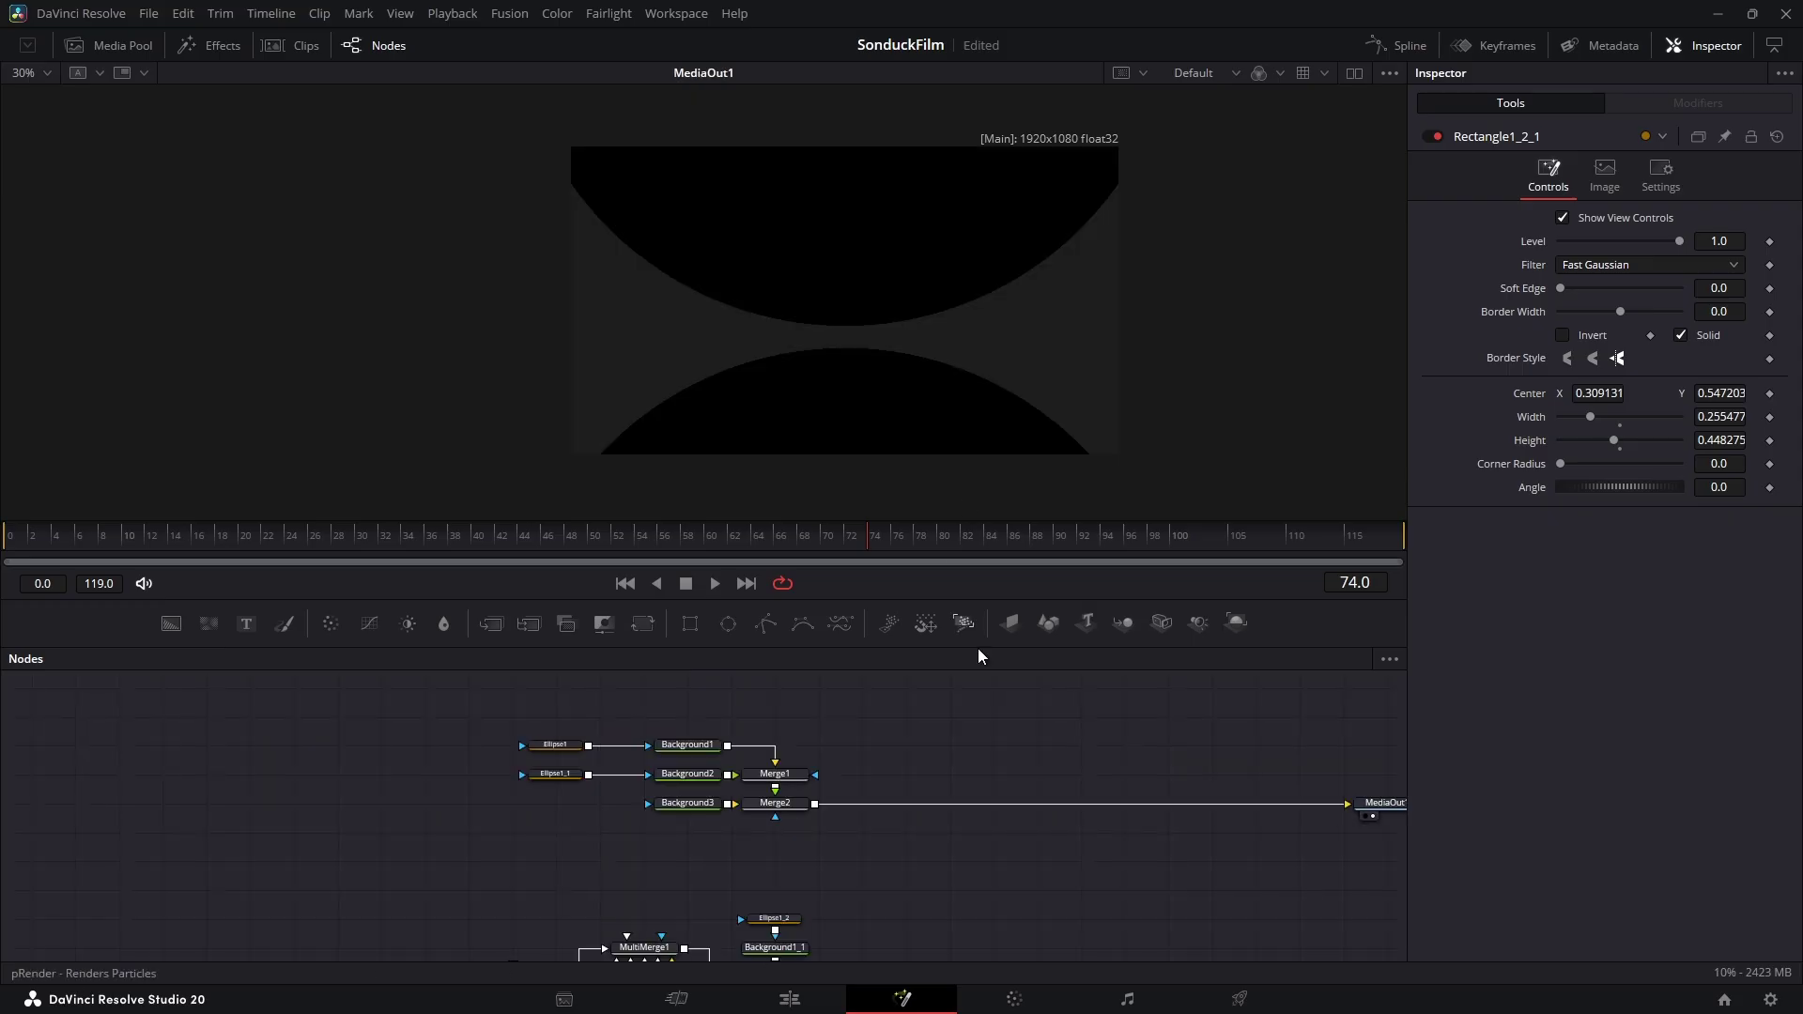
{"action": "left_click_drag", "start_coordinate": [896, 750], "coordinate": [947, 772]}
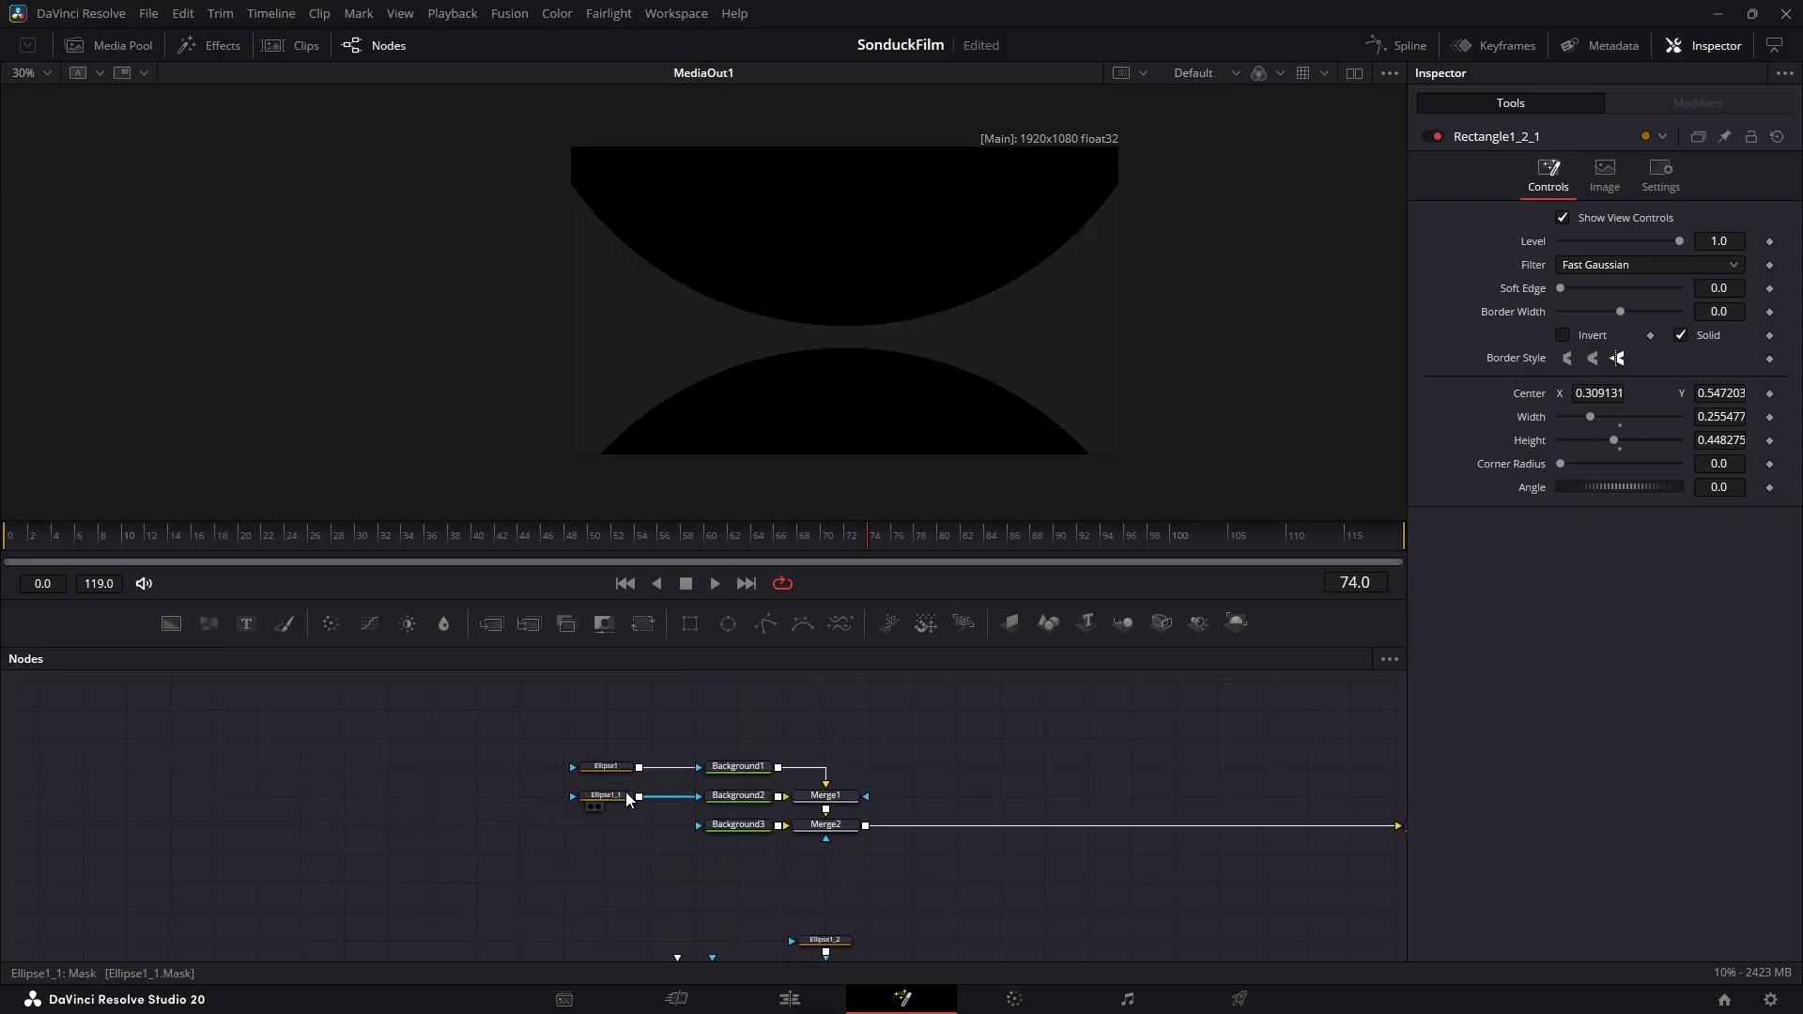
{"action": "left_click", "coordinate": [723, 772]}
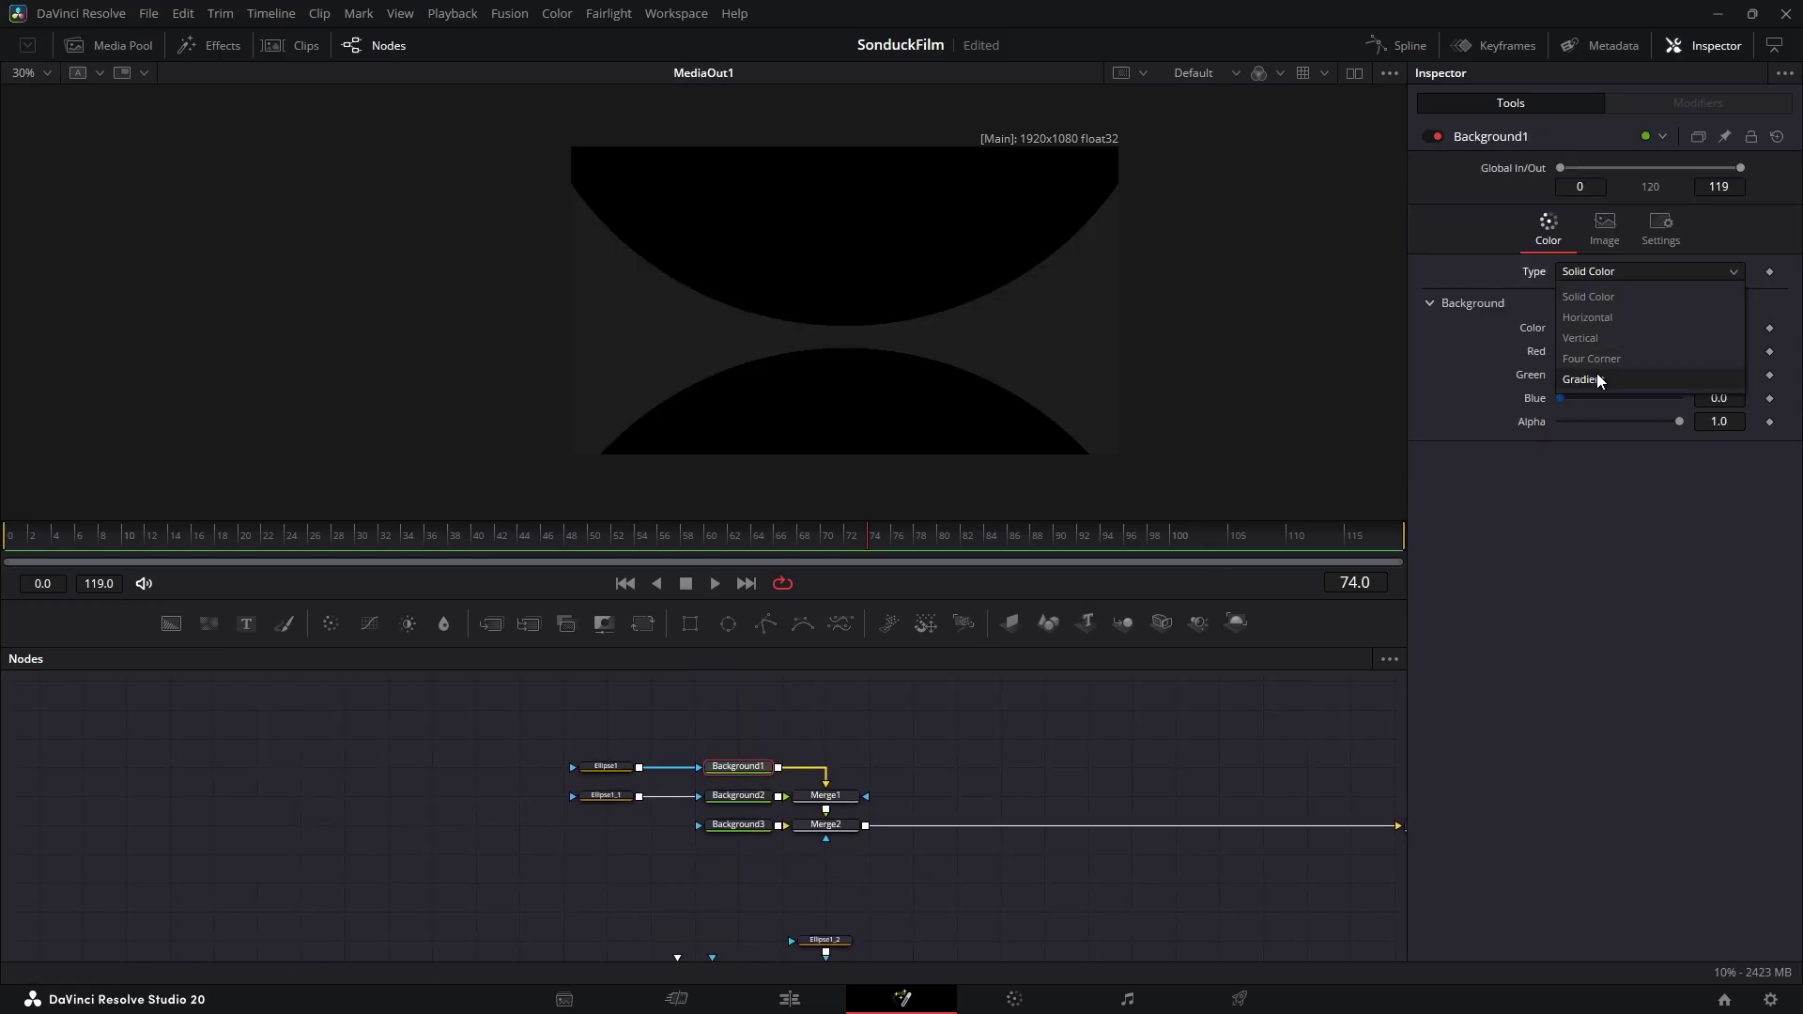
{"action": "left_click", "coordinate": [1597, 379]}
{"action": "left_click_drag", "start_coordinate": [1117, 302], "coordinate": [747, 361]}
{"action": "left_click_drag", "start_coordinate": [570, 300], "coordinate": [771, 444]}
{"action": "left_click_drag", "start_coordinate": [748, 361], "coordinate": [740, 352]}
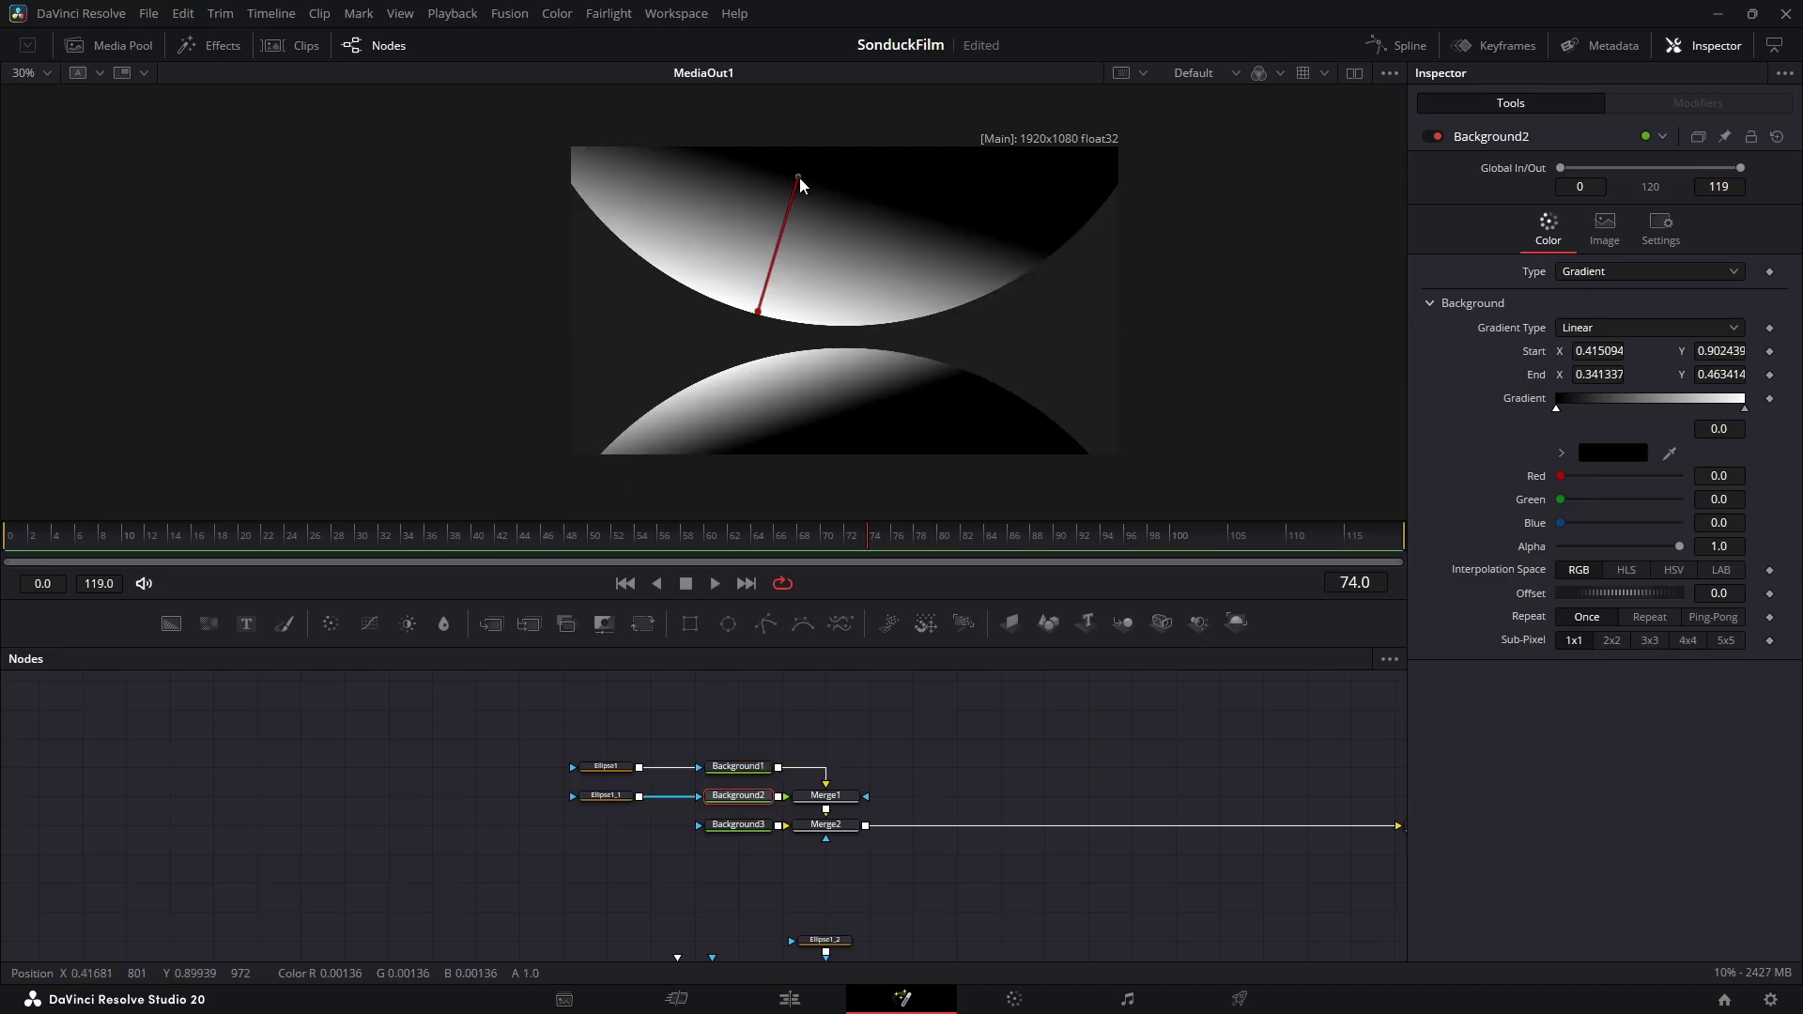
Step: Move Background2's gradient start to about X 0.408, Y 0.826 and set its end color to dark gray #2f2f2f
{"action": "left_click_drag", "start_coordinate": [798, 178], "coordinate": [794, 200]}
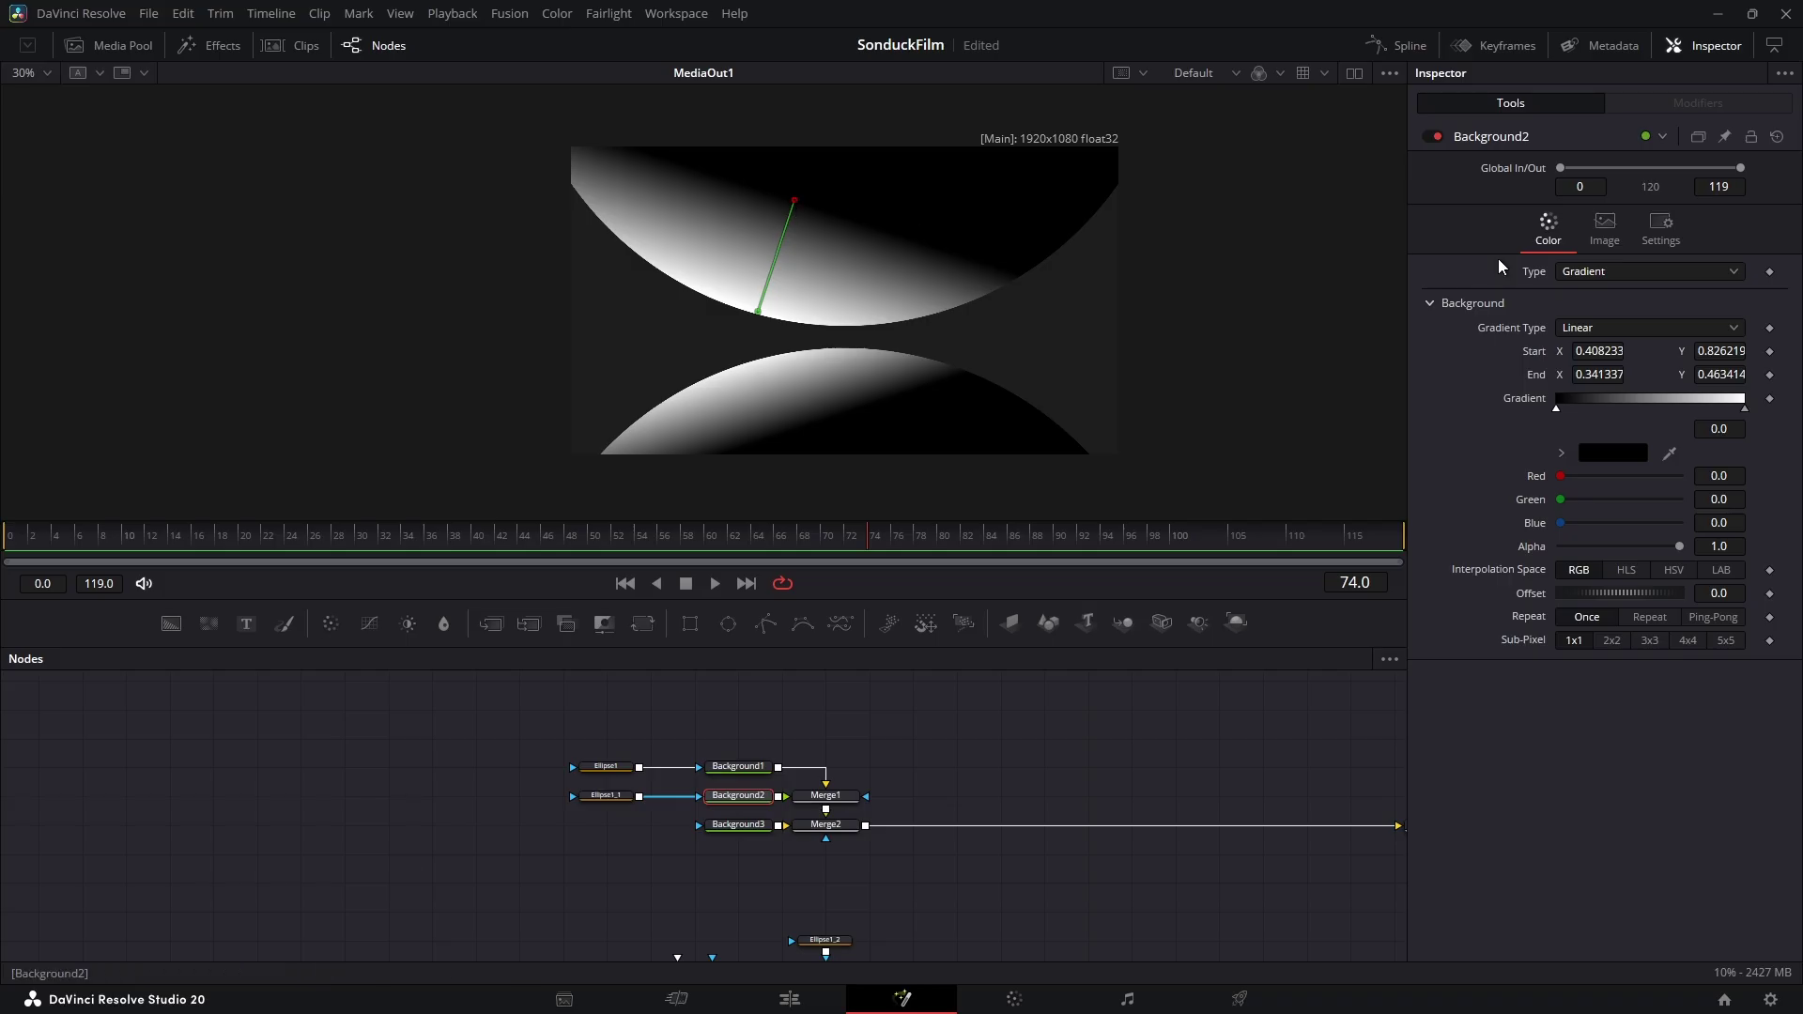
{"action": "left_click", "coordinate": [1745, 409]}
{"action": "left_click", "coordinate": [1634, 456]}
{"action": "left_click_drag", "start_coordinate": [1119, 485], "coordinate": [1127, 492]}
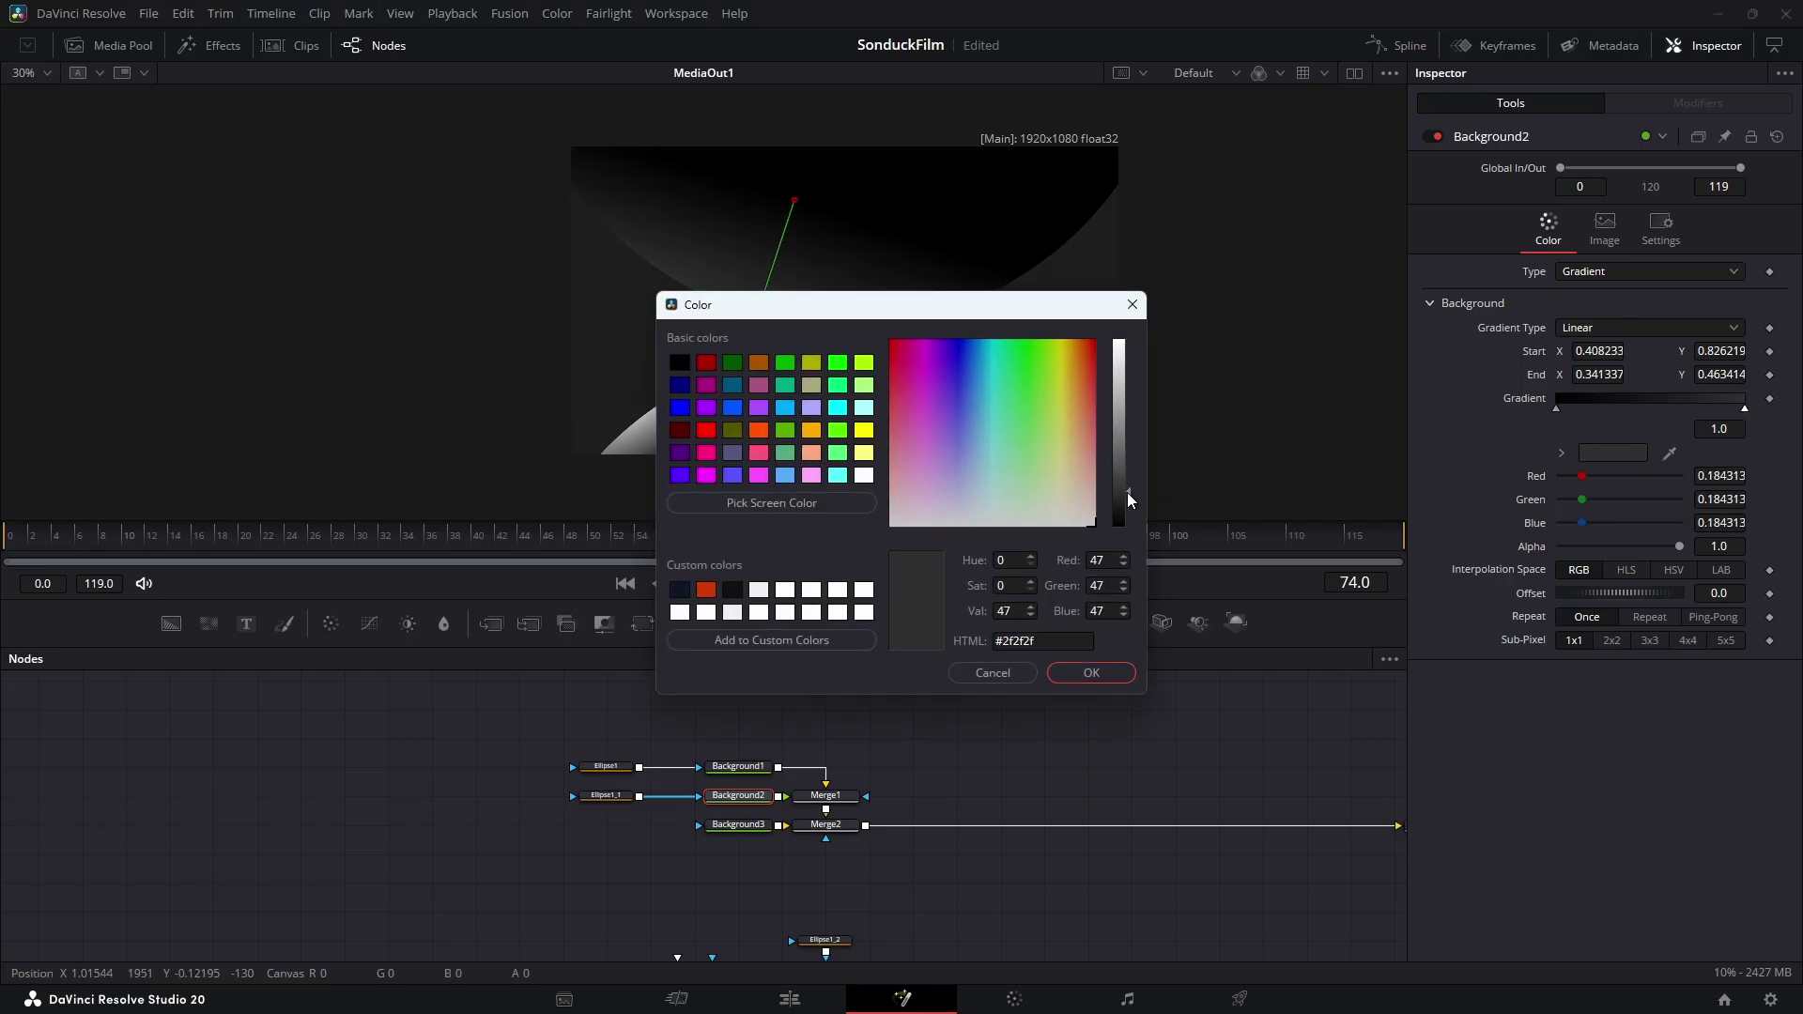
{"action": "left_click", "coordinate": [1091, 674]}
Step: Show Merge3 in the viewer and give Background1_1 a linear gradient from about 0.528, 0.088 to 0.633, 0.909
{"action": "scroll", "coordinate": [842, 780], "scroll_direction": "down", "scroll_amount": 5}
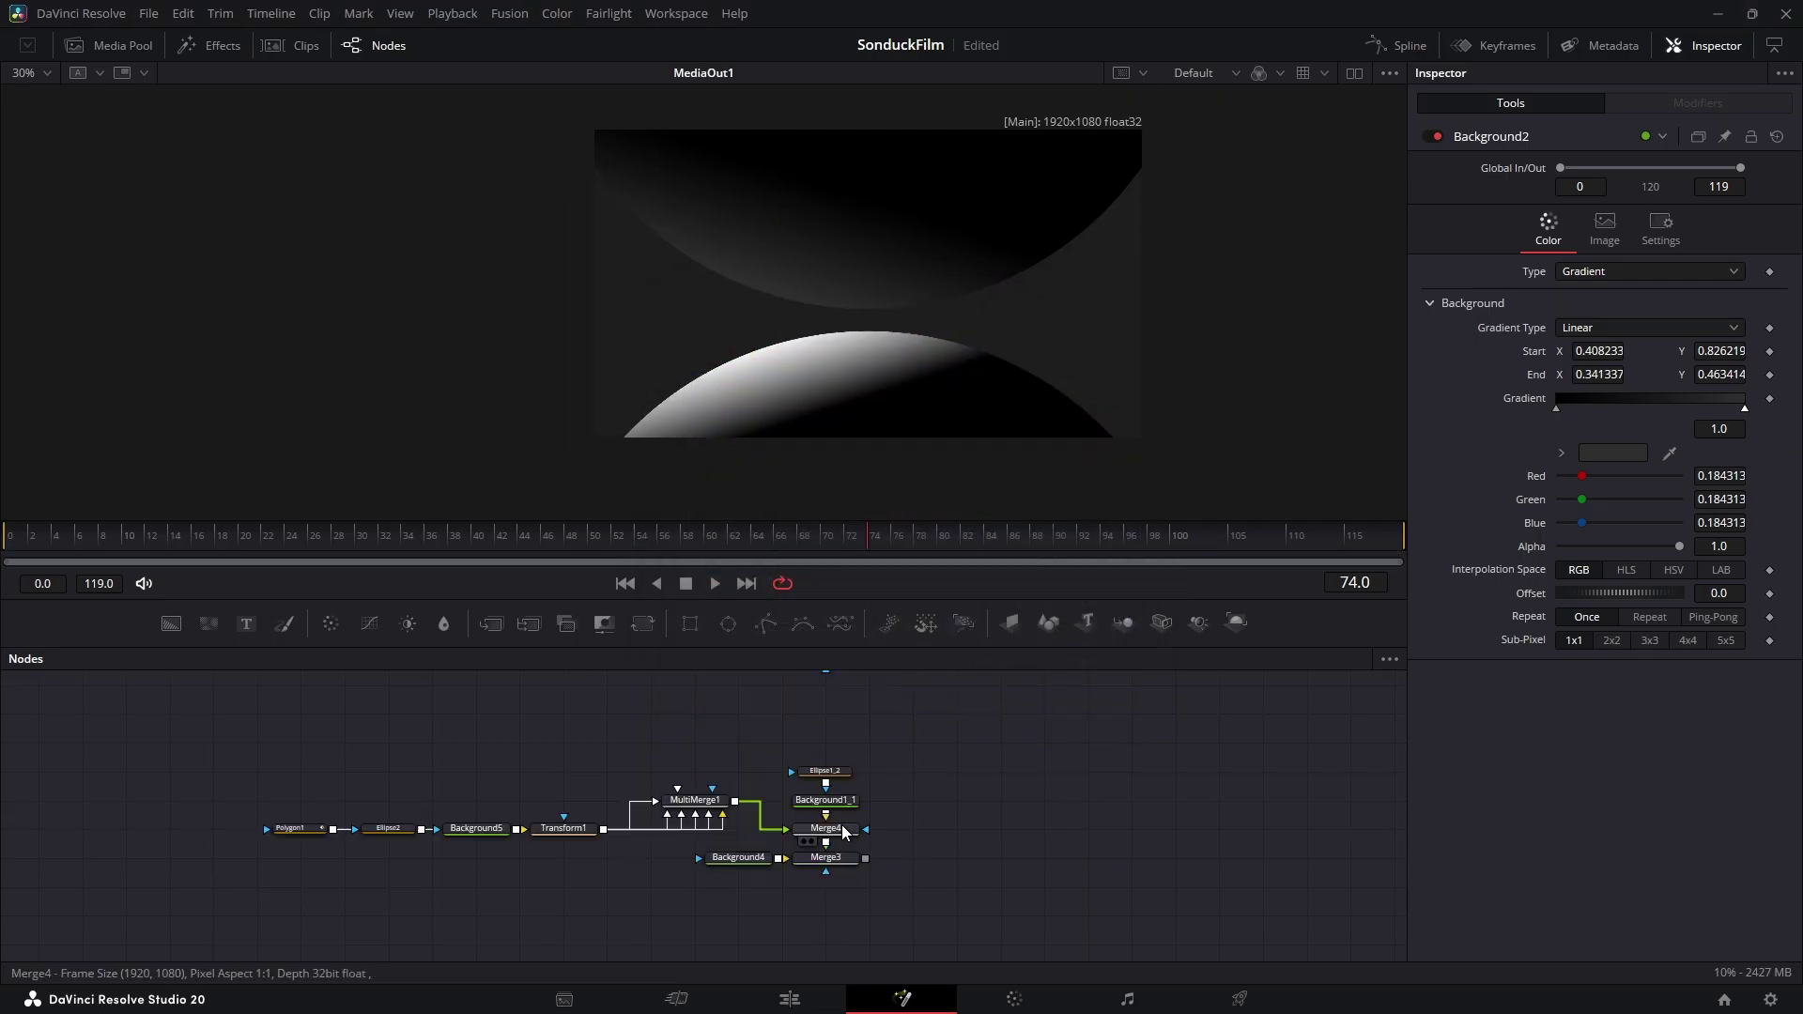
{"action": "left_click_drag", "start_coordinate": [837, 861], "coordinate": [812, 272]}
{"action": "left_click", "coordinate": [830, 801]}
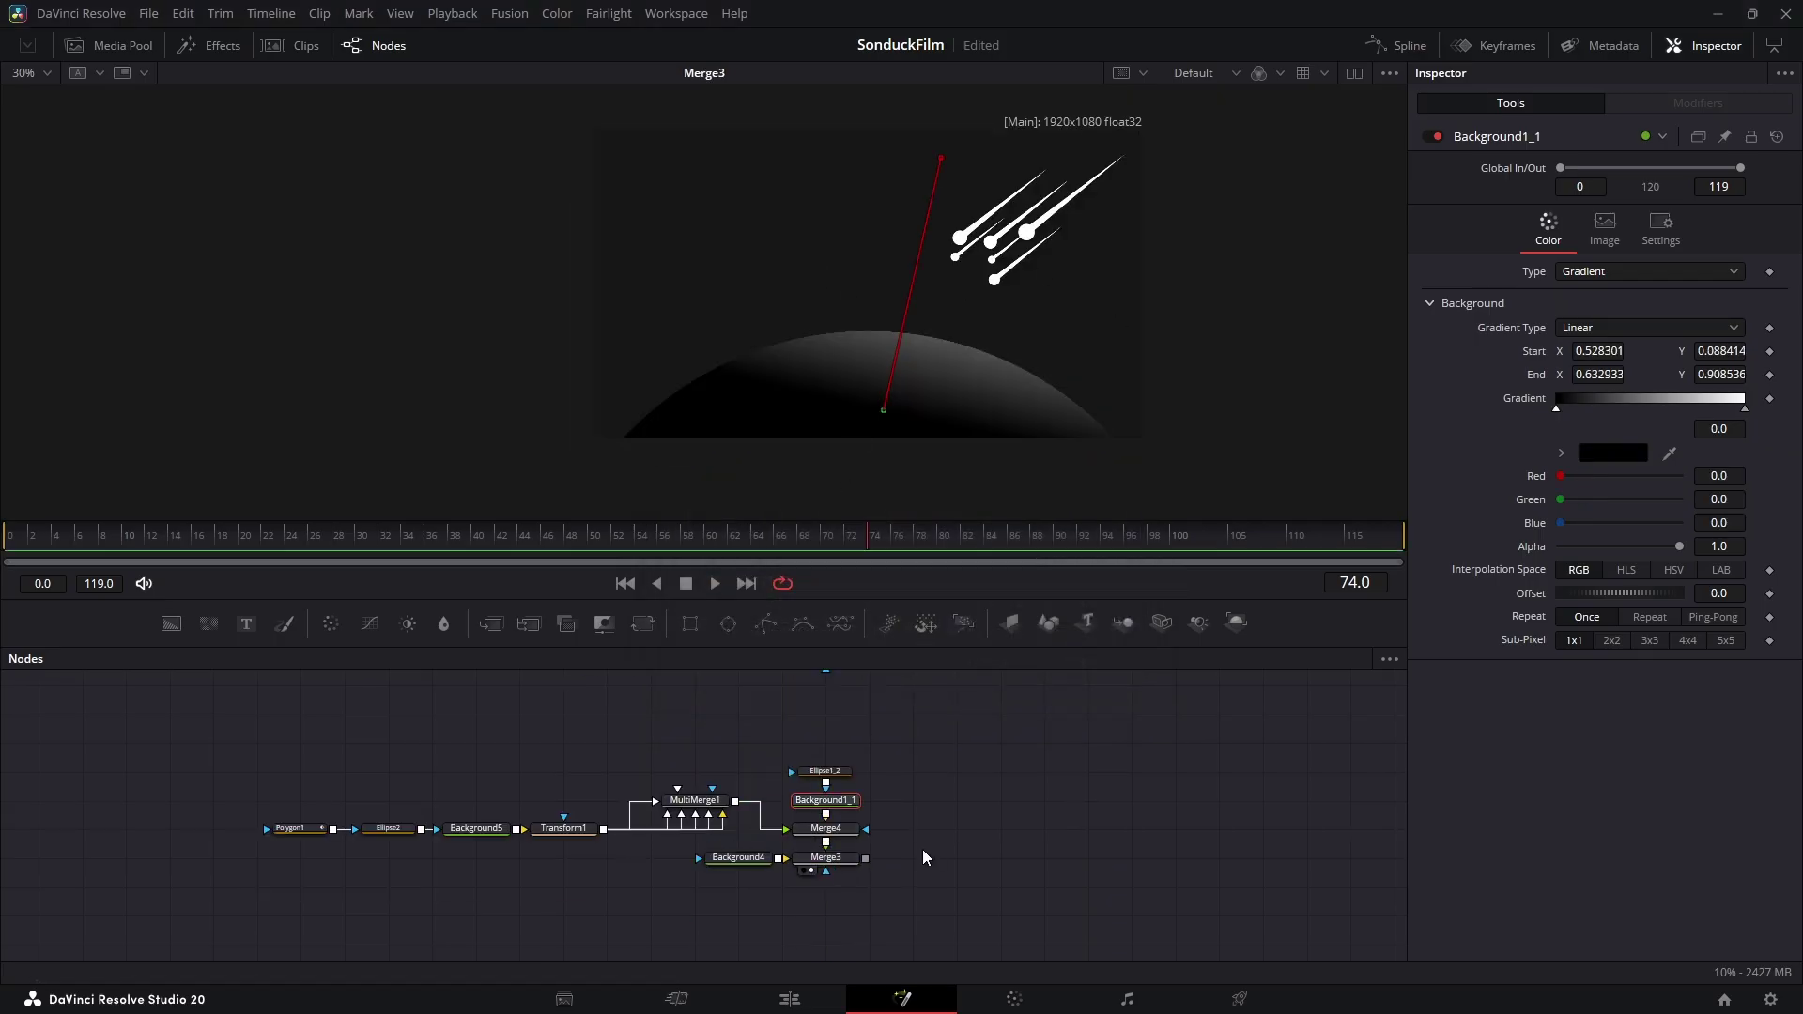
Step: Darken Background4's solid color to #101010
{"action": "left_click", "coordinate": [747, 858]}
{"action": "left_click", "coordinate": [1618, 328]}
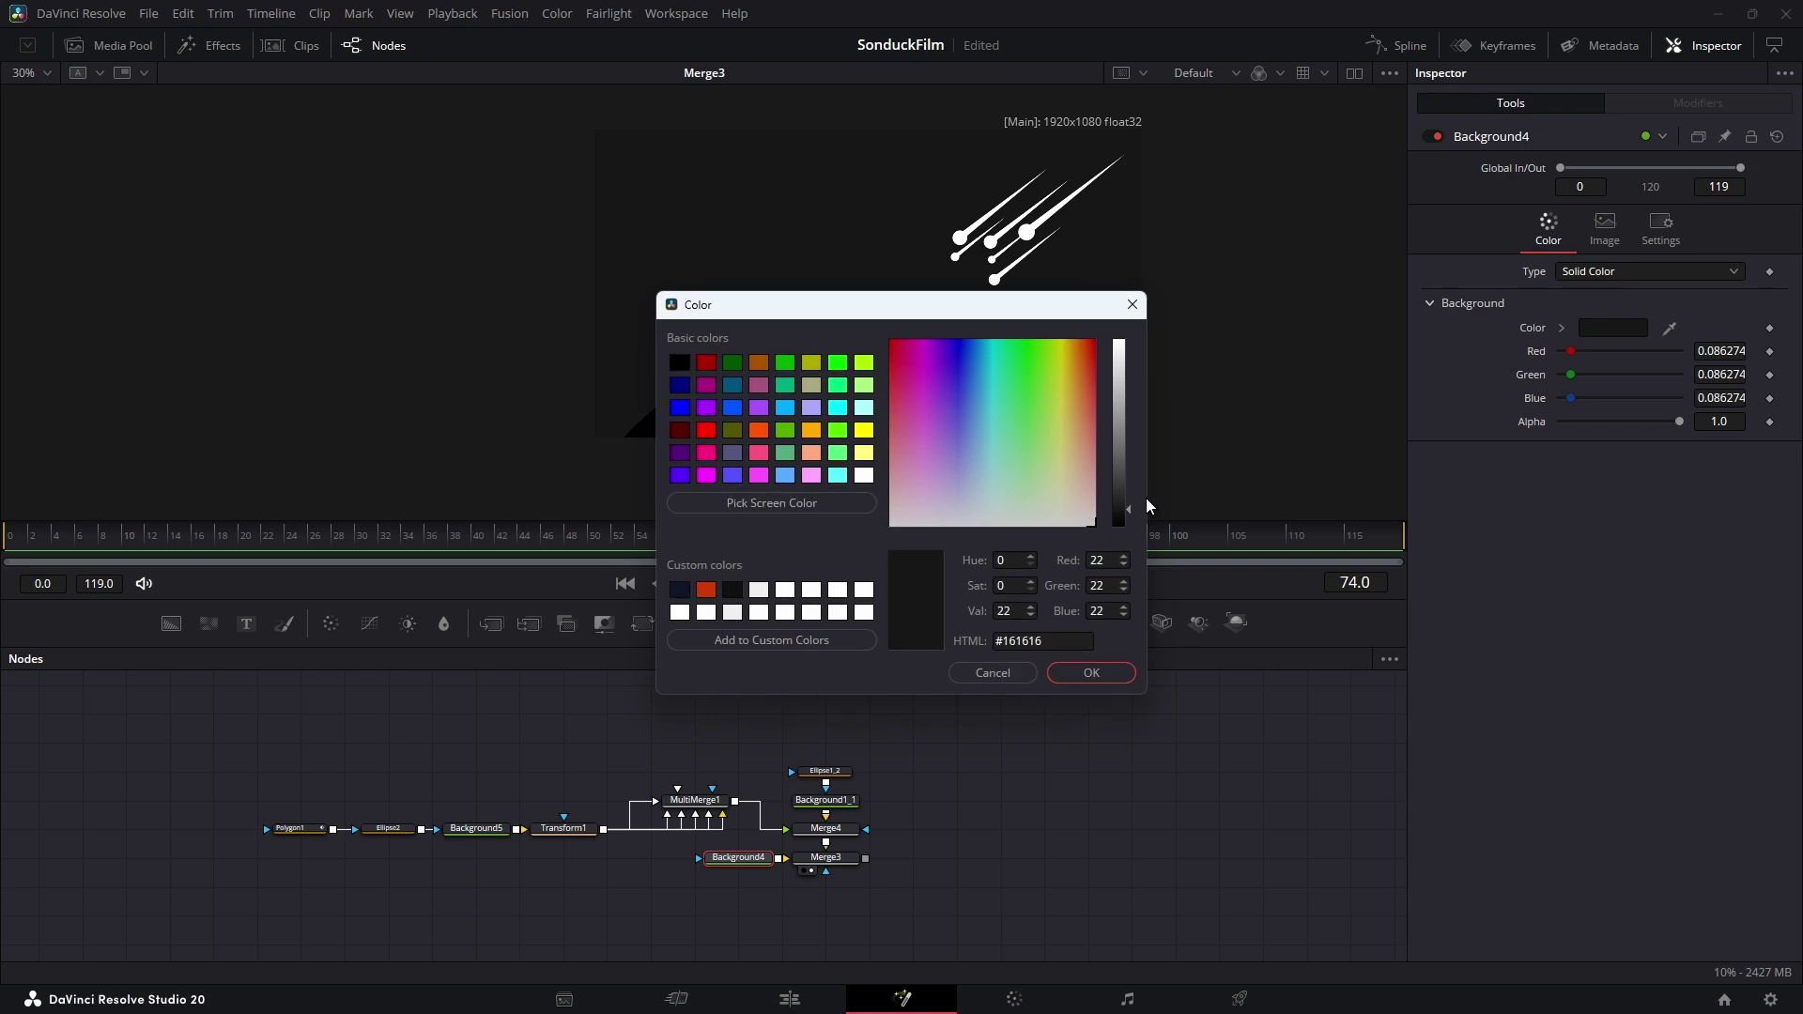
{"action": "left_click_drag", "start_coordinate": [1129, 509], "coordinate": [1127, 516]}
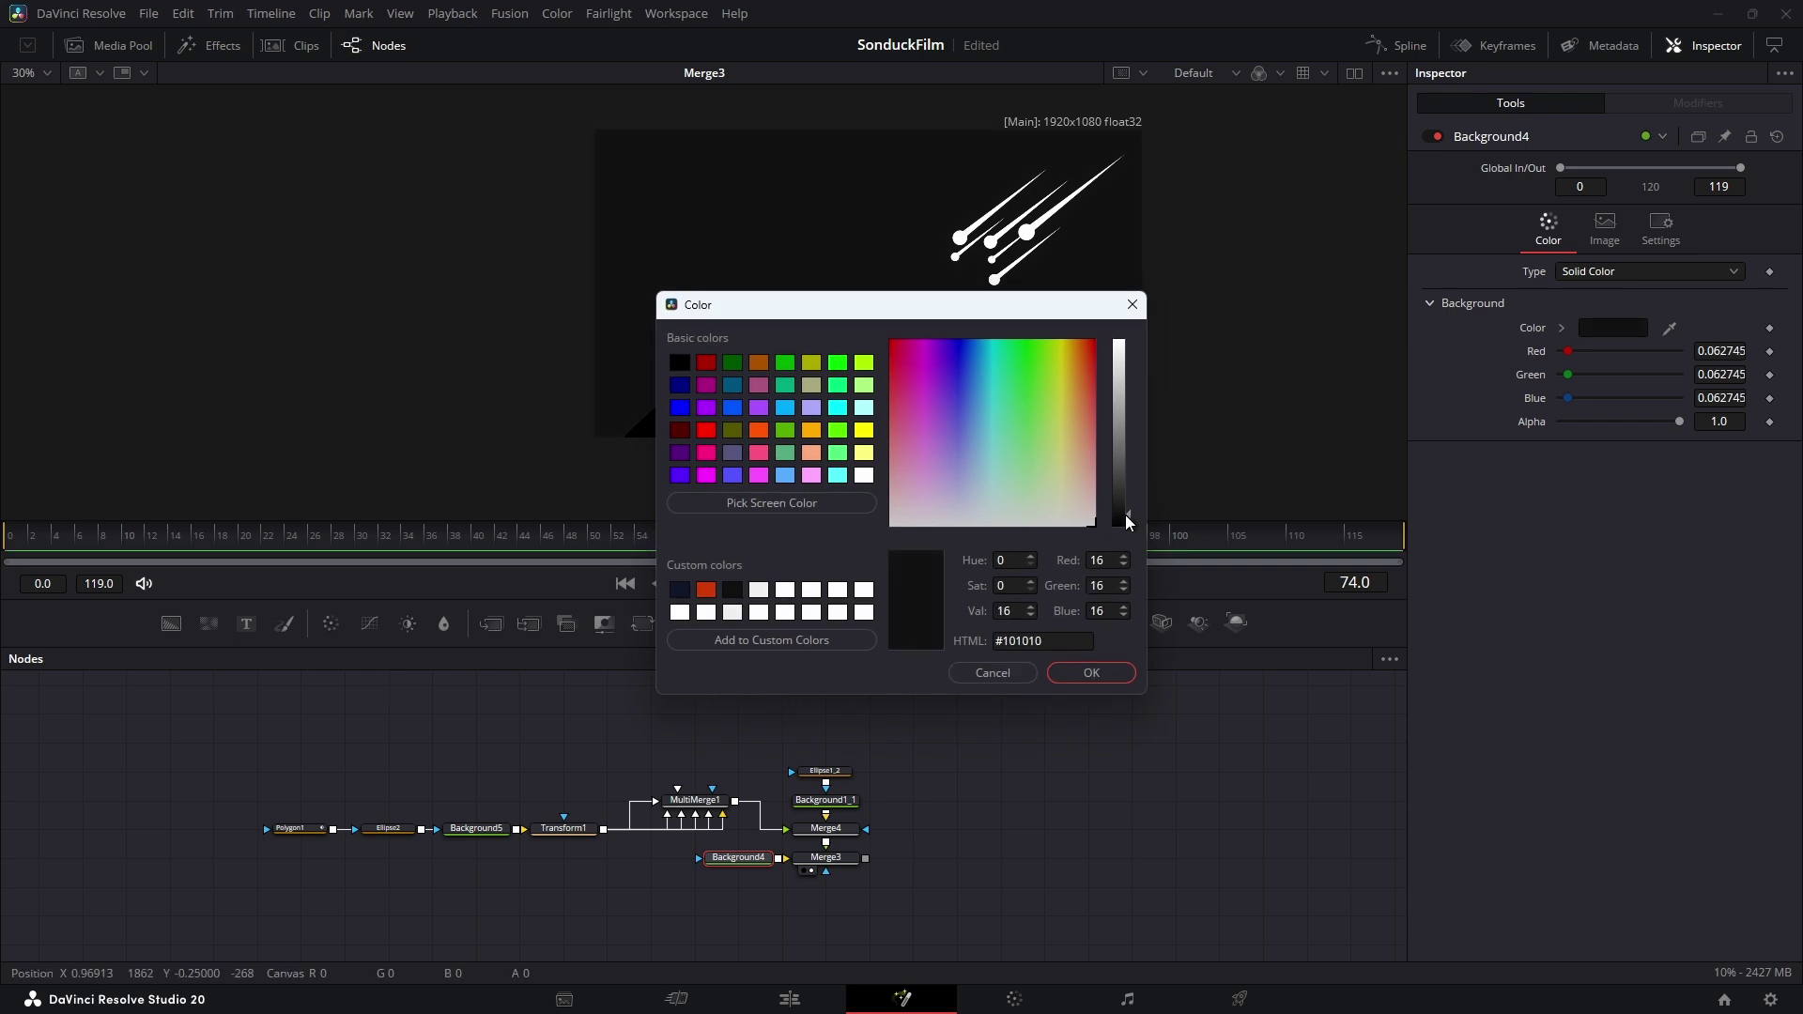
Step: Merge a new Background over Background1_1, masked by an ellipse angled -52 around the meteors, with width about 0.366, height 0.977 and soft edge 0.0961
{"action": "left_click_drag", "start_coordinate": [899, 736], "coordinate": [831, 752]}
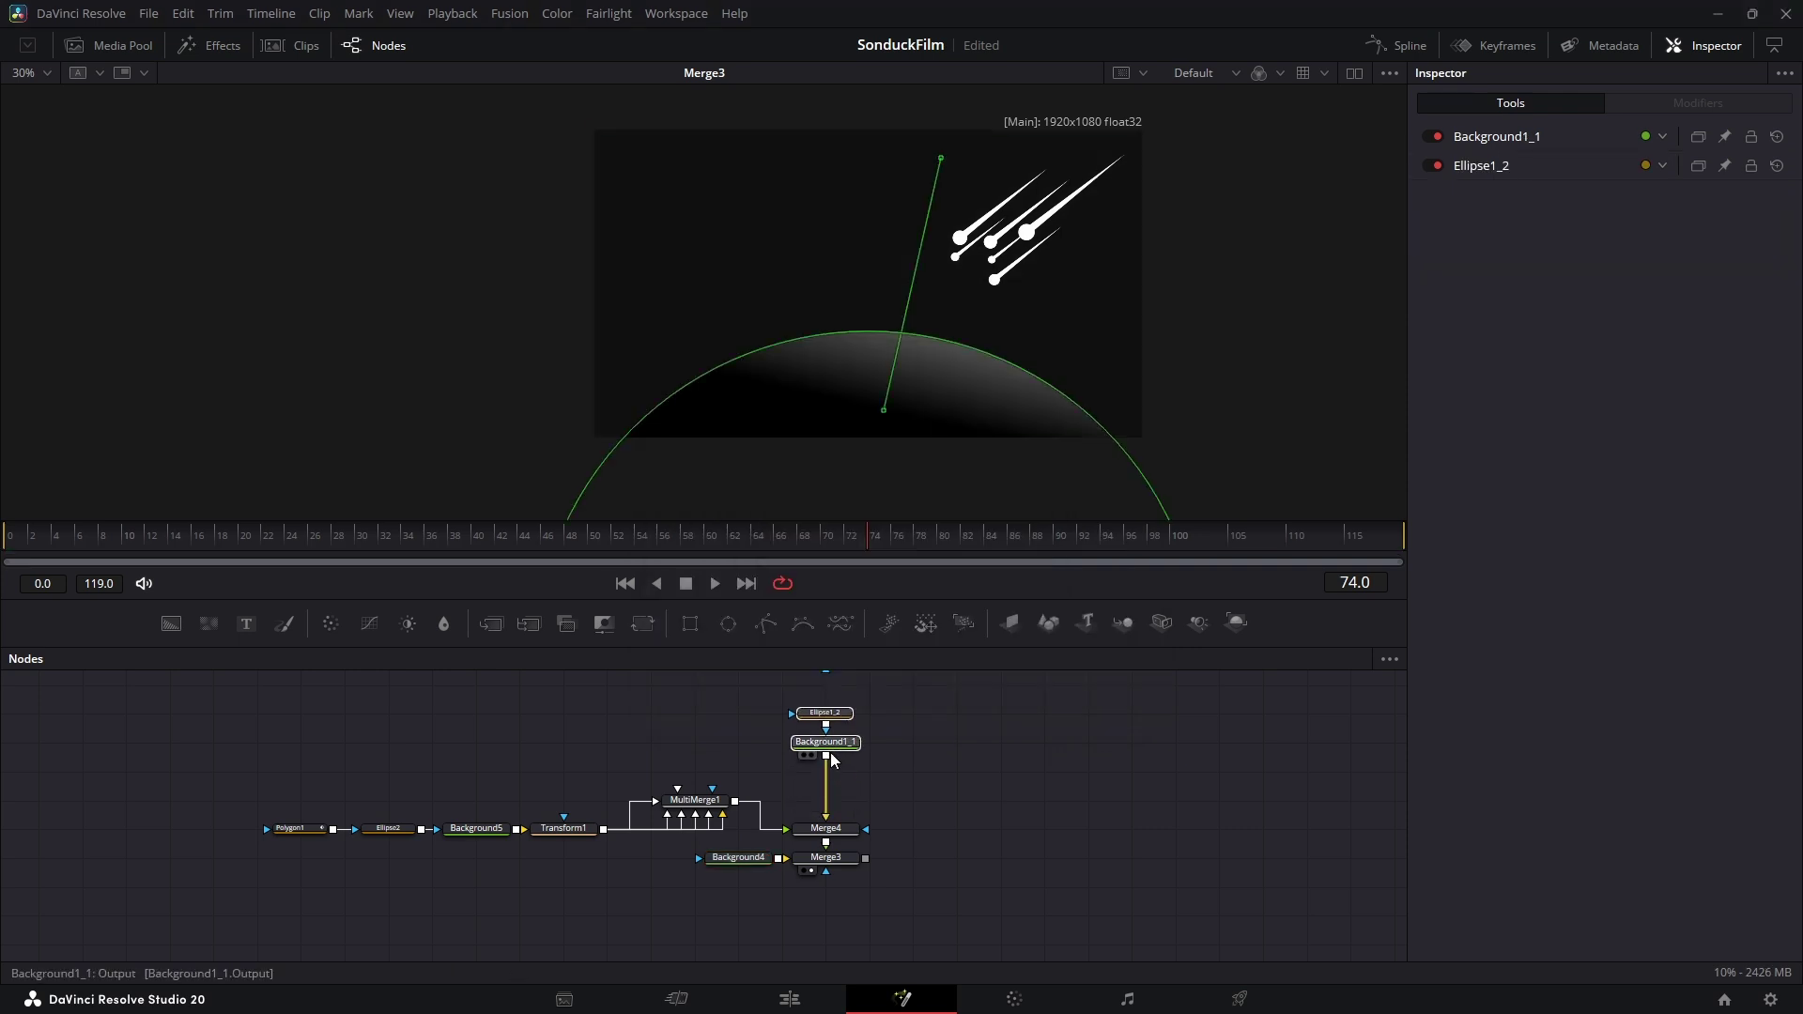
{"action": "left_click", "coordinate": [223, 686]}
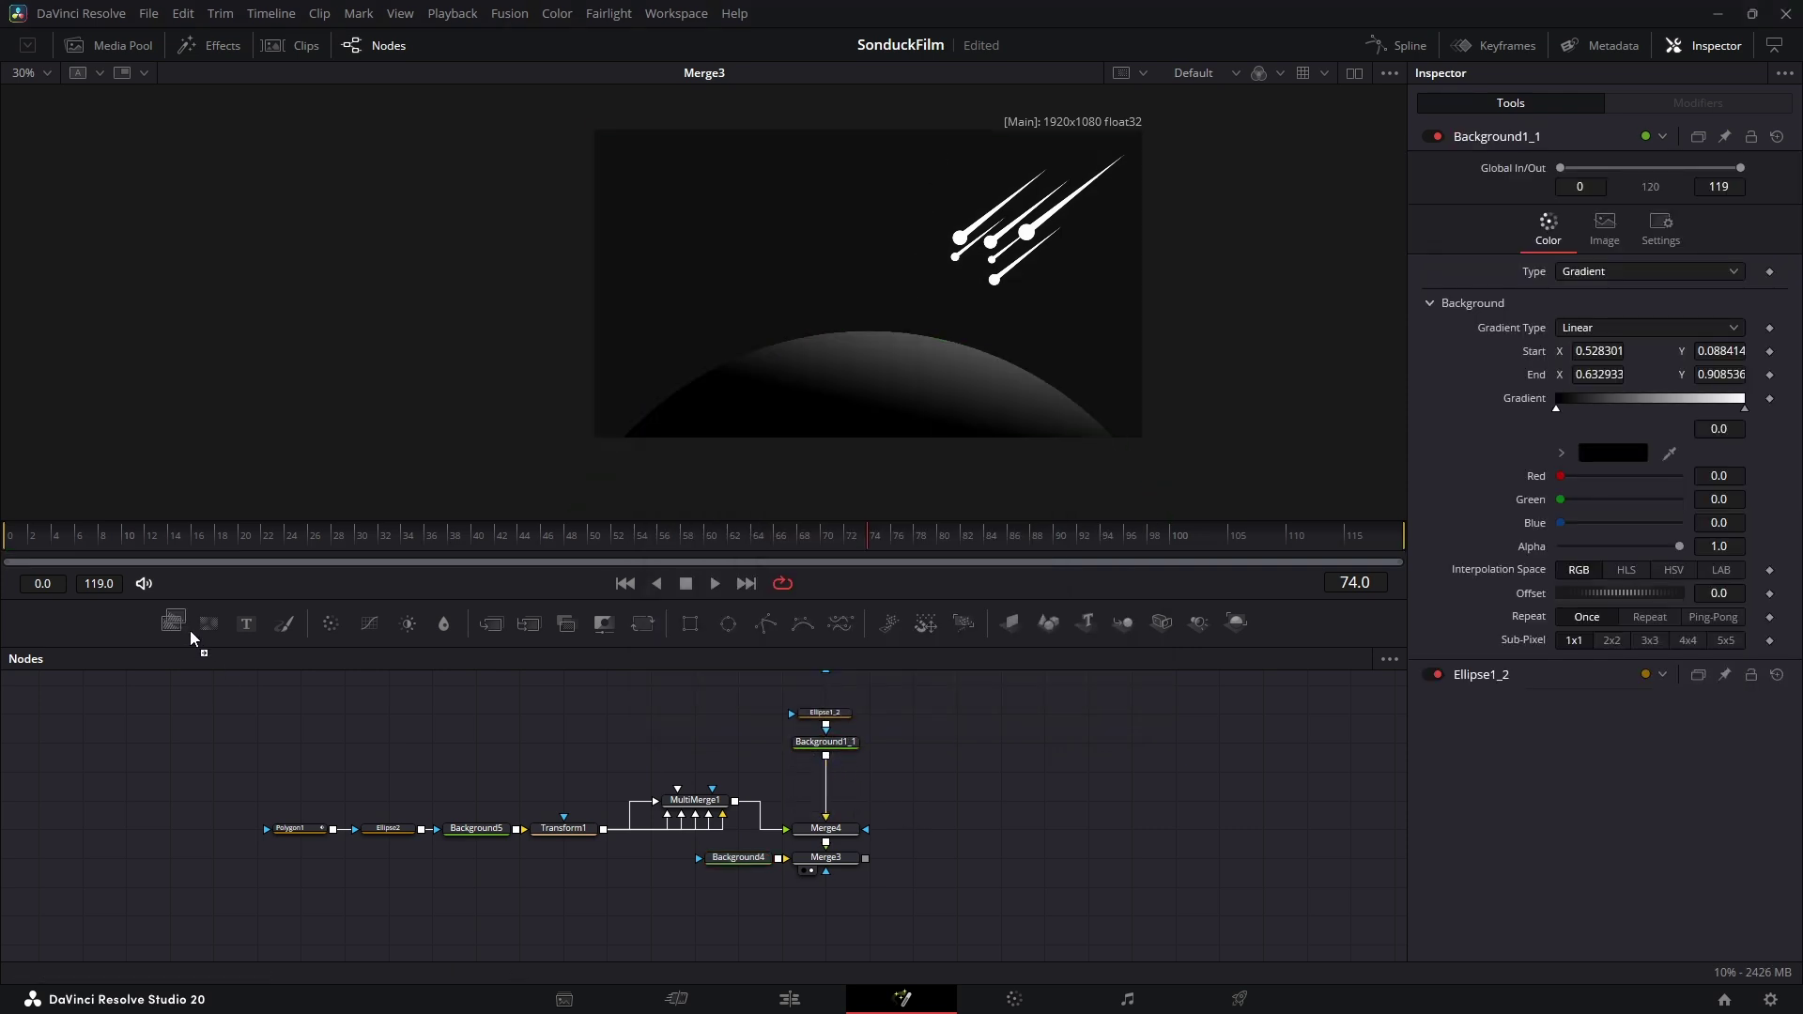
{"action": "left_click_drag", "start_coordinate": [190, 639], "coordinate": [830, 777]}
{"action": "left_click_drag", "start_coordinate": [726, 628], "coordinate": [1027, 785]}
{"action": "left_click_drag", "start_coordinate": [875, 147], "coordinate": [918, 67]}
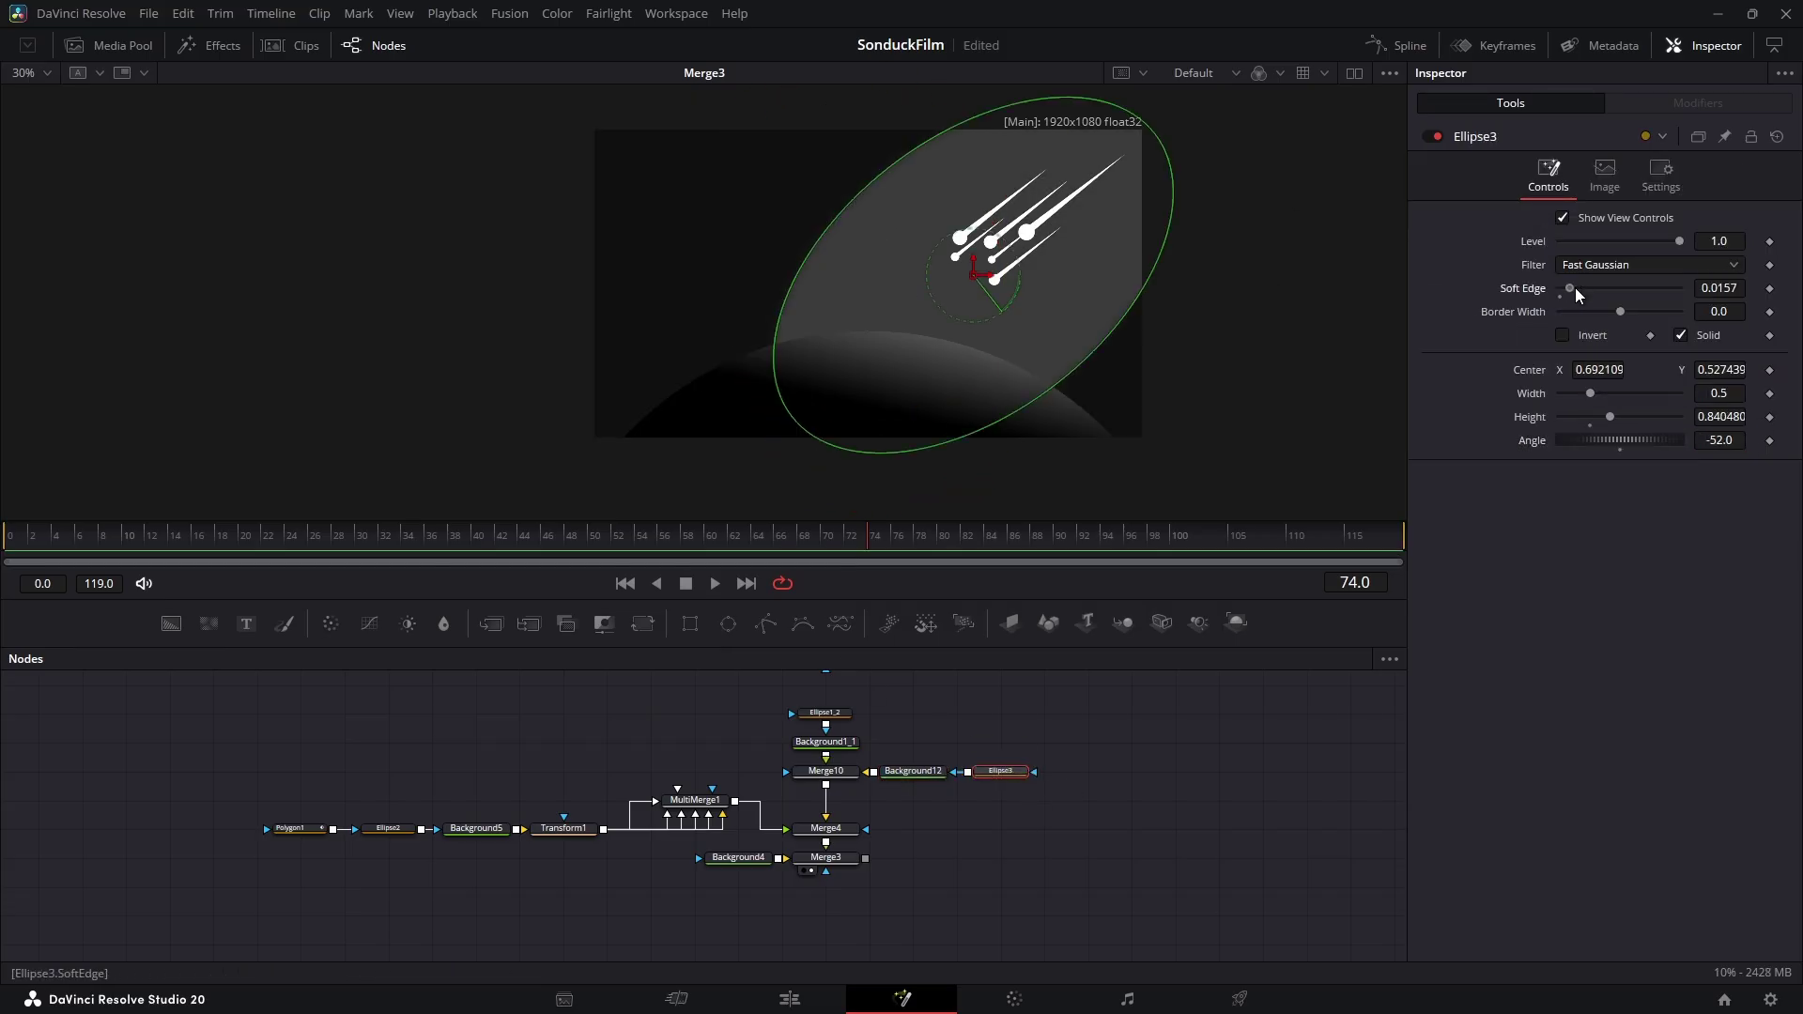
{"action": "left_click_drag", "start_coordinate": [1575, 293], "coordinate": [1635, 295]}
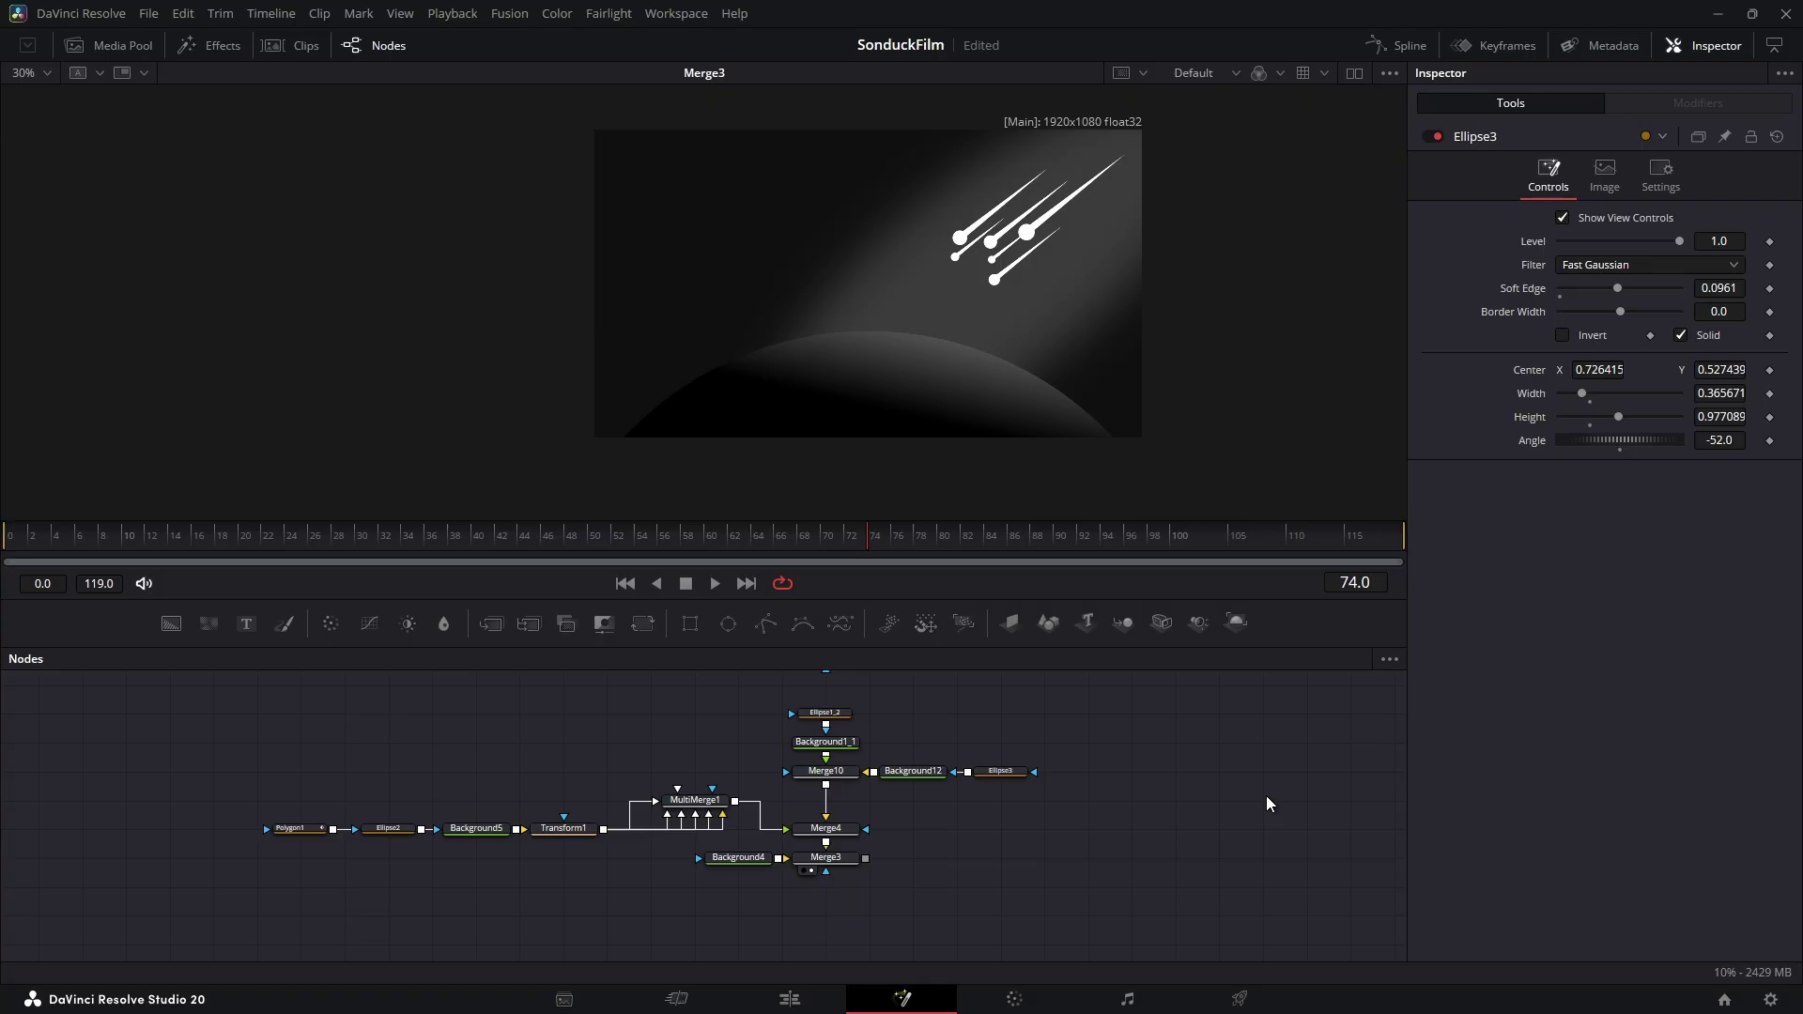
Step: Show Merge5 and change Background9 to a Gradient fill running from the floor's near edge up to the archway
{"action": "left_click_drag", "start_coordinate": [1196, 847], "coordinate": [1003, 696]}
{"action": "left_click_drag", "start_coordinate": [1035, 842], "coordinate": [926, 697]}
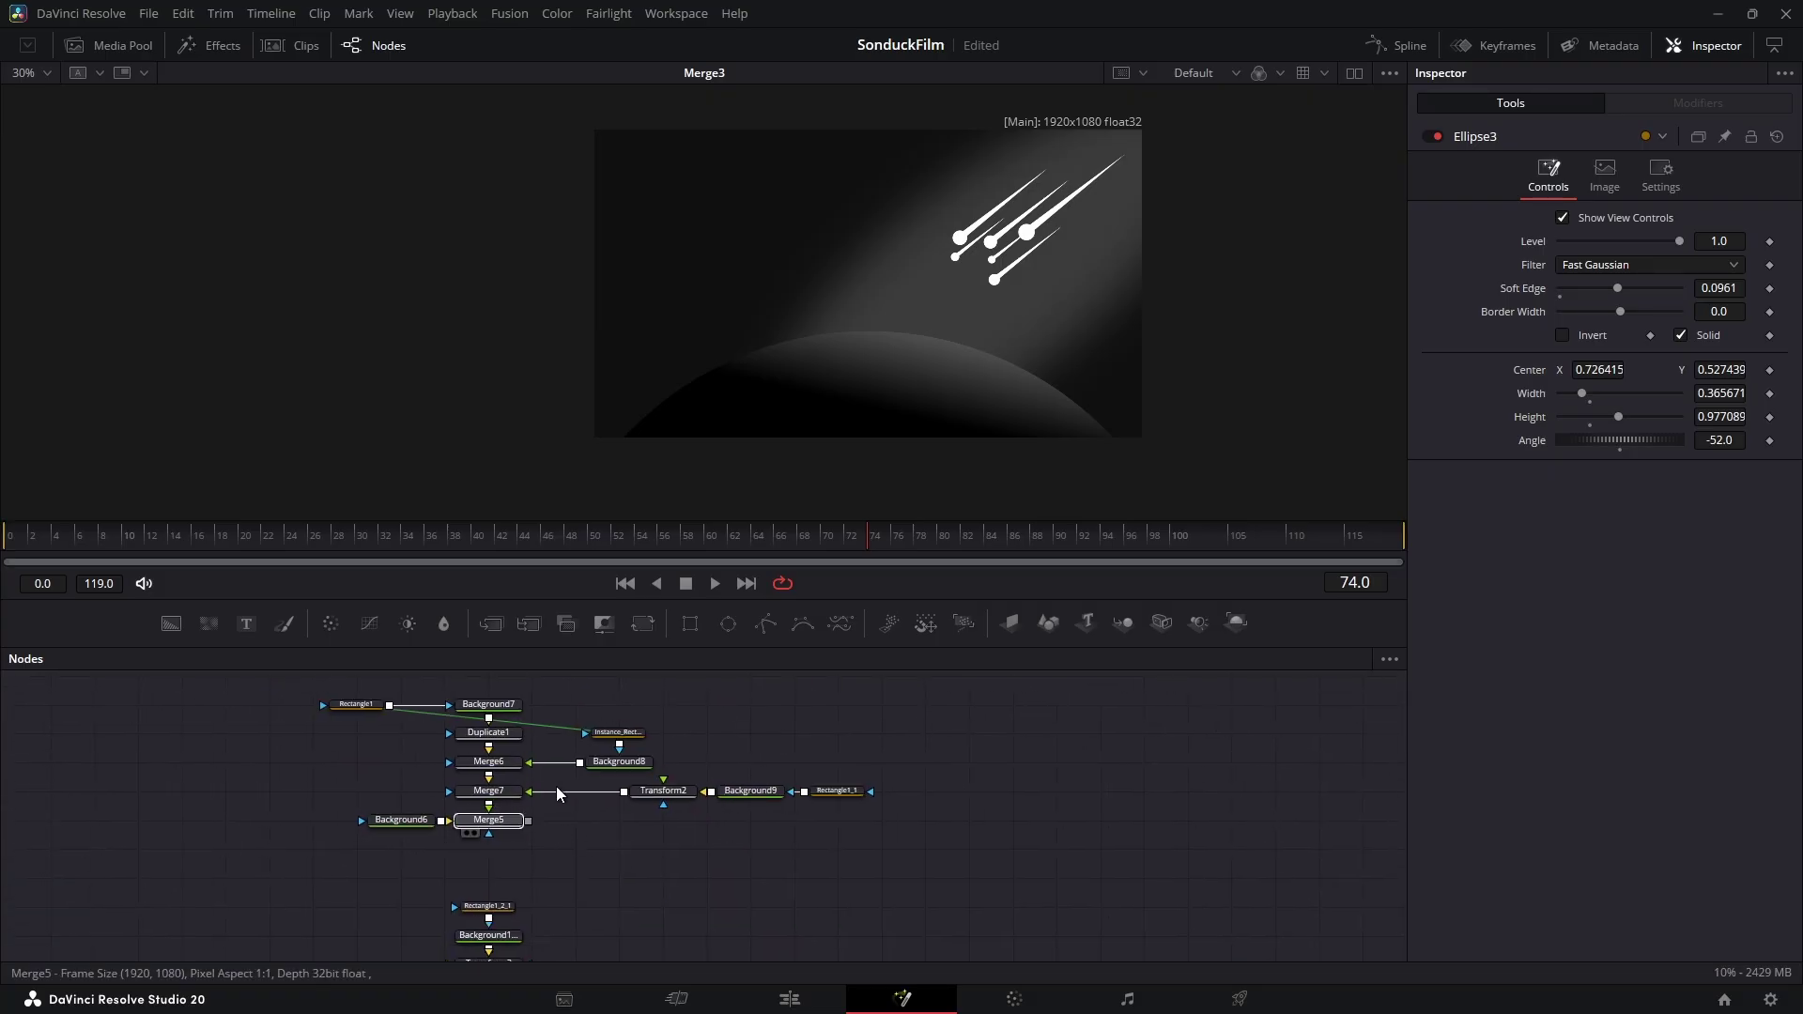
{"action": "left_click", "coordinate": [1588, 273]}
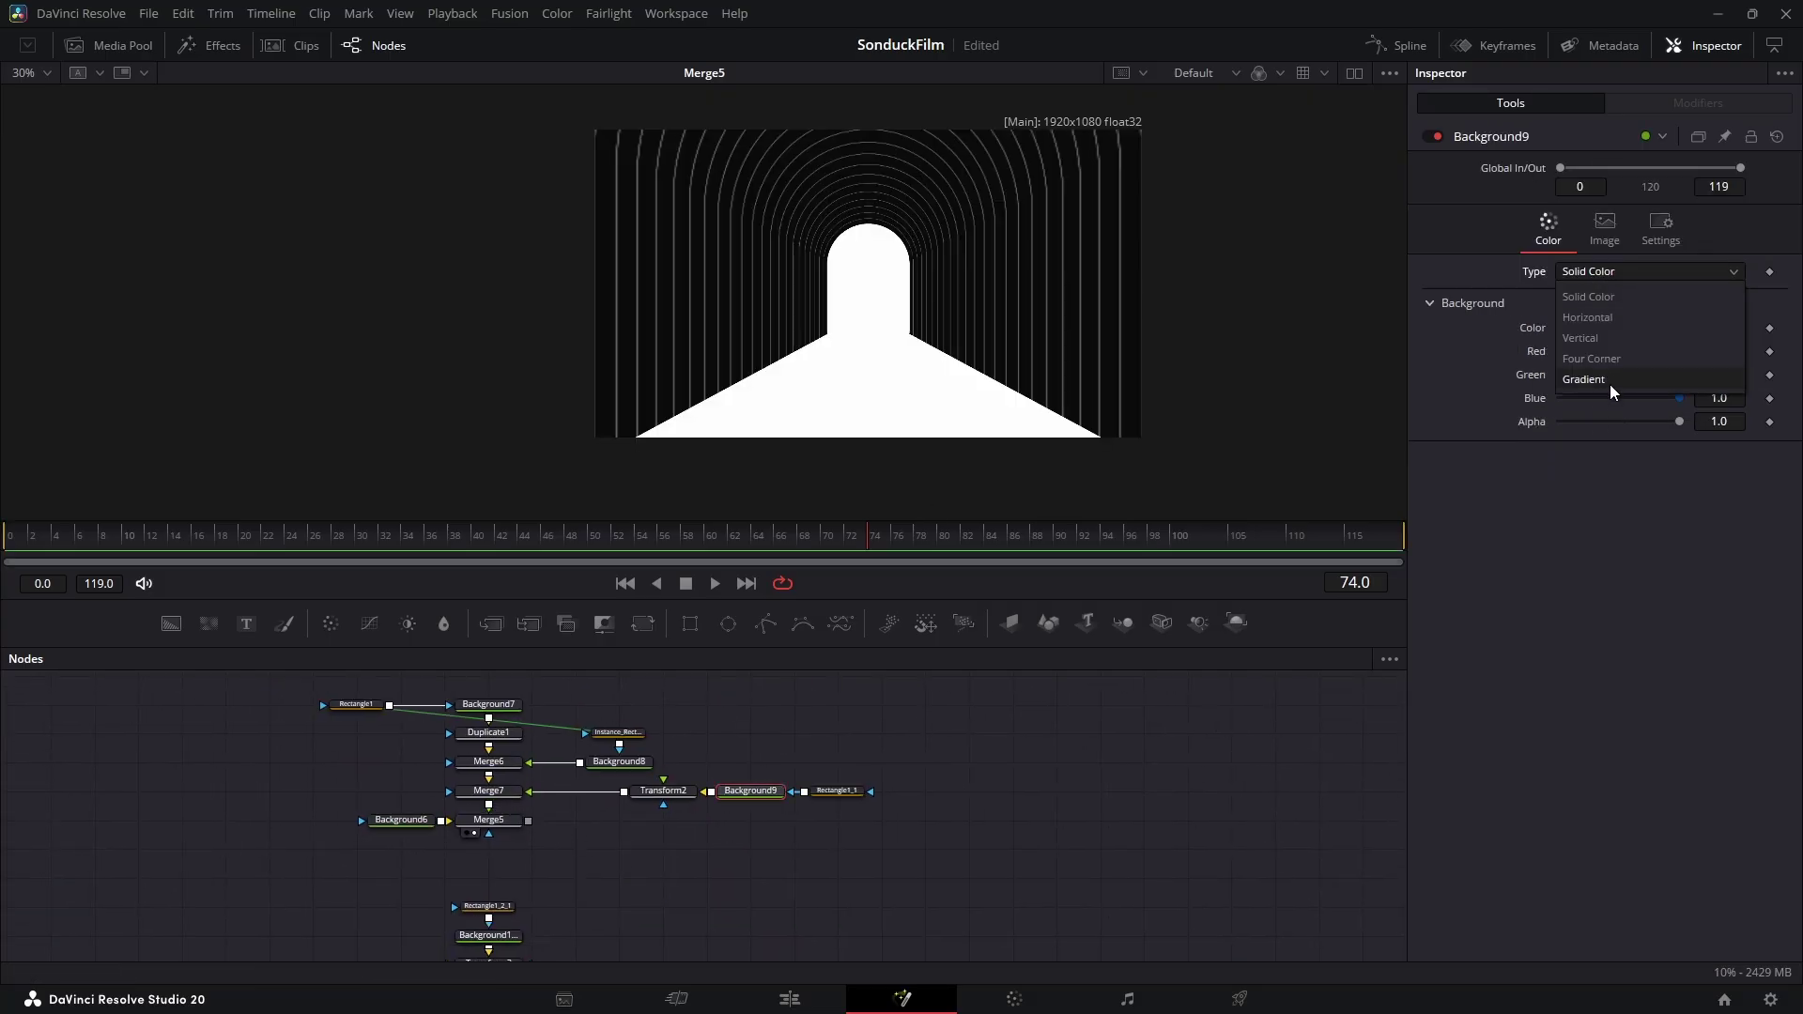
{"action": "left_click", "coordinate": [1610, 385]}
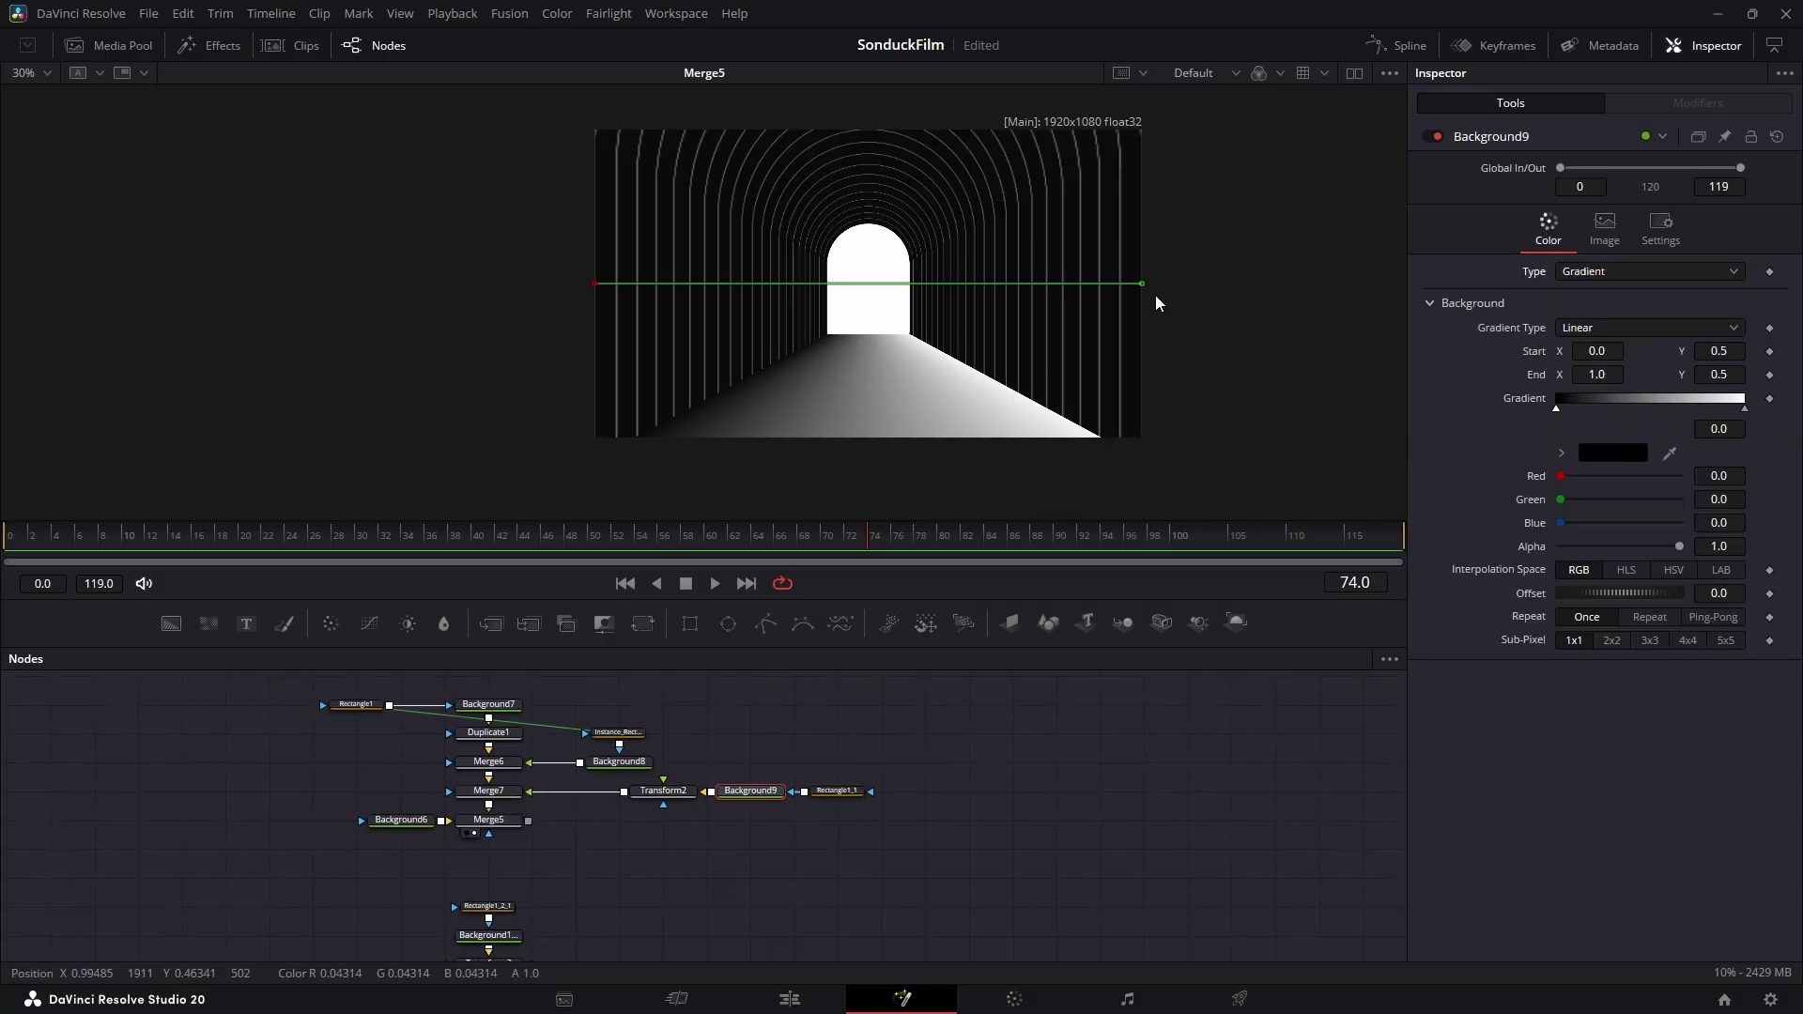
{"action": "left_click_drag", "start_coordinate": [1144, 285], "coordinate": [851, 318]}
{"action": "left_click_drag", "start_coordinate": [606, 289], "coordinate": [857, 424]}
Step: Reposition Background11_1's linear gradient to start at about 0.424, 0.25 and end at about 0.429, 0.741 along the doorway's floor light
{"action": "left_click", "coordinate": [1006, 843]}
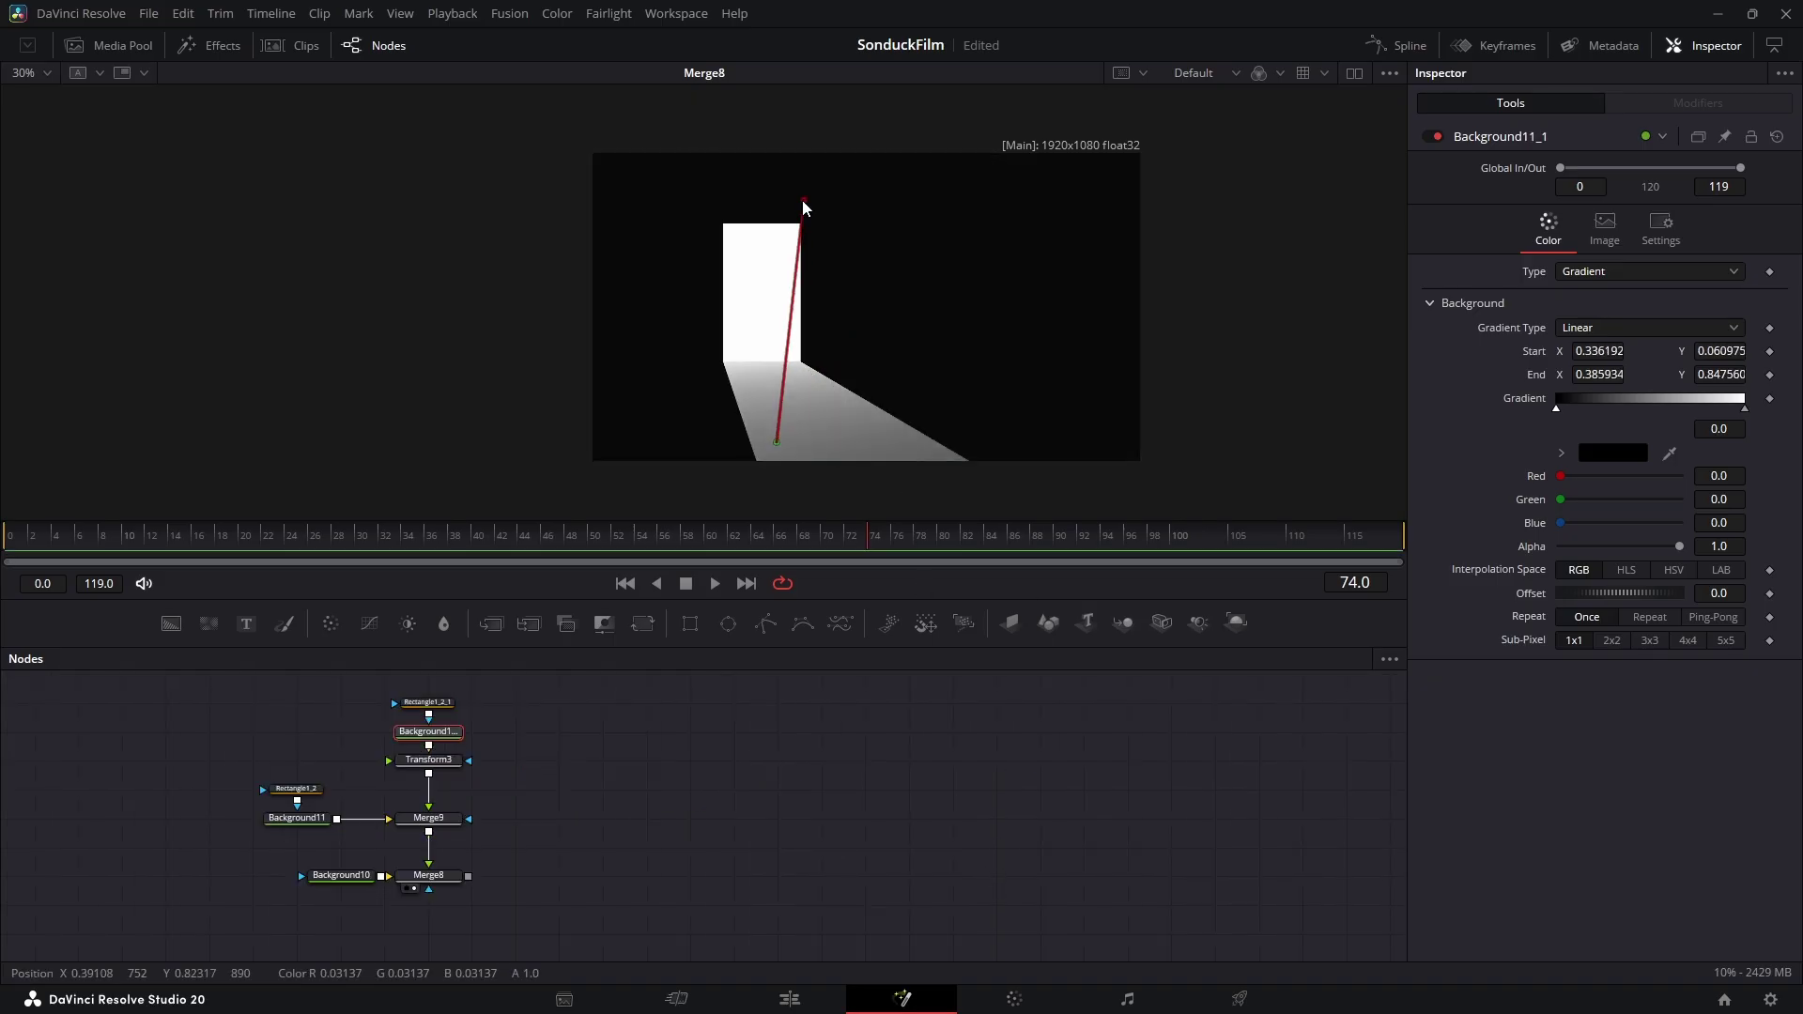
{"action": "left_click_drag", "start_coordinate": [803, 200], "coordinate": [790, 202]}
{"action": "left_click_drag", "start_coordinate": [778, 441], "coordinate": [813, 434]}
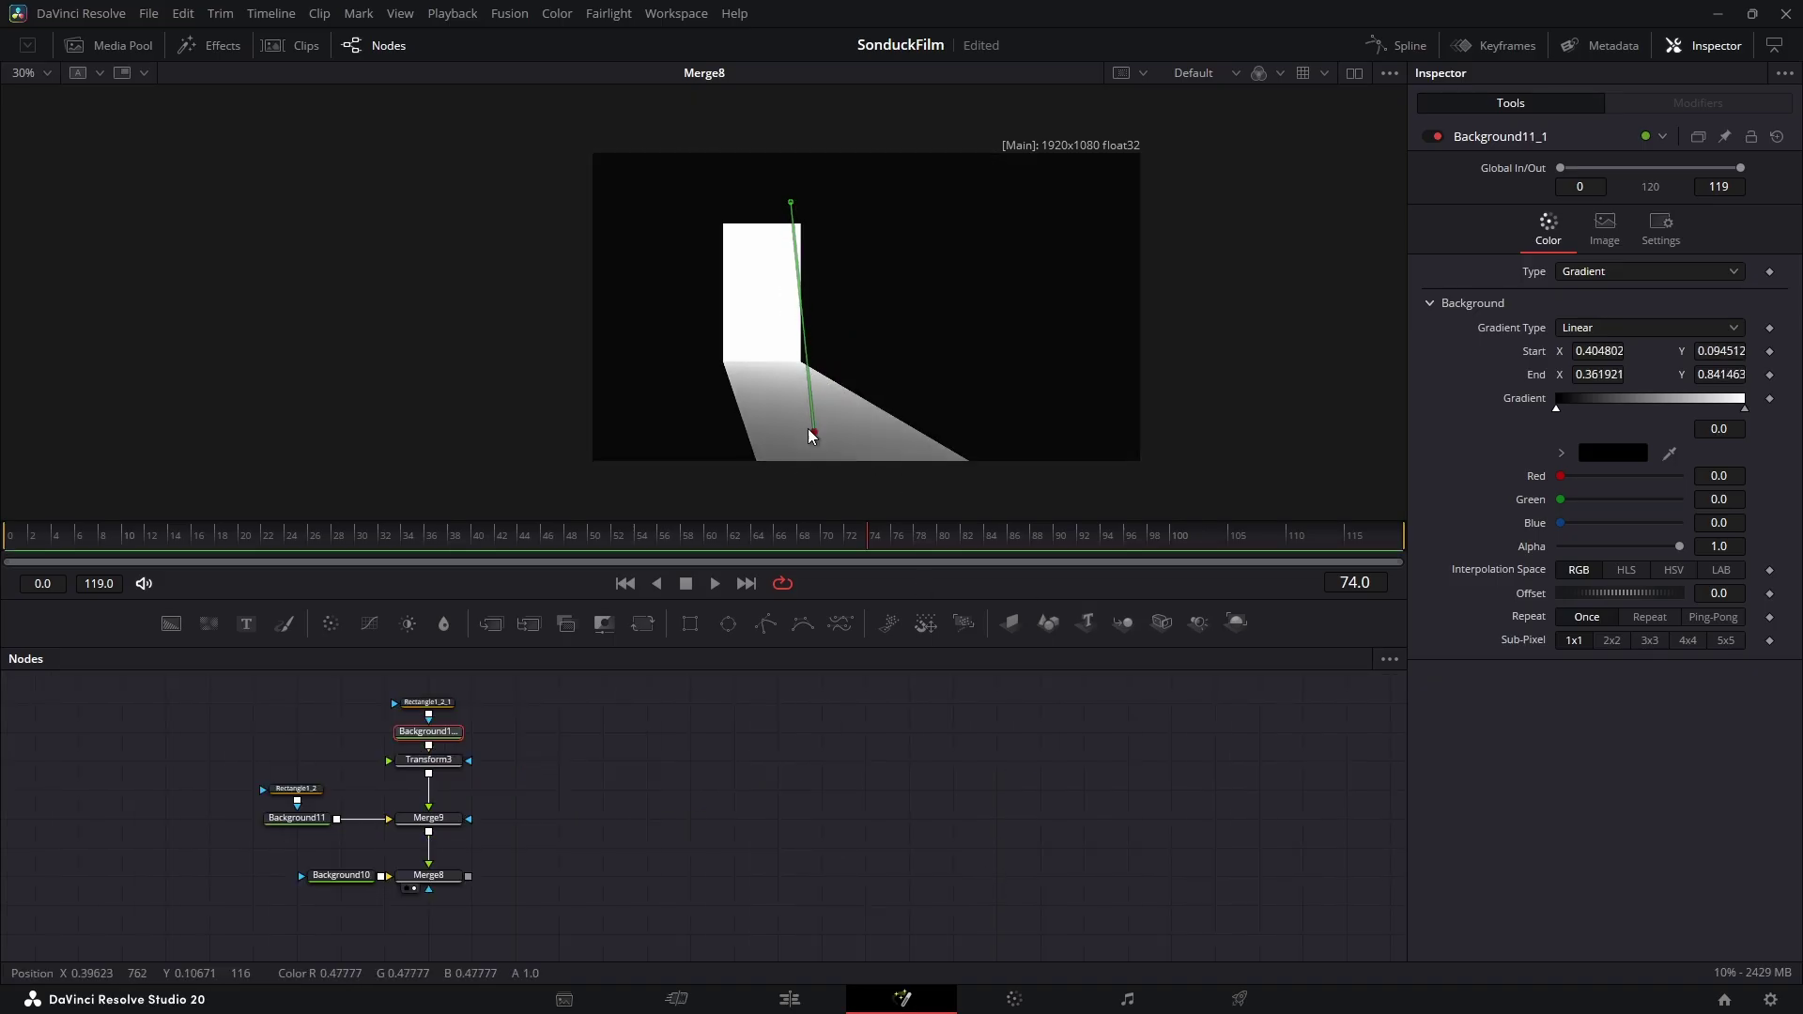
{"action": "mouse_move", "coordinate": [790, 203]}
{"action": "left_mouse_down"}
{"action": "mouse_move", "coordinate": [805, 236]}
{"action": "mouse_move", "coordinate": [842, 224]}
{"action": "mouse_move", "coordinate": [827, 234]}
{"action": "left_mouse_up"}
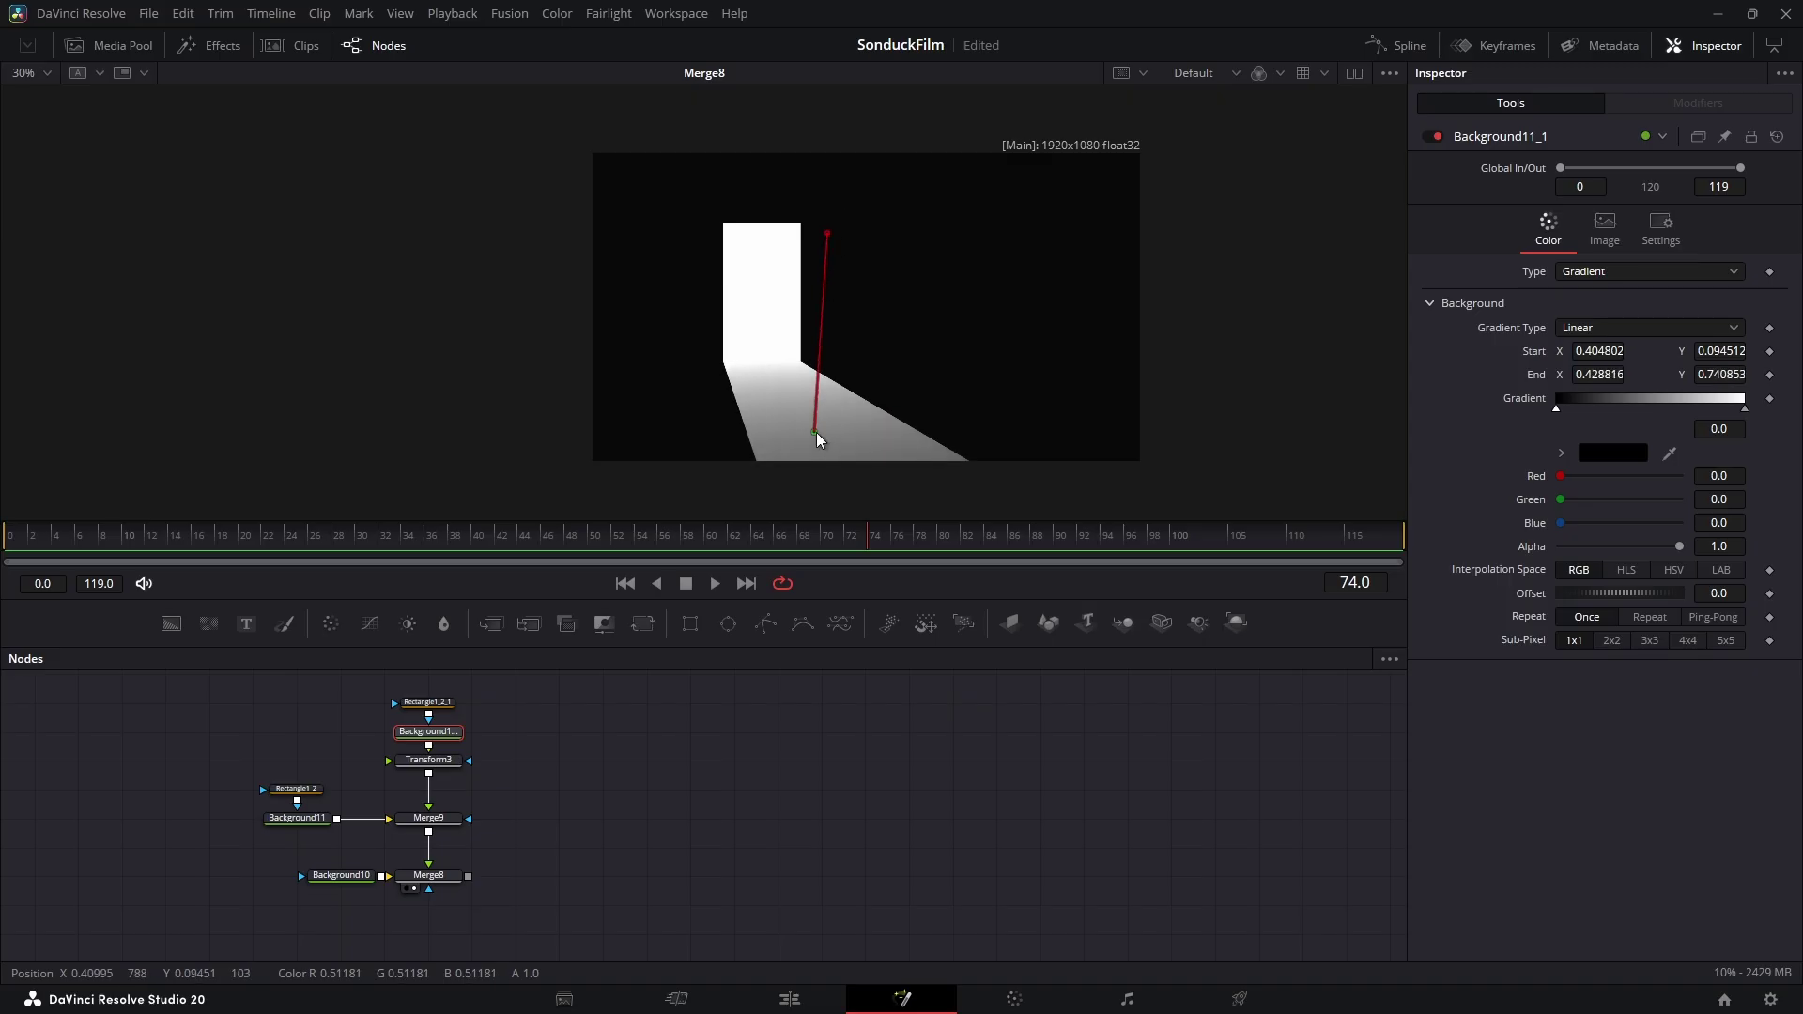
{"action": "left_click_drag", "start_coordinate": [815, 432], "coordinate": [827, 385]}
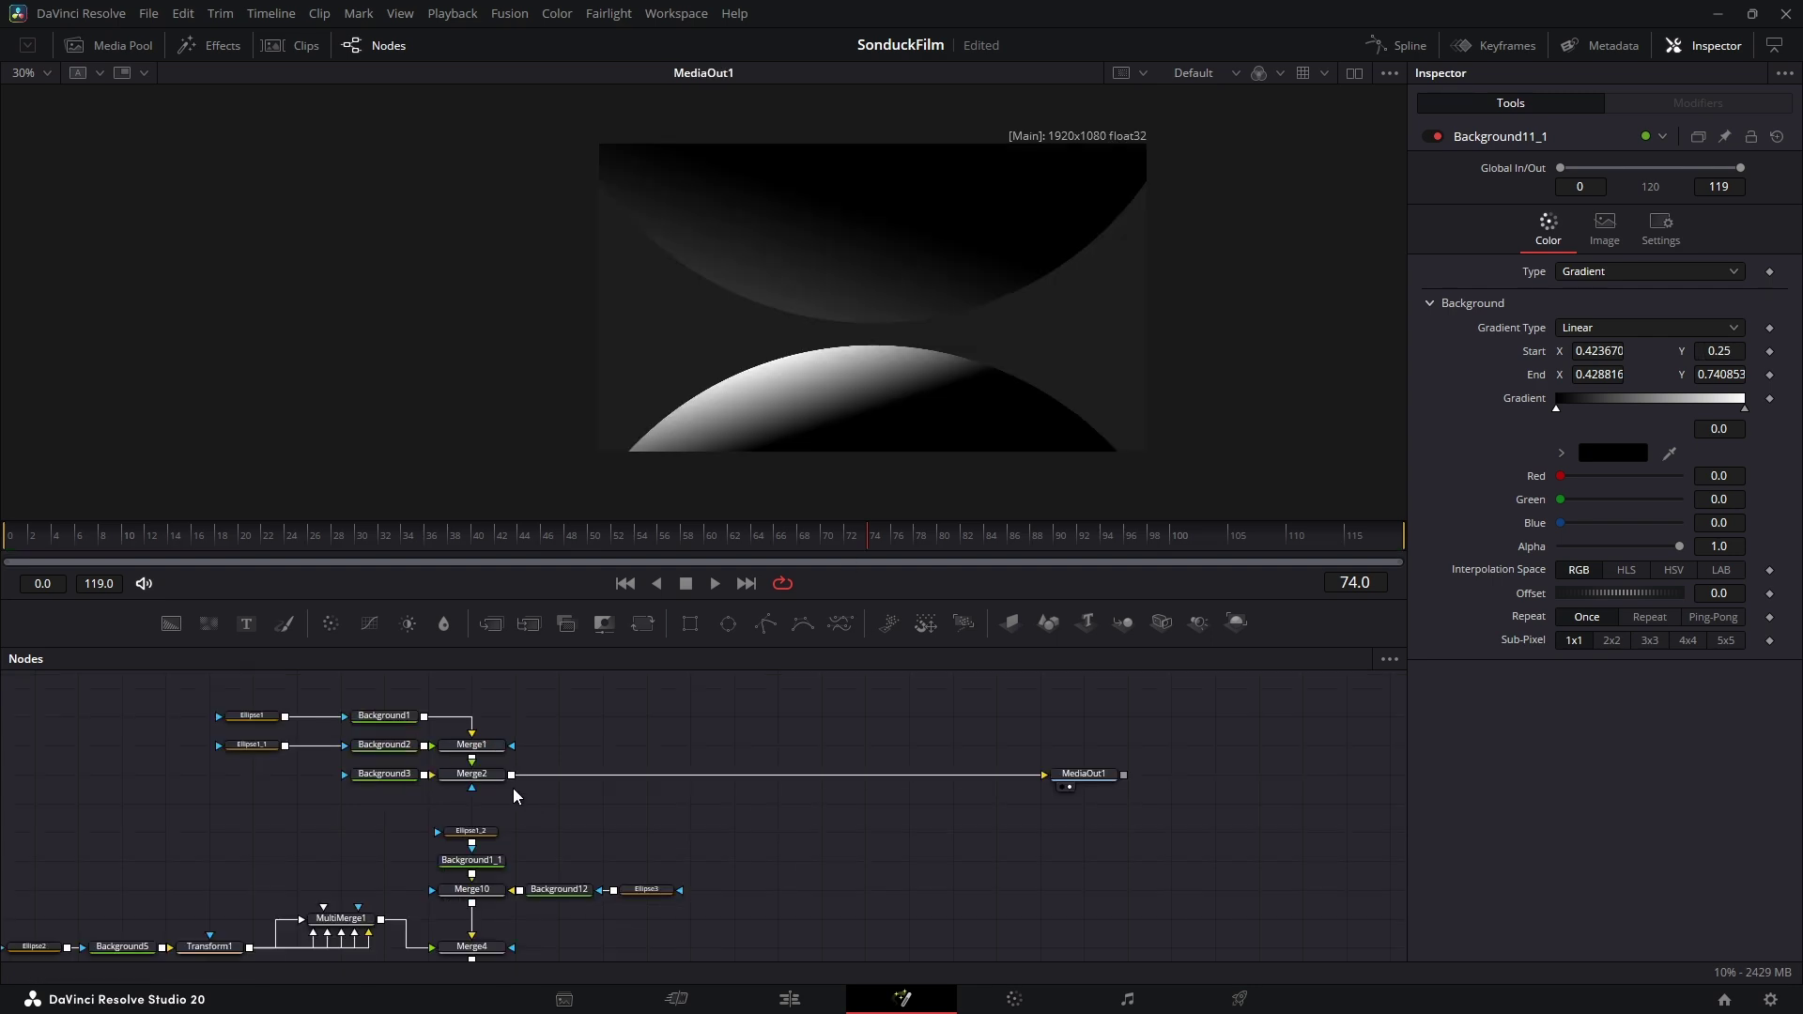
Step: Add a Grain node after Merge2 with power 9.76 and size about 0.713, and lower its spread curve's dark end to about 0.70
{"action": "left_click", "coordinate": [507, 779]}
{"action": "key", "text": "shift+space"}
{"action": "type", "text": "Transformgrai"}
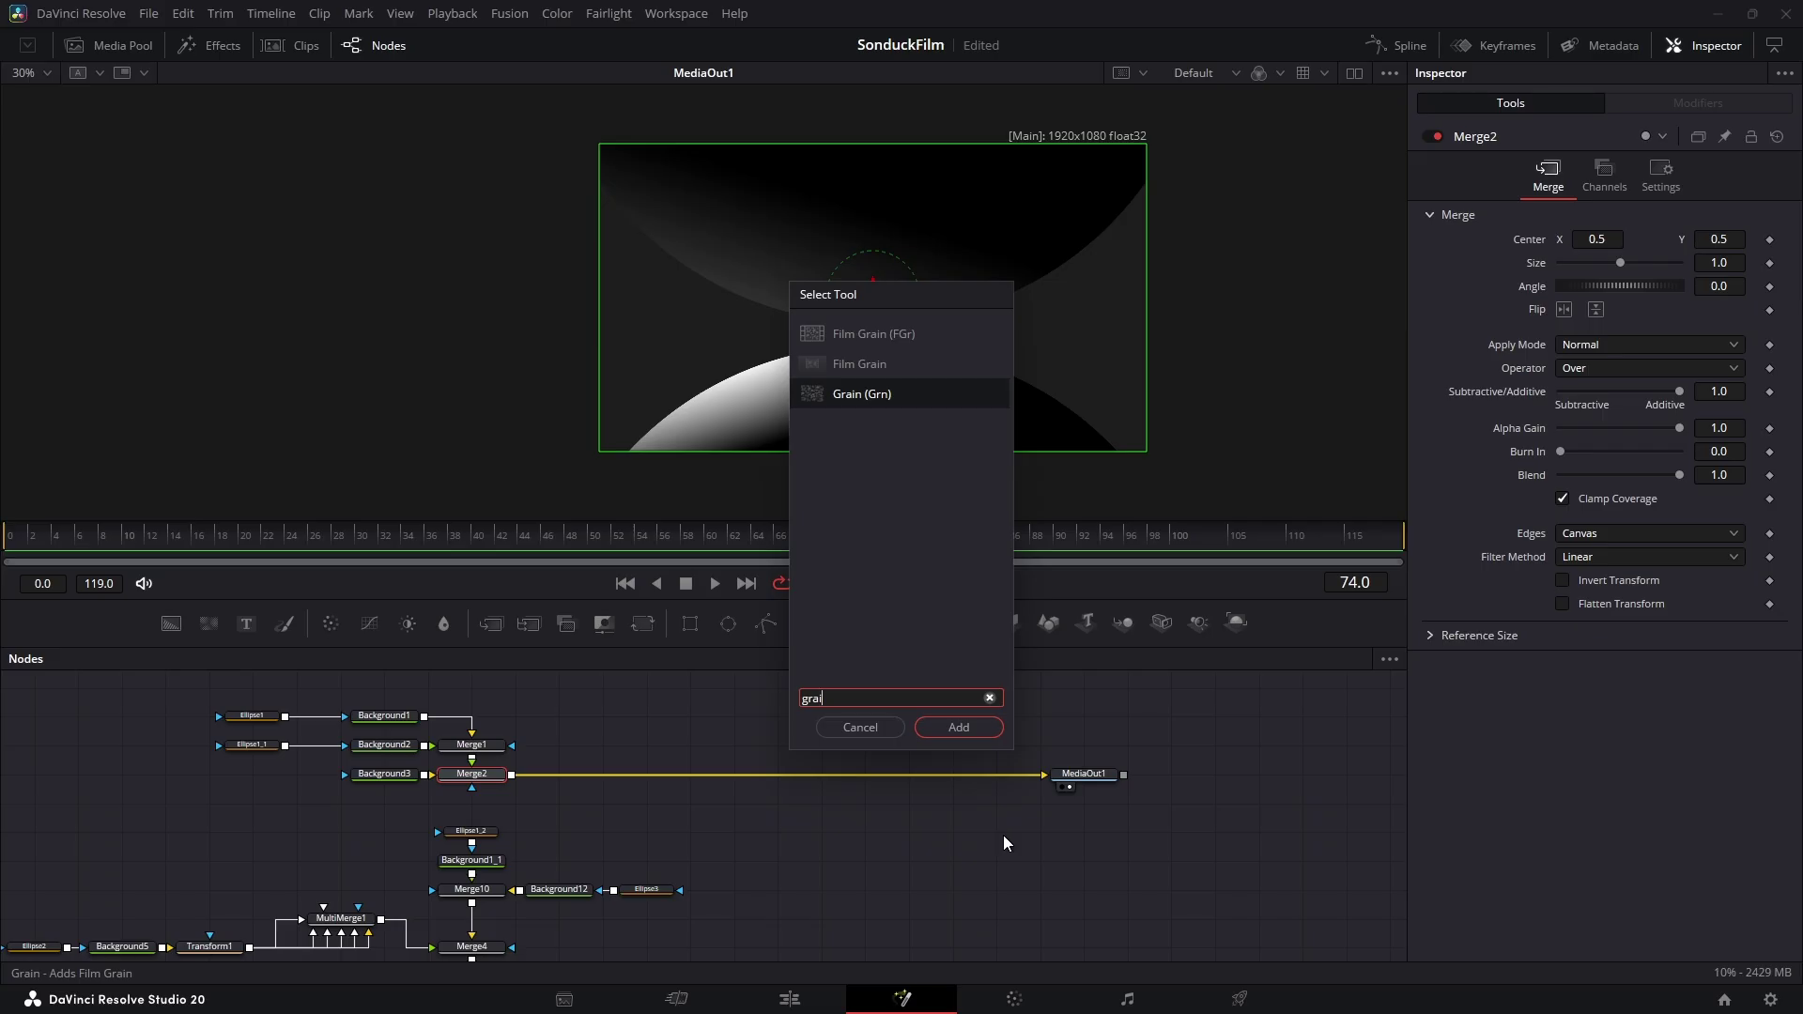
{"action": "key", "text": "Return"}
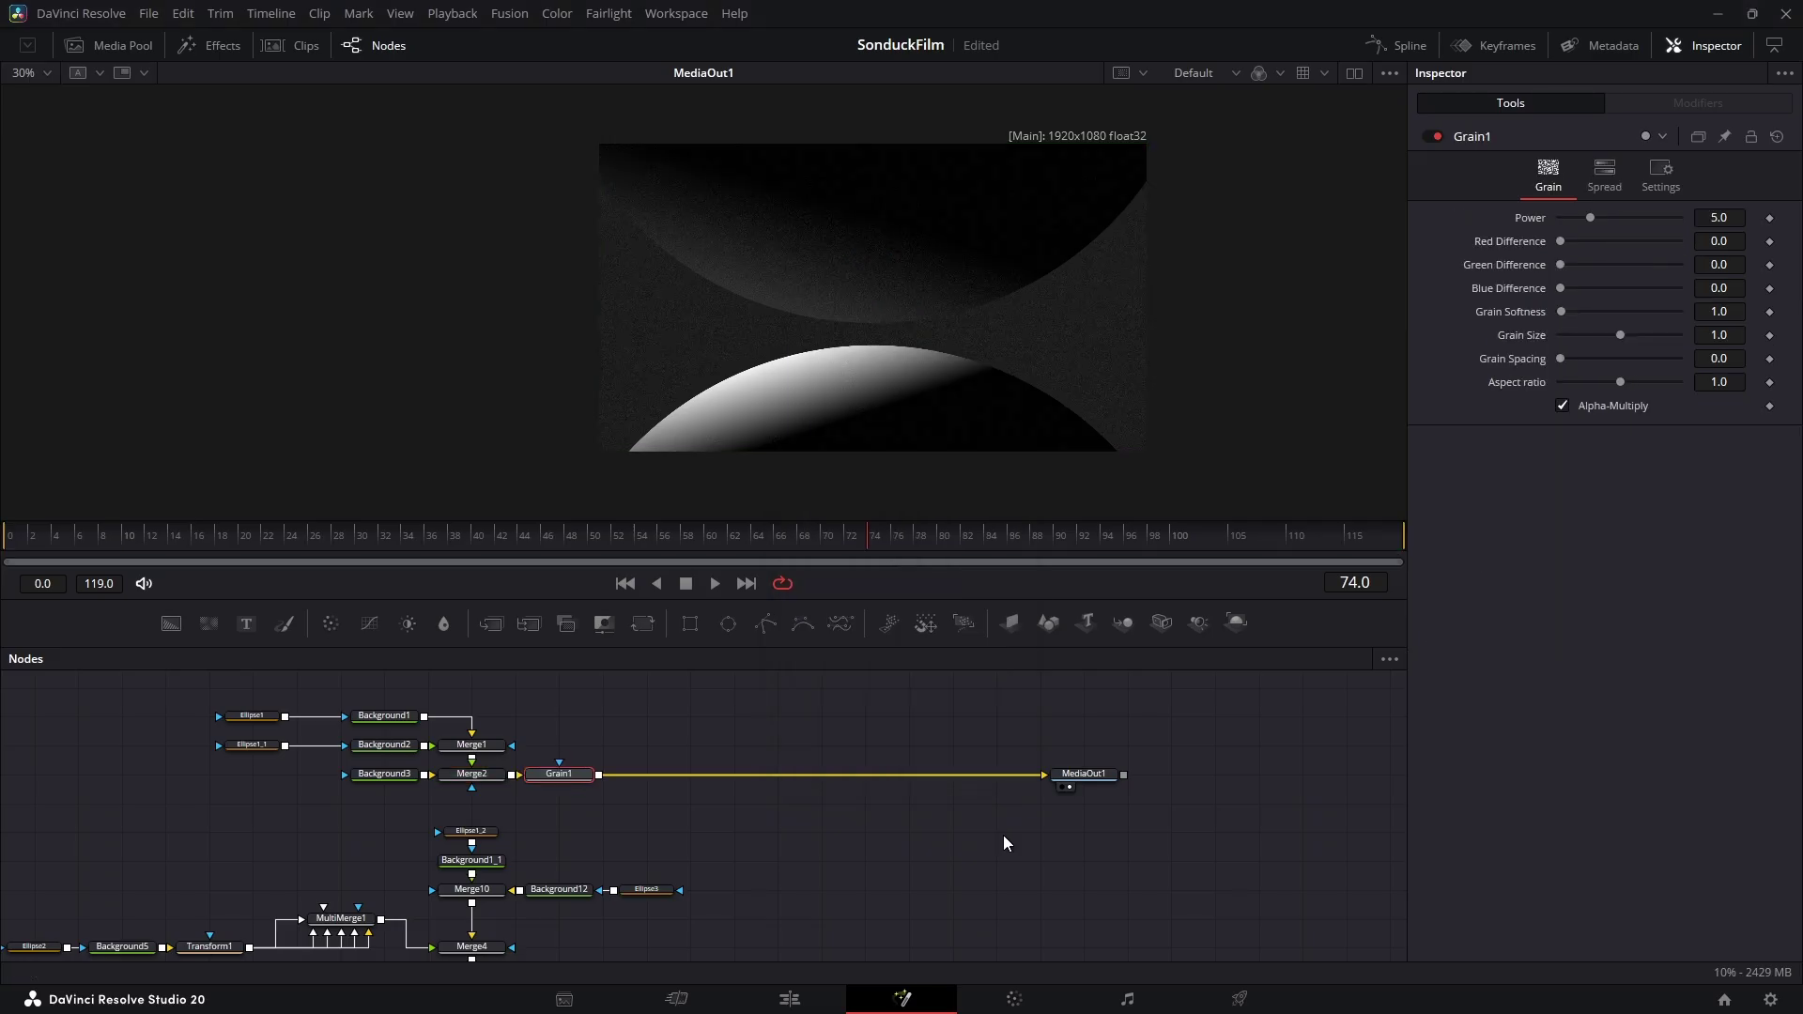
{"action": "left_click_drag", "start_coordinate": [1622, 336], "coordinate": [1604, 335]}
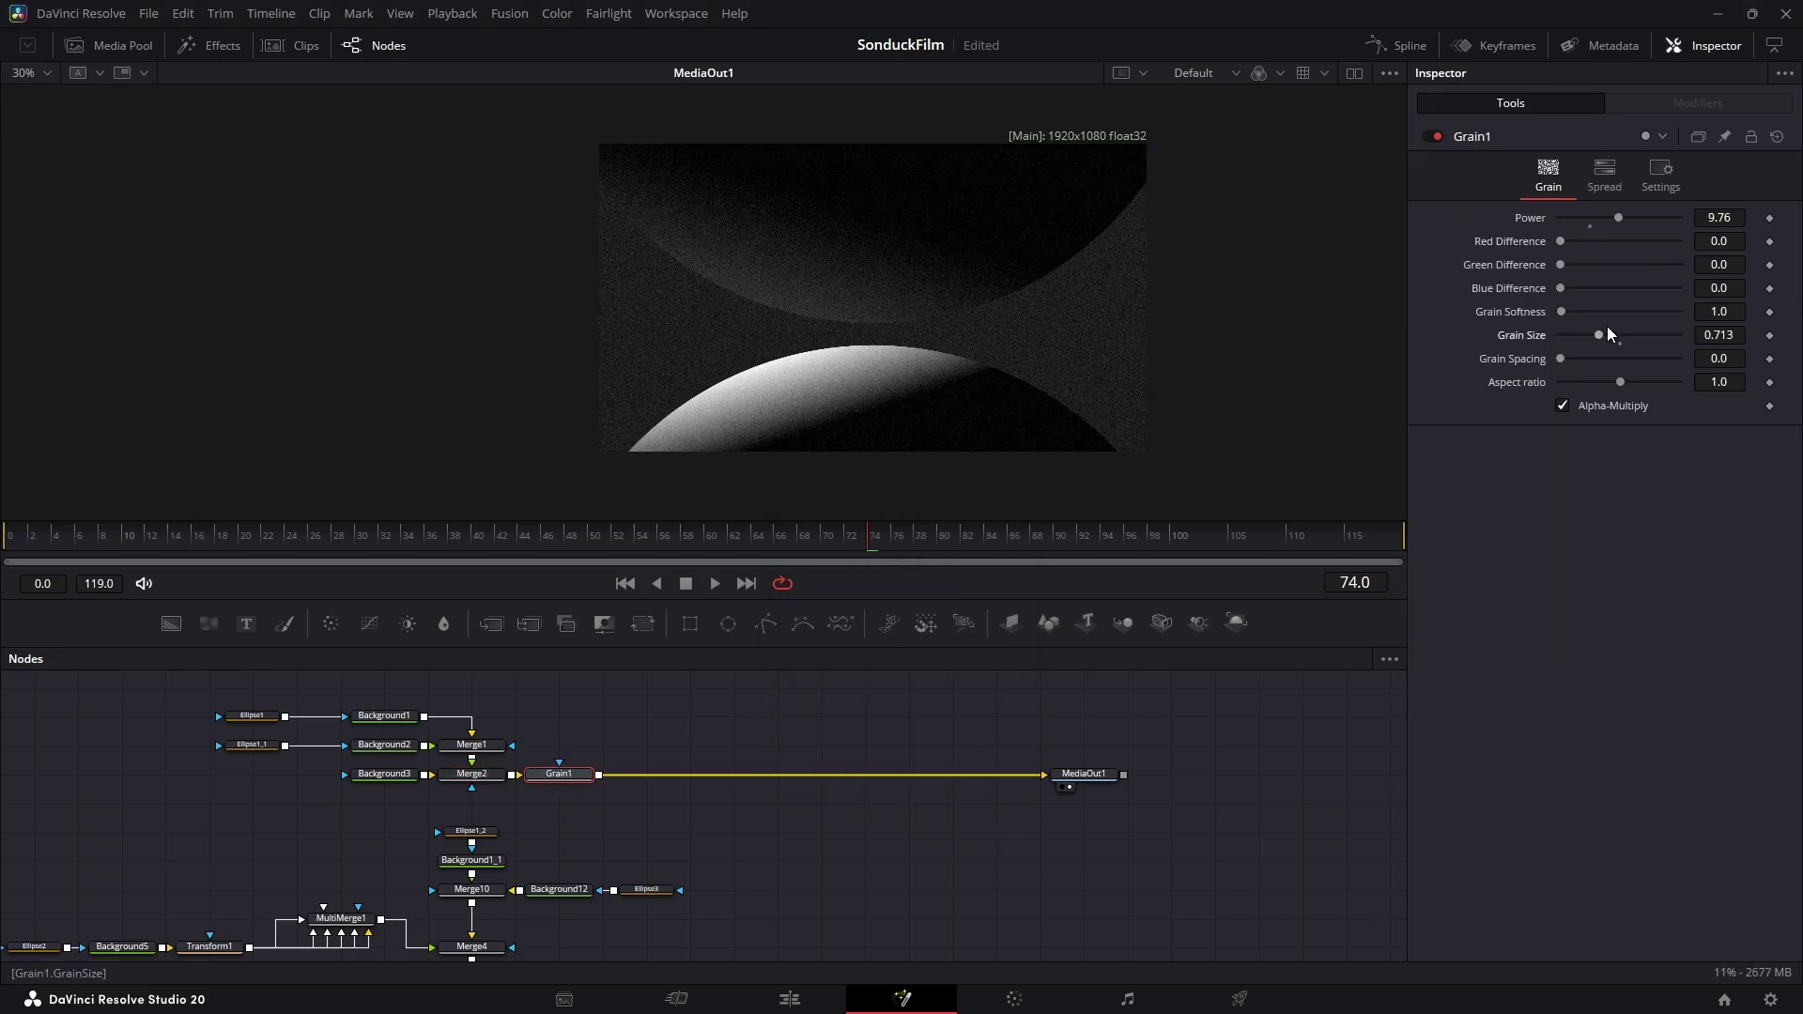
{"action": "left_click", "coordinate": [1605, 174]}
{"action": "left_click_drag", "start_coordinate": [1561, 244], "coordinate": [1559, 280]}
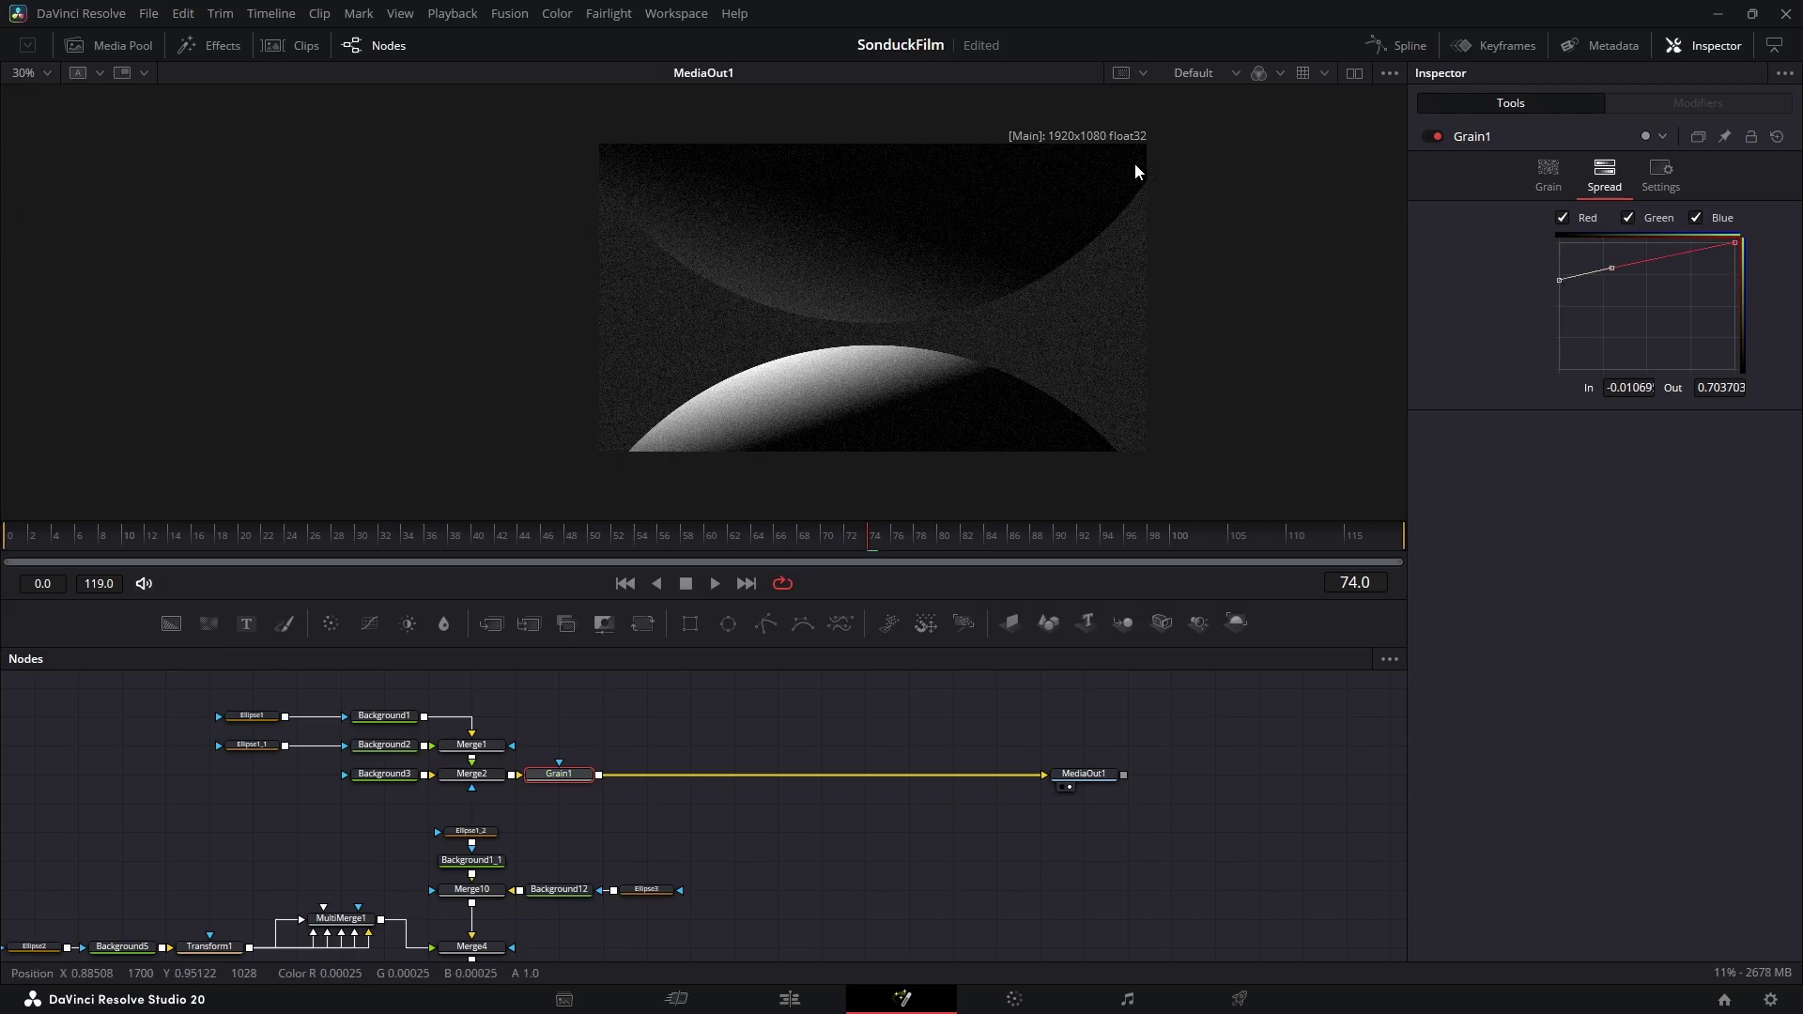
Step: Add a Neo Glow after Grain1 with intensity 0.102, radius 2.201 and spread 1.1
{"action": "left_click", "coordinate": [569, 777]}
{"action": "key", "text": "shift+space"}
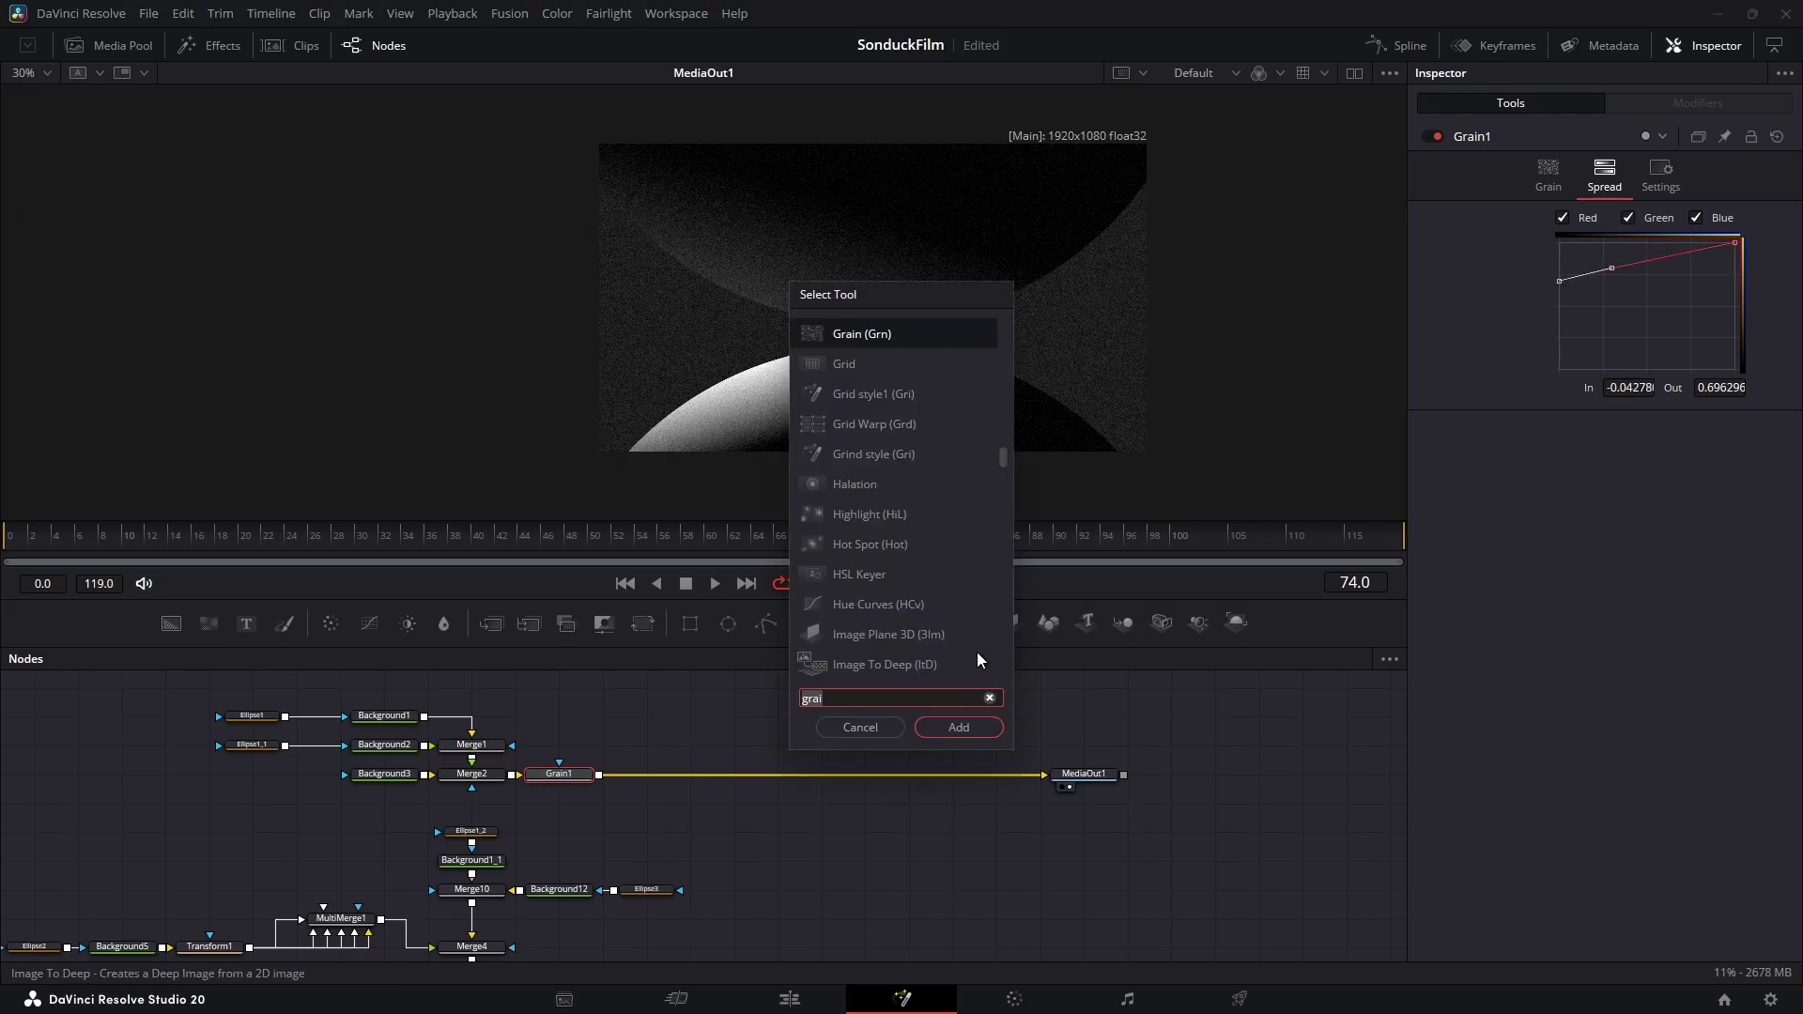
{"action": "type", "text": "neo"}
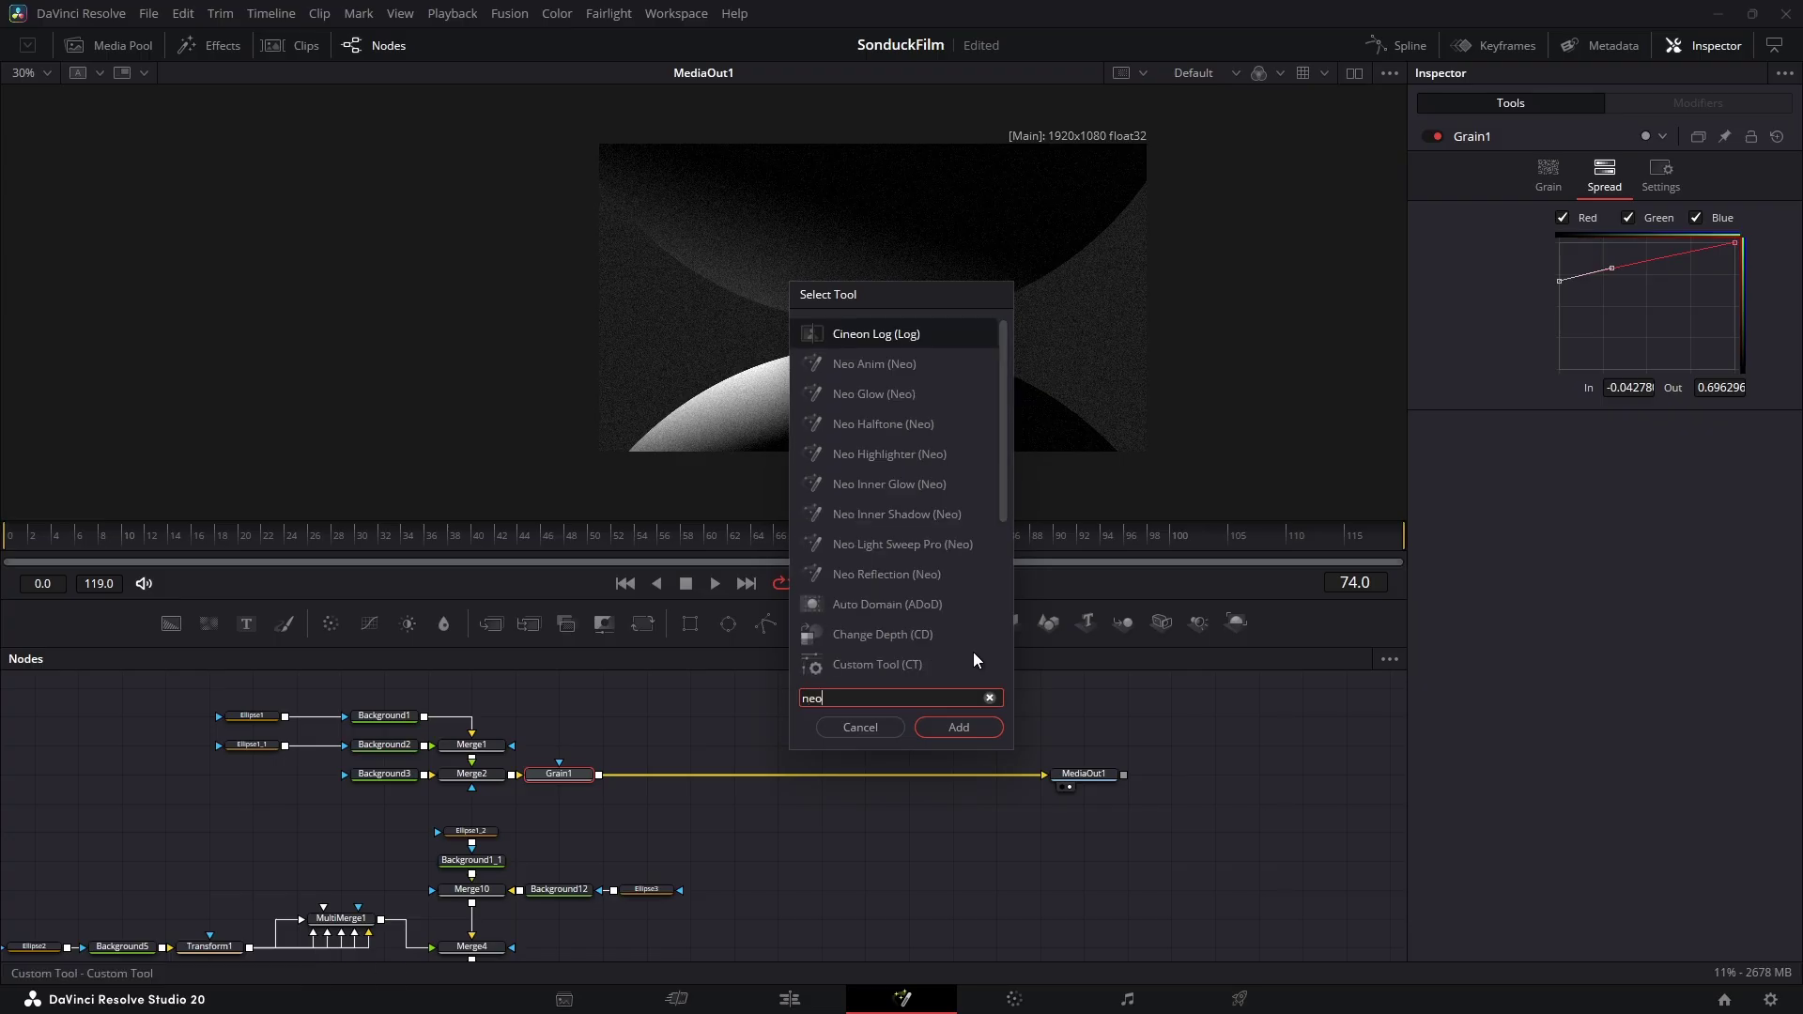
{"action": "left_click", "coordinate": [871, 396]}
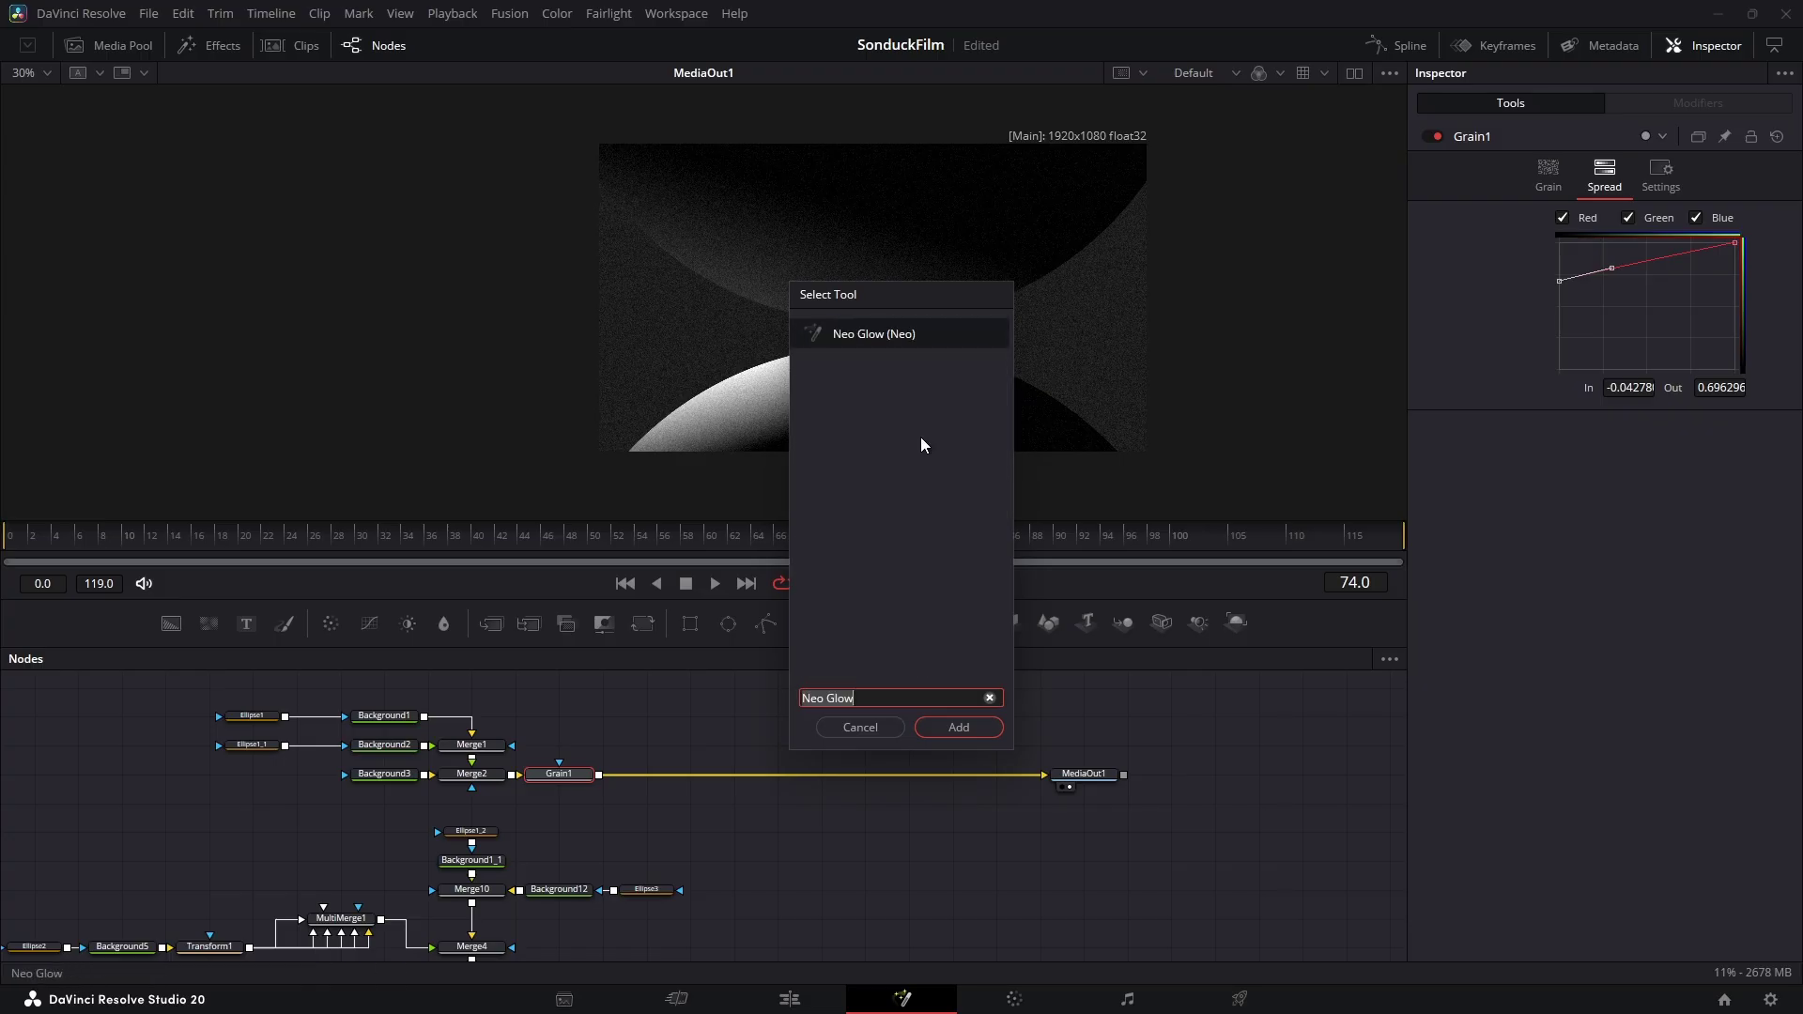
{"action": "left_click", "coordinate": [980, 728]}
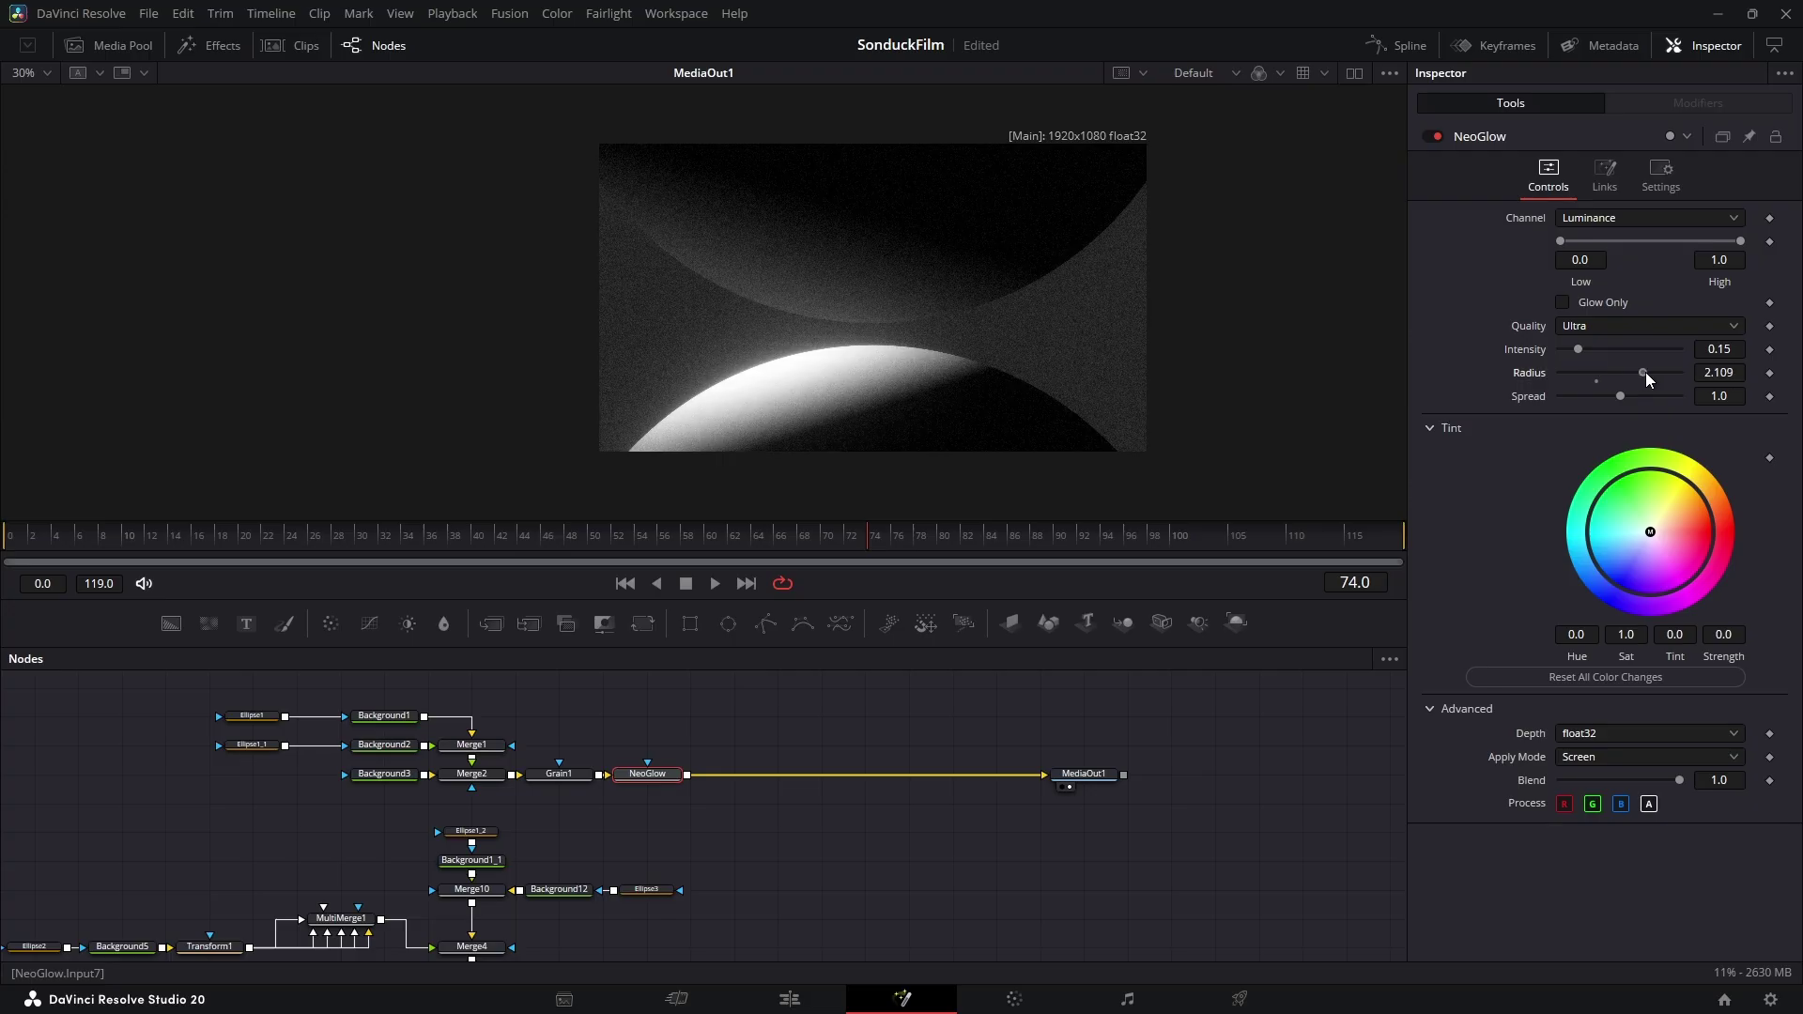
{"action": "left_click_drag", "start_coordinate": [1646, 372], "coordinate": [1578, 355]}
Step: Add a second Neo Glow after the first with radius 1.265 and intensity 0.087
{"action": "key", "text": "shift+space"}
{"action": "left_click", "coordinate": [967, 727]}
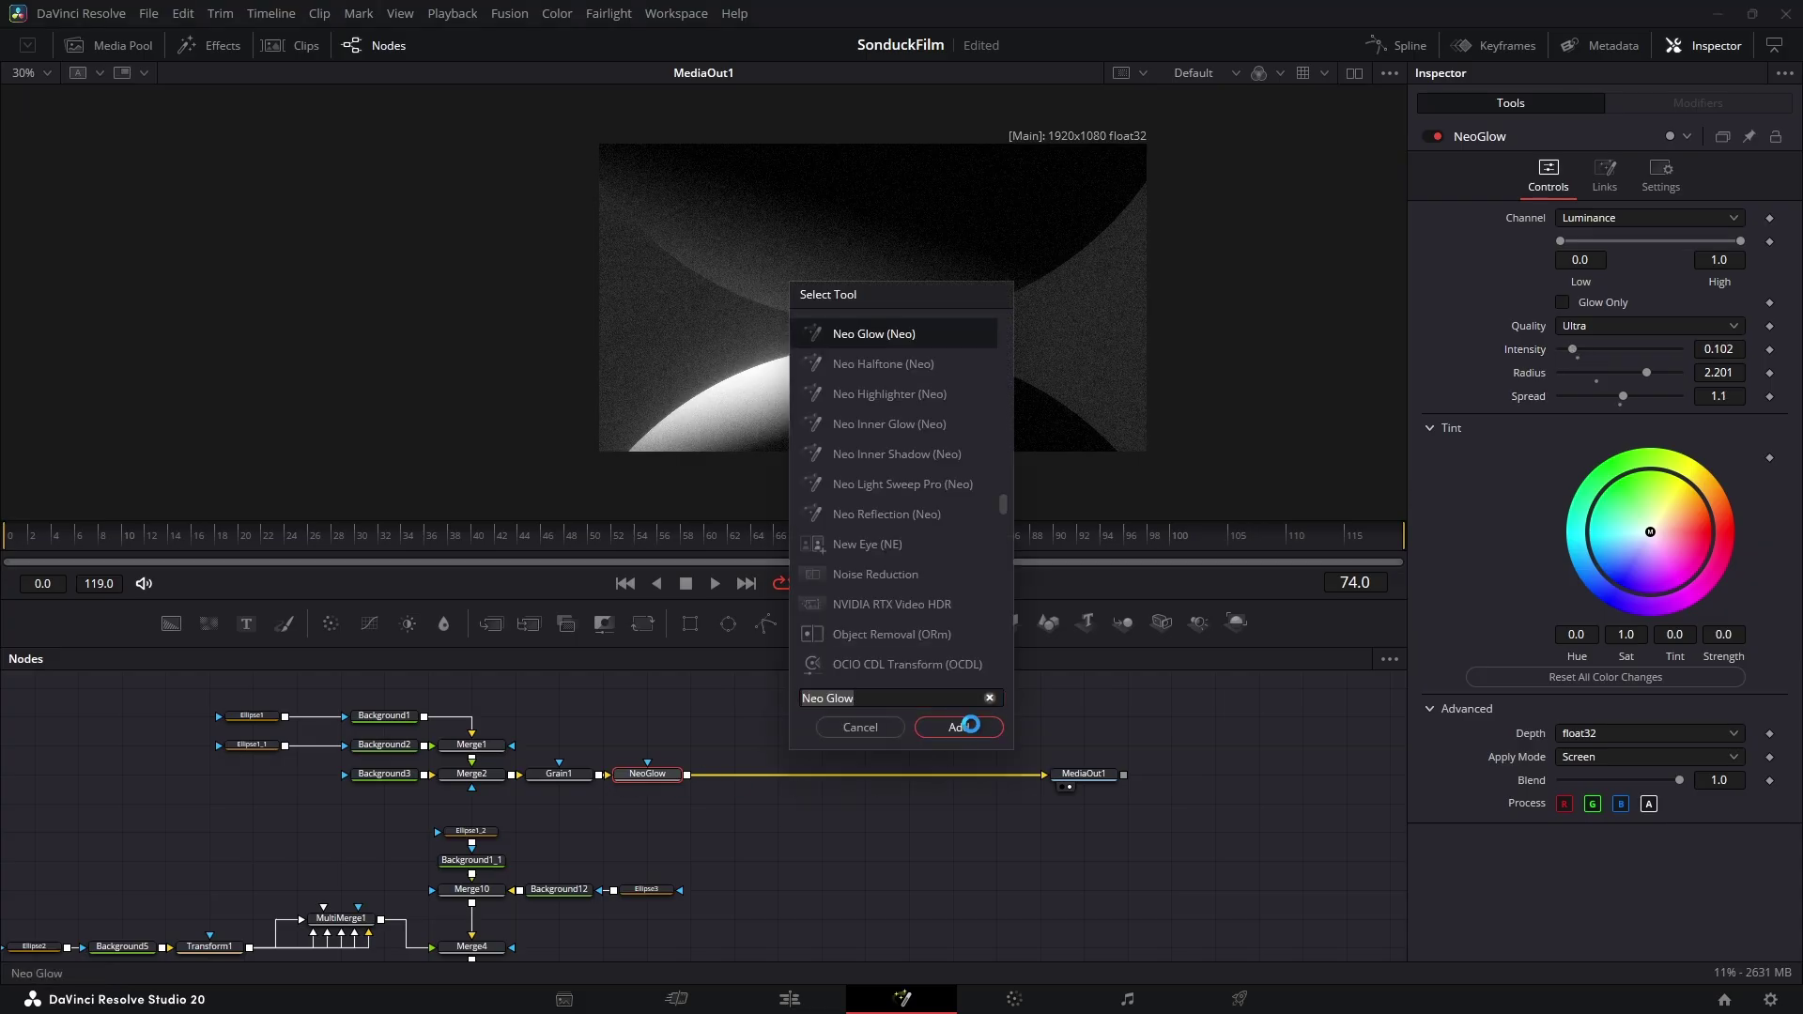
{"action": "left_click_drag", "start_coordinate": [1597, 374], "coordinate": [1608, 374]}
{"action": "left_click_drag", "start_coordinate": [1578, 350], "coordinate": [1568, 351]}
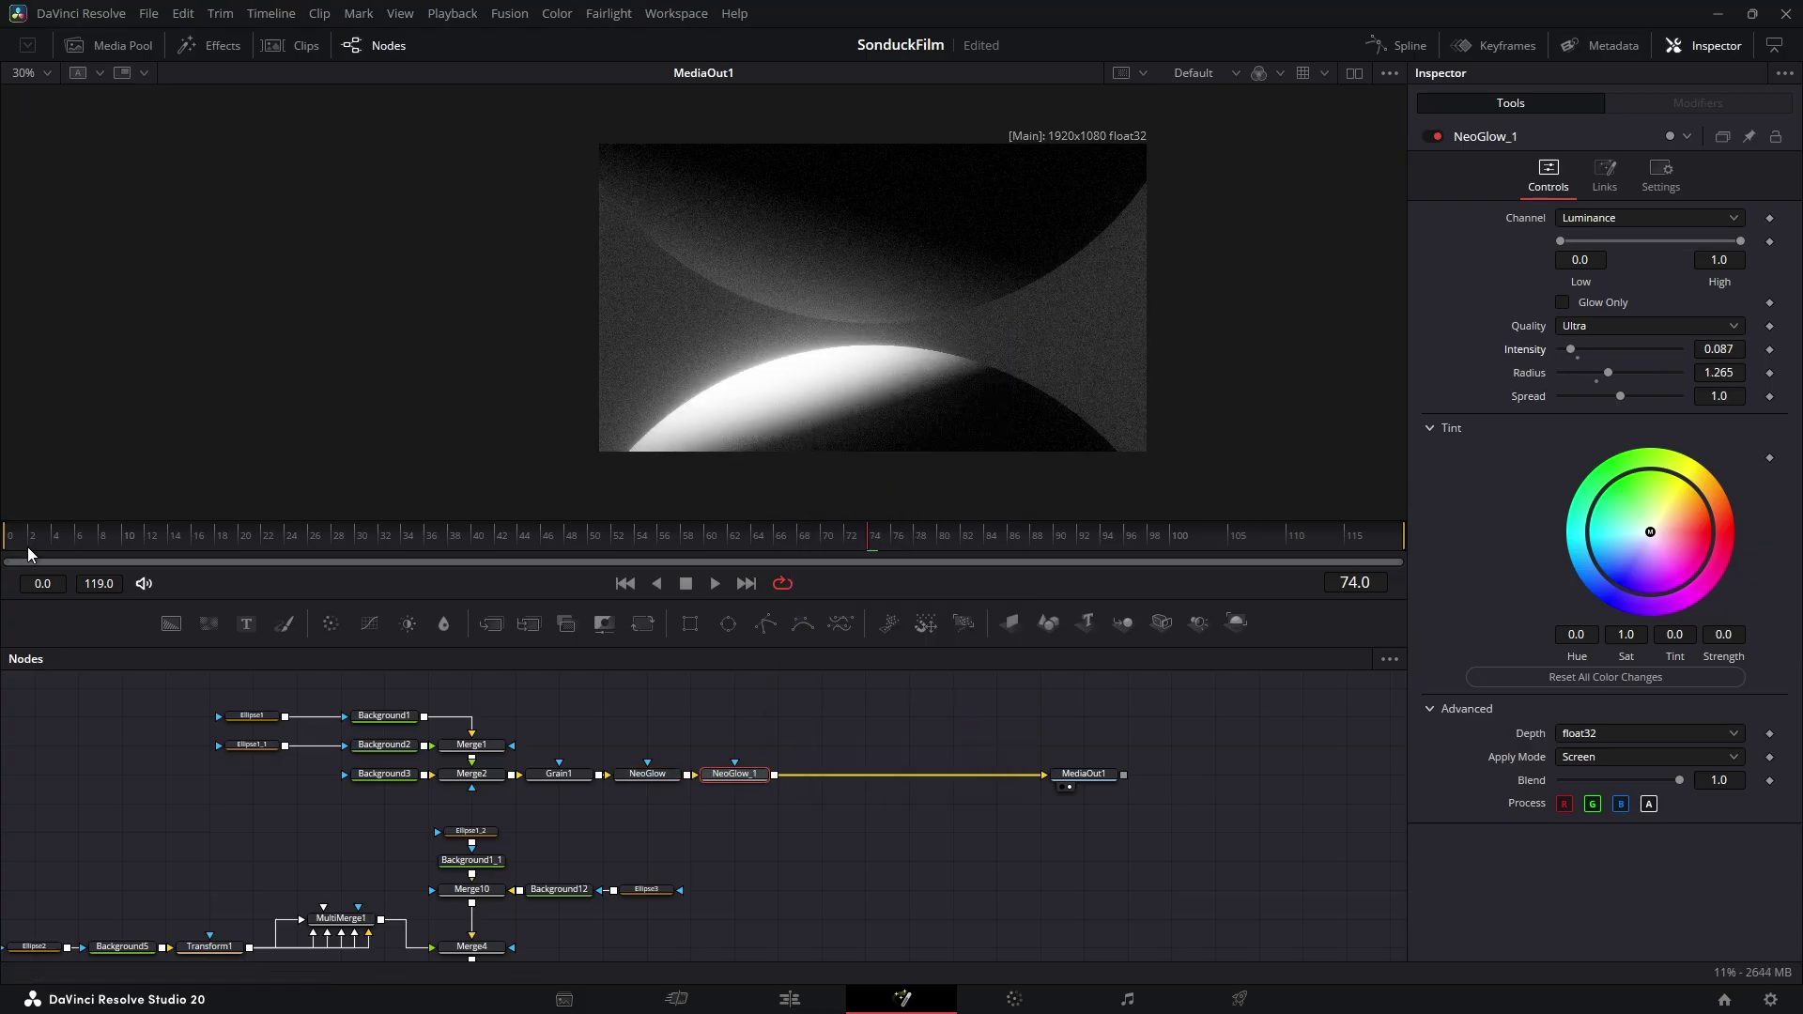
Step: Keyframe NeoGlow_1's radius from 0.1 at frame 0 to 3.0 at frame 10
{"action": "left_click_drag", "start_coordinate": [21, 547], "coordinate": [4, 553]}
{"action": "left_click_drag", "start_coordinate": [1609, 374], "coordinate": [1561, 375]}
{"action": "left_click", "coordinate": [1769, 374]}
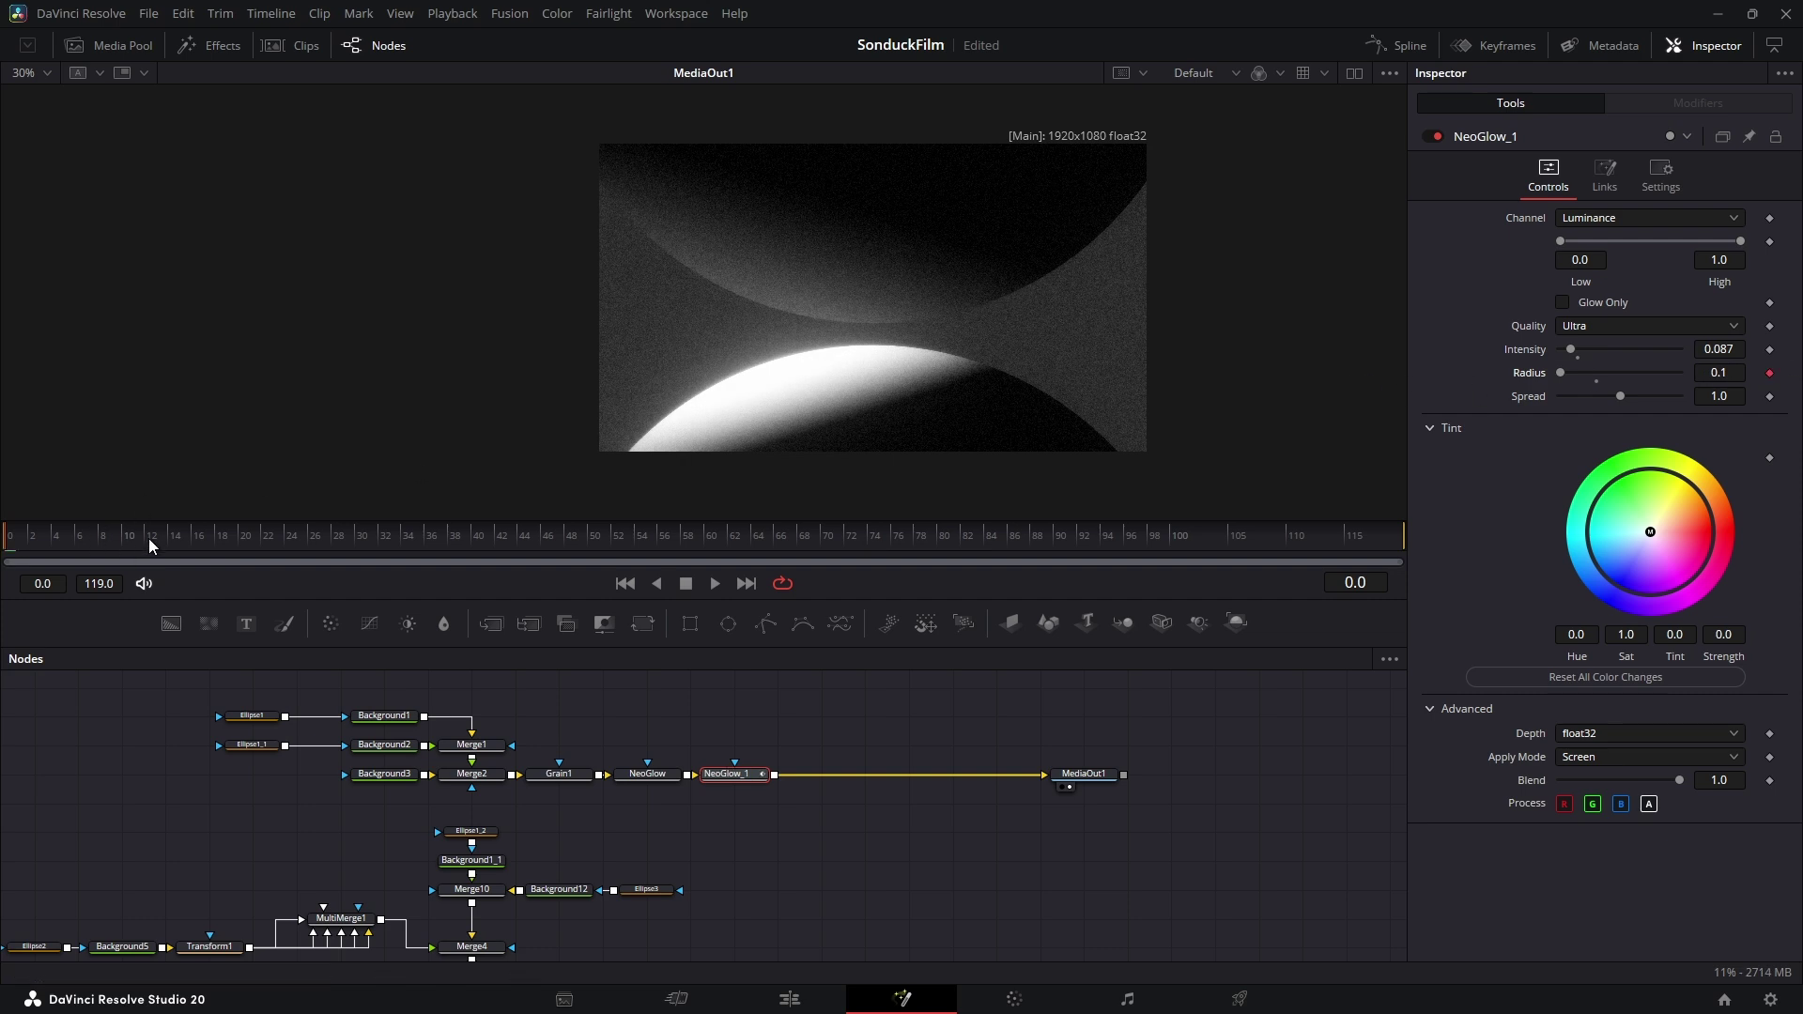
{"action": "left_click", "coordinate": [131, 544]}
{"action": "left_click_drag", "start_coordinate": [1560, 373], "coordinate": [1682, 372]}
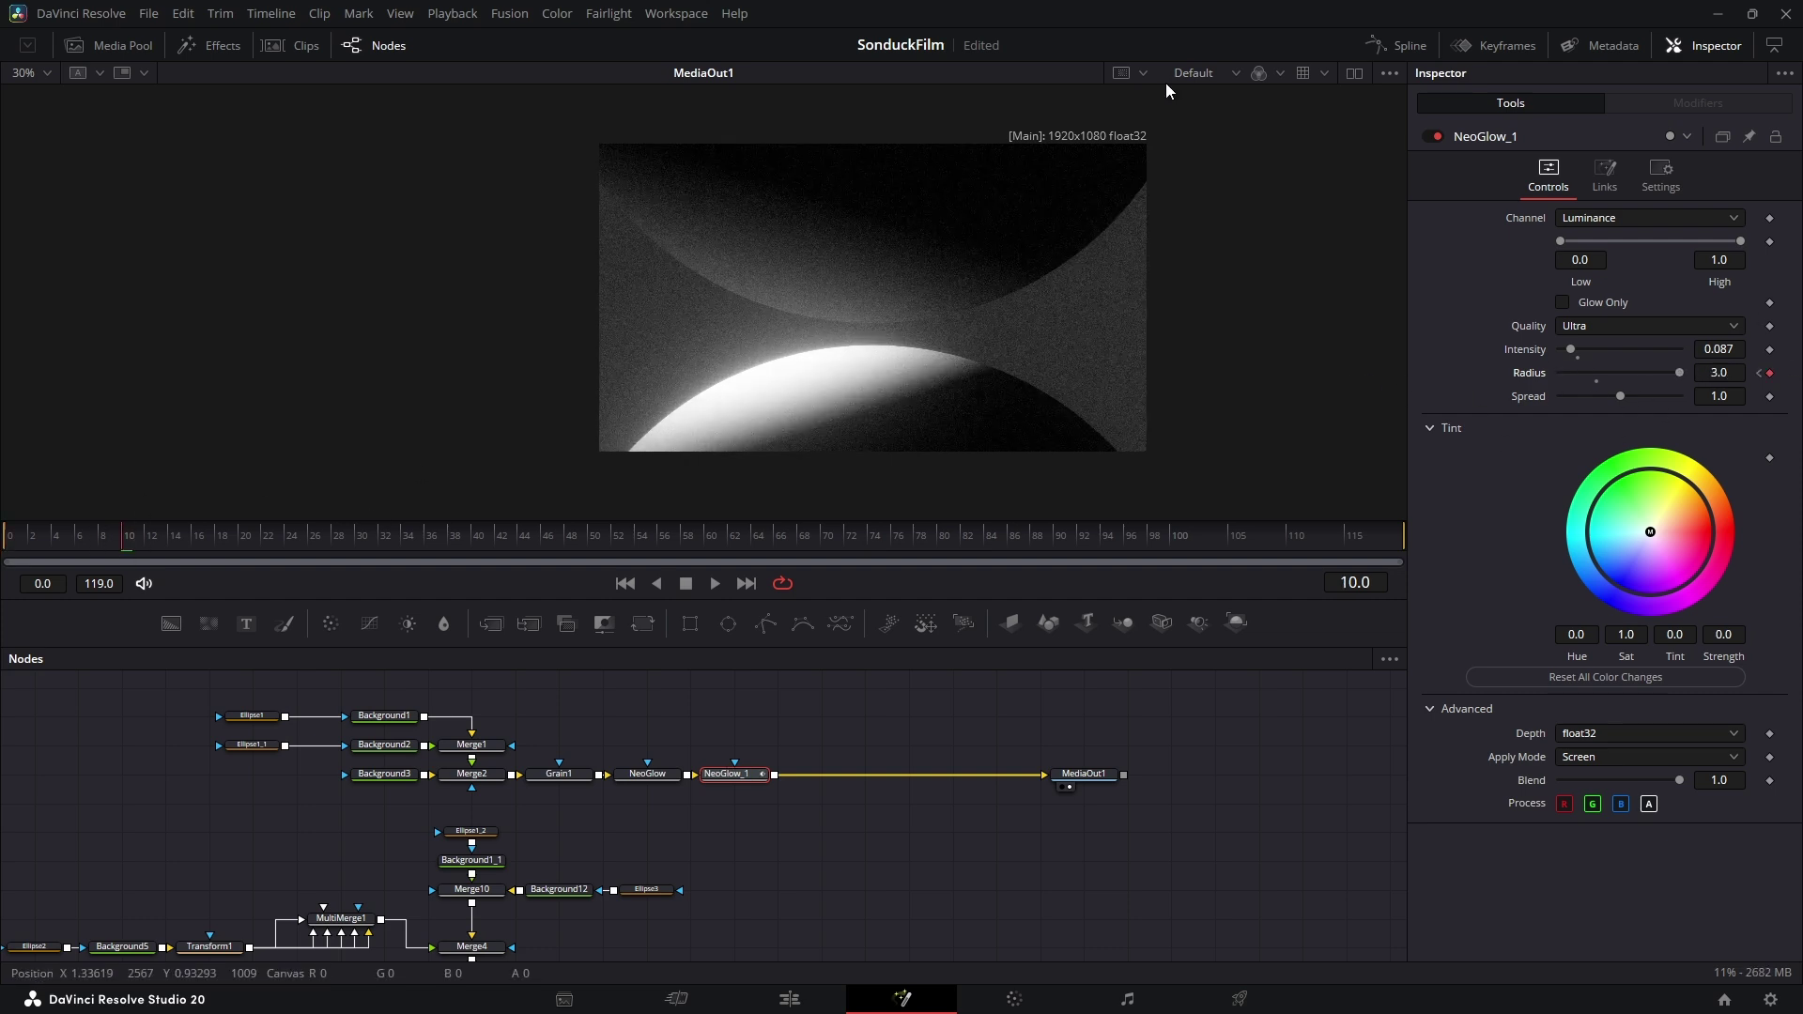
Step: Display NeoGlow_1's animation curves, set BrightnessContrast2's eased brightness curve, reaching 0.036 at frame 10, to Ping-Pong, and scrub through the flicker
{"action": "left_click", "coordinate": [1399, 45]}
{"action": "scroll", "coordinate": [752, 834], "scroll_direction": "down", "scroll_amount": 3}
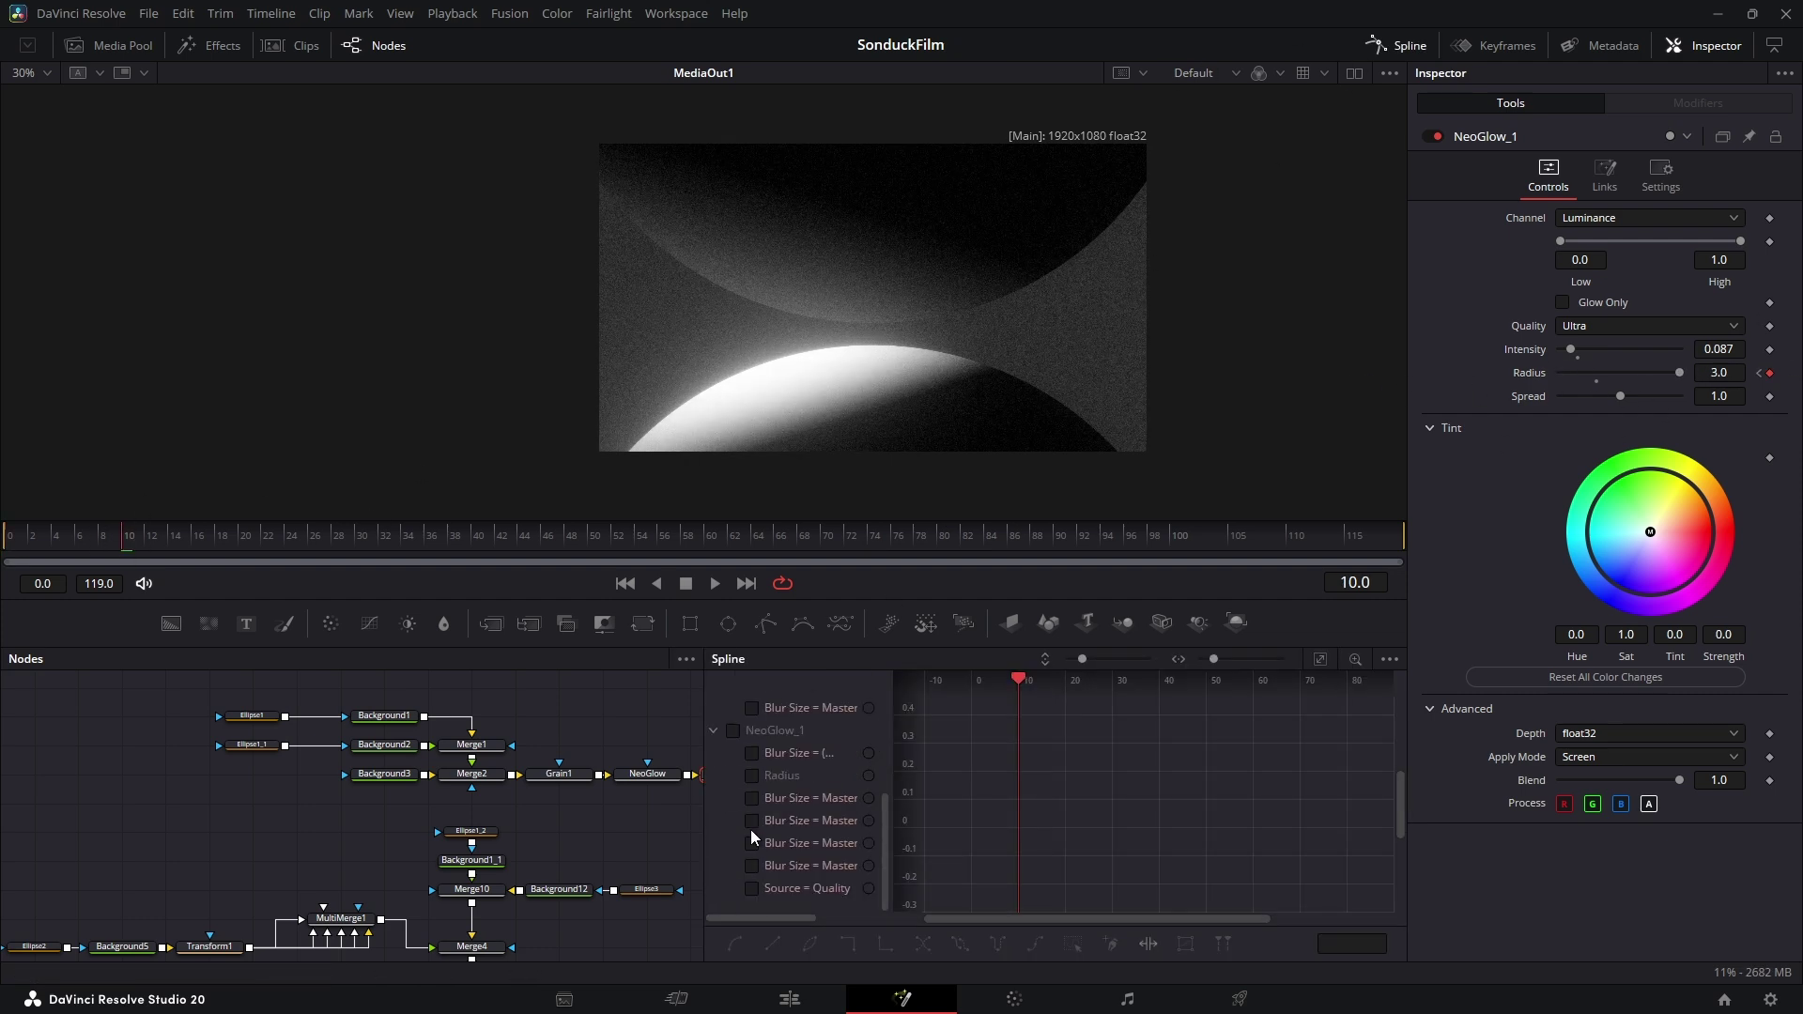
{"action": "left_click", "coordinate": [734, 730]}
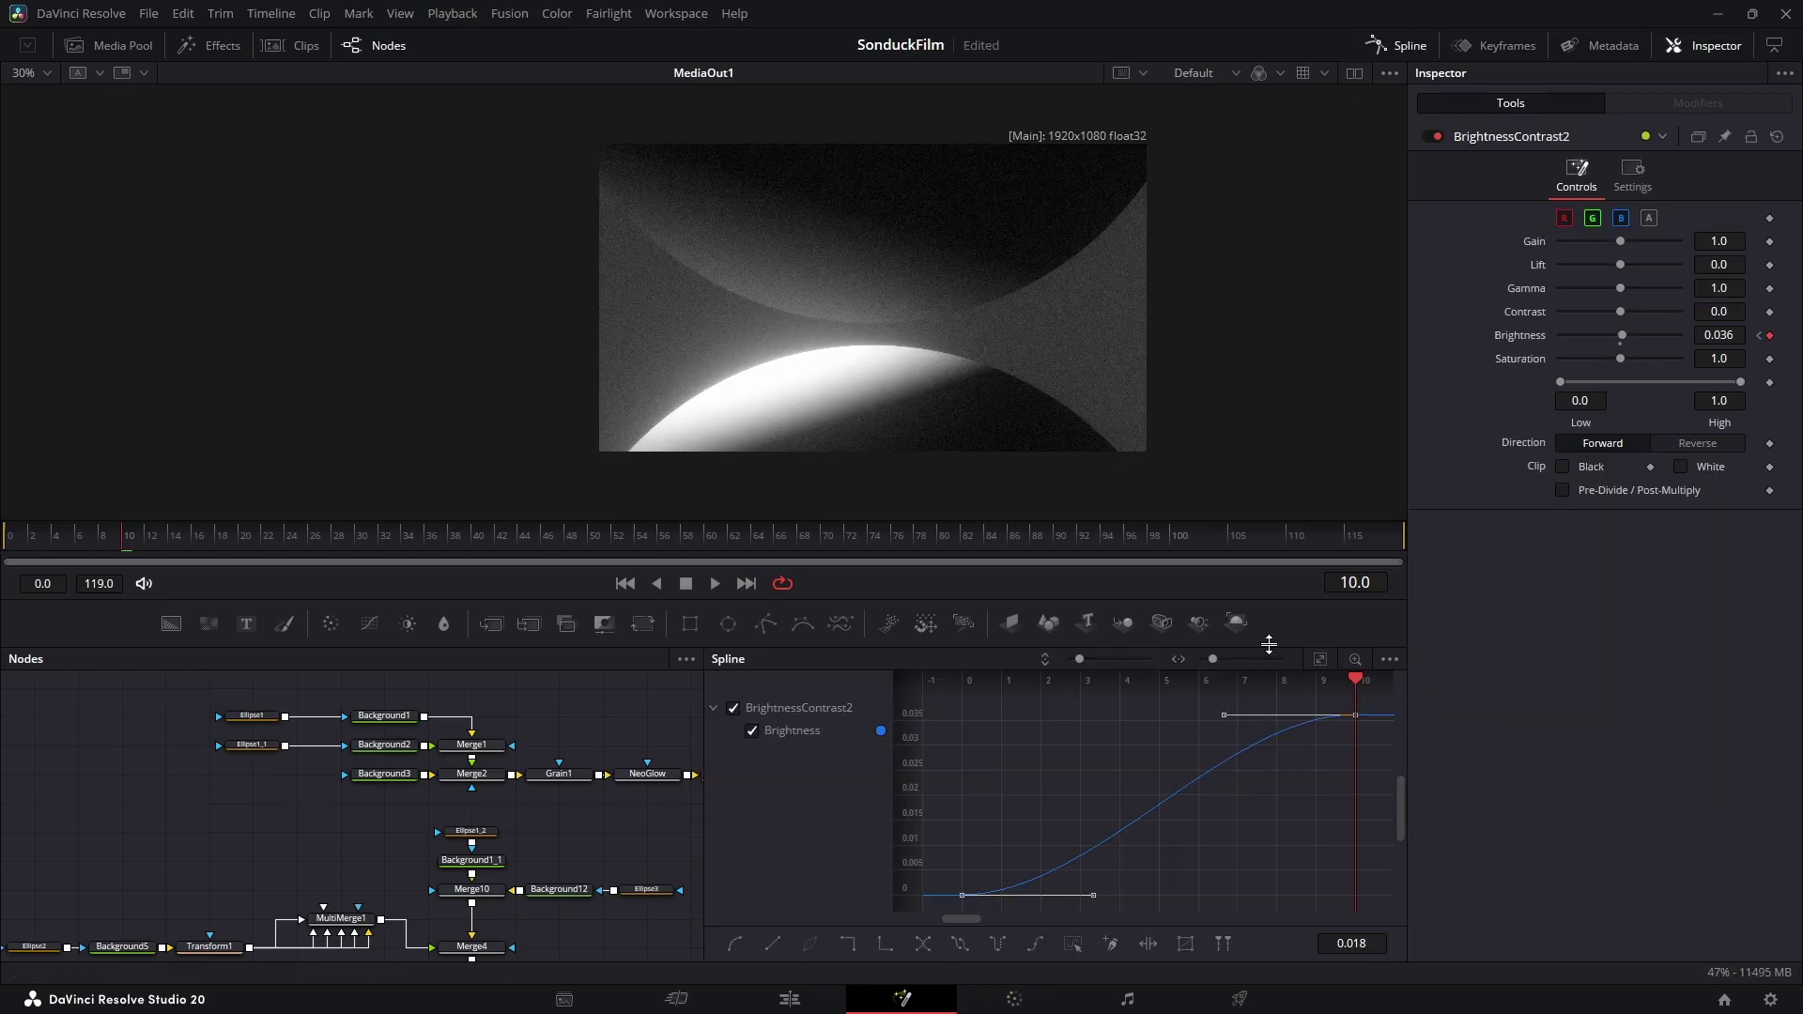
{"action": "left_click", "coordinate": [1003, 945]}
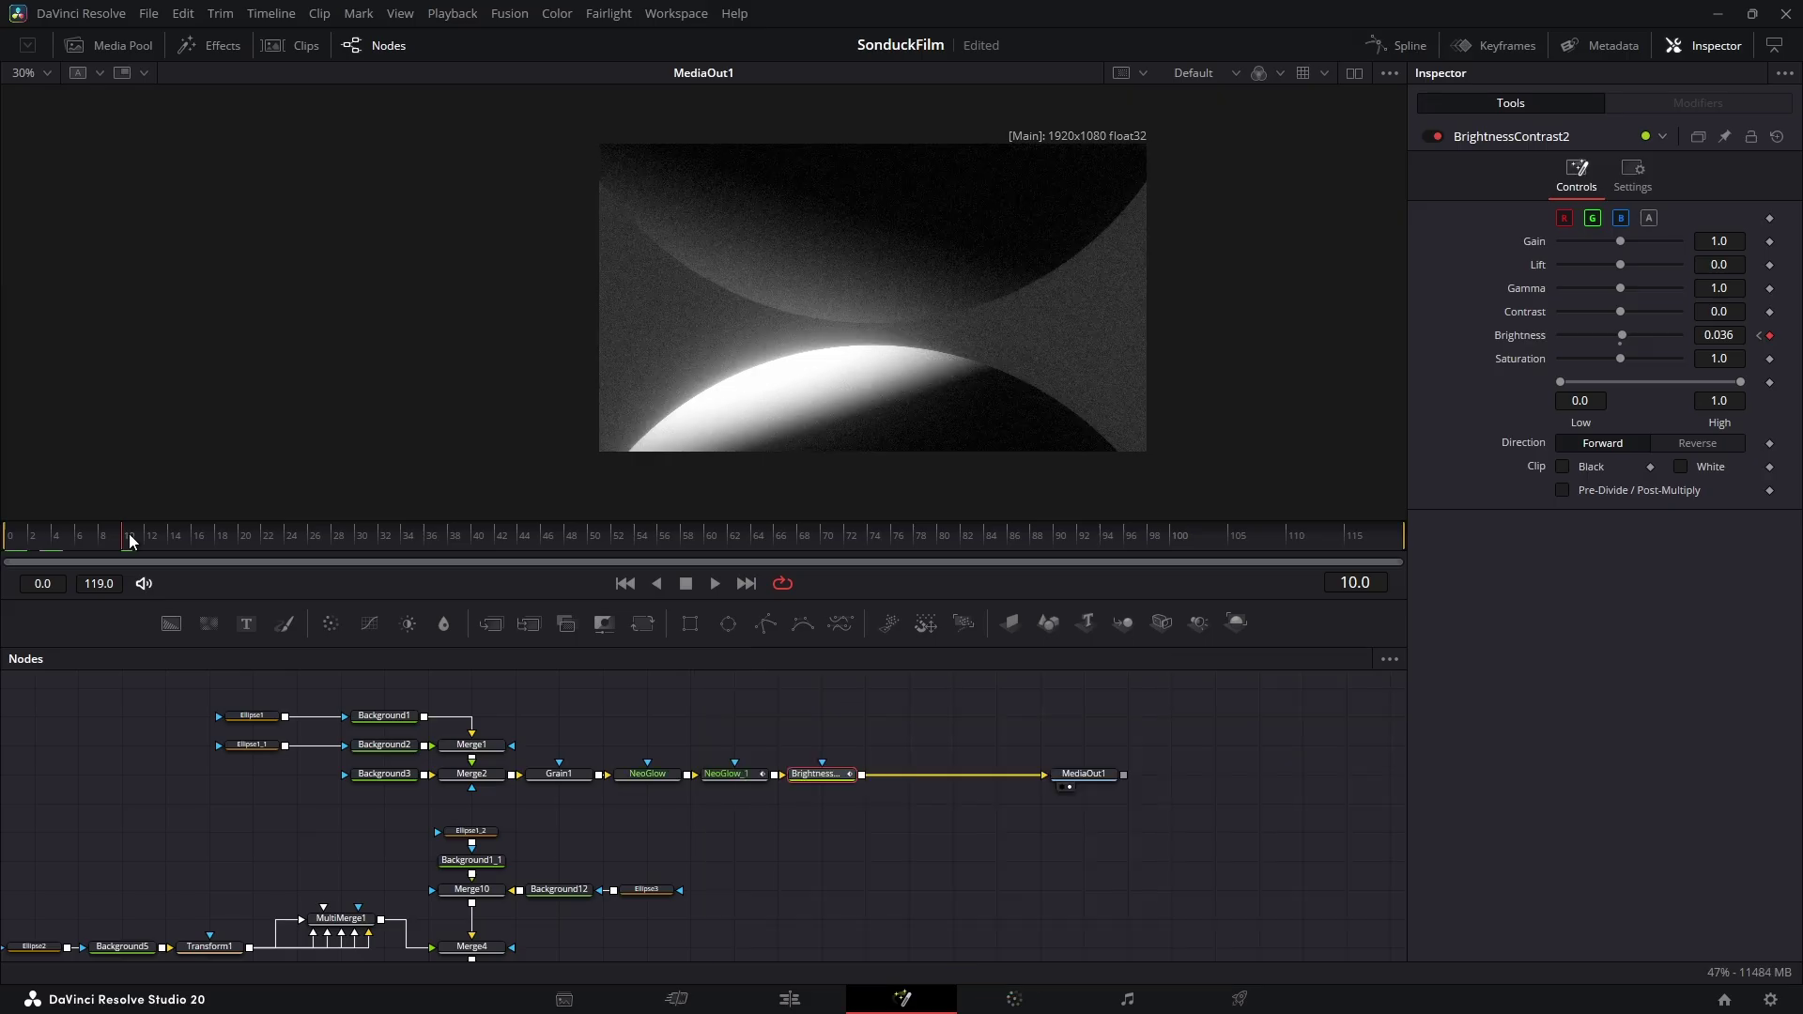
{"action": "left_click_drag", "start_coordinate": [129, 541], "coordinate": [517, 533]}
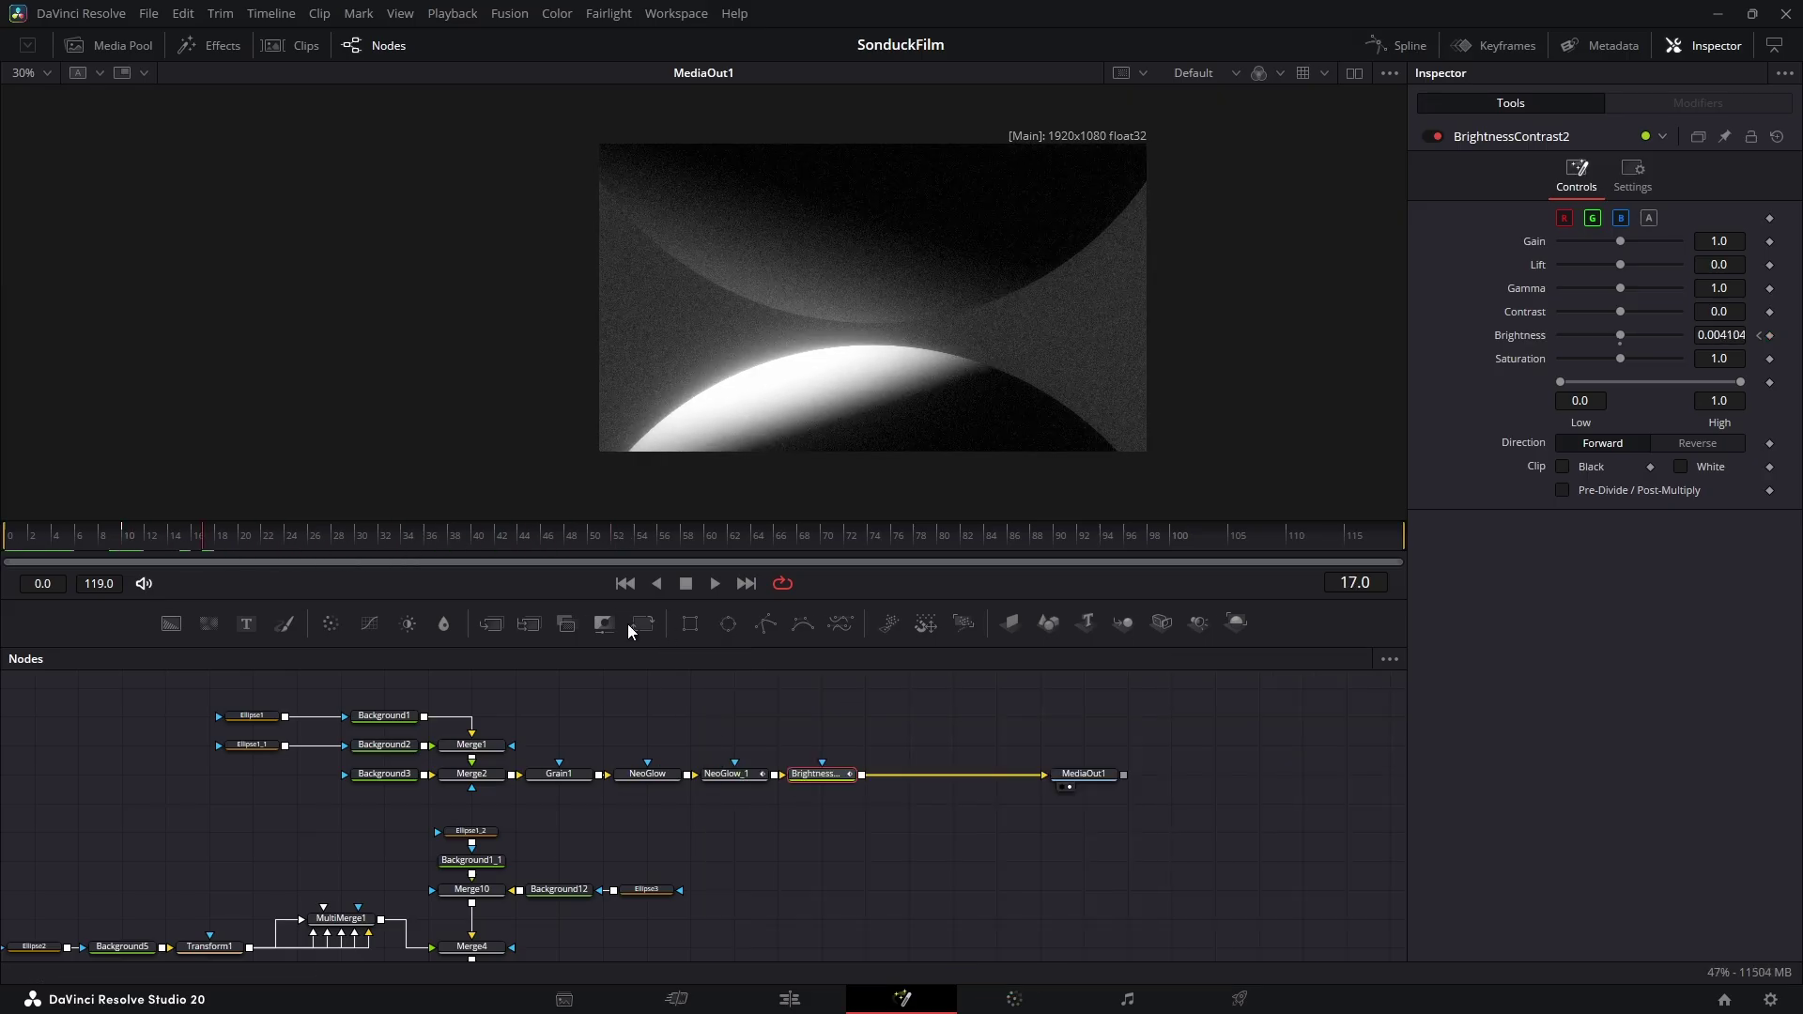
Step: Add a Transform after BrightnessContrast2 and keyframe its size from 1.0 at frame 0 to 1.142 at frame 119 with a smooth curve
{"action": "left_click", "coordinate": [643, 624]}
{"action": "left_click", "coordinate": [4, 536]}
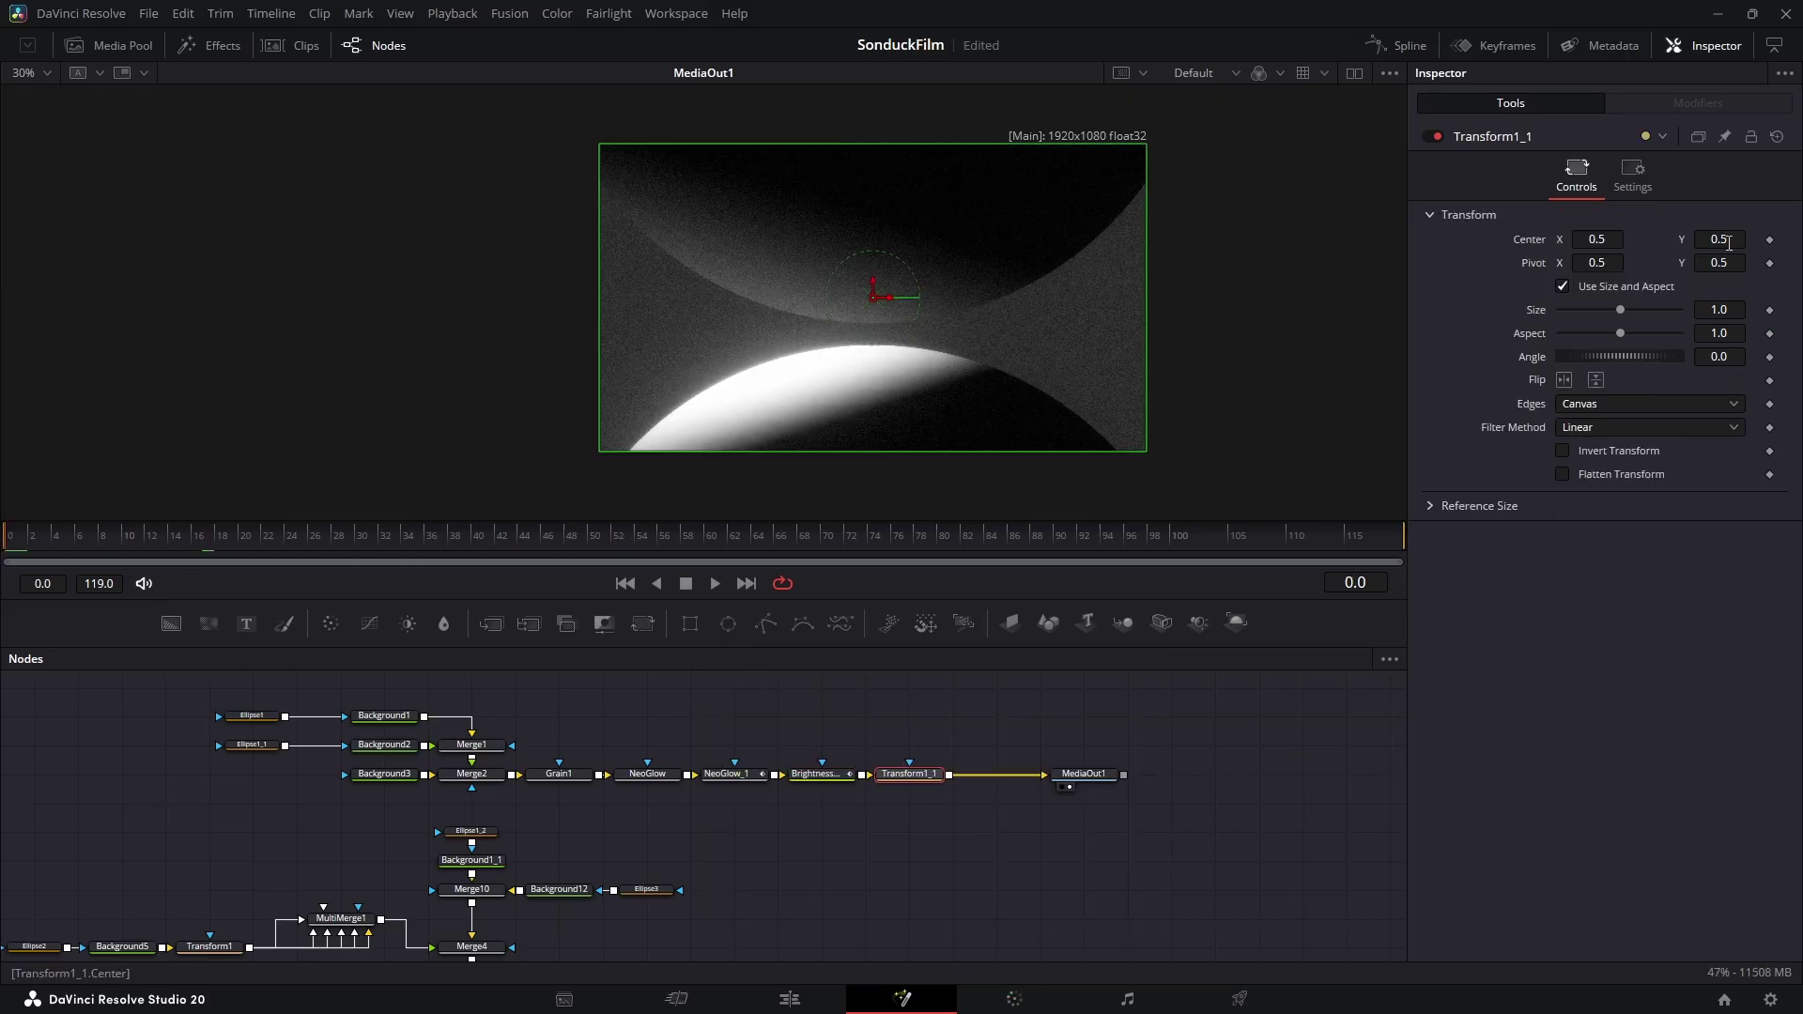
{"action": "left_click", "coordinate": [1770, 310]}
{"action": "left_click_drag", "start_coordinate": [1717, 310], "coordinate": [1736, 310]}
{"action": "left_click_drag", "start_coordinate": [1736, 310], "coordinate": [1785, 310]}
{"action": "left_click", "coordinate": [1397, 45]}
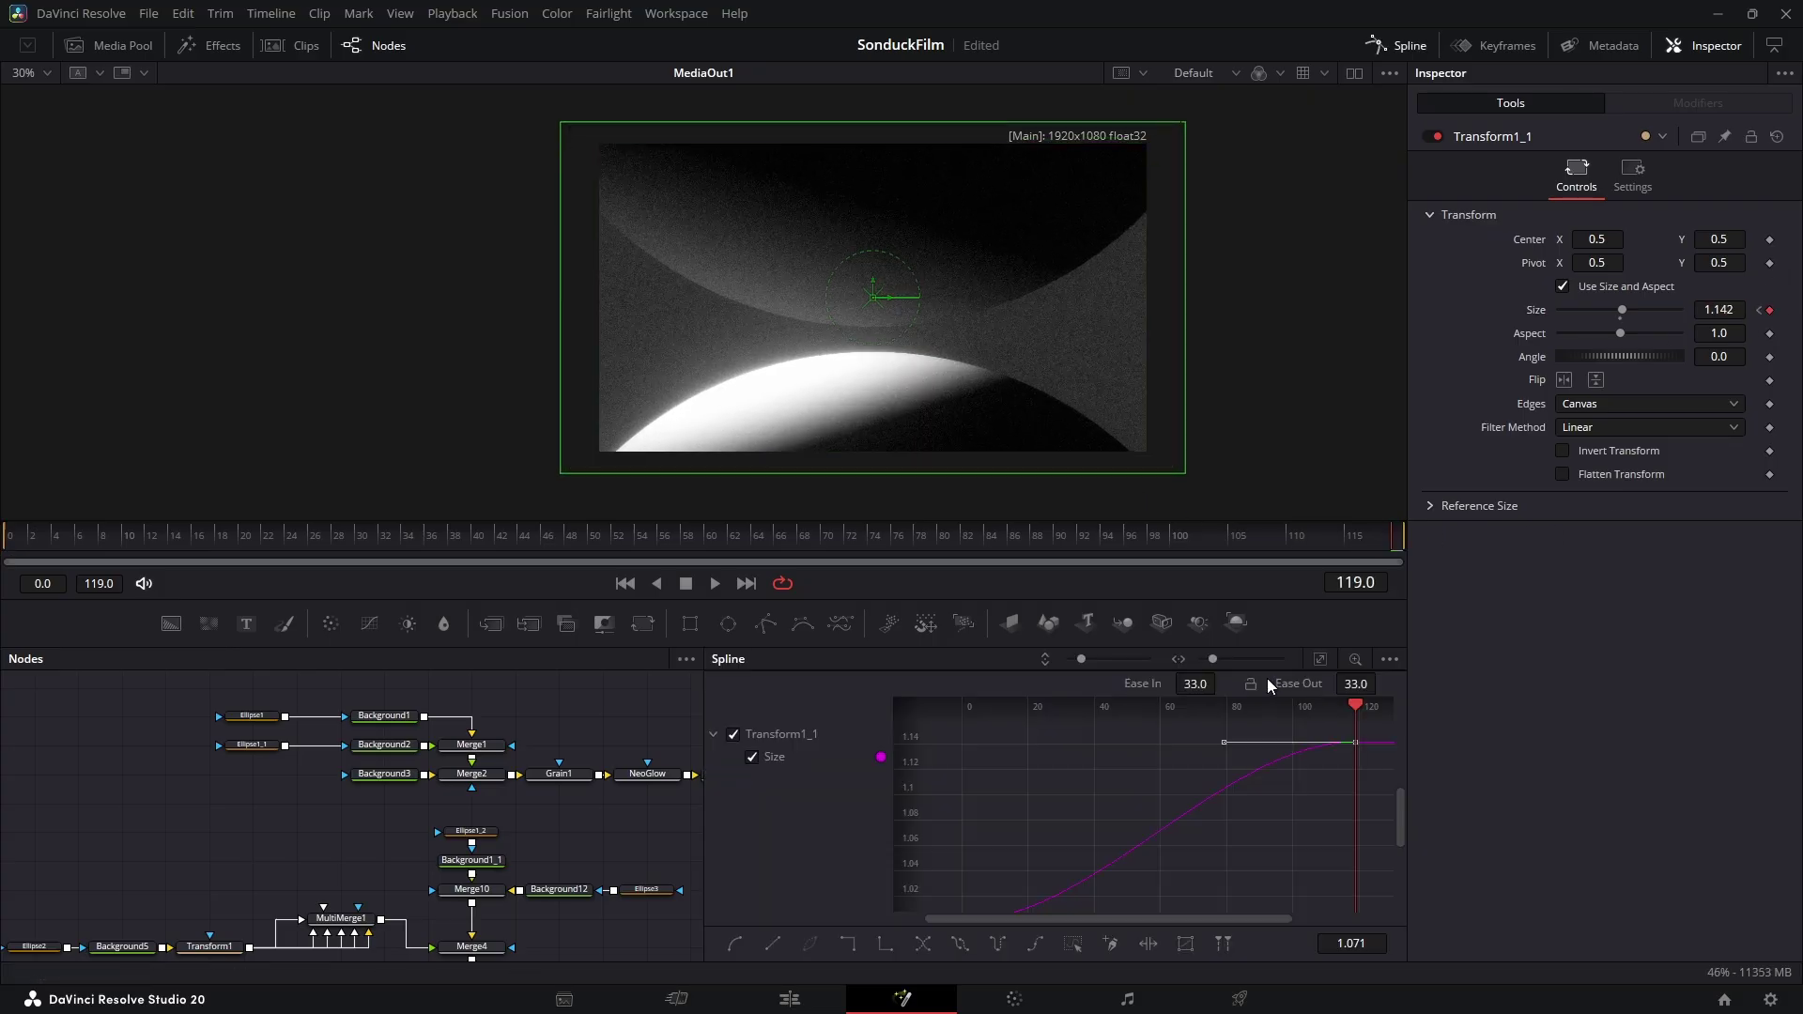
{"action": "left_click", "coordinate": [1379, 49]}
Step: Insert the Posterize Time template effect between Transform1_1 and MediaOut1
{"action": "left_click", "coordinate": [194, 51]}
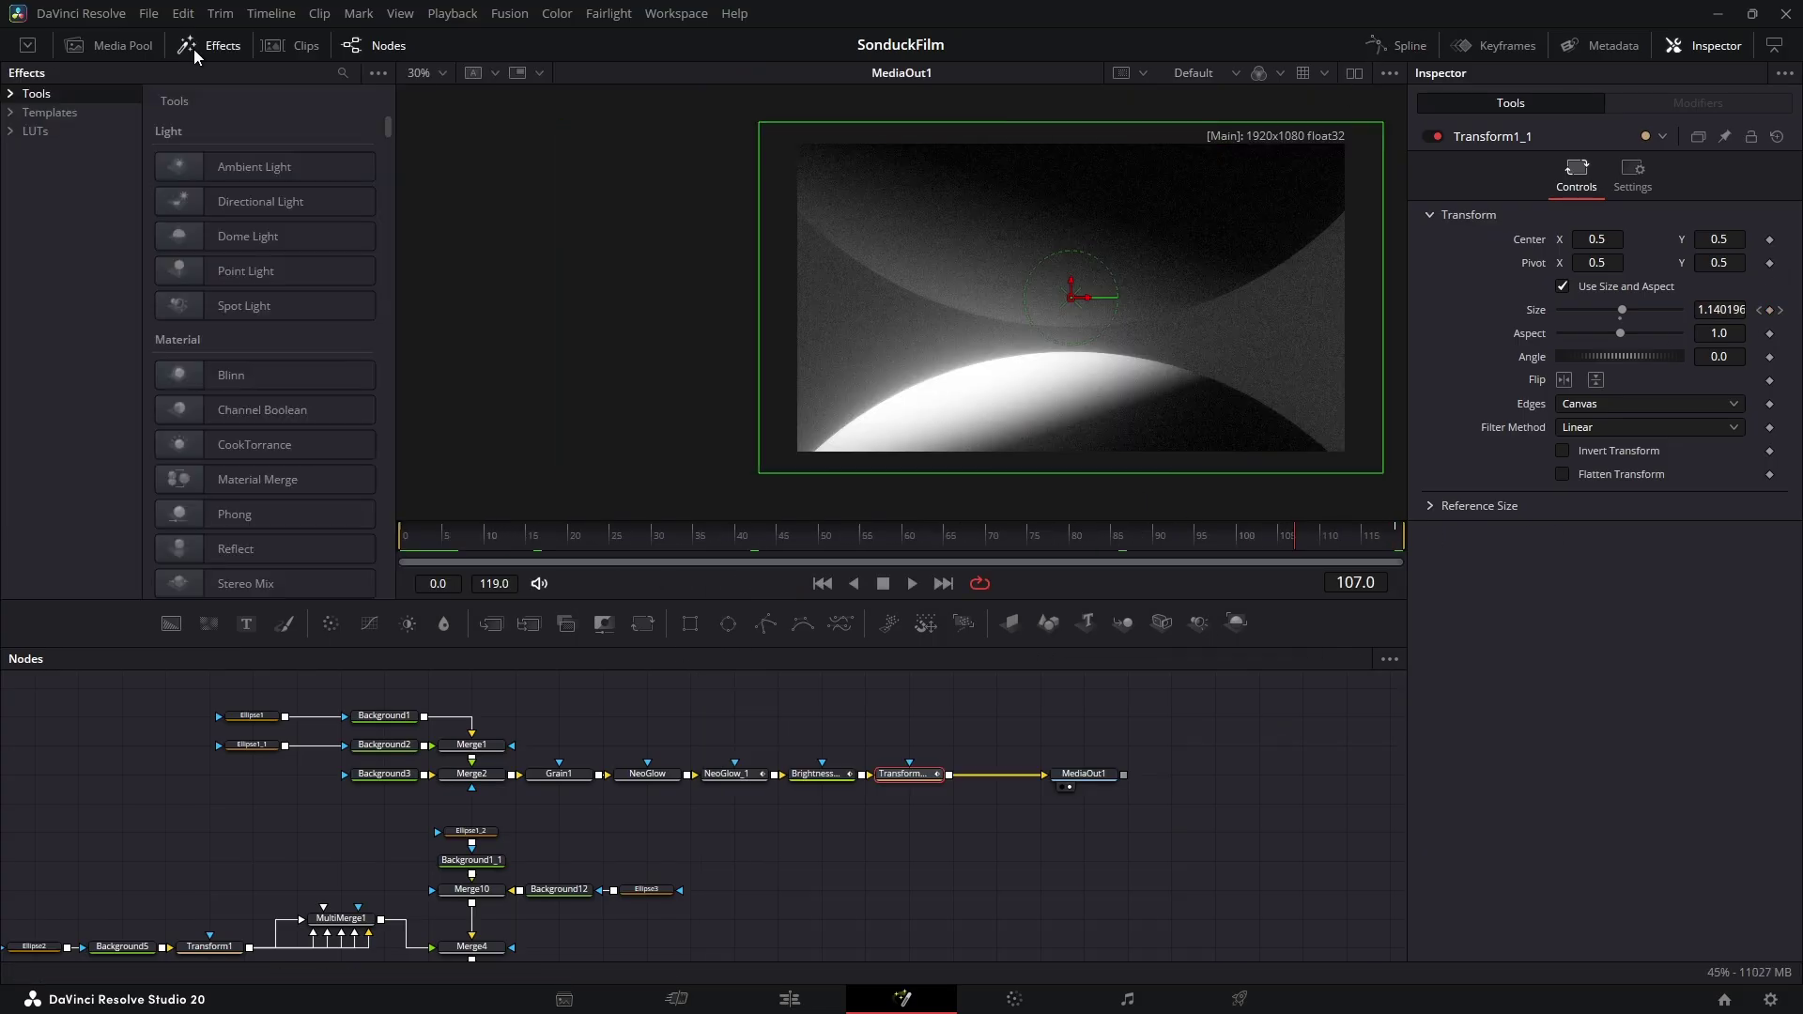
{"action": "left_click", "coordinate": [10, 113]}
{"action": "left_click", "coordinate": [31, 131]}
{"action": "left_click", "coordinate": [30, 150]}
{"action": "left_click", "coordinate": [102, 168]}
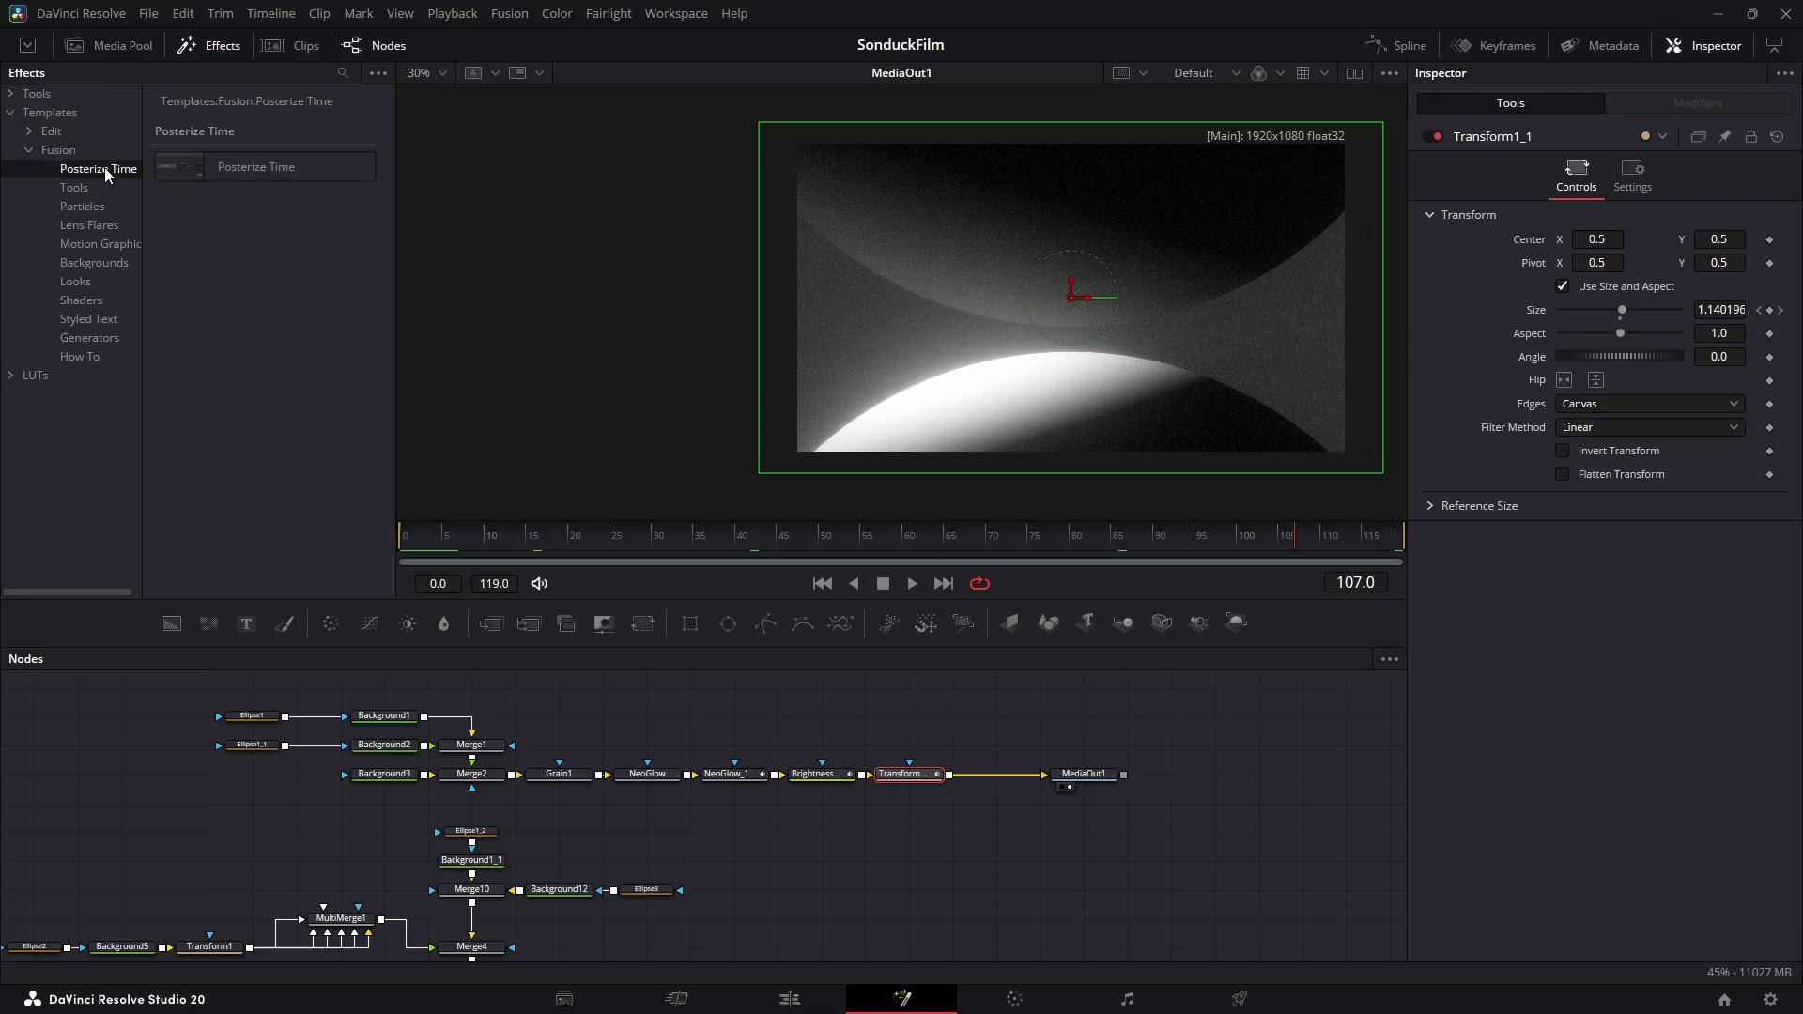
{"action": "left_click_drag", "start_coordinate": [268, 168], "coordinate": [994, 775]}
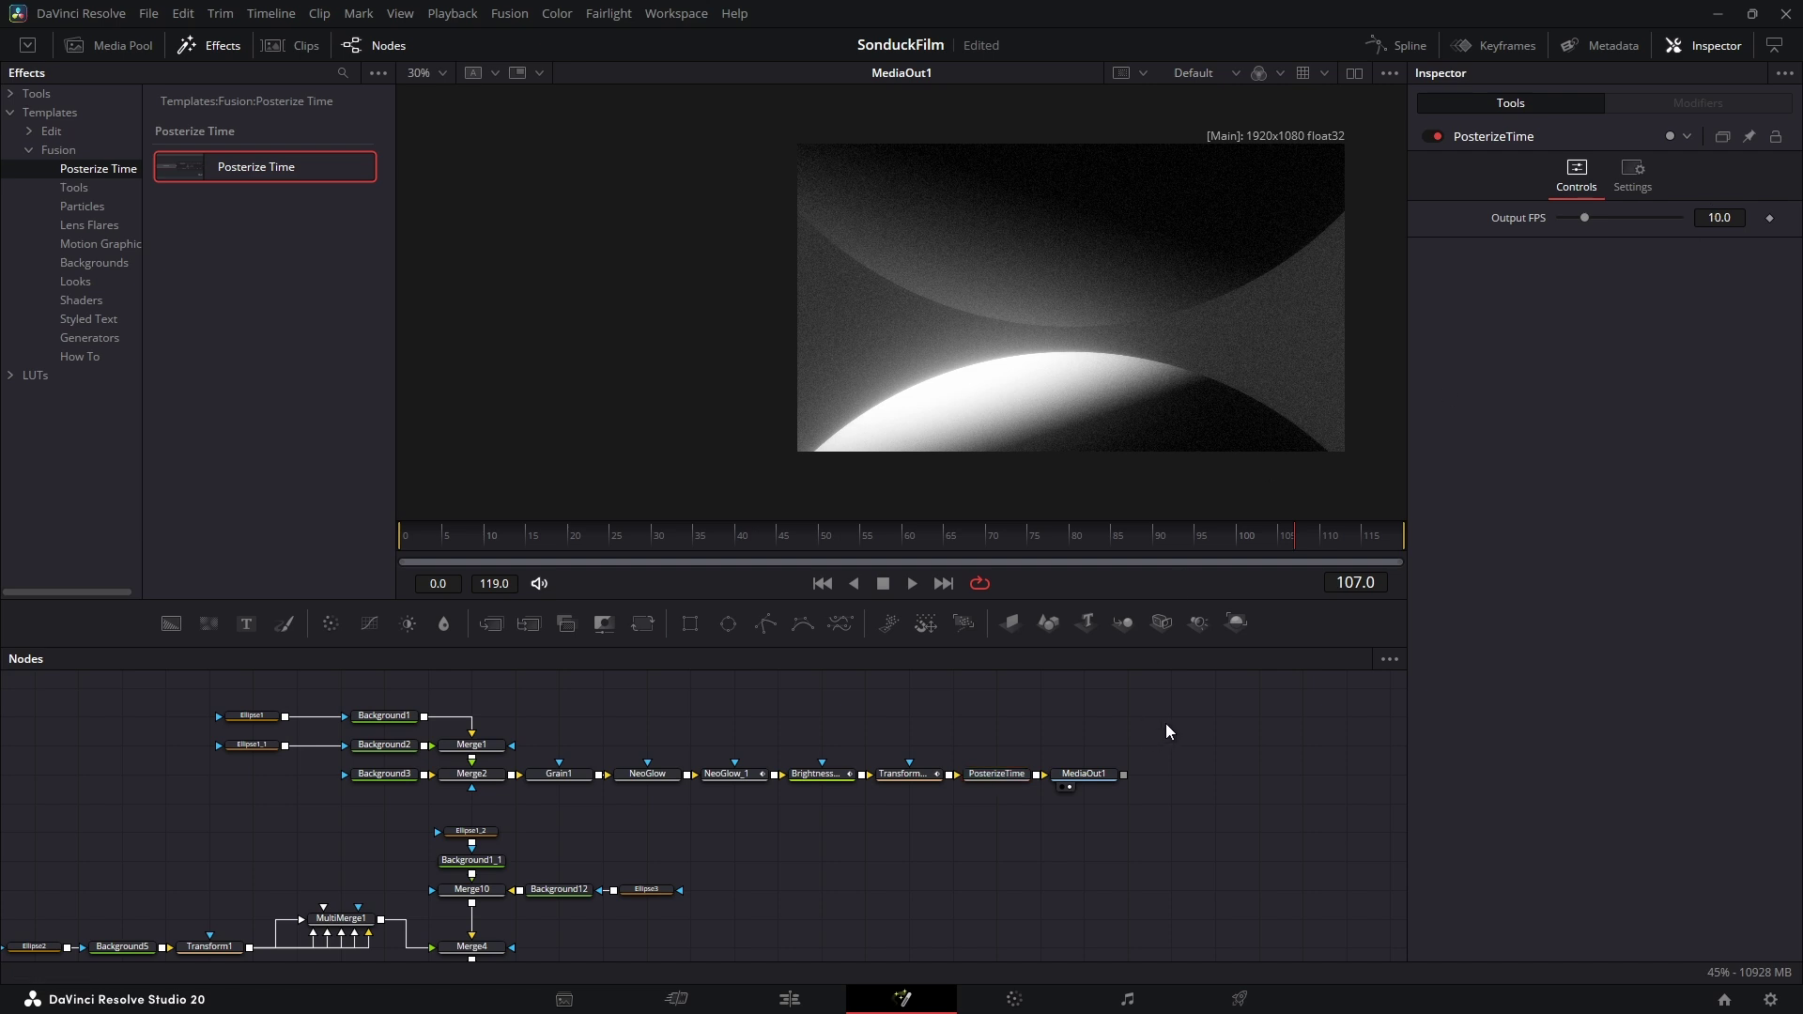
{"action": "left_click", "coordinate": [177, 45]}
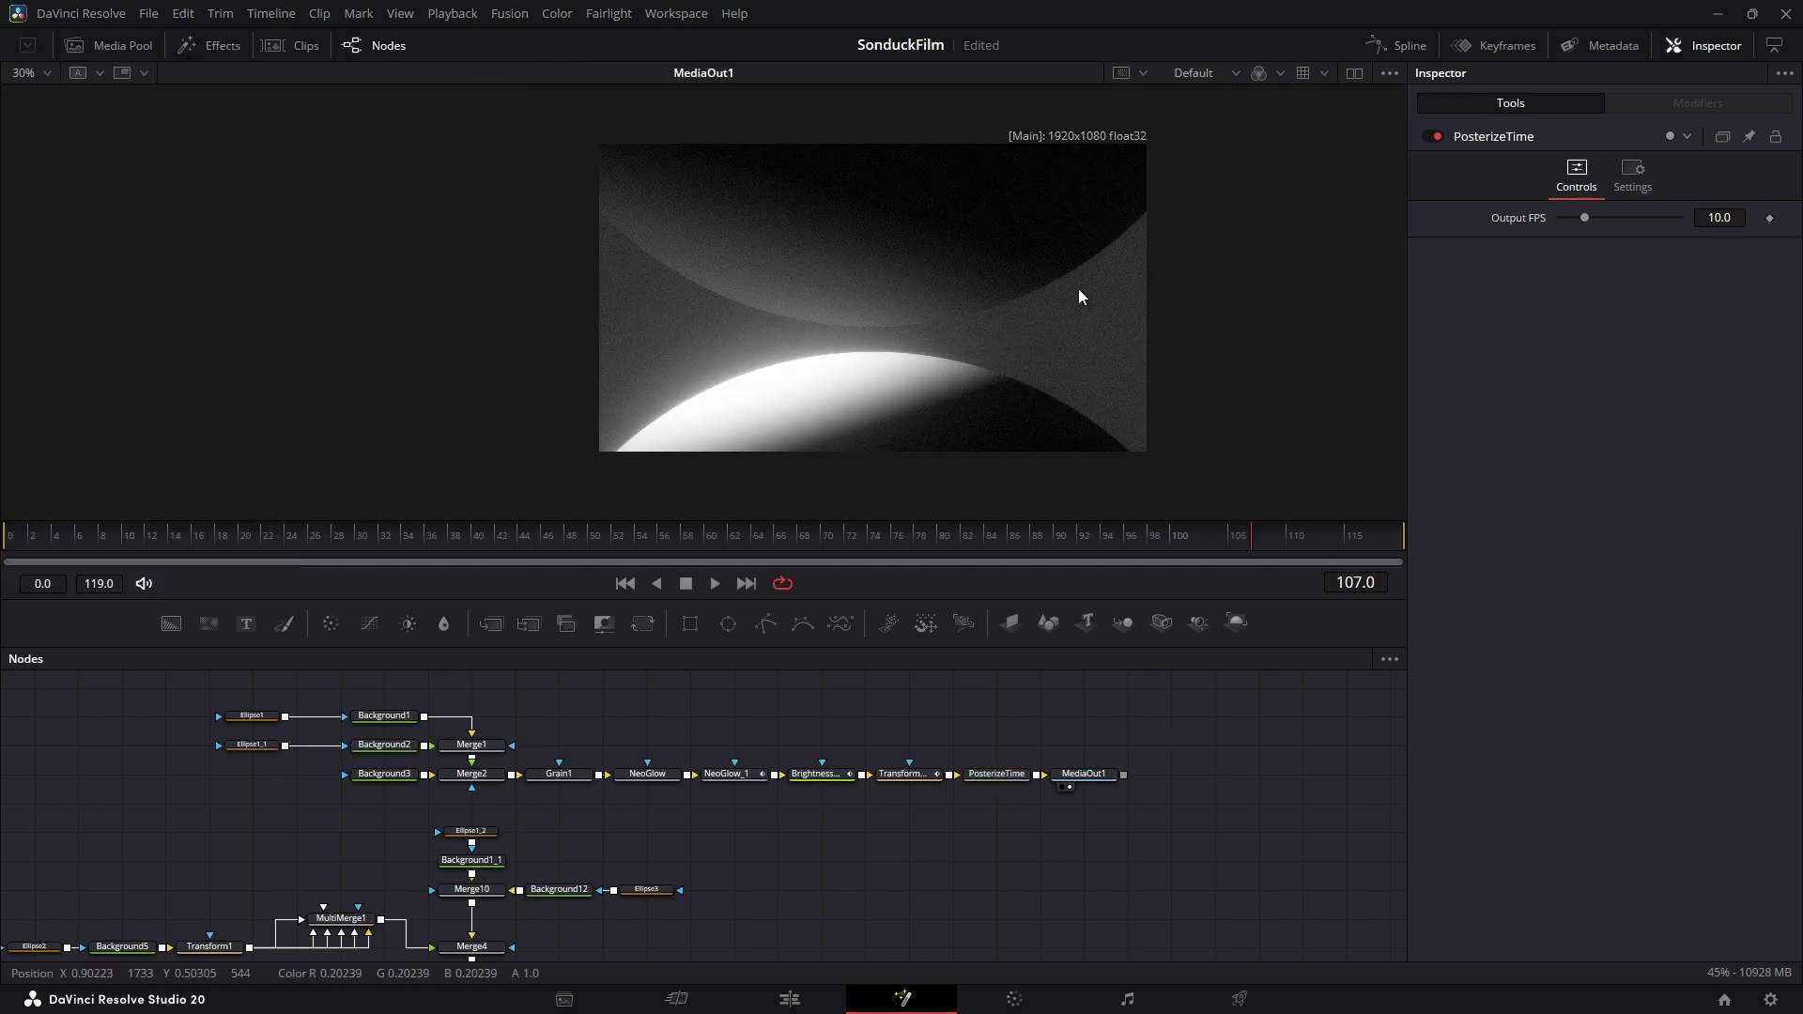
Step: Copy the effect chain from Grain1 through PosterizeTime, attach the copy after Merge3 in the meteor scene, and view its final output
{"action": "left_click_drag", "start_coordinate": [1042, 710], "coordinate": [575, 794]}
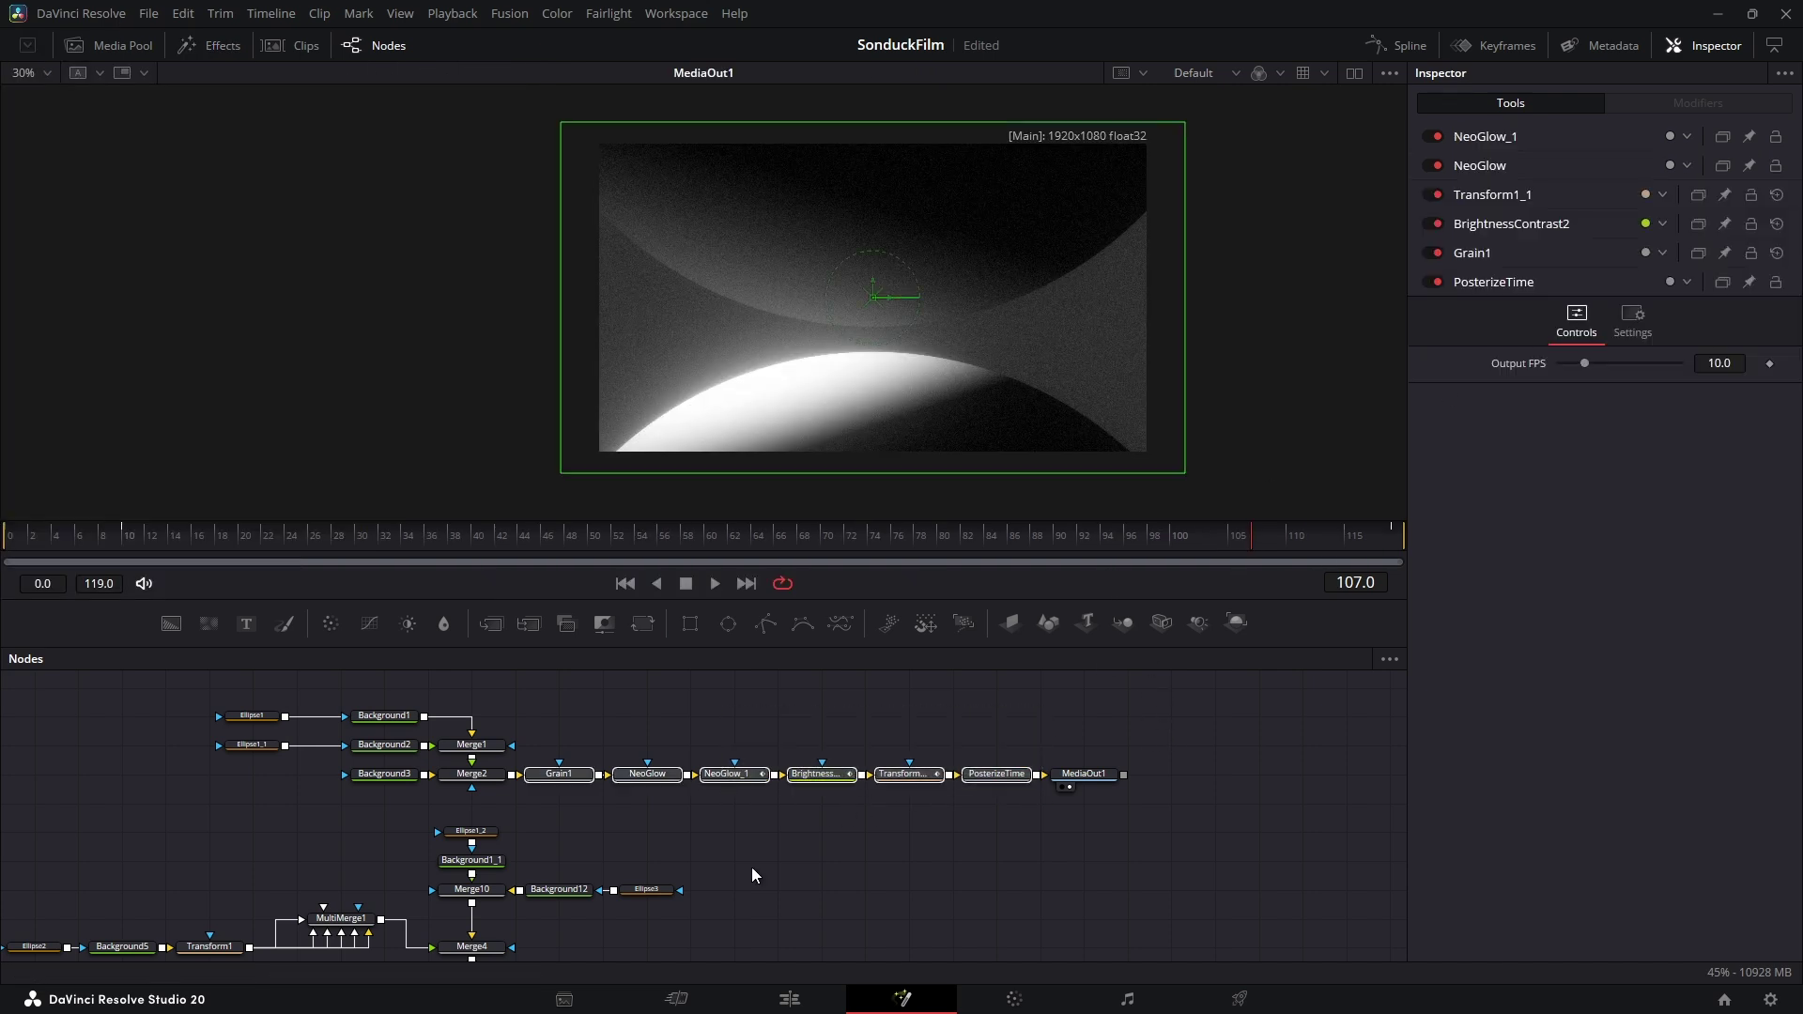
{"action": "left_click_drag", "start_coordinate": [751, 866], "coordinate": [765, 727]}
{"action": "key", "text": "ctrl+v"}
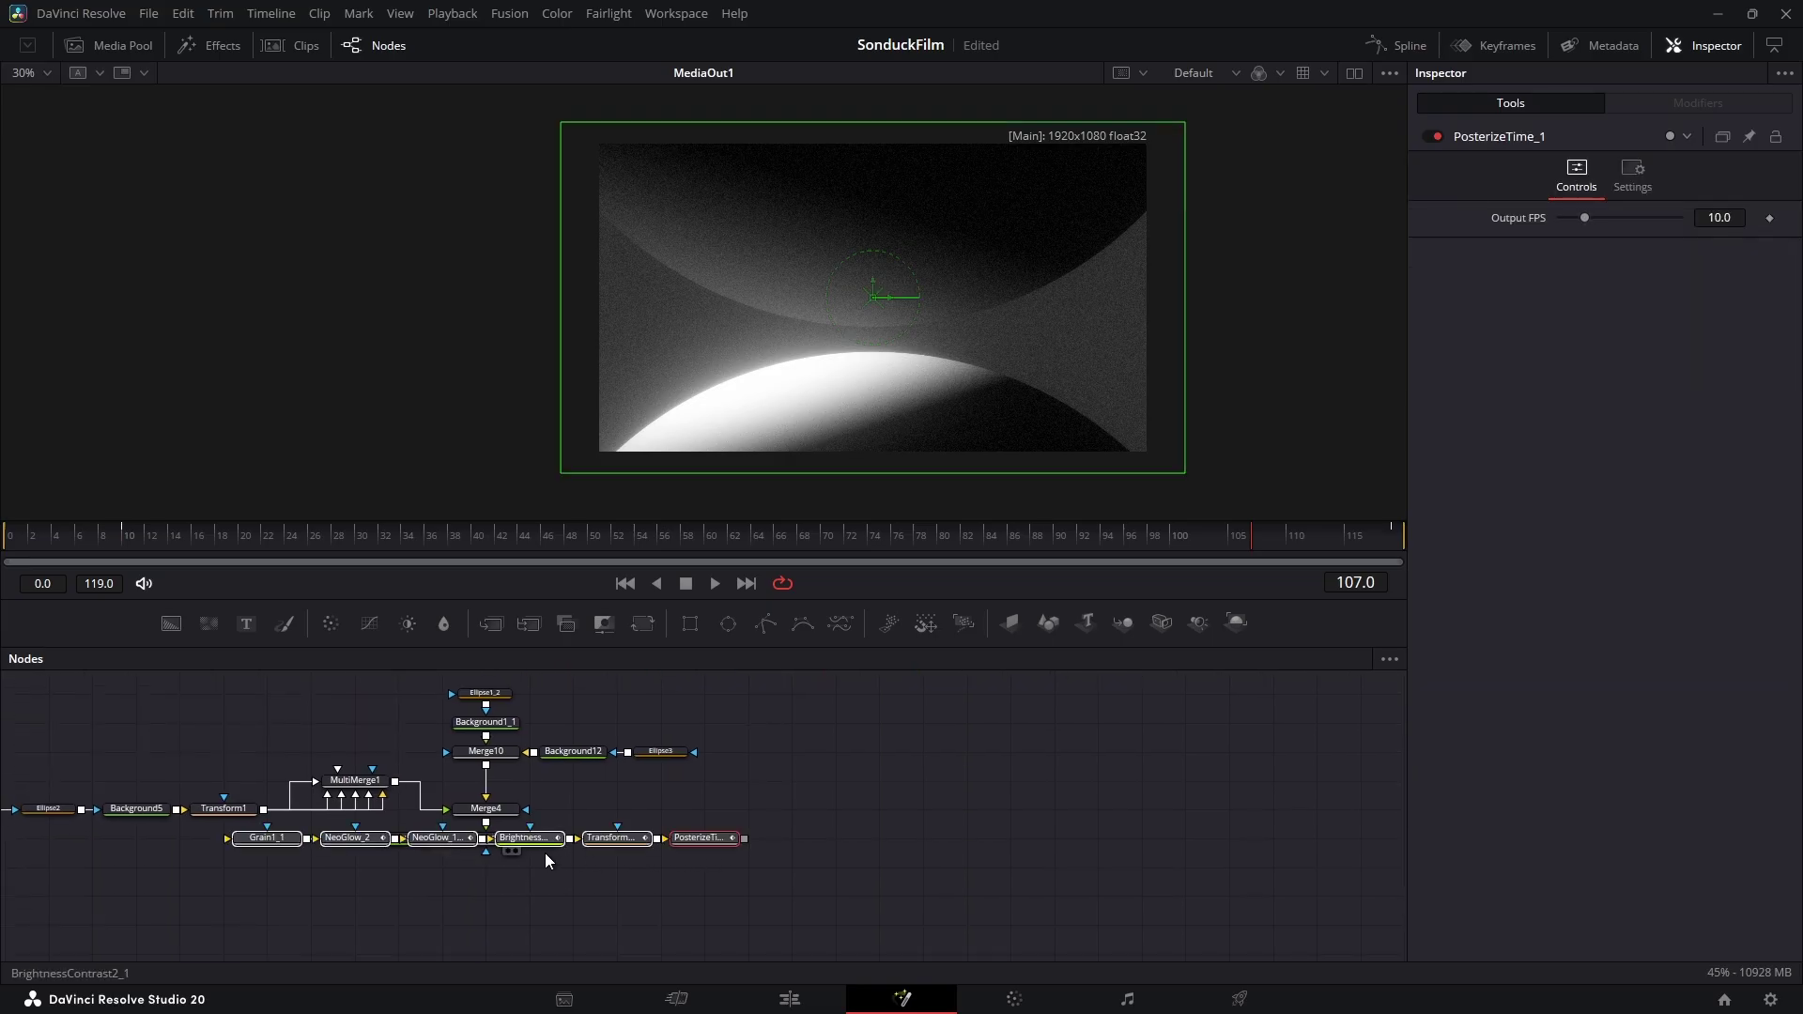
{"action": "left_click_drag", "start_coordinate": [545, 853], "coordinate": [870, 852]}
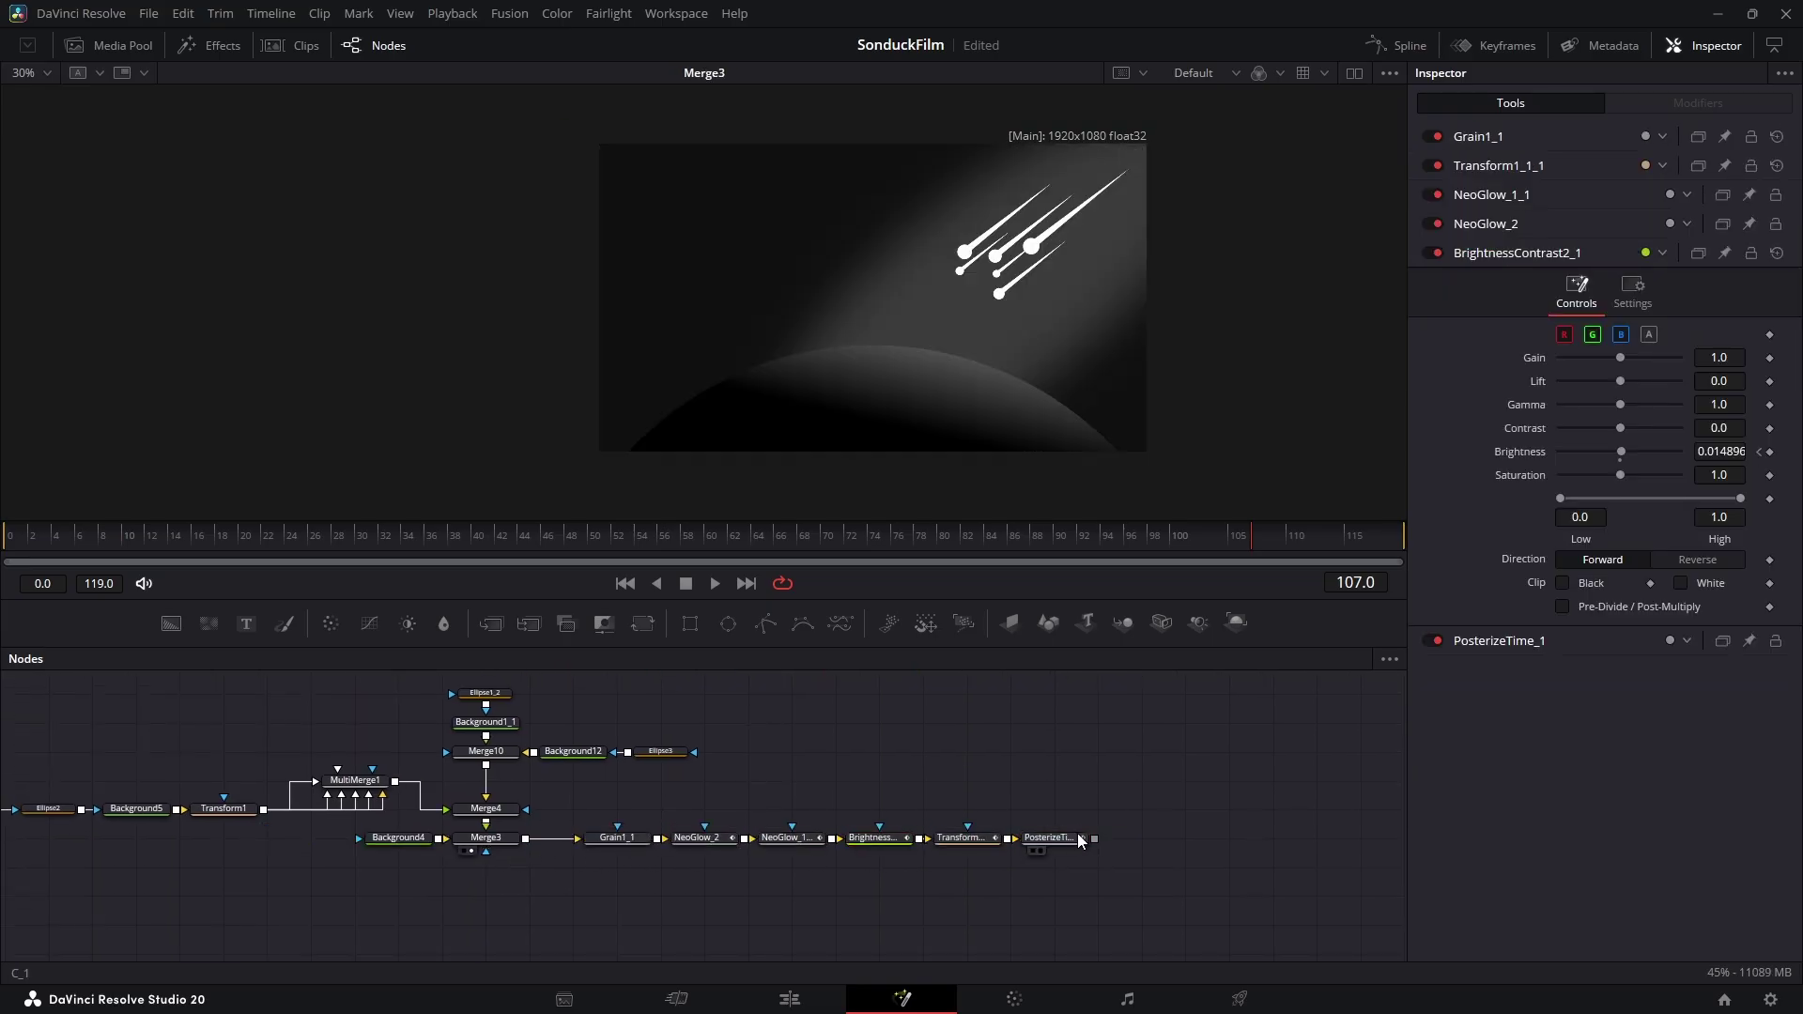
{"action": "left_click_drag", "start_coordinate": [1080, 839], "coordinate": [996, 362]}
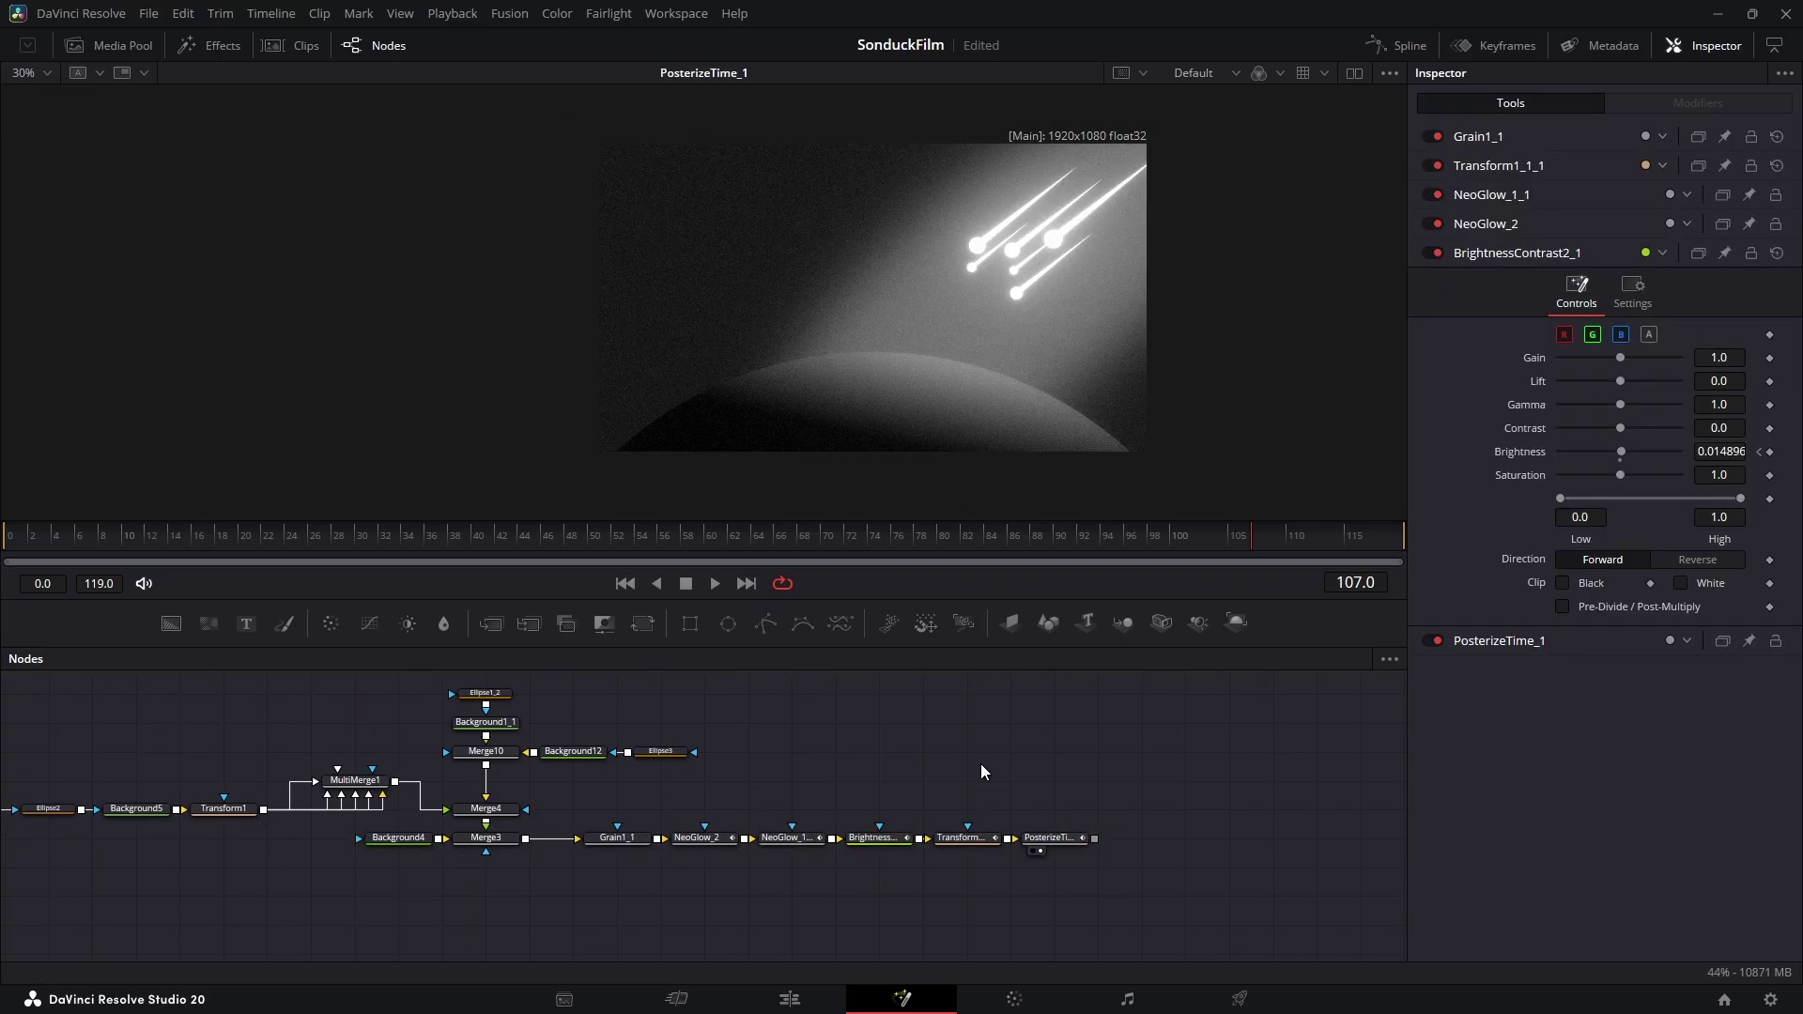
Step: Attach copies of the effect chain after Merge5 in the tunnel scene and Merge8 in the doorway scene, viewing each chain's final output
{"action": "scroll", "coordinate": [998, 716], "scroll_direction": "down", "scroll_amount": 4}
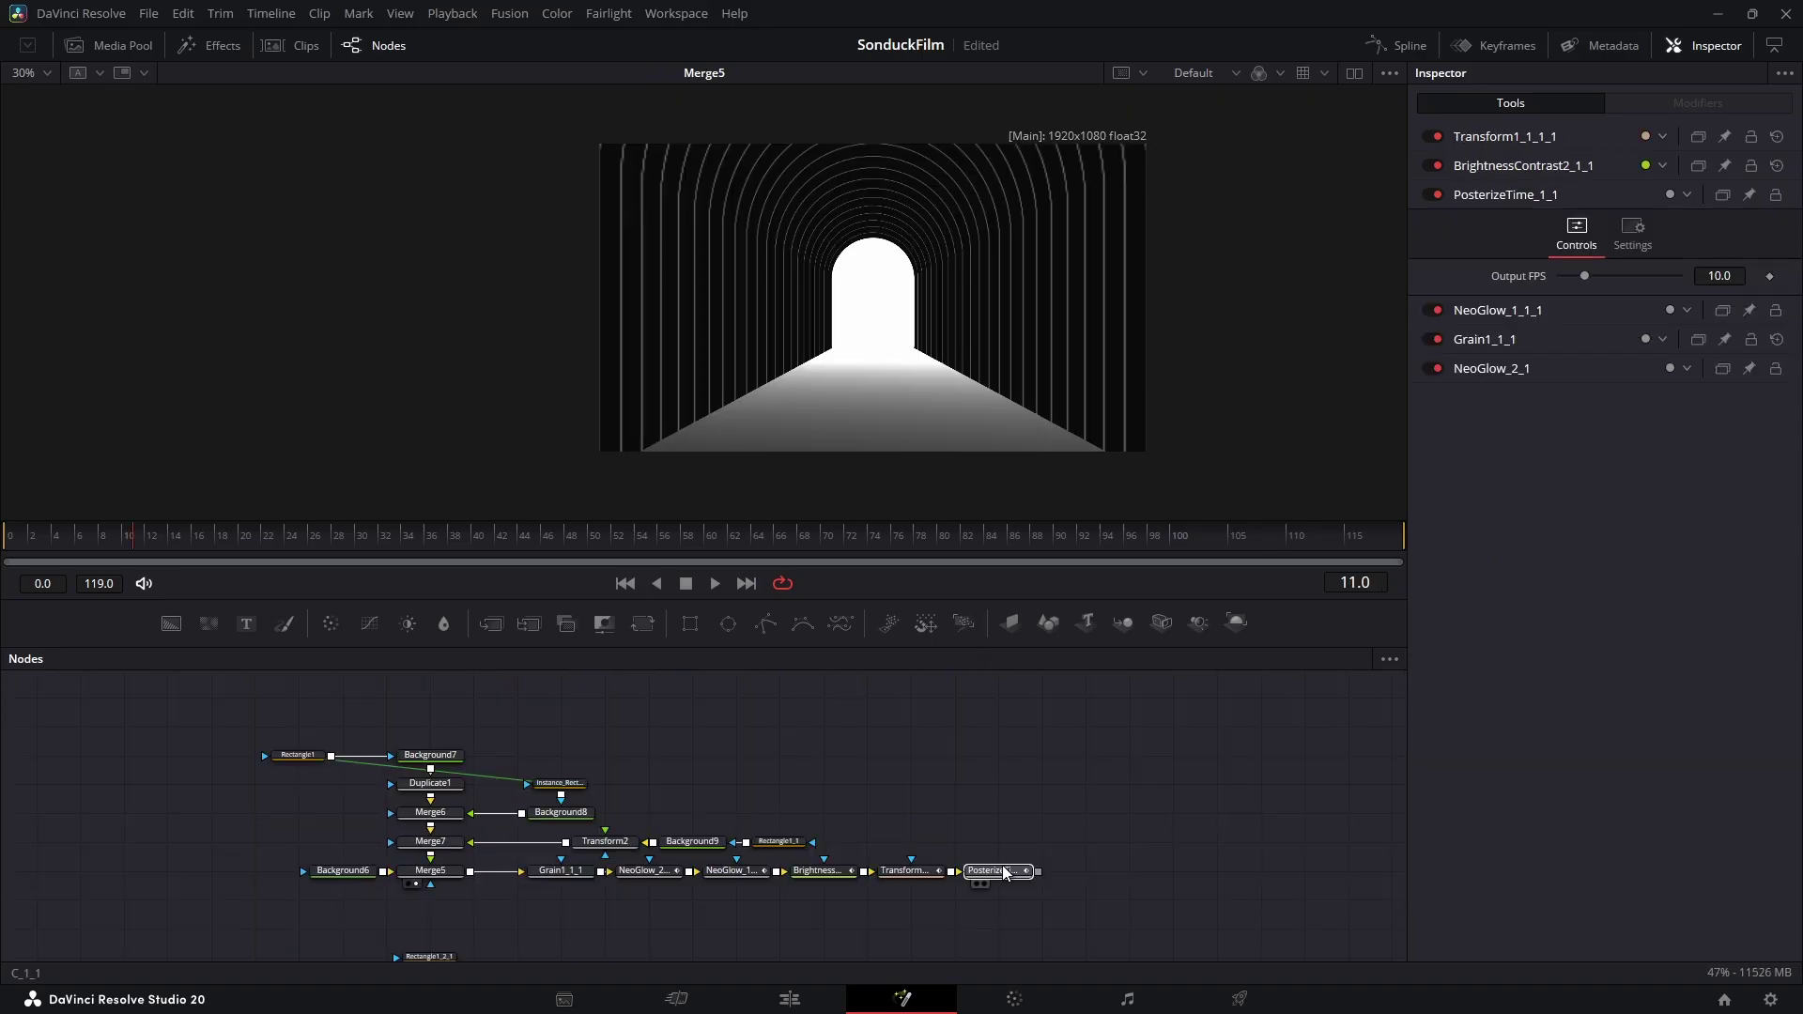
{"action": "left_click_drag", "start_coordinate": [1005, 873], "coordinate": [922, 294]}
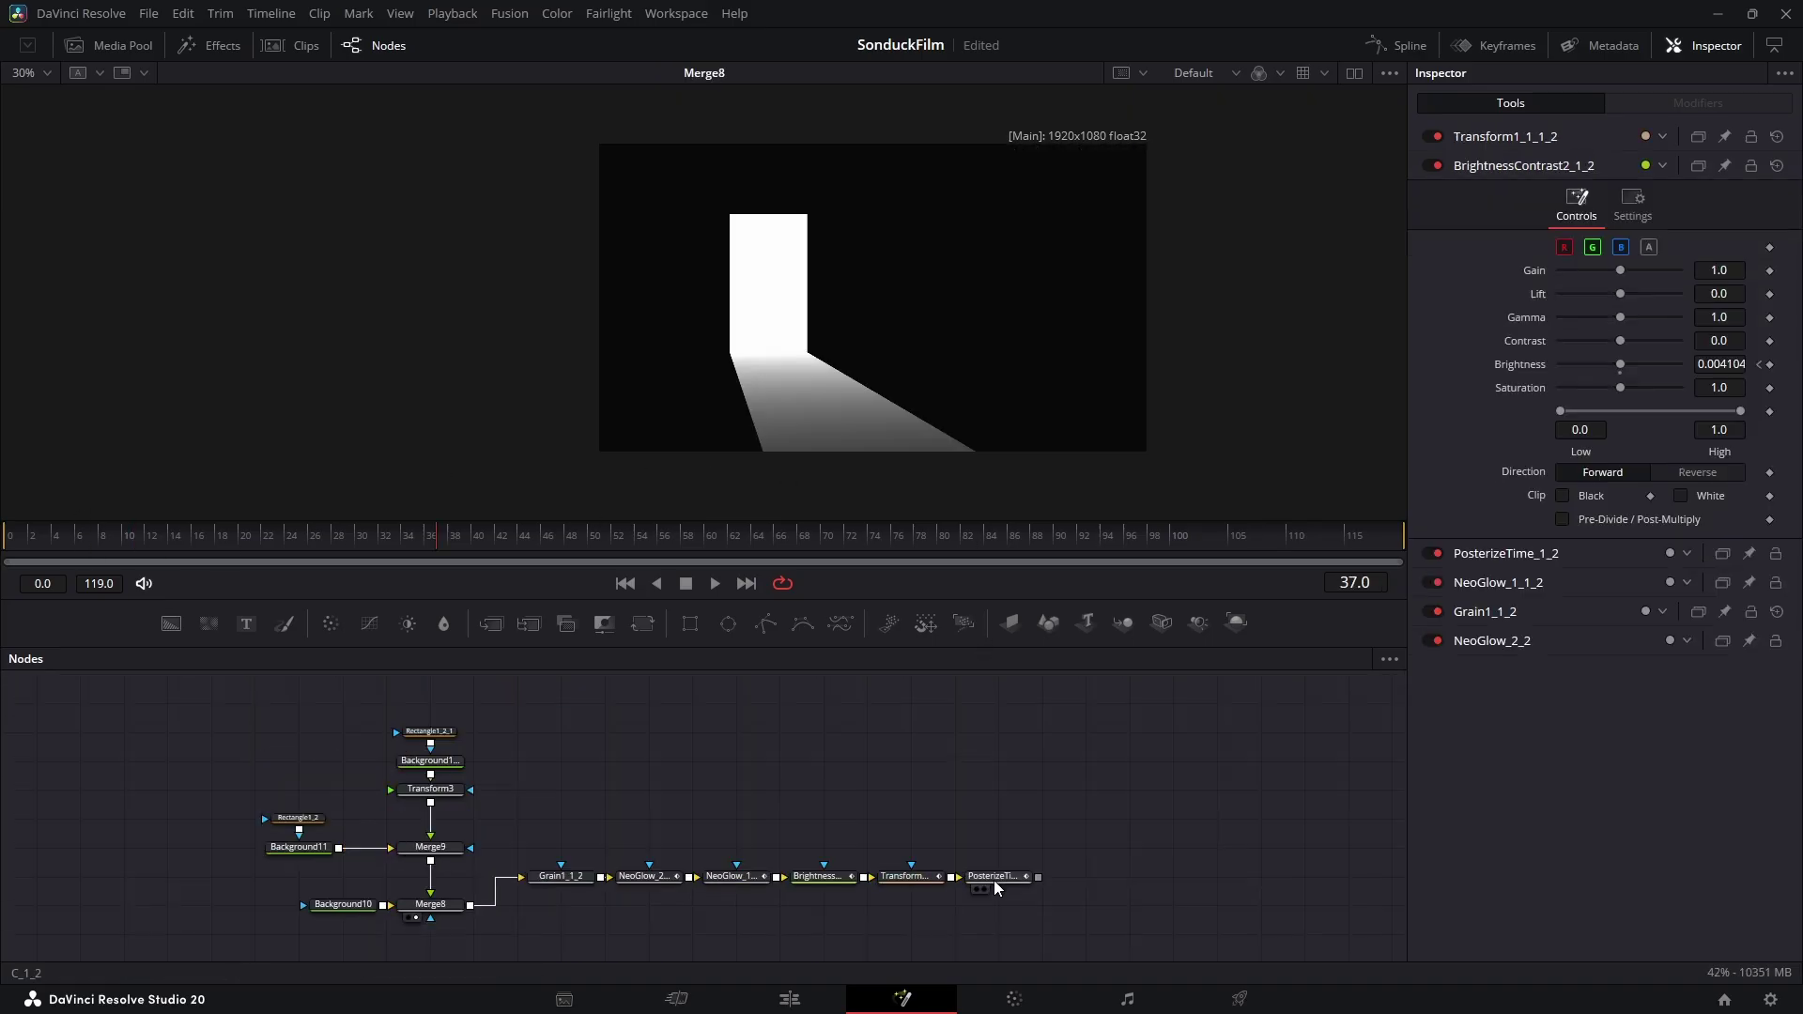
{"action": "left_click_drag", "start_coordinate": [994, 878], "coordinate": [969, 405]}
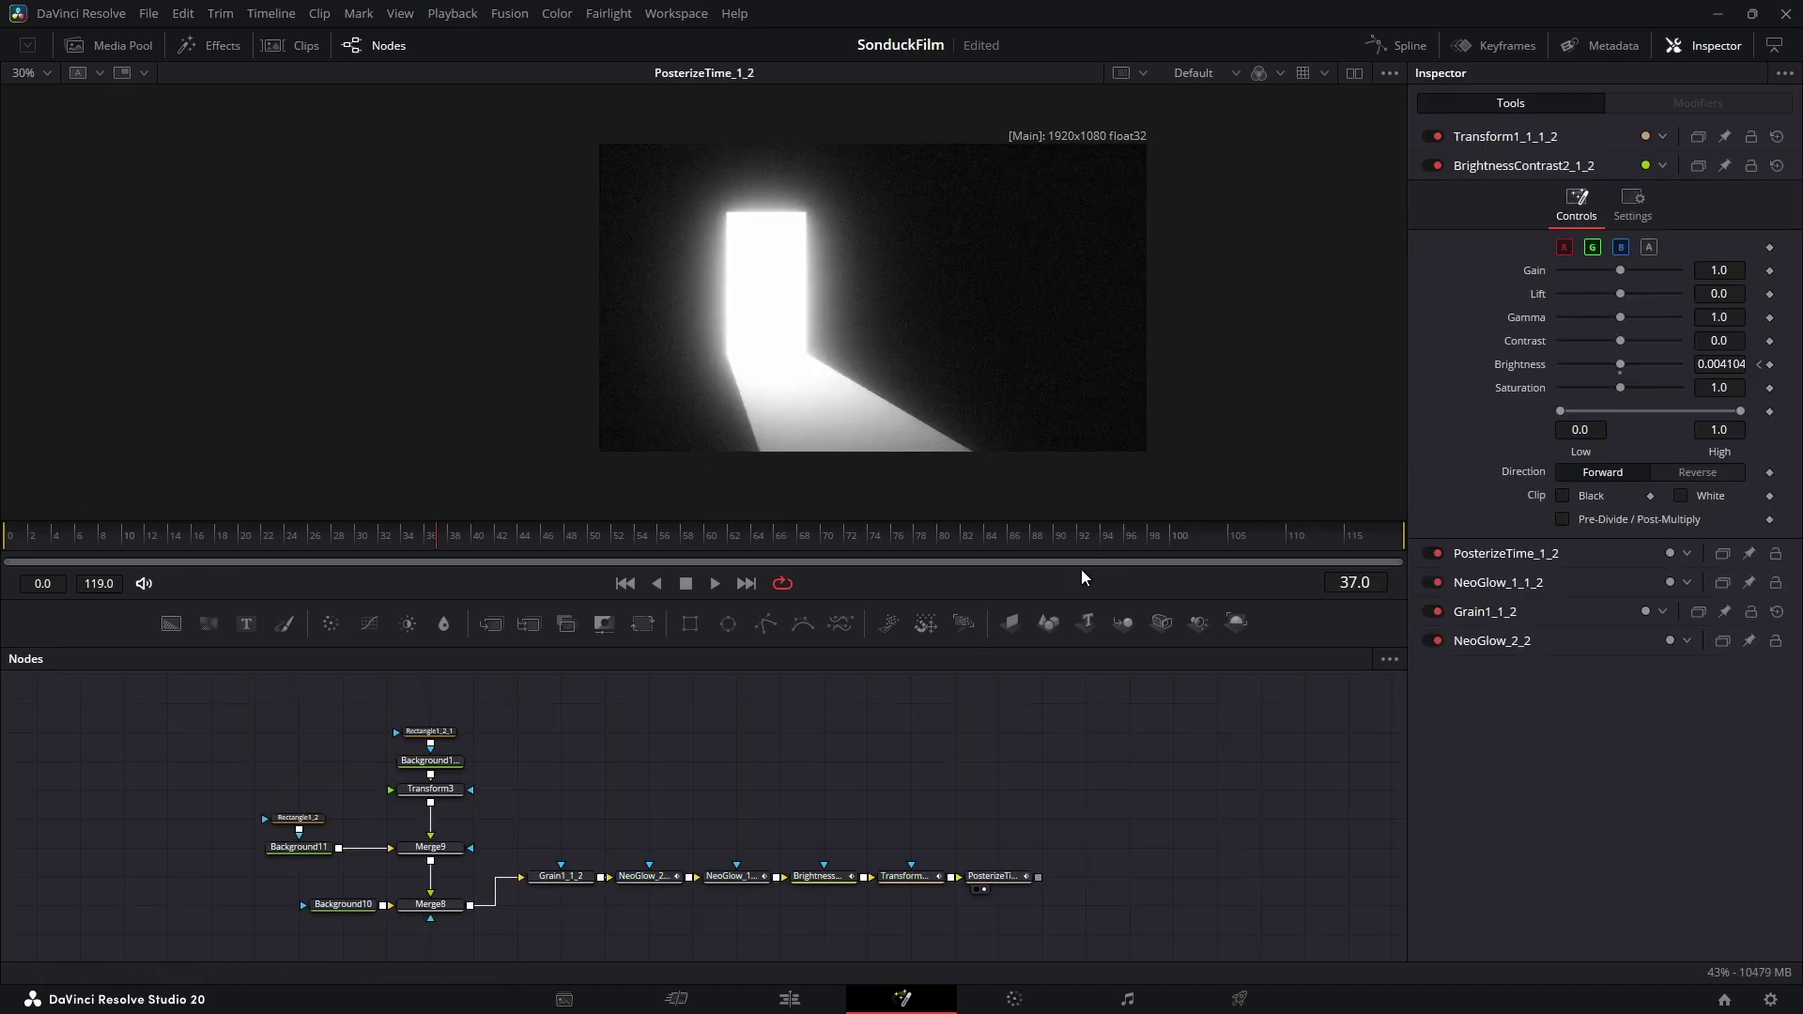
Step: Scrub the doorway scene to frame 11 and show the settings of its second glow, NeoGlow_1_1_2
{"action": "left_click_drag", "start_coordinate": [62, 532], "coordinate": [135, 546]}
{"action": "left_click", "coordinate": [716, 878]}
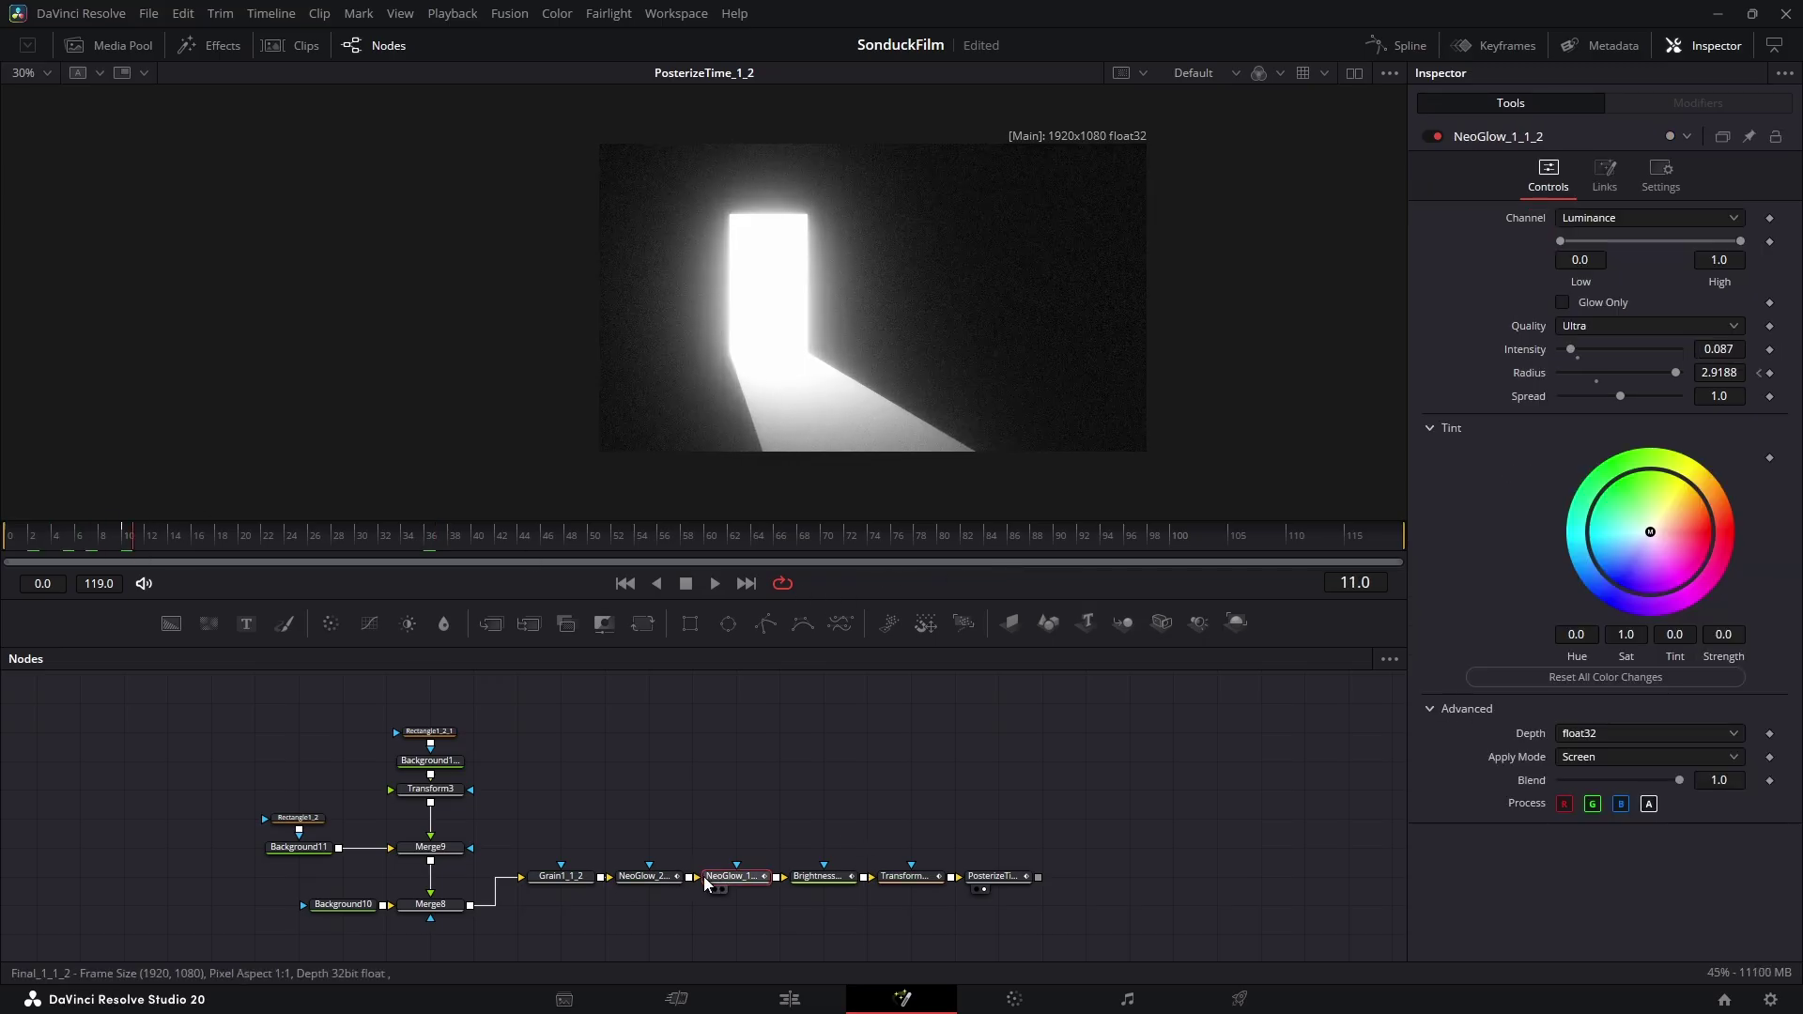